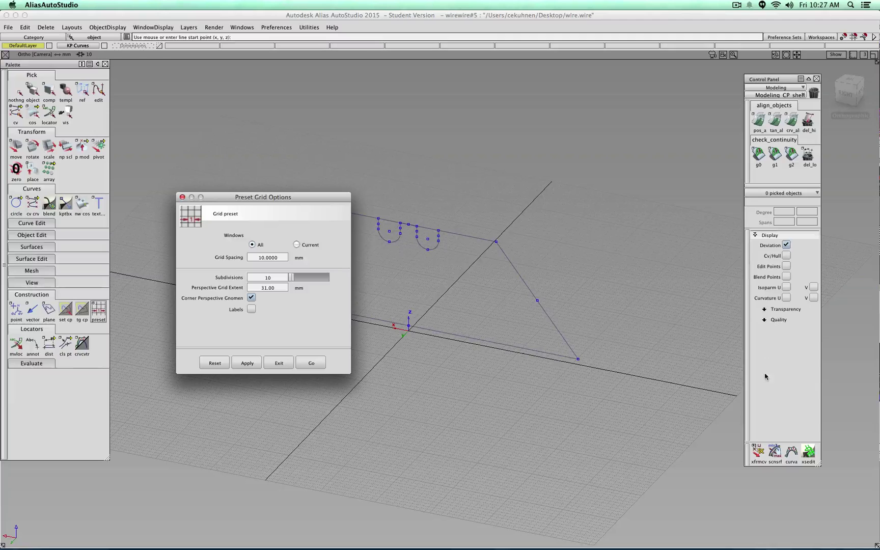
Apply the preset grid to all windows with 10 mm spacing and 10 subdivisions, extending the perspective grid slightly beyond the outline's base line
{"action": "left_click", "coordinate": [311, 362]}
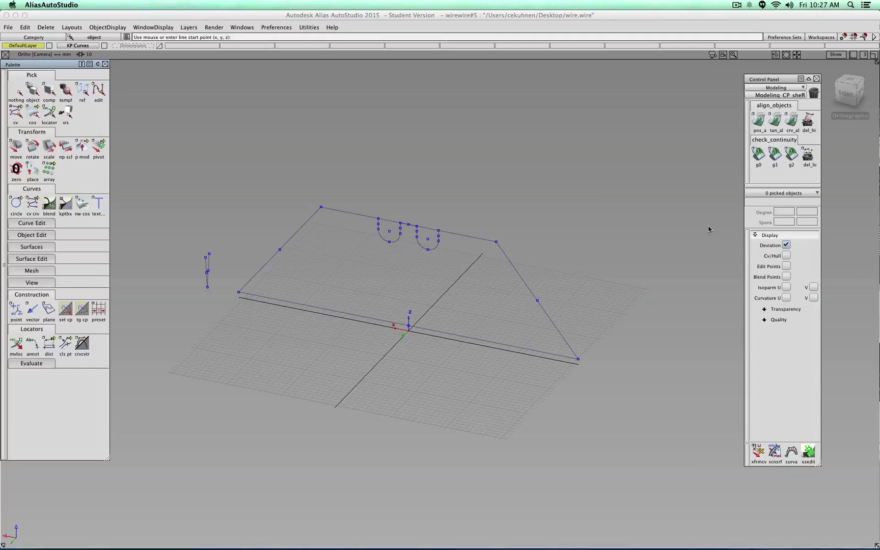
{"action": "left_click_drag", "start_coordinate": [510, 275], "coordinate": [477, 309], "text": "alt+shift"}
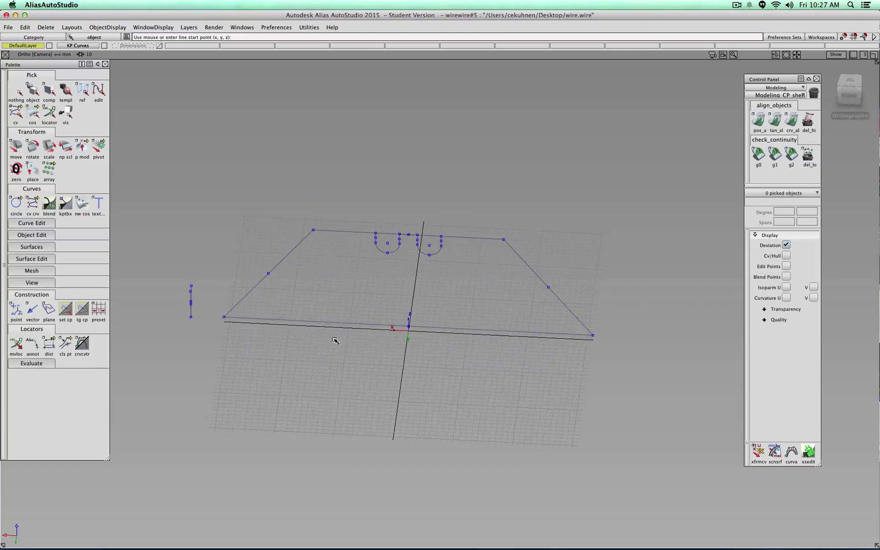
{"action": "double_click", "coordinate": [98, 309]}
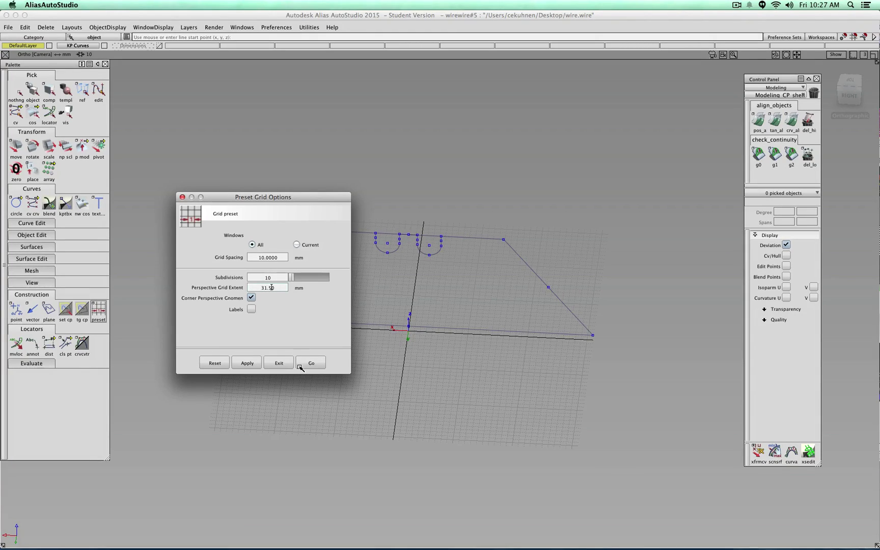
{"action": "key", "text": "Return"}
{"action": "left_click", "coordinate": [279, 288]}
{"action": "key", "text": "BackSpace"}
{"action": "key", "text": "BackSpace"}
{"action": "key", "text": "BackSpace"}
{"action": "key", "text": "BackSpace"}
{"action": "type", "text": "5"}
{"action": "key", "text": "Return"}
{"action": "left_click", "coordinate": [311, 363]}
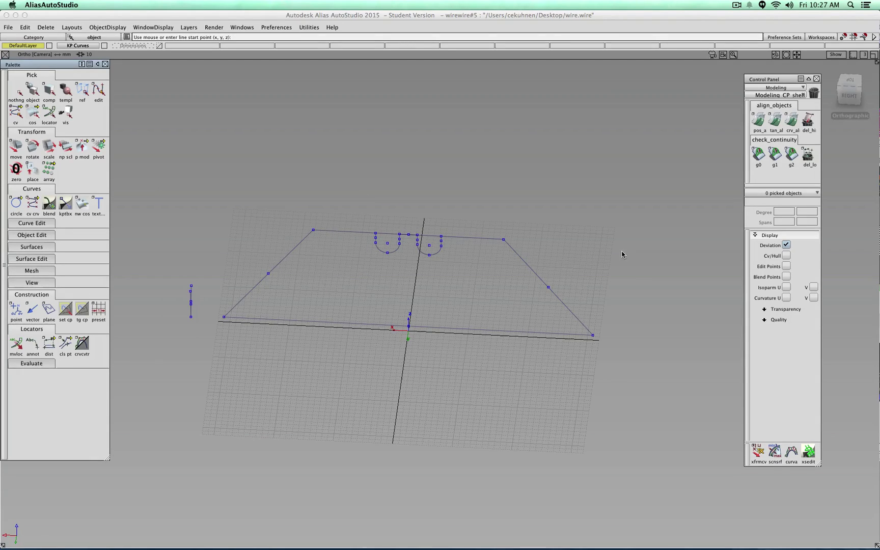
Move the two lines forming the small V closer to the lower corner of the trapezoidal outline in the Right view
{"action": "left_click", "coordinate": [848, 93]}
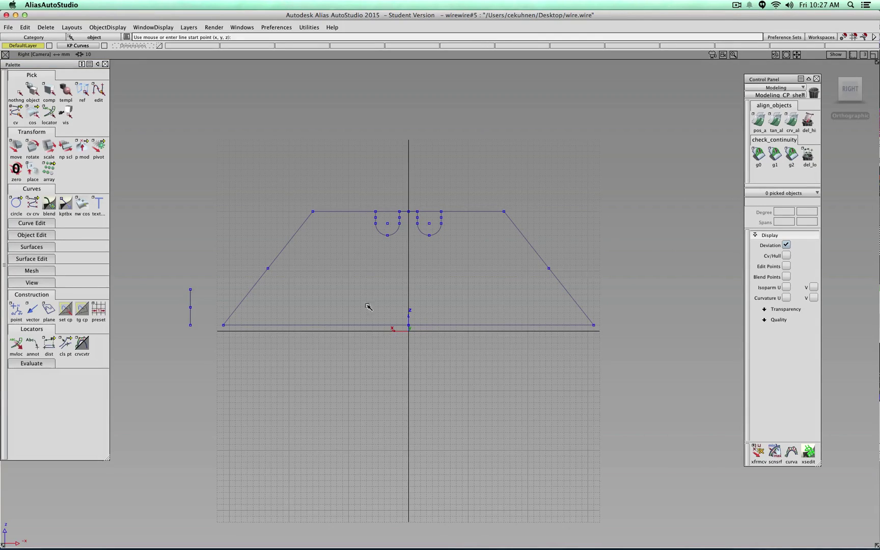
{"action": "mouse_move", "coordinate": [206, 275]}
{"action": "left_mouse_down", "text": "ctrl+shift"}
{"action": "mouse_move", "coordinate": [211, 254]}
{"action": "mouse_move", "coordinate": [209, 277]}
{"action": "left_mouse_up", "text": "ctrl+shift"}
{"action": "left_click_drag", "start_coordinate": [173, 279], "coordinate": [191, 336]}
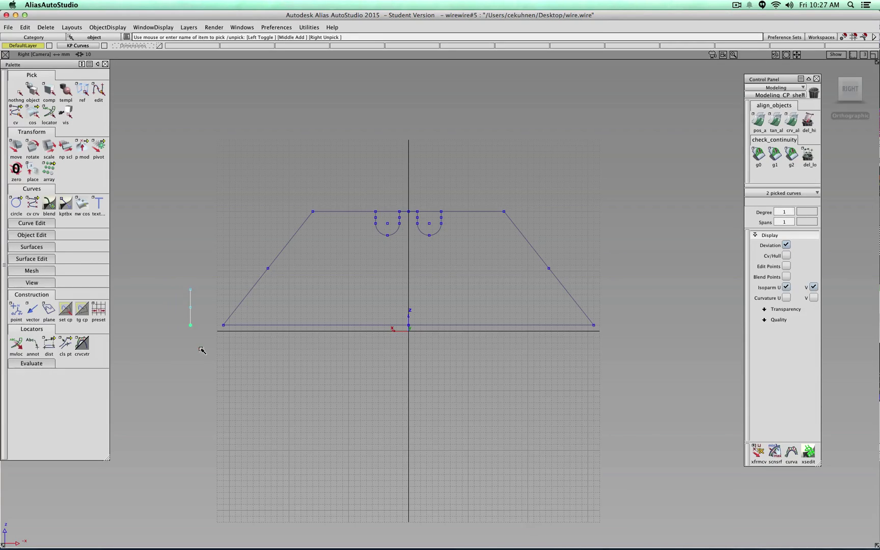
{"action": "middle_click_drag", "start_coordinate": [203, 351], "coordinate": [287, 354], "text": "ctrl+shift"}
{"action": "scroll", "coordinate": [204, 348], "scroll_direction": "up", "scroll_amount": 2}
{"action": "scroll", "coordinate": [287, 346], "scroll_direction": "up", "scroll_amount": 2}
{"action": "left_click_drag", "start_coordinate": [290, 331], "coordinate": [331, 338]}
{"action": "scroll", "coordinate": [256, 261], "scroll_direction": "down", "scroll_amount": 2}
{"action": "left_click_drag", "start_coordinate": [256, 260], "coordinate": [195, 64], "text": "alt+shift"}
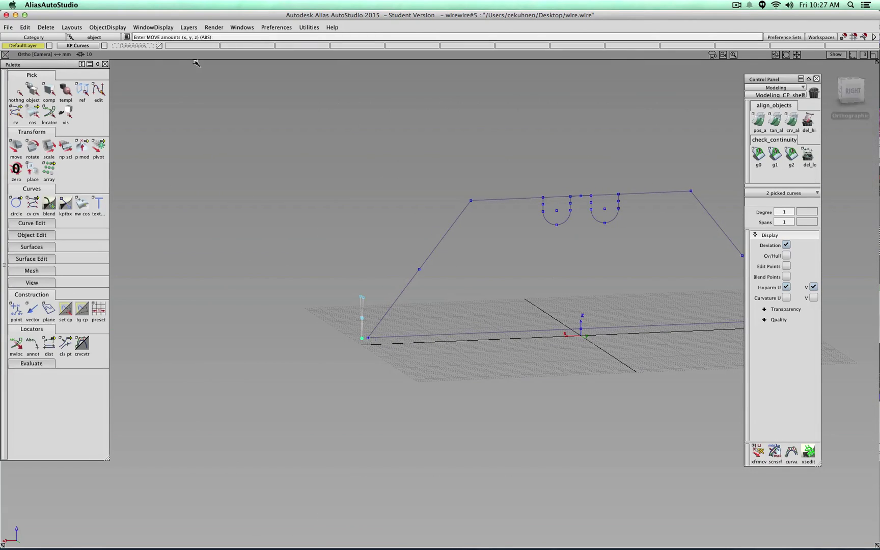
Temporarily show the Dimensions layer and move the stray vertical line with its dimension beside the V-shaped lines
{"action": "left_click", "coordinate": [158, 45]}
{"action": "left_click_drag", "start_coordinate": [306, 263], "coordinate": [315, 301], "text": "alt+shift"}
{"action": "left_click", "coordinate": [341, 365]}
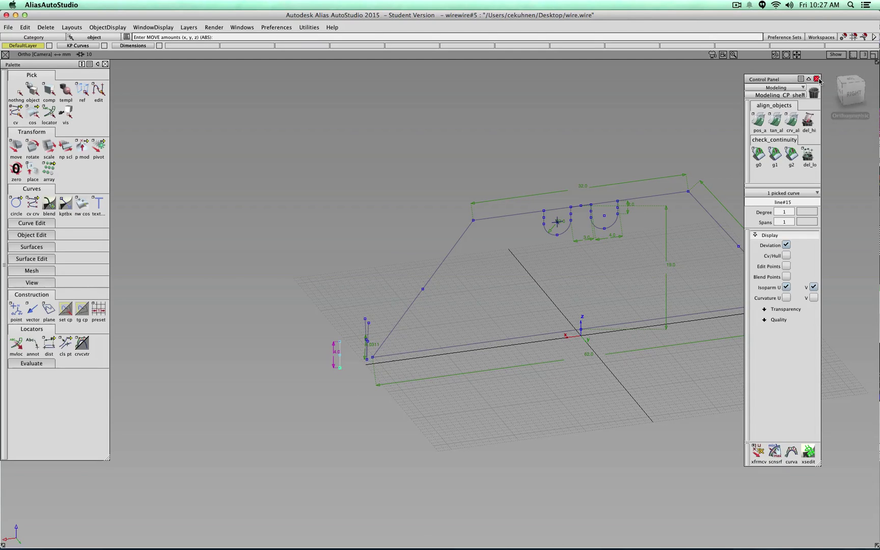
{"action": "left_click", "coordinate": [850, 92]}
{"action": "middle_click_drag", "start_coordinate": [294, 283], "coordinate": [359, 313]}
{"action": "left_click_drag", "start_coordinate": [280, 268], "coordinate": [401, 279], "text": "alt+shift"}
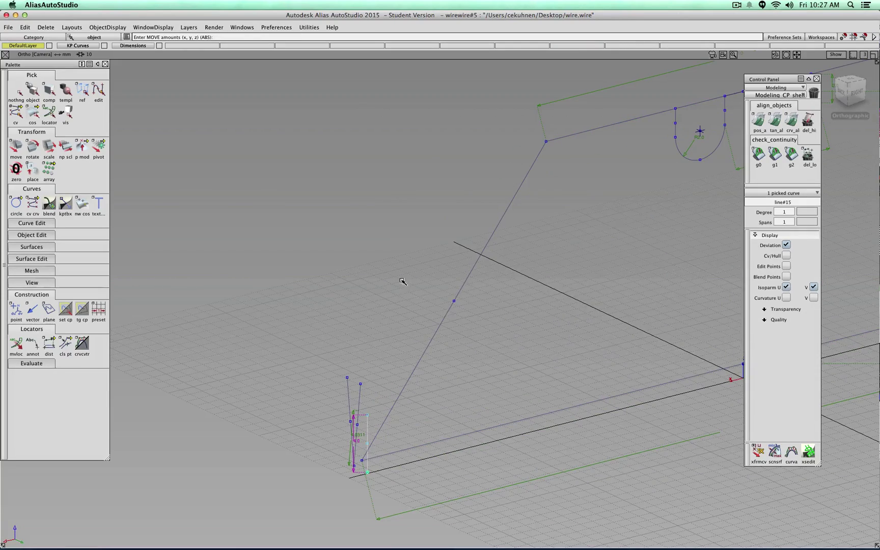
{"action": "left_click_drag", "start_coordinate": [396, 328], "coordinate": [519, 284], "text": "alt+shift"}
{"action": "left_click_drag", "start_coordinate": [450, 227], "coordinate": [458, 239], "text": "ctrl+shift"}
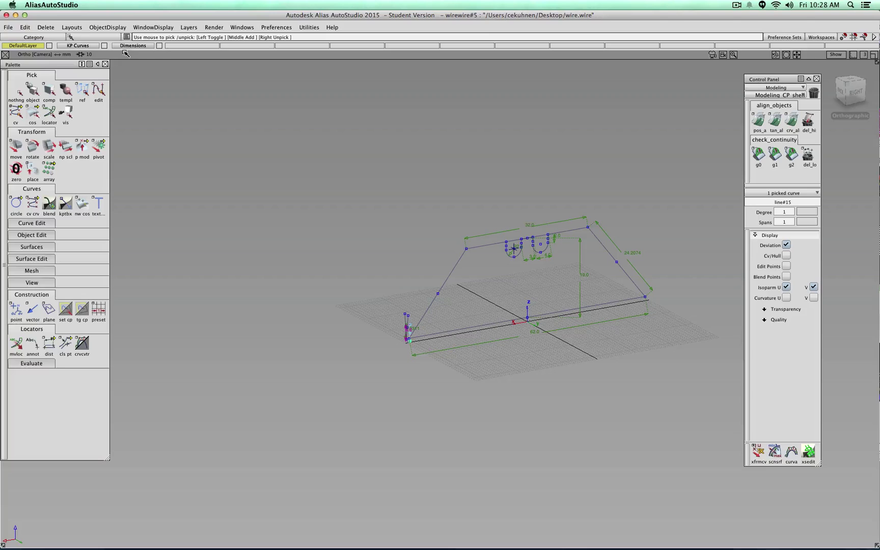
{"action": "left_click", "coordinate": [159, 45]}
Examine the wireframe curves in the Right and Front views and from angled orthographic views
{"action": "left_click", "coordinate": [841, 92]}
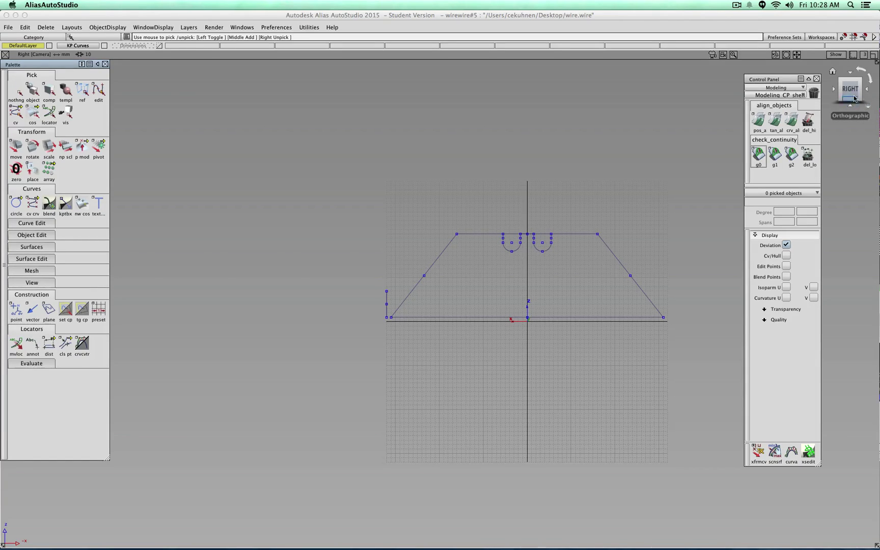
{"action": "left_click_drag", "start_coordinate": [851, 92], "coordinate": [788, 120]}
{"action": "scroll", "coordinate": [587, 247], "scroll_direction": "up", "scroll_amount": 4}
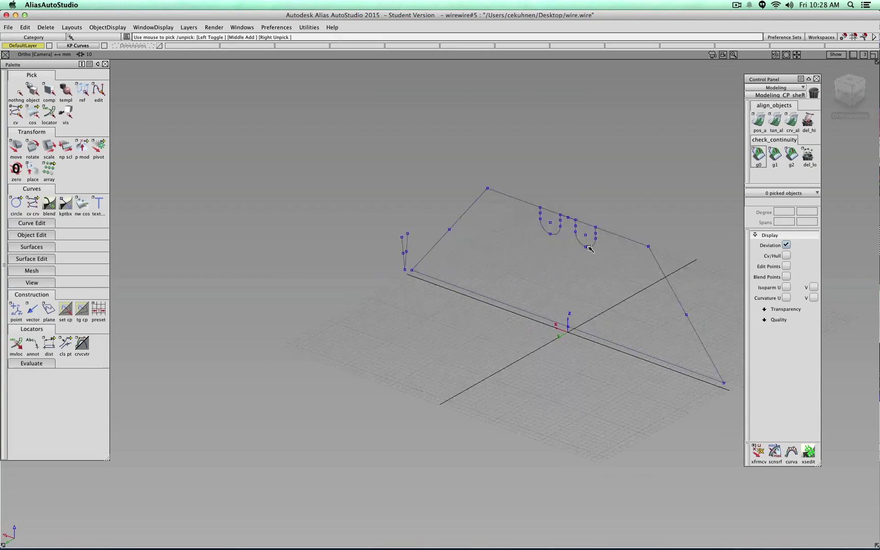
{"action": "left_click_drag", "start_coordinate": [587, 247], "coordinate": [601, 245], "text": "alt+shift"}
{"action": "middle_click_drag", "start_coordinate": [600, 245], "coordinate": [425, 256], "text": "alt+shift"}
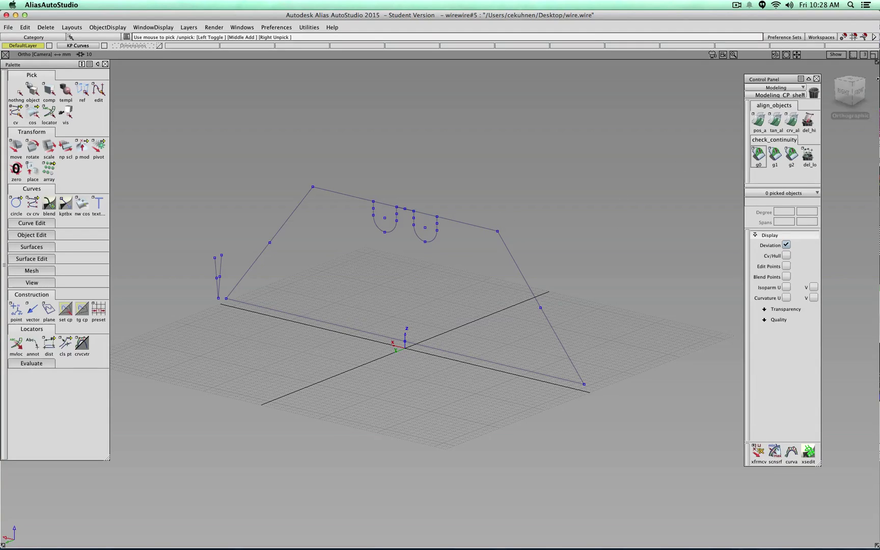
{"action": "left_click", "coordinate": [859, 92]}
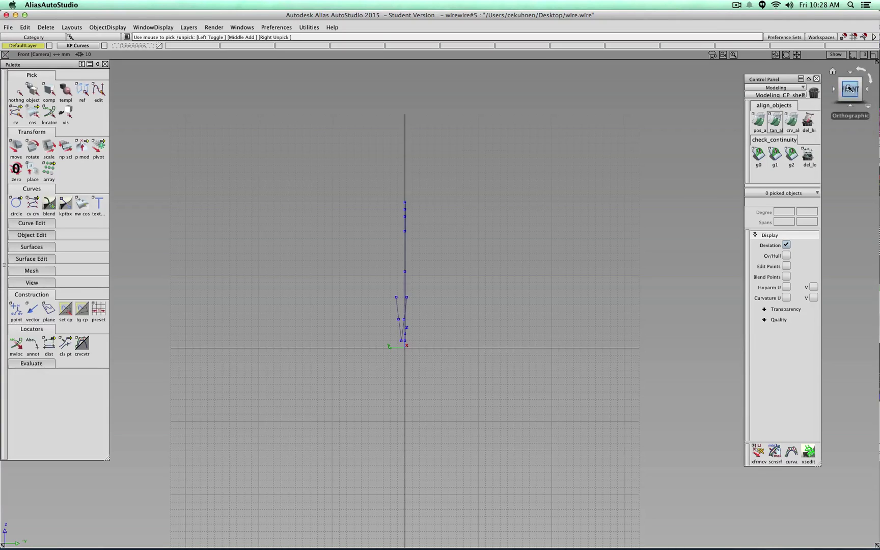
{"action": "left_click_drag", "start_coordinate": [848, 94], "coordinate": [802, 102]}
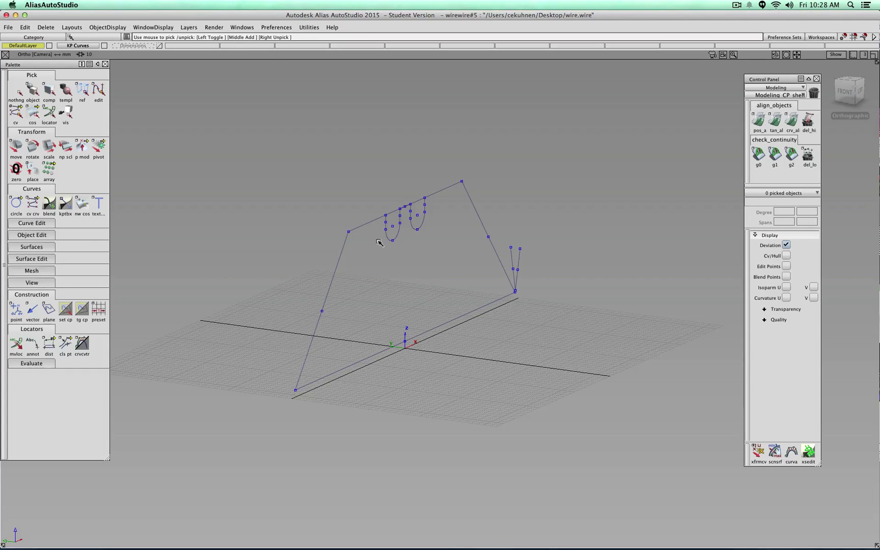
Pick the trapezoid's four outline lines and, separately, the two V-shaped lines to identify each curve group, clearing the selection after each
{"action": "left_click", "coordinate": [367, 294], "text": "ctrl+shift"}
{"action": "left_click", "coordinate": [368, 315]}
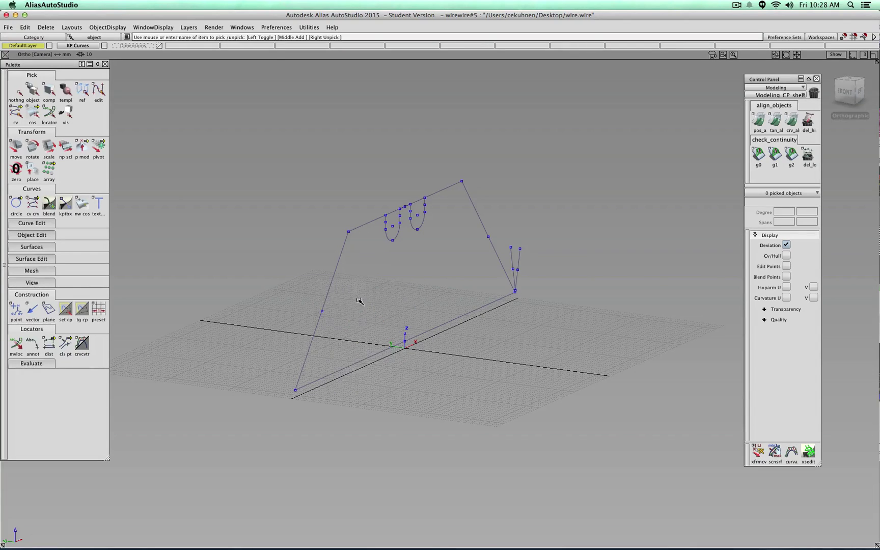
{"action": "left_click", "coordinate": [327, 297]}
{"action": "left_click", "coordinate": [365, 226]}
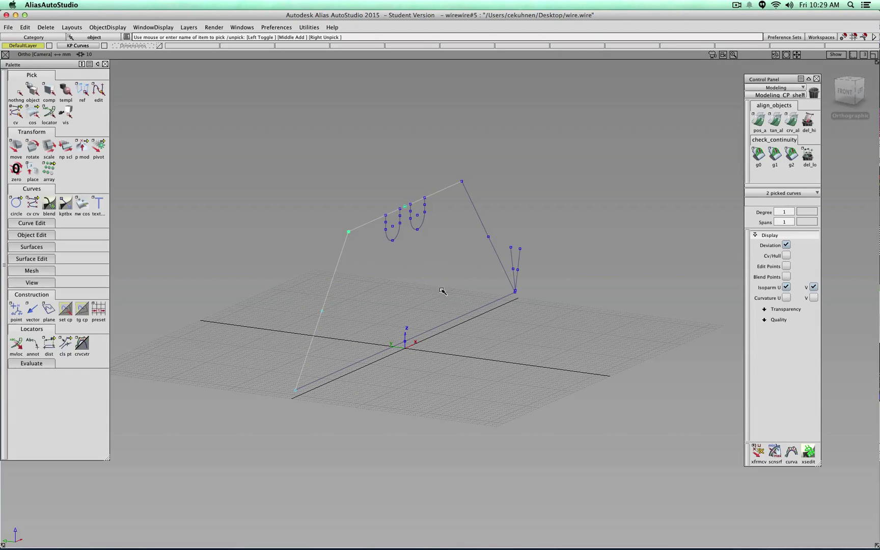
{"action": "left_click", "coordinate": [457, 318]}
{"action": "left_click", "coordinate": [478, 214]}
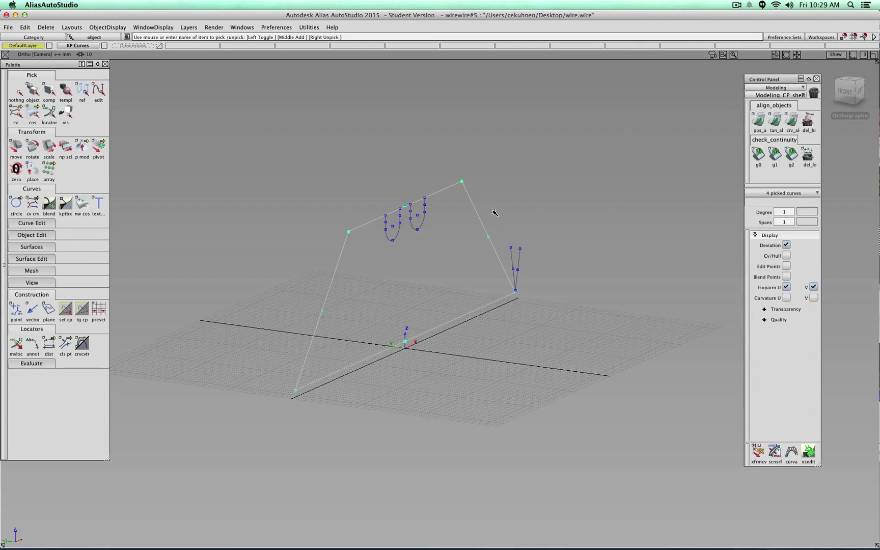
{"action": "left_click_drag", "start_coordinate": [494, 212], "coordinate": [497, 202], "text": "ctrl+shift"}
{"action": "left_click_drag", "start_coordinate": [533, 255], "coordinate": [507, 261]}
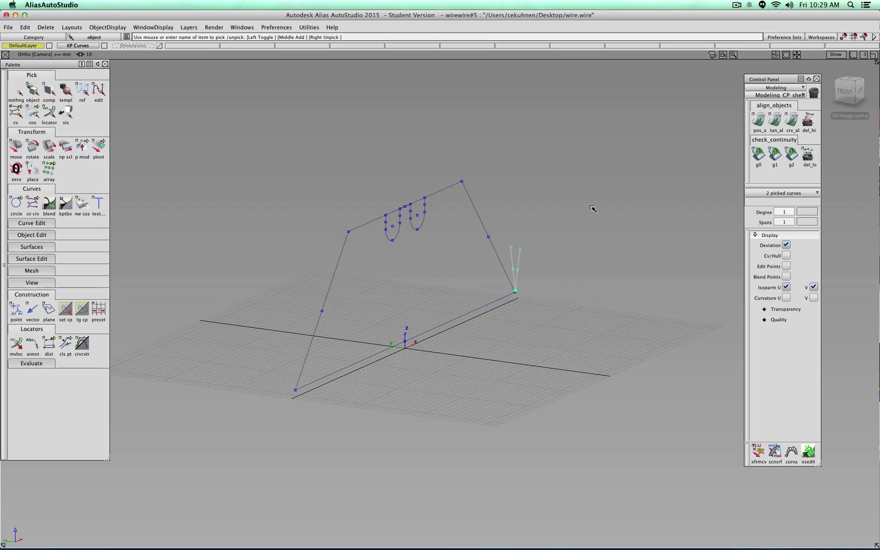
{"action": "left_click_drag", "start_coordinate": [593, 208], "coordinate": [592, 189], "text": "ctrl+shift"}
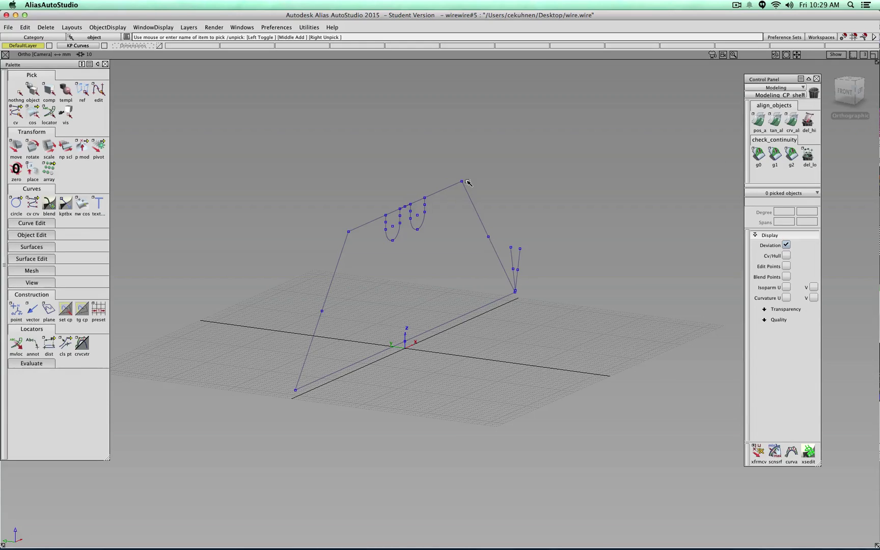
Draw a 10.5 mm keypoint line from the outline's upper corner to the outer end of the nearest U-shaped notch
{"action": "left_click_drag", "start_coordinate": [493, 182], "coordinate": [516, 186], "text": "ctrl+shift"}
{"action": "left_click", "coordinate": [438, 192]}
{"action": "right_click_drag", "start_coordinate": [357, 192], "coordinate": [267, 163], "text": "alt+shift"}
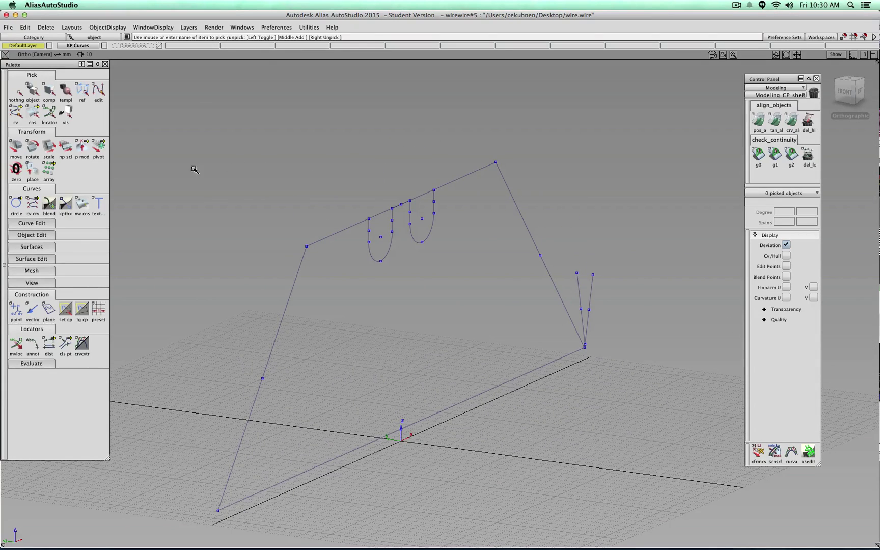
{"action": "left_click", "coordinate": [67, 202]}
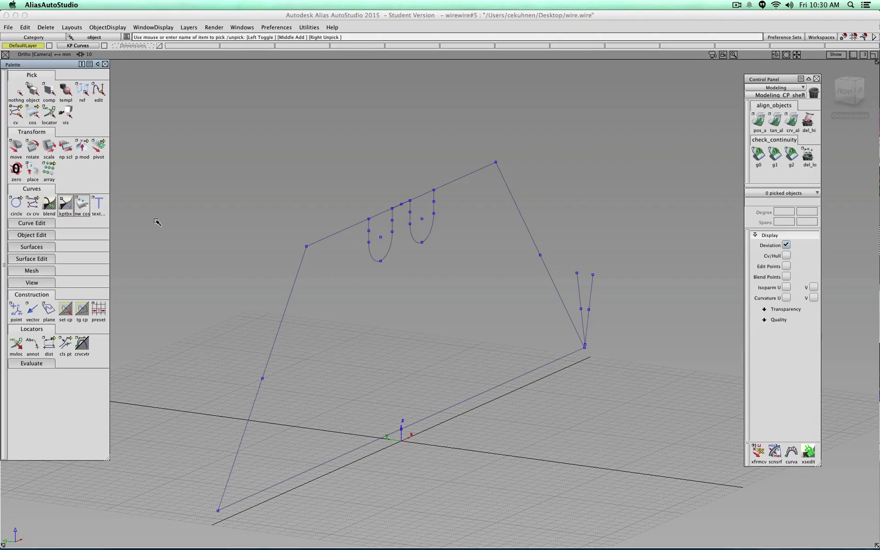
{"action": "left_click", "coordinate": [68, 209]}
{"action": "left_click", "coordinate": [354, 458]}
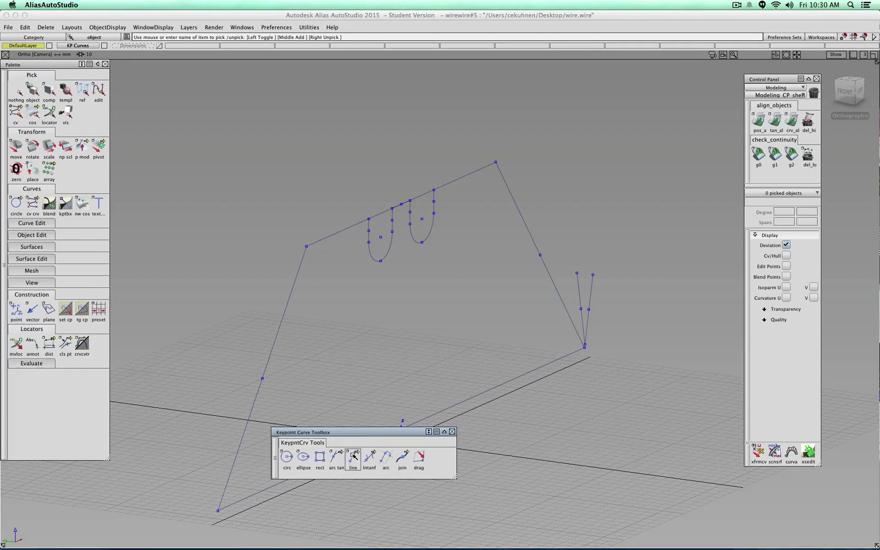
{"action": "left_click", "coordinate": [282, 324]}
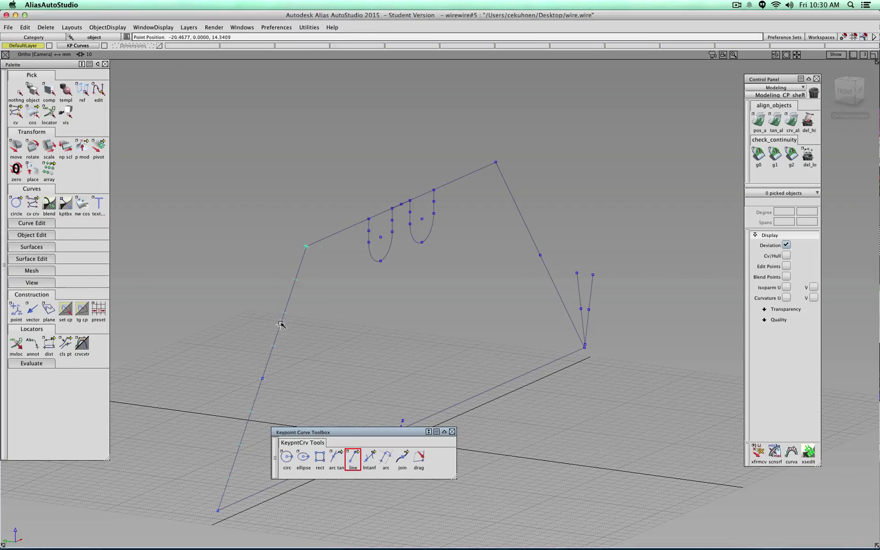
{"action": "left_click_drag", "start_coordinate": [281, 324], "coordinate": [324, 203]}
{"action": "left_click_drag", "start_coordinate": [369, 230], "coordinate": [373, 197]}
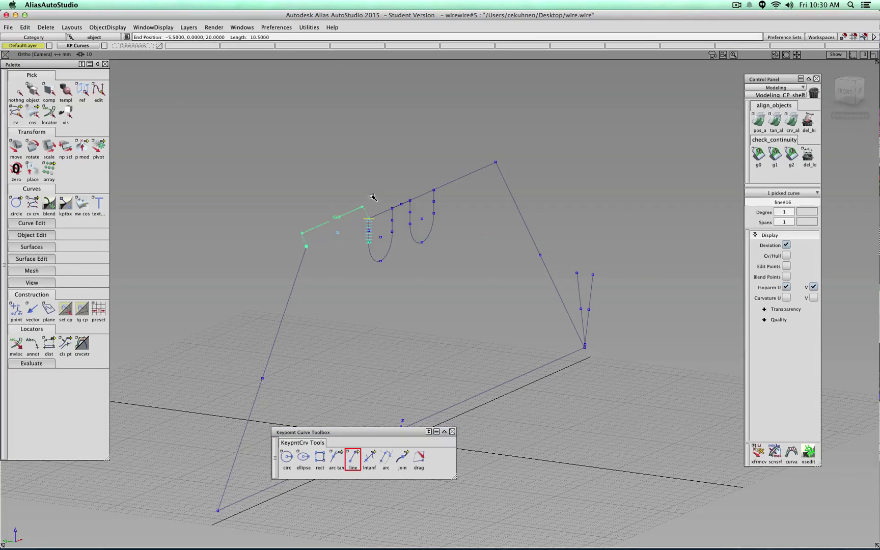
{"action": "left_click_drag", "start_coordinate": [465, 225], "coordinate": [465, 207], "text": "ctrl+shift"}
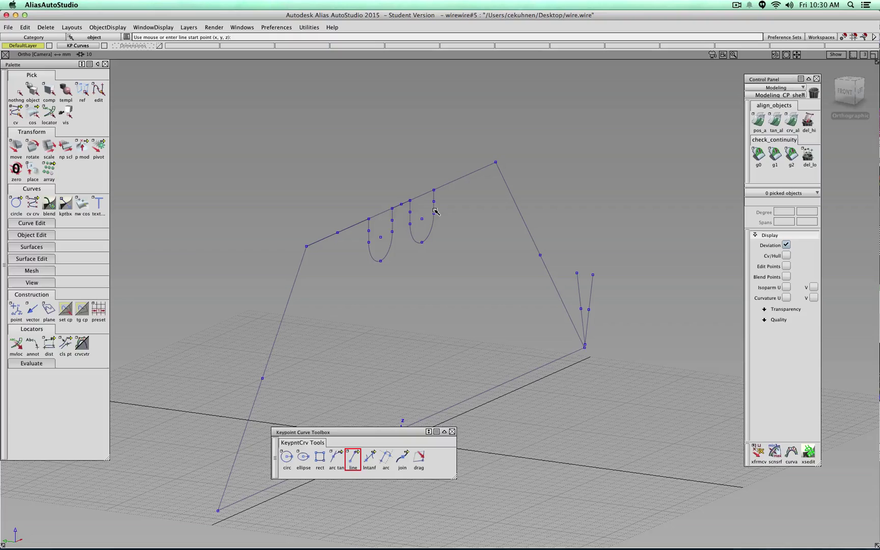
Draw a keypoint line from the second U-shaped notch's outer end to the opposite upper corner of the outline
{"action": "left_click", "coordinate": [433, 189]}
{"action": "left_click", "coordinate": [495, 162]}
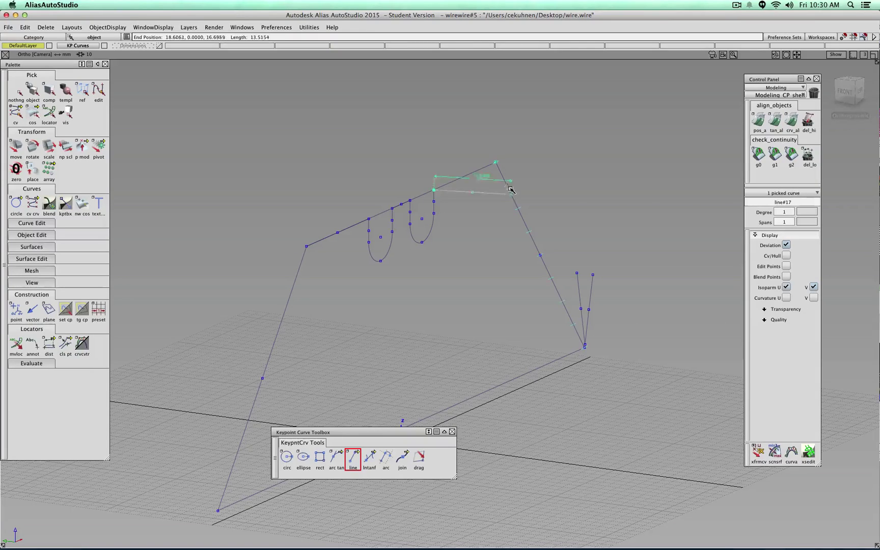
{"action": "left_click_drag", "start_coordinate": [566, 155], "coordinate": [570, 132], "text": "ctrl+shift"}
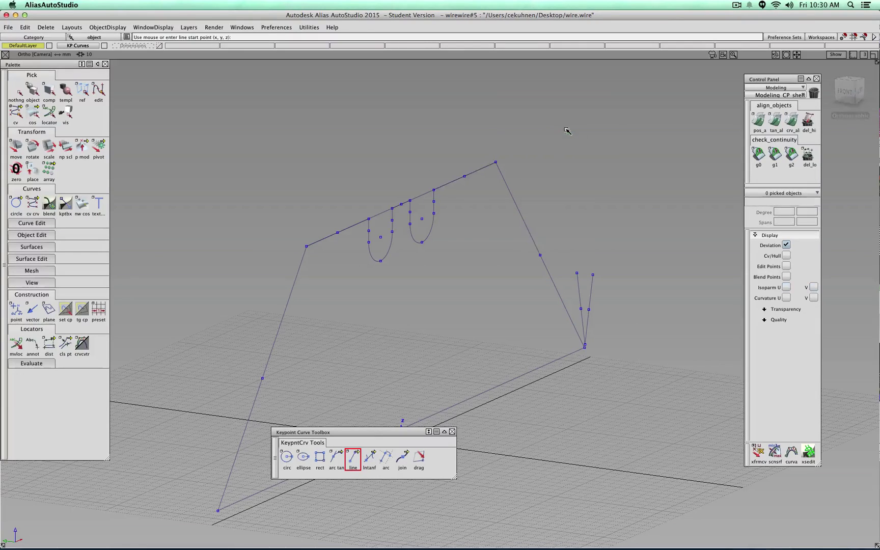
Make the original full-length line across the top of the outline invisible and close the Keypoint Curve Toolbox
{"action": "left_click_drag", "start_coordinate": [557, 175], "coordinate": [454, 195], "text": "ctrl+shift"}
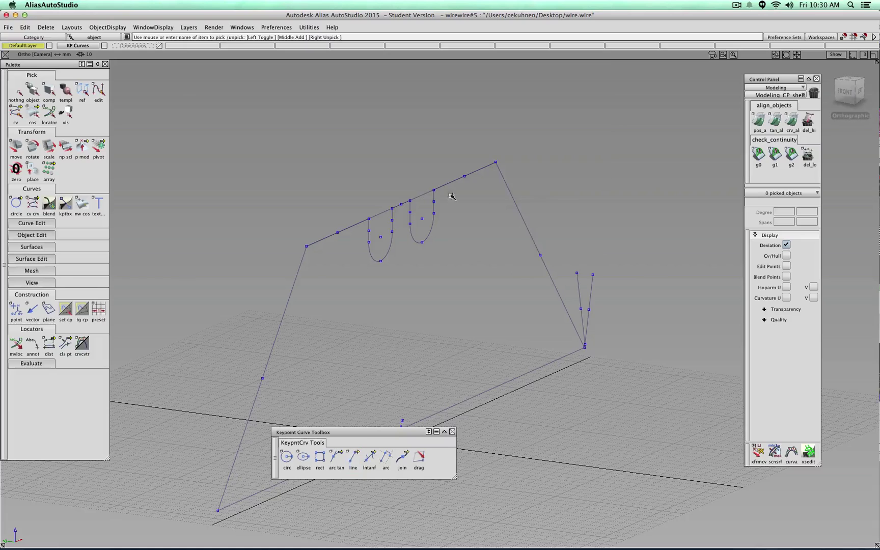
{"action": "left_click", "coordinate": [422, 199]}
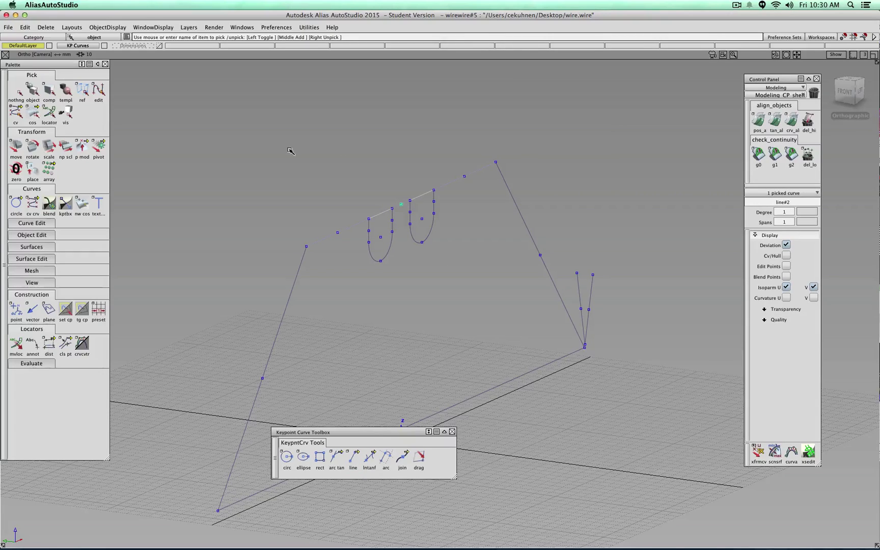
{"action": "left_click", "coordinate": [106, 28]}
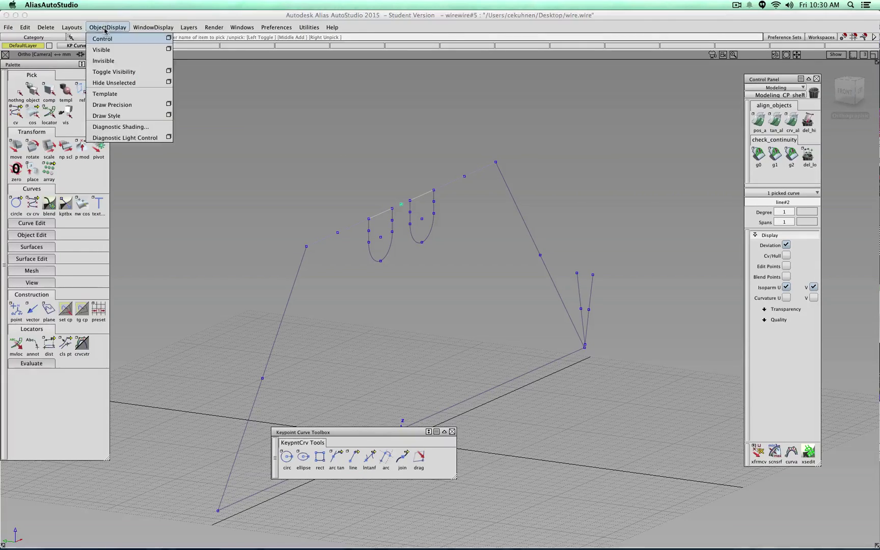
{"action": "left_click", "coordinate": [122, 64]}
{"action": "left_click_drag", "start_coordinate": [123, 65], "coordinate": [227, 155], "text": "alt+shift"}
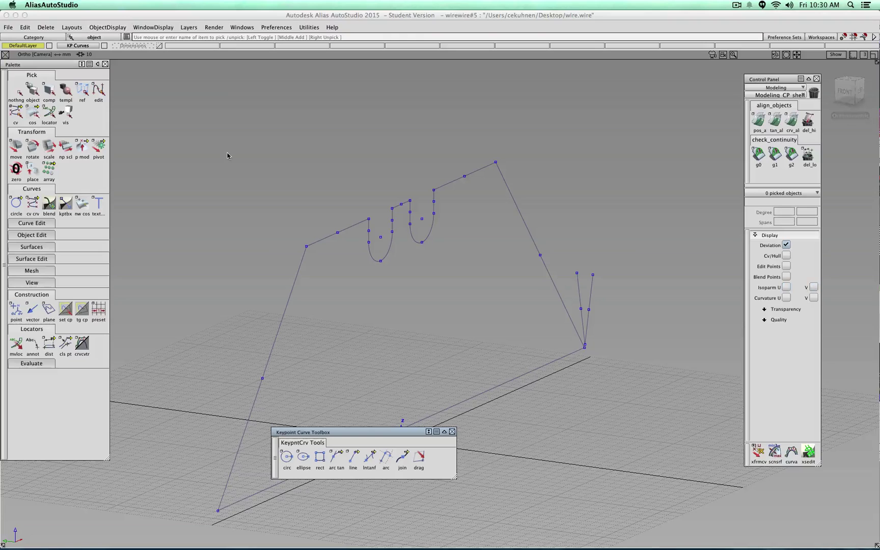
{"action": "left_click_drag", "start_coordinate": [324, 177], "coordinate": [327, 402], "text": "alt+shift"}
{"action": "left_click", "coordinate": [452, 432]}
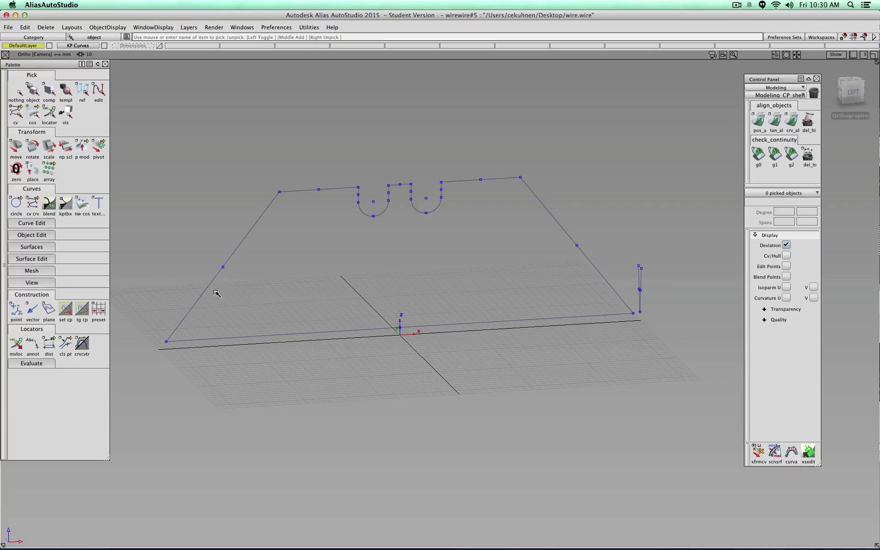
{"action": "left_click", "coordinate": [324, 287], "text": "ctrl+shift"}
{"action": "left_click_drag", "start_coordinate": [137, 295], "coordinate": [204, 367]}
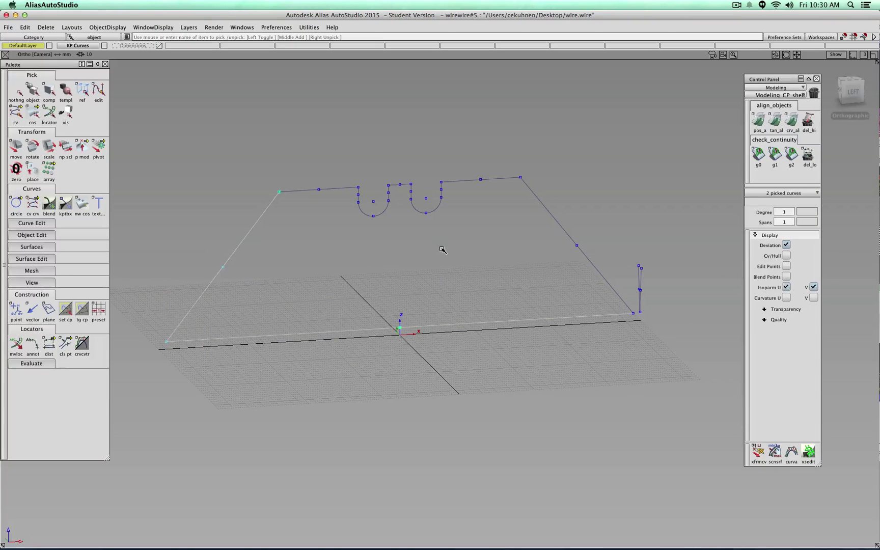
{"action": "left_click_drag", "start_coordinate": [451, 248], "coordinate": [356, 194]}
{"action": "left_click", "coordinate": [449, 250], "text": "ctrl+shift"}
{"action": "left_click_drag", "start_coordinate": [598, 227], "coordinate": [563, 261]}
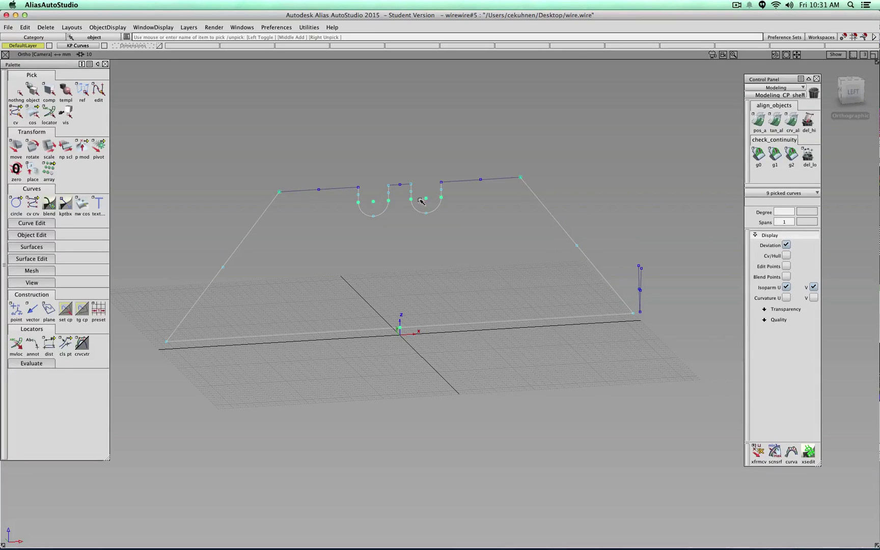
Pick all curves of the notched profile and join them at their keypoints from one upper corner through the first U-shaped notch to the second
{"action": "left_click", "coordinate": [42, 247]}
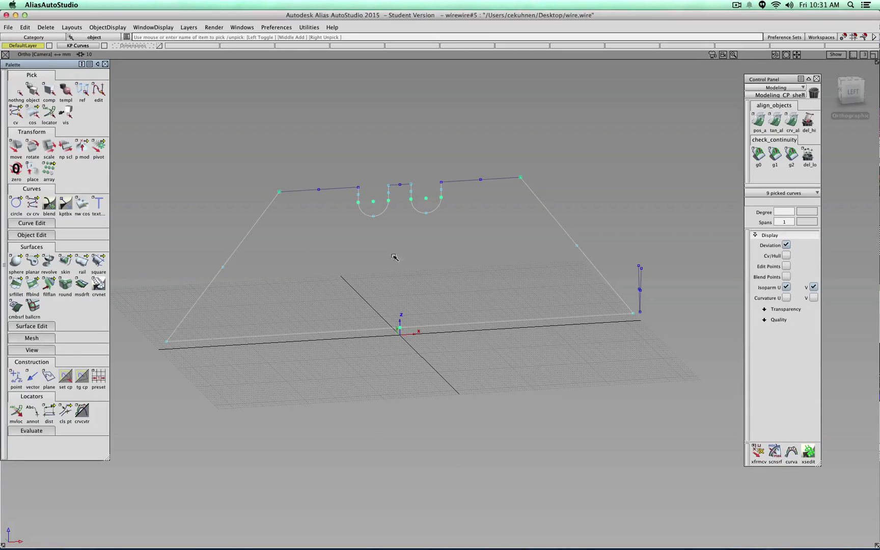
{"action": "left_click_drag", "start_coordinate": [393, 256], "coordinate": [395, 245], "text": "ctrl+shift"}
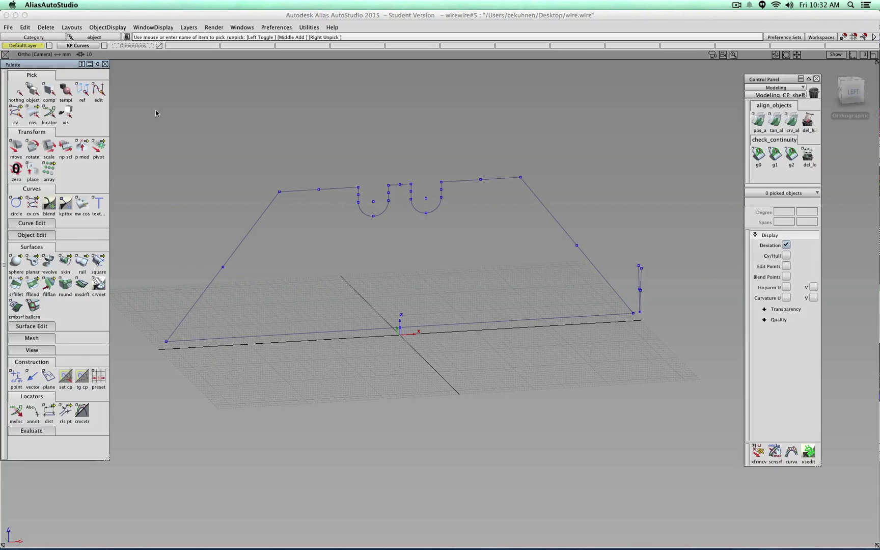
{"action": "left_click_drag", "start_coordinate": [156, 113], "coordinate": [635, 367]}
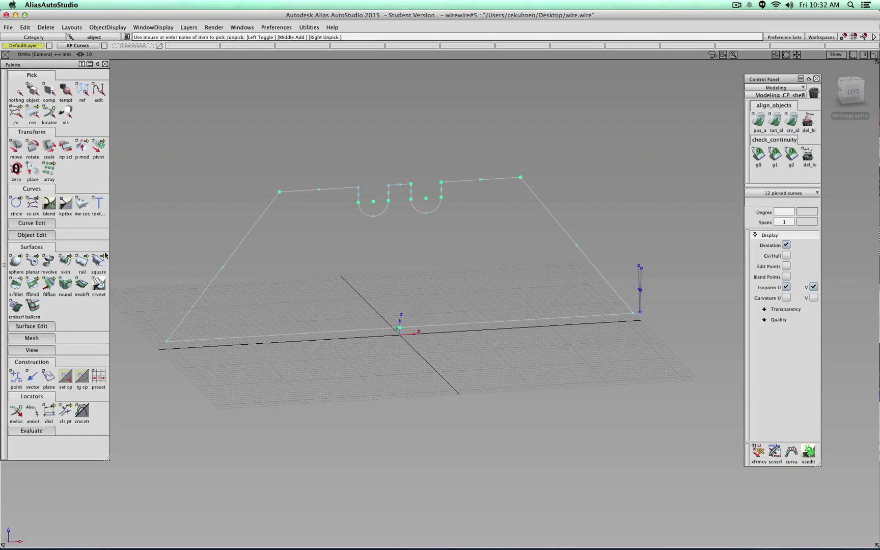
{"action": "left_click", "coordinate": [65, 203]}
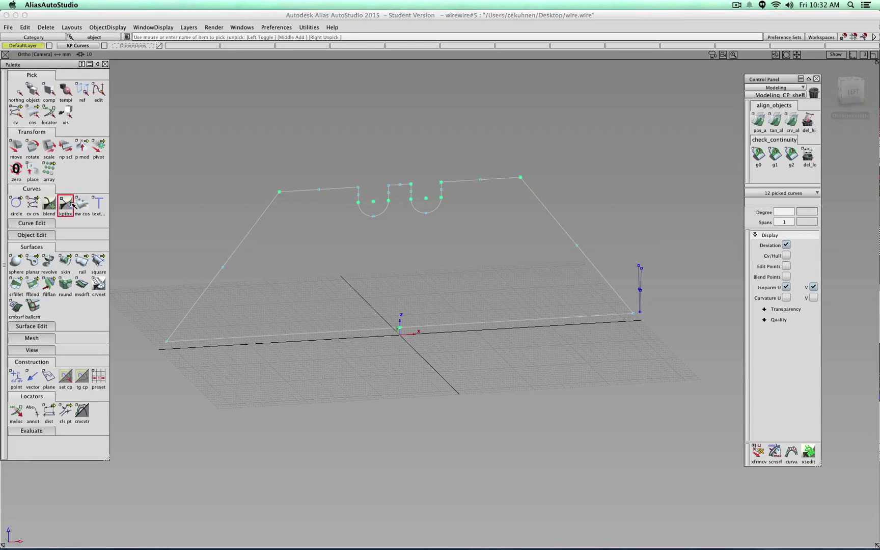
{"action": "left_click", "coordinate": [402, 457]}
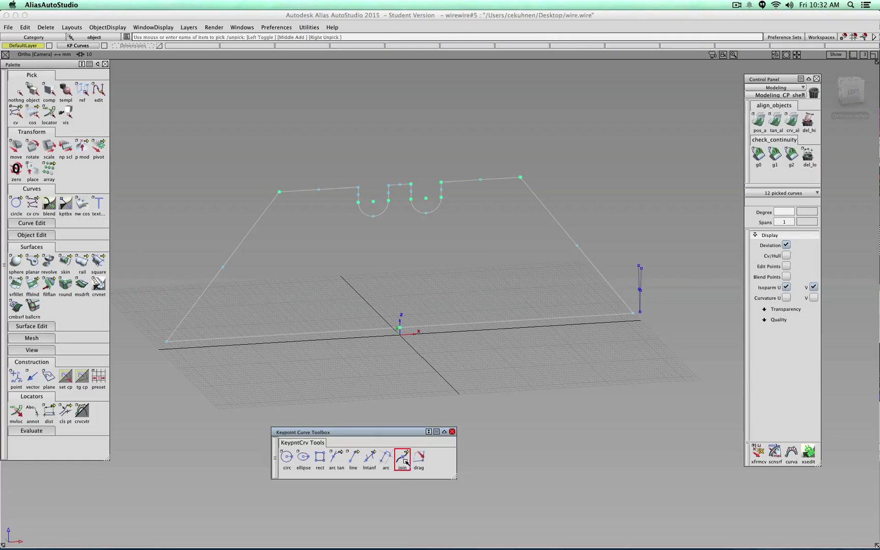
{"action": "left_click", "coordinate": [279, 193]}
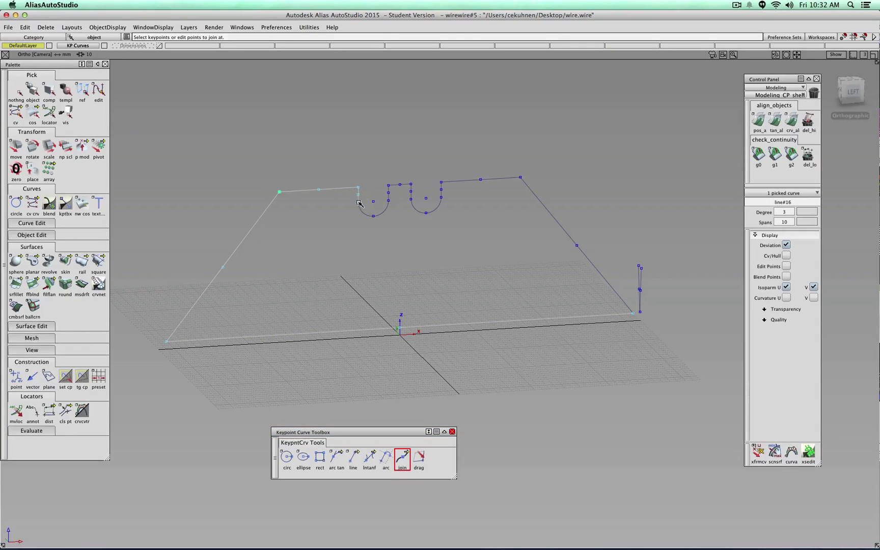
{"action": "left_click", "coordinate": [389, 199]}
{"action": "left_click", "coordinate": [413, 199]}
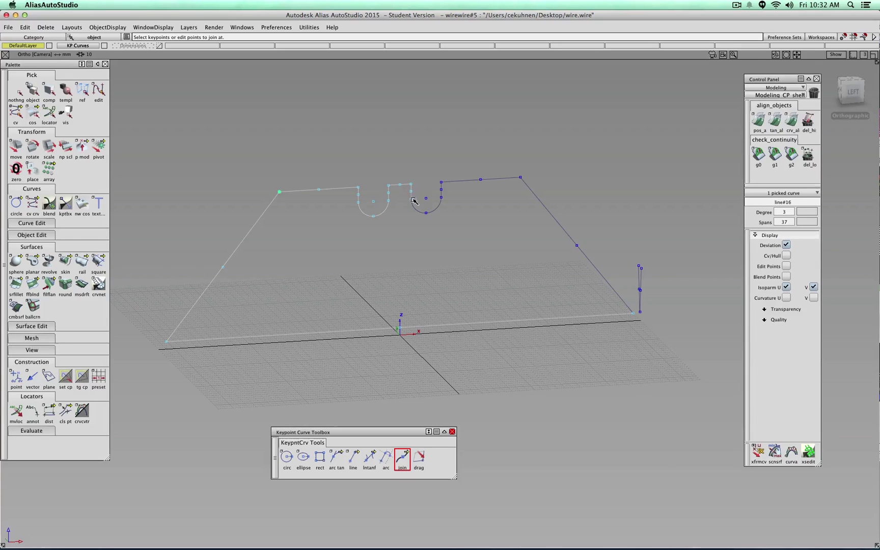
Join the second notch, the adjoining top line and the remaining sloped side to the profile curve, and clear the selection
{"action": "left_click", "coordinate": [441, 183]}
{"action": "left_click", "coordinate": [441, 183]}
{"action": "left_click", "coordinate": [520, 178]}
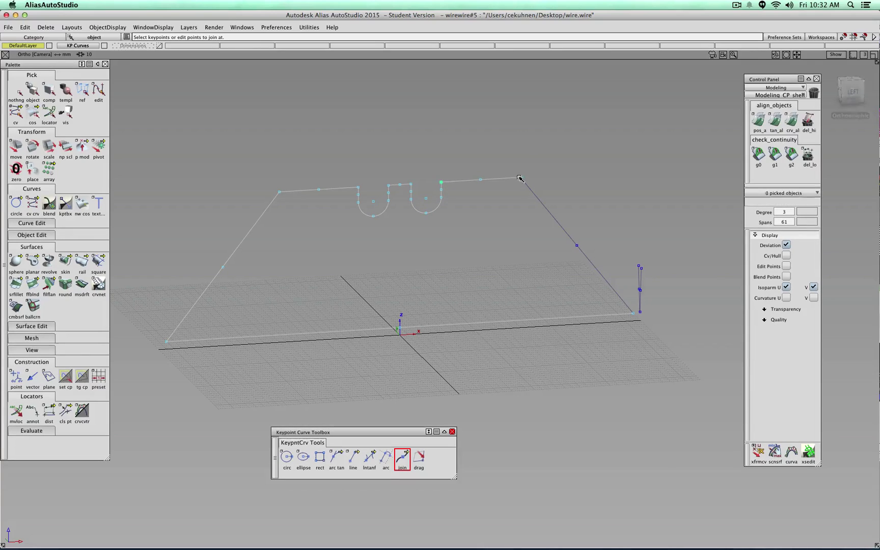
{"action": "left_click", "coordinate": [632, 312]}
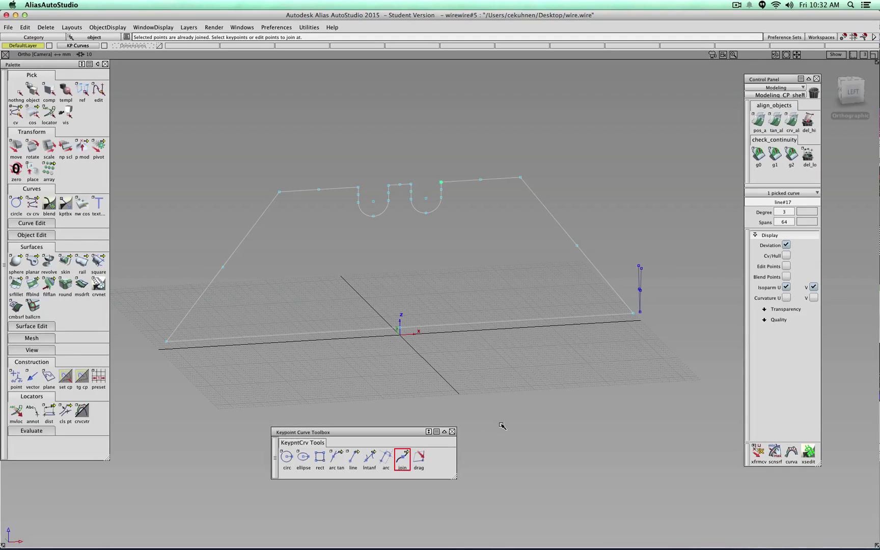
{"action": "left_click_drag", "start_coordinate": [504, 409], "coordinate": [505, 430], "text": "ctrl+shift"}
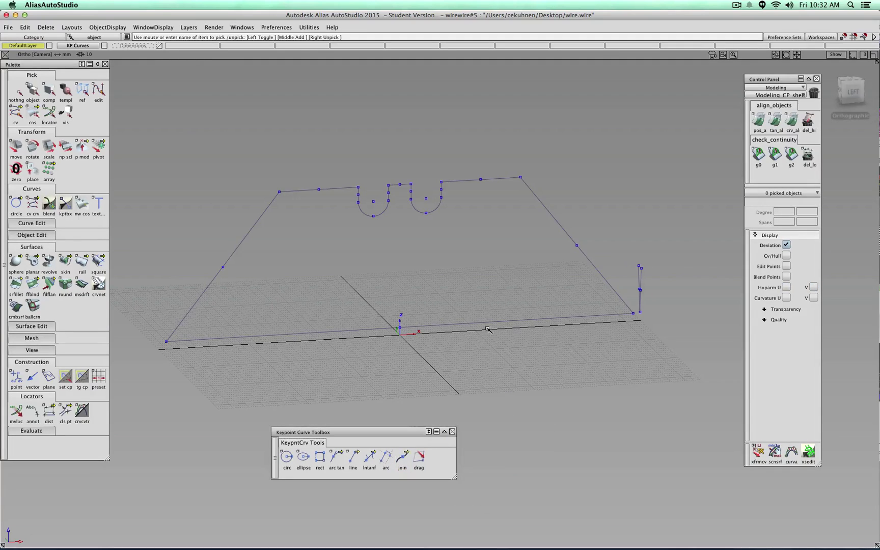
Start a Multi-surface Draft on the joined profile curve, with its control window moved clear of the profile
{"action": "left_click", "coordinate": [488, 321]}
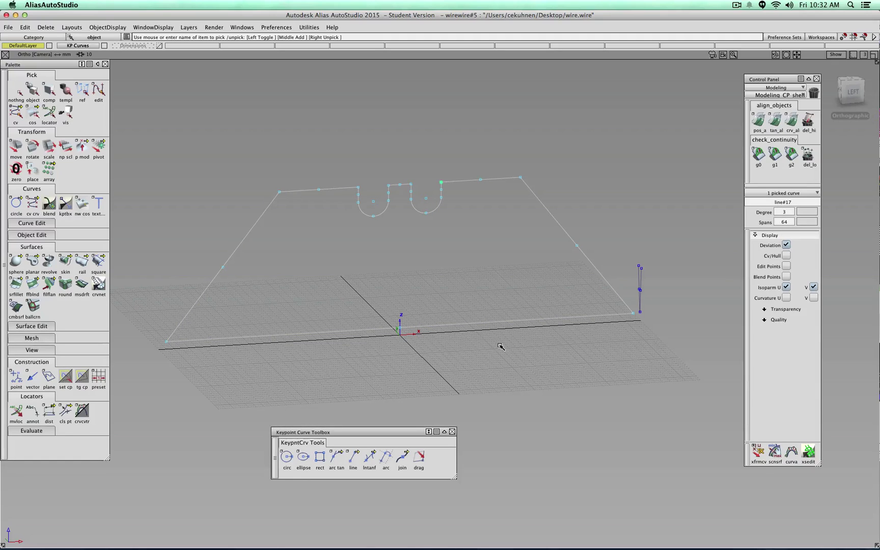
{"action": "left_click", "coordinate": [78, 288]}
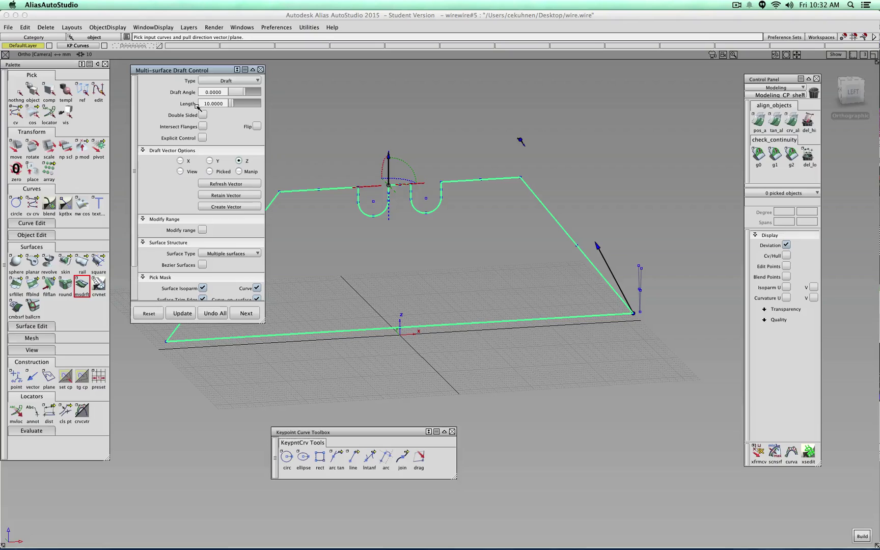
{"action": "left_click_drag", "start_coordinate": [171, 69], "coordinate": [512, 117]}
{"action": "mouse_move", "coordinate": [311, 257]}
{"action": "left_mouse_down", "text": "alt+shift"}
{"action": "mouse_move", "coordinate": [431, 290]}
{"action": "mouse_move", "coordinate": [410, 273]}
{"action": "mouse_move", "coordinate": [306, 262]}
{"action": "left_mouse_up", "text": "alt+shift"}
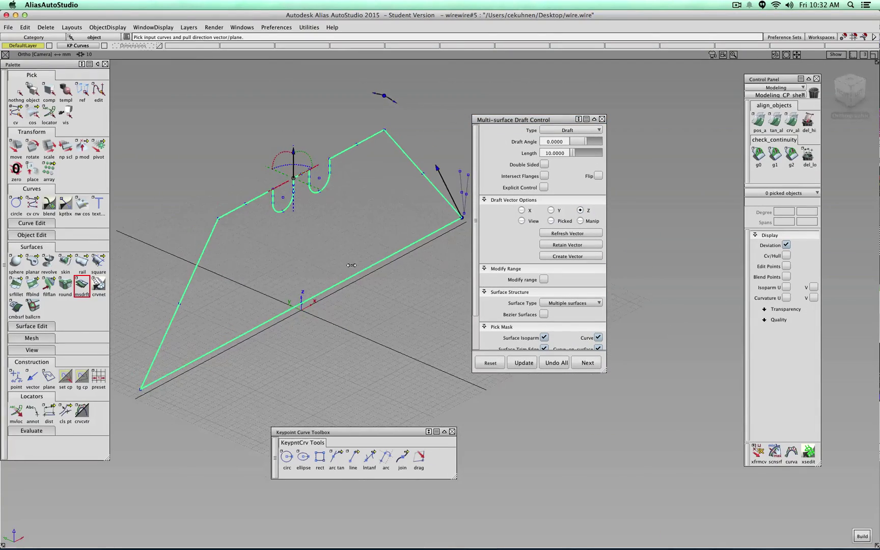
Try the Normal type for the multi-surface draft and switch back to Draft
{"action": "left_click", "coordinate": [549, 131]}
{"action": "left_click", "coordinate": [552, 142]}
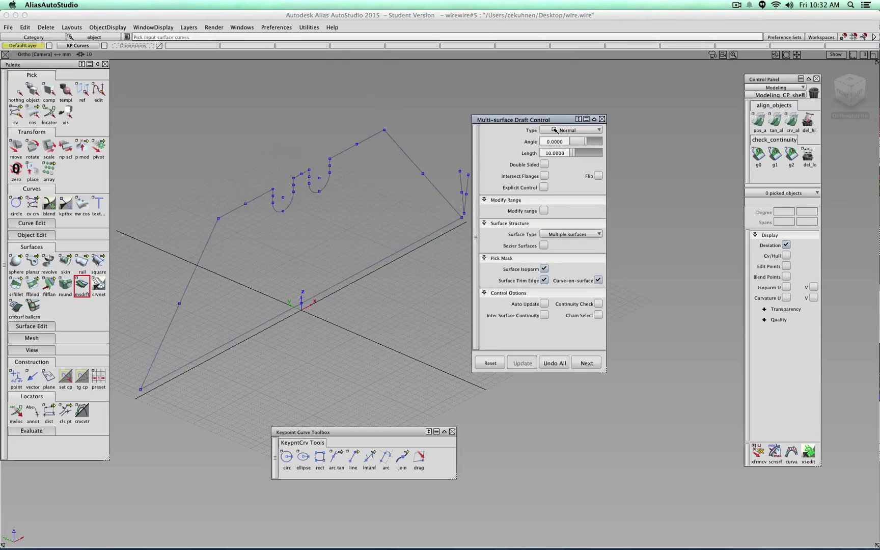
{"action": "left_click", "coordinate": [553, 131]}
{"action": "left_click", "coordinate": [555, 132]}
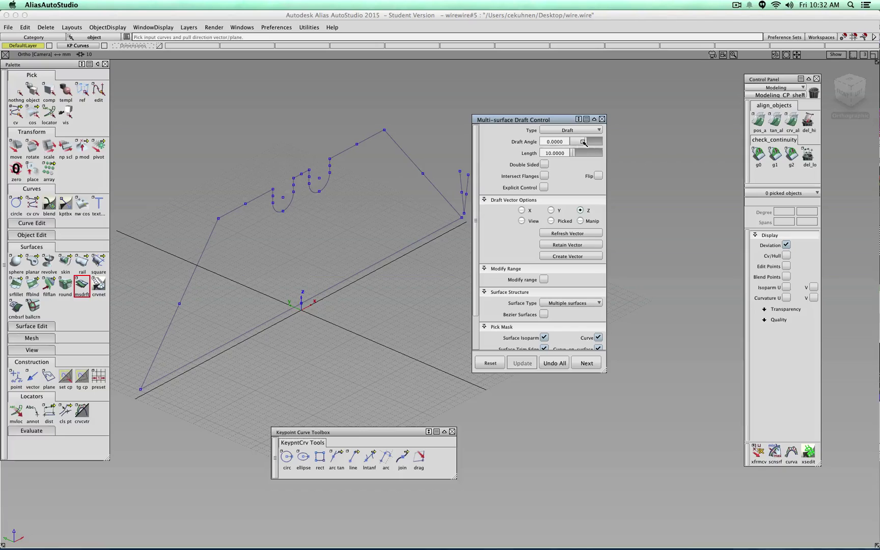
Pick the joined profile as the draft's input curve and set the draft length to 1
{"action": "mouse_move", "coordinate": [572, 153]}
{"action": "left_mouse_down"}
{"action": "mouse_move", "coordinate": [583, 155]}
{"action": "mouse_move", "coordinate": [576, 156]}
{"action": "left_mouse_up"}
{"action": "left_click", "coordinate": [382, 263]}
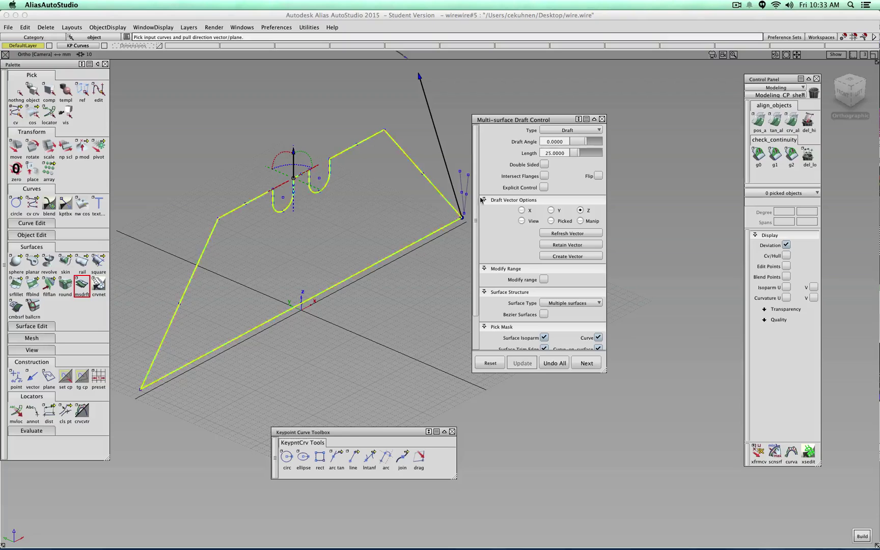
{"action": "mouse_move", "coordinate": [579, 155]}
{"action": "left_mouse_down"}
{"action": "mouse_move", "coordinate": [596, 156]}
{"action": "mouse_move", "coordinate": [569, 155]}
{"action": "left_mouse_up"}
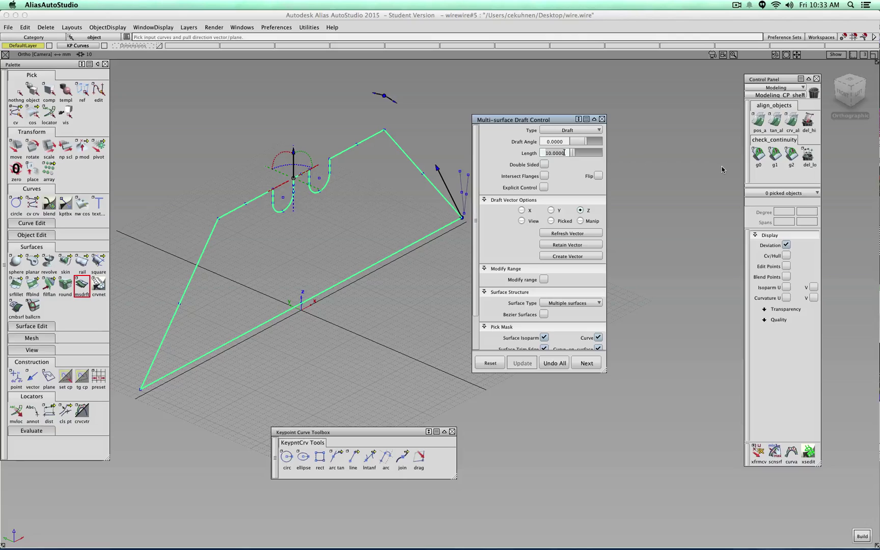
{"action": "key", "text": "BackSpace"}
{"action": "key", "text": "BackSpace"}
{"action": "key", "text": "BackSpace"}
{"action": "key", "text": "BackSpace"}
{"action": "key", "text": "BackSpace"}
{"action": "key", "text": "BackSpace"}
{"action": "key", "text": "Return"}
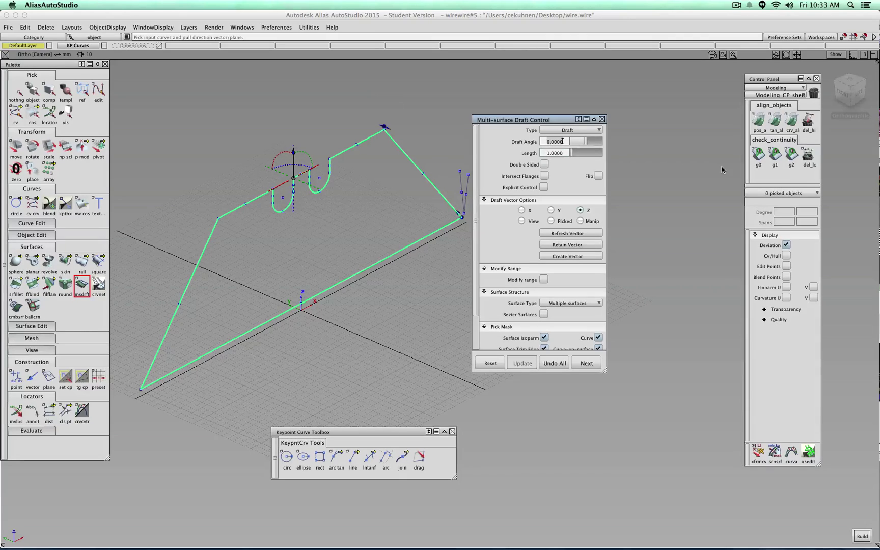
Enlarge the draft control window and enable Auto Update to build the draft surfaces, leaving Double Sided off
{"action": "left_click", "coordinate": [544, 165]}
{"action": "left_click", "coordinate": [544, 164]}
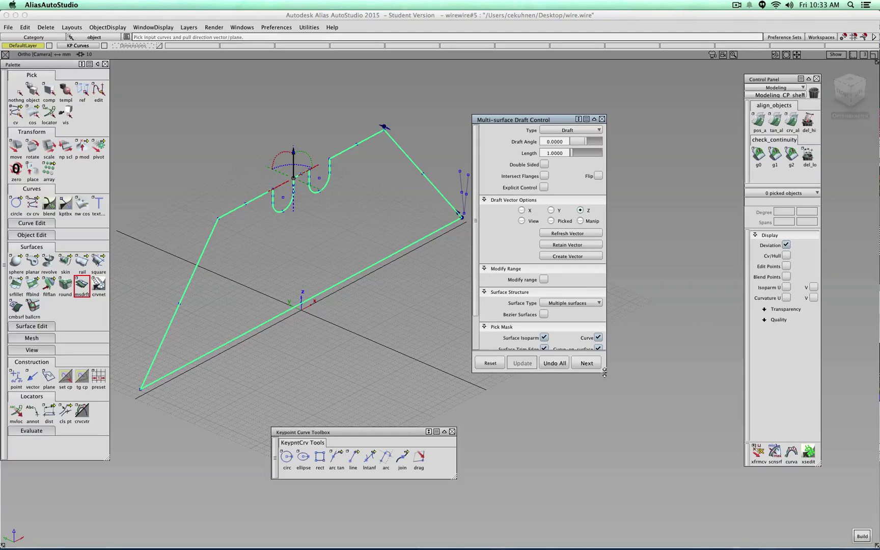
{"action": "left_click_drag", "start_coordinate": [605, 376], "coordinate": [605, 456]}
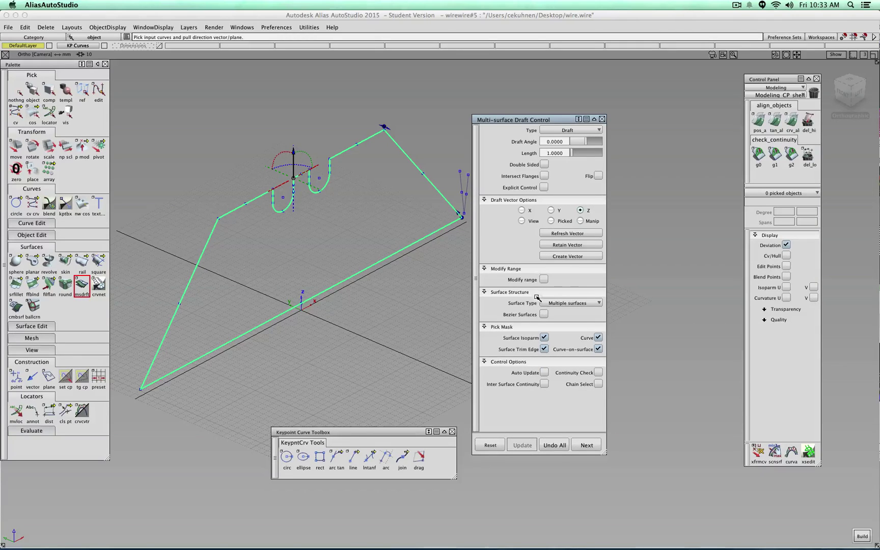
{"action": "left_click", "coordinate": [544, 373]}
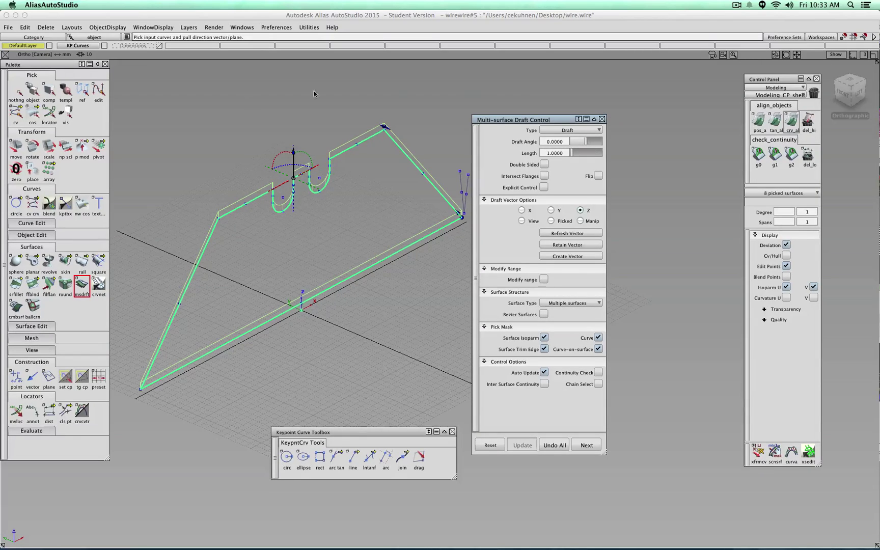
Open Diagnostic Shade and apply random color shading to the draft surfaces
{"action": "left_click", "coordinate": [107, 27]}
{"action": "left_click", "coordinate": [128, 127]}
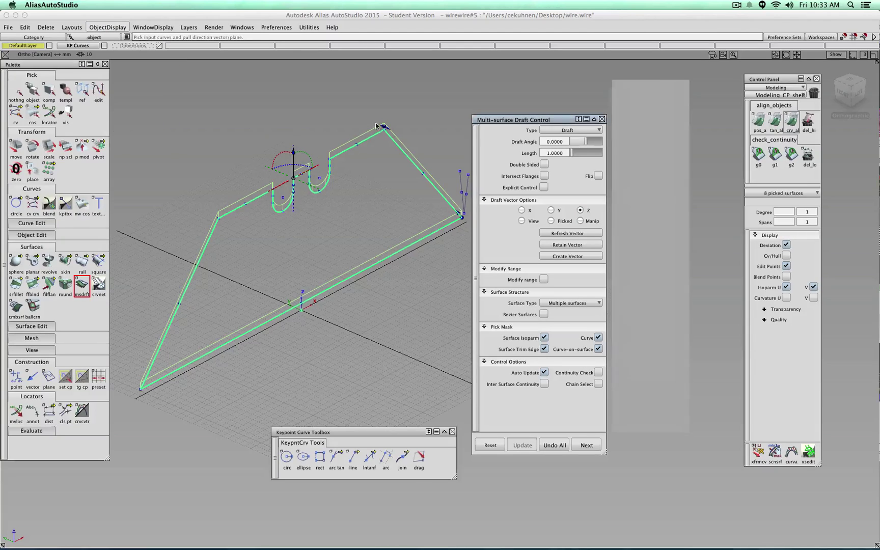
{"action": "left_click", "coordinate": [676, 145]}
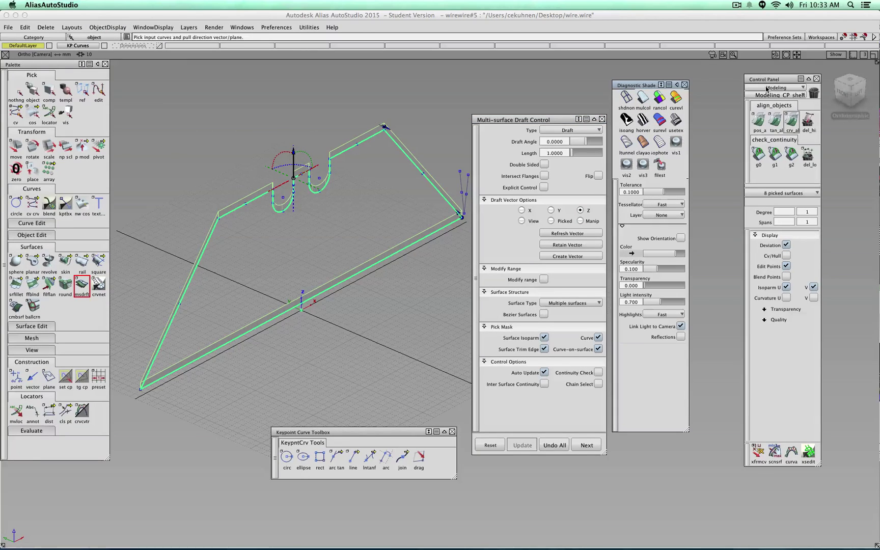
{"action": "left_click", "coordinate": [659, 98]}
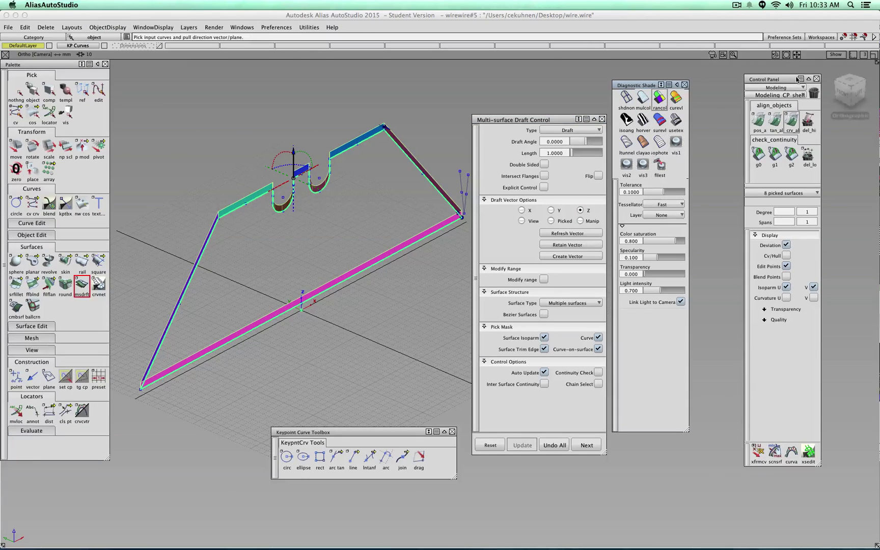
Compare the X and Y draft vectors and set the draft direction to Y
{"action": "left_click_drag", "start_coordinate": [853, 95], "coordinate": [694, 85]}
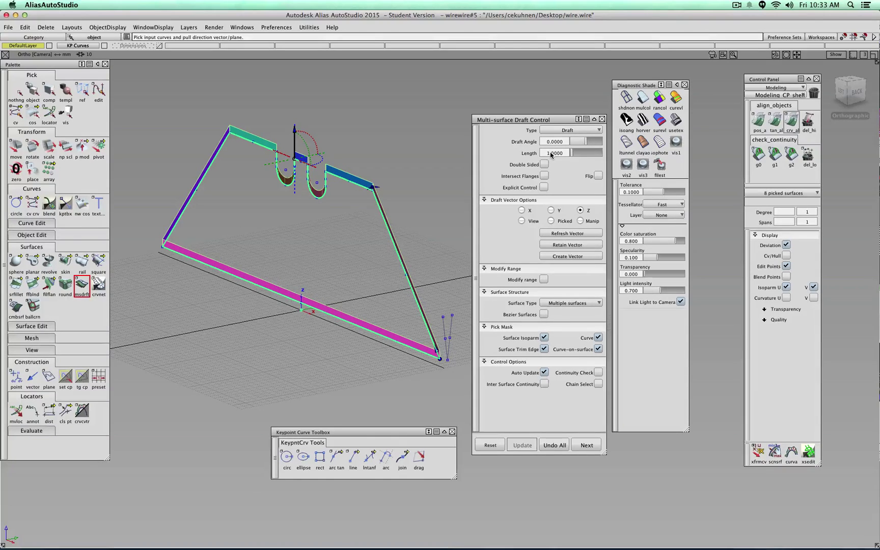
{"action": "left_click", "coordinate": [550, 210]}
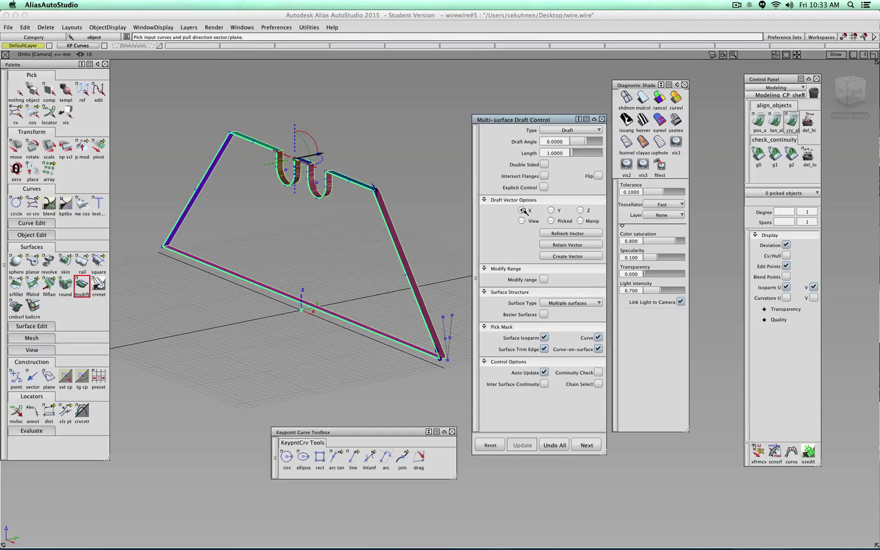
{"action": "left_click", "coordinate": [523, 210]}
{"action": "left_click", "coordinate": [551, 210]}
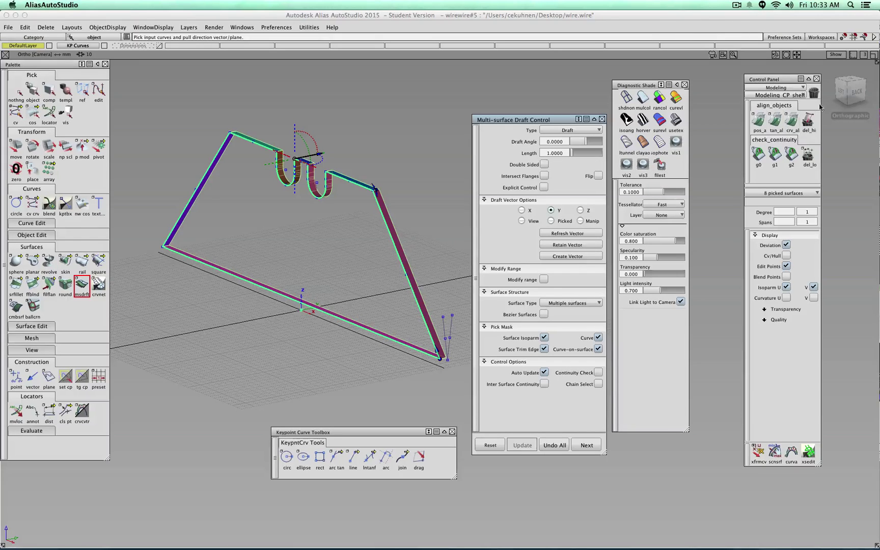
Try rotating the draft vector around its X and Z axes with the manipulator near the notches
{"action": "left_click_drag", "start_coordinate": [344, 247], "coordinate": [293, 270], "text": "alt+shift"}
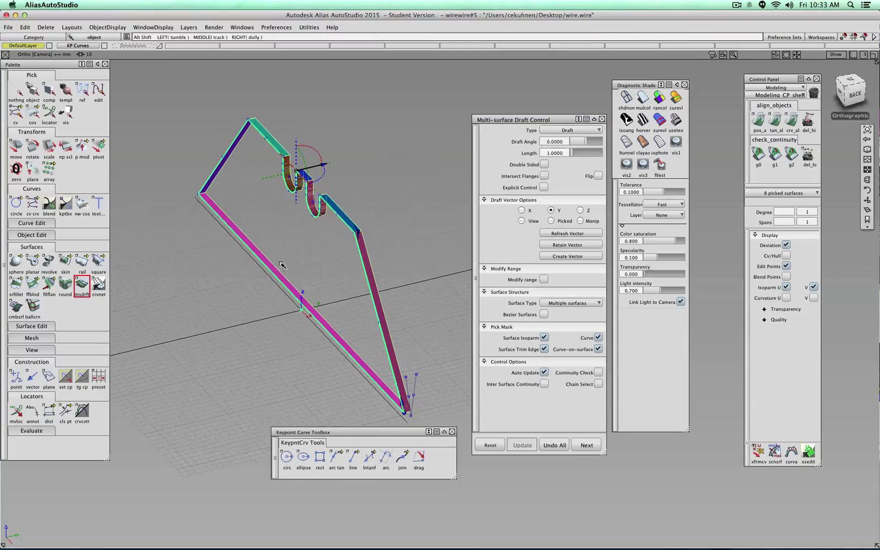
{"action": "middle_click_drag", "start_coordinate": [281, 263], "coordinate": [248, 308], "text": "alt+shift"}
{"action": "right_click_drag", "start_coordinate": [248, 308], "coordinate": [226, 254], "text": "alt+shift"}
{"action": "middle_click_drag", "start_coordinate": [227, 253], "coordinate": [366, 247], "text": "alt+shift"}
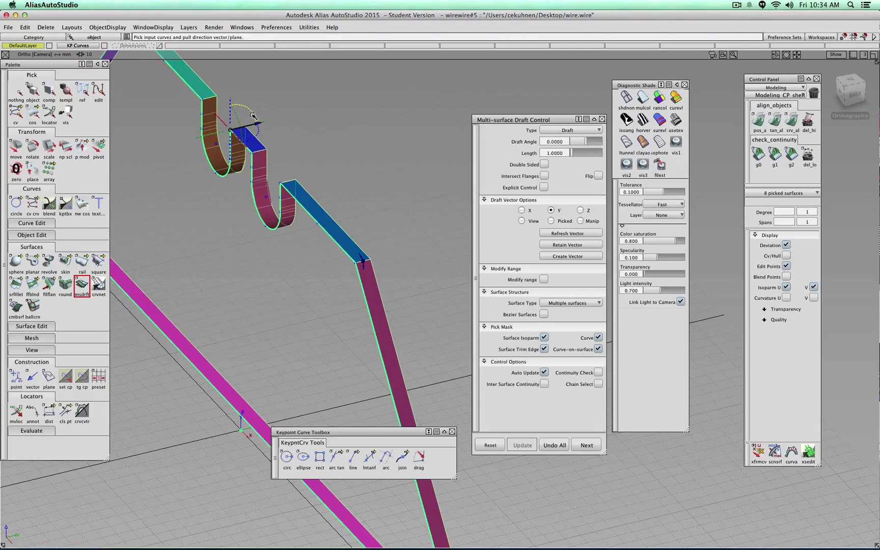
{"action": "left_click_drag", "start_coordinate": [254, 116], "coordinate": [267, 96]}
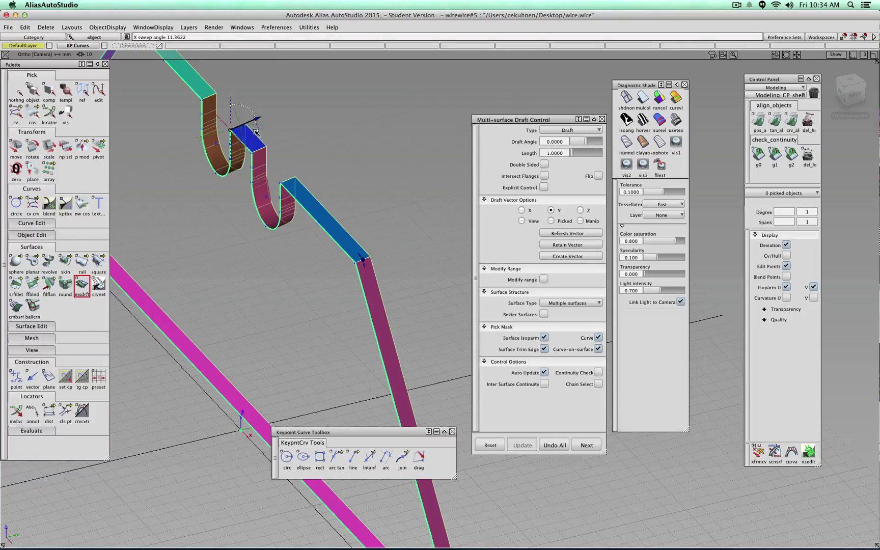
{"action": "mouse_move", "coordinate": [256, 132]}
{"action": "left_mouse_down"}
{"action": "mouse_move", "coordinate": [262, 126]}
{"action": "mouse_move", "coordinate": [263, 134]}
{"action": "left_mouse_up"}
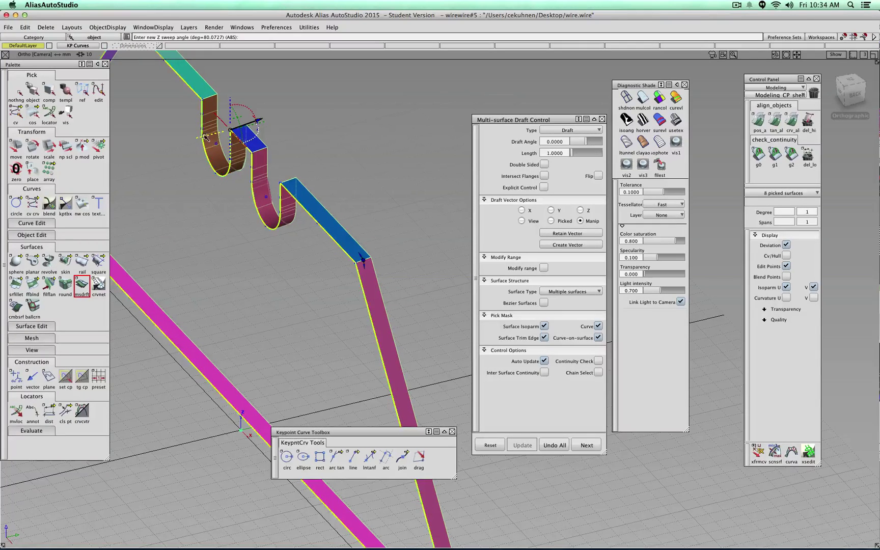
{"action": "left_click", "coordinate": [223, 132]}
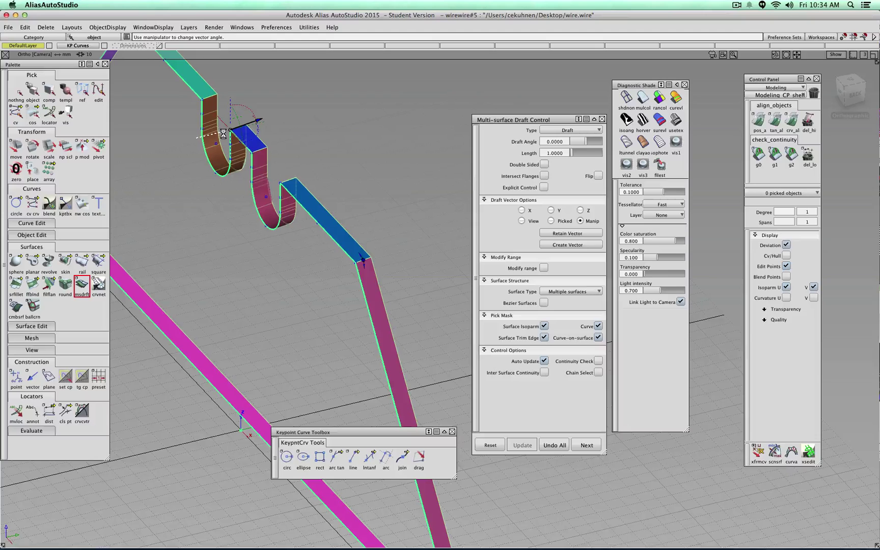
{"action": "left_click_drag", "start_coordinate": [231, 103], "coordinate": [264, 124]}
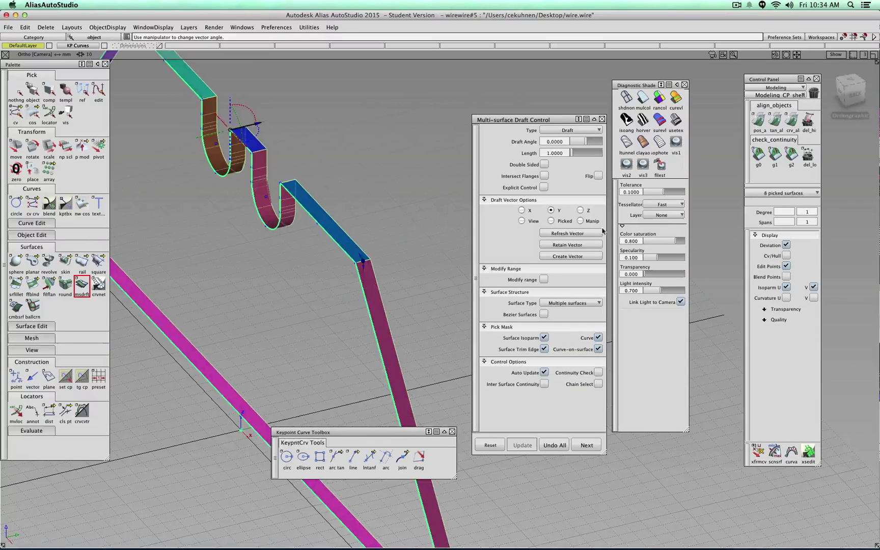
Reverse the draft direction along Y with the vector manipulator near the notches
{"action": "left_click", "coordinate": [199, 137]}
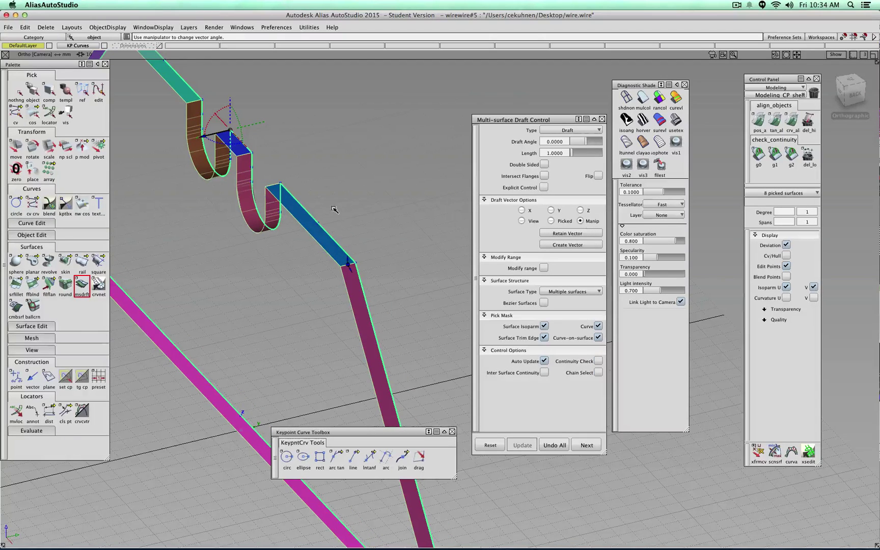
{"action": "scroll", "coordinate": [334, 209], "scroll_direction": "down", "scroll_amount": 6}
{"action": "left_click_drag", "start_coordinate": [386, 298], "coordinate": [384, 237], "text": "alt+shift"}
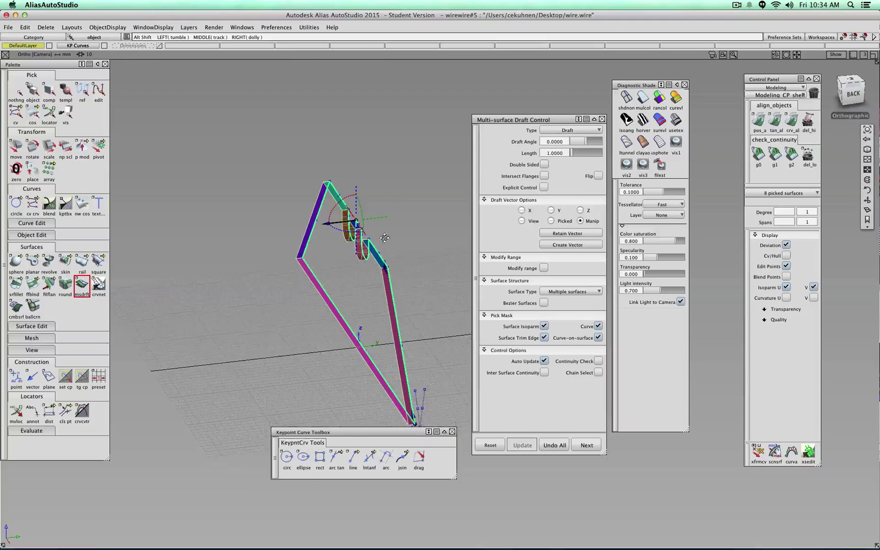
{"action": "middle_click_drag", "start_coordinate": [385, 238], "coordinate": [370, 258], "text": "alt+shift"}
{"action": "scroll", "coordinate": [391, 188], "scroll_direction": "up", "scroll_amount": 5}
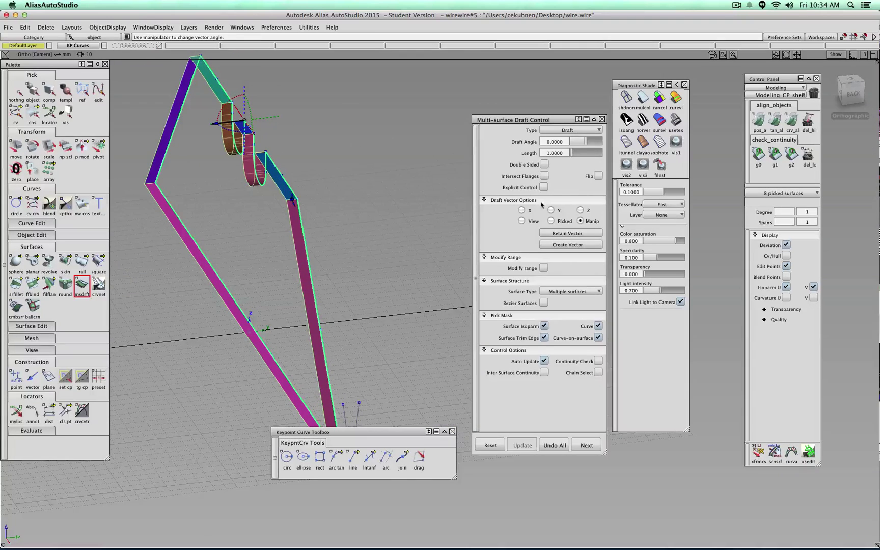
Turn on Double Sided for the draft surfaces and set their length to 0.5
{"action": "left_click", "coordinate": [544, 165]}
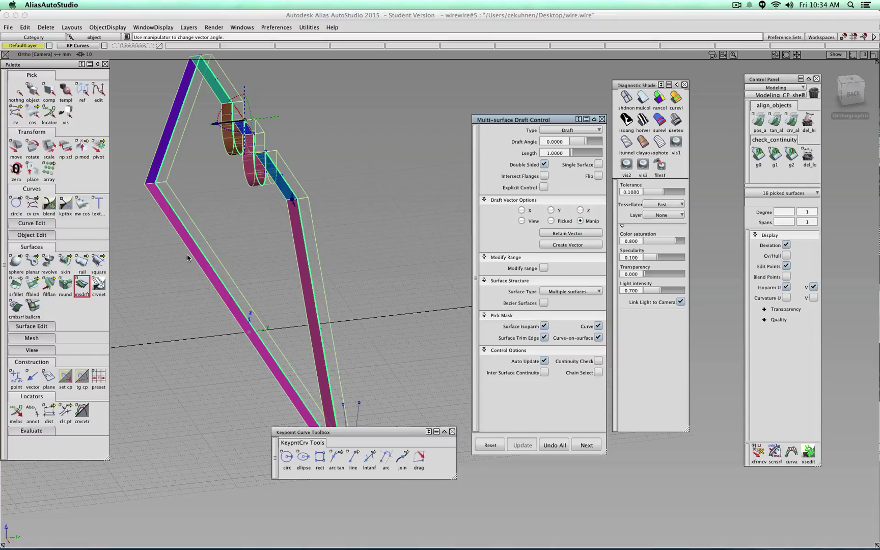
{"action": "double_click", "coordinate": [555, 153]}
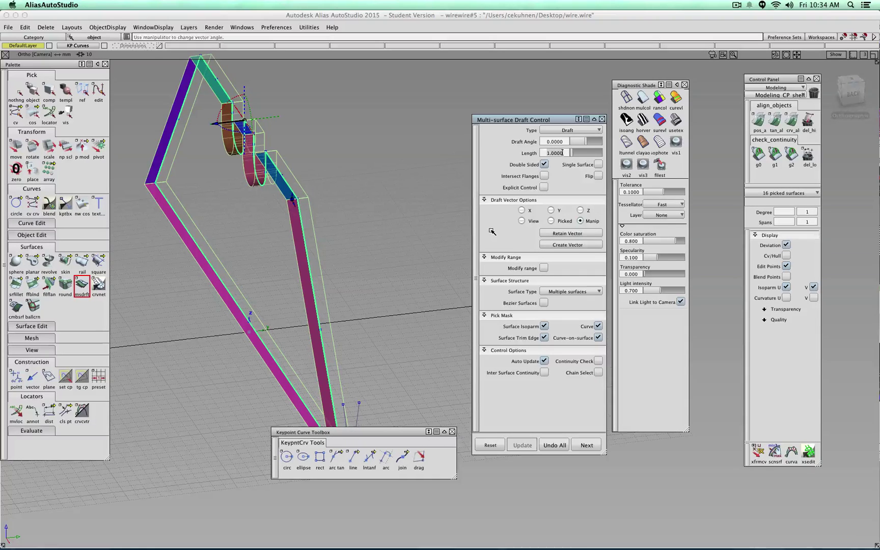
{"action": "key", "text": "BackSpace"}
{"action": "type", "text": ".5"}
{"action": "key", "text": "Return"}
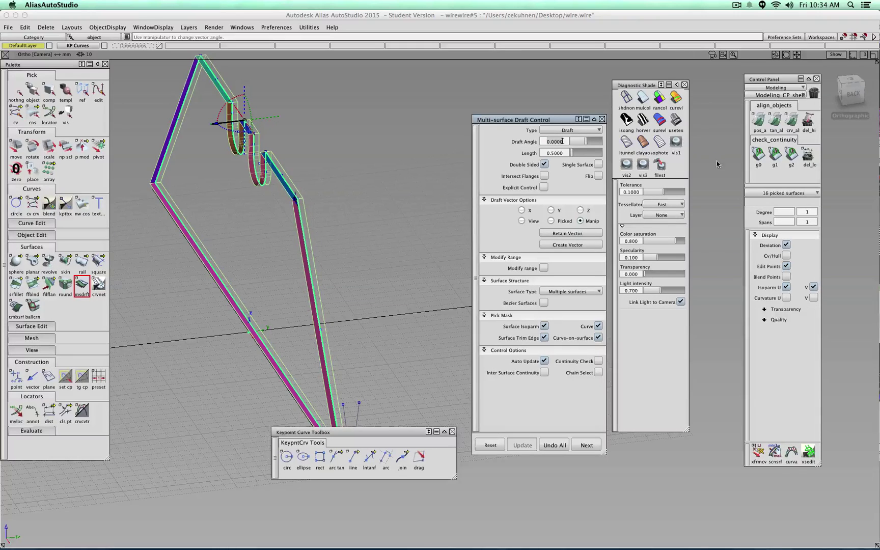
Reapply random color shading to the double-sided draft surfaces and examine both sides
{"action": "left_click", "coordinate": [659, 97]}
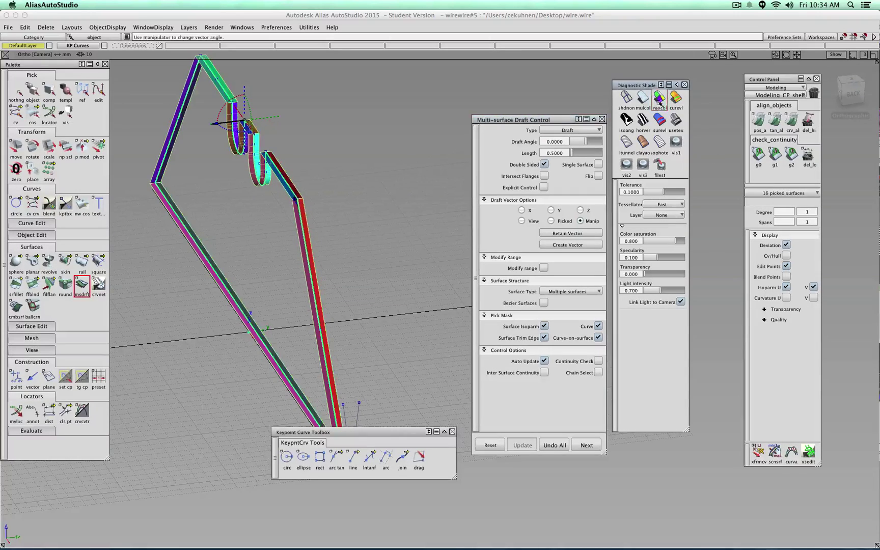
{"action": "left_click", "coordinate": [623, 98]}
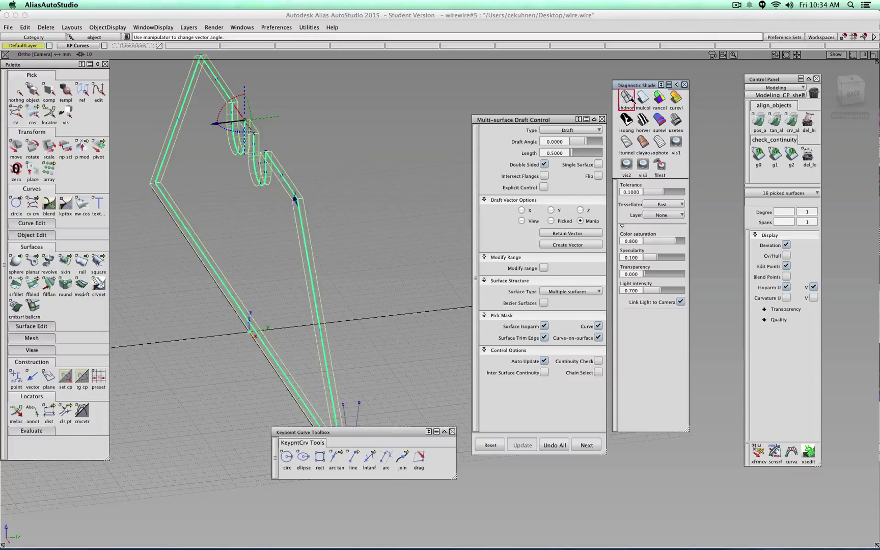
{"action": "left_click", "coordinate": [659, 98]}
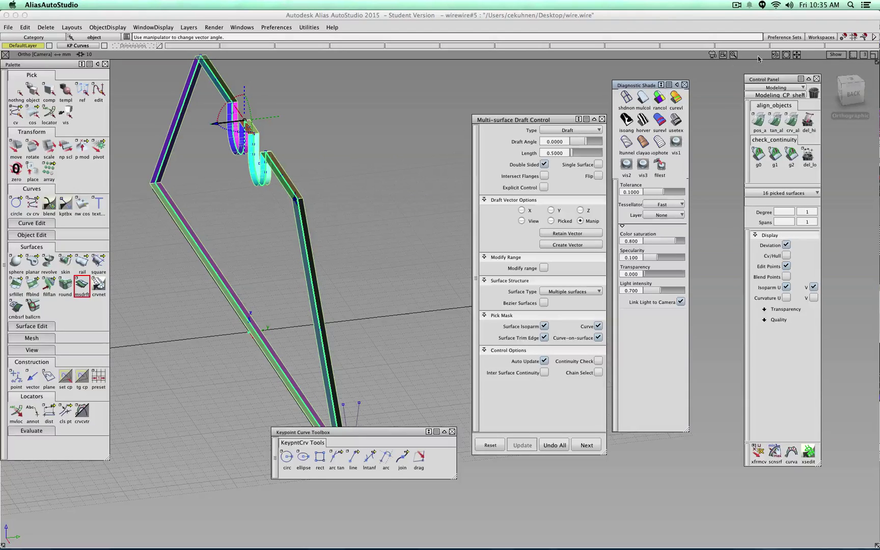
{"action": "left_click", "coordinate": [834, 72]}
{"action": "left_click_drag", "start_coordinate": [834, 73], "coordinate": [864, 91]}
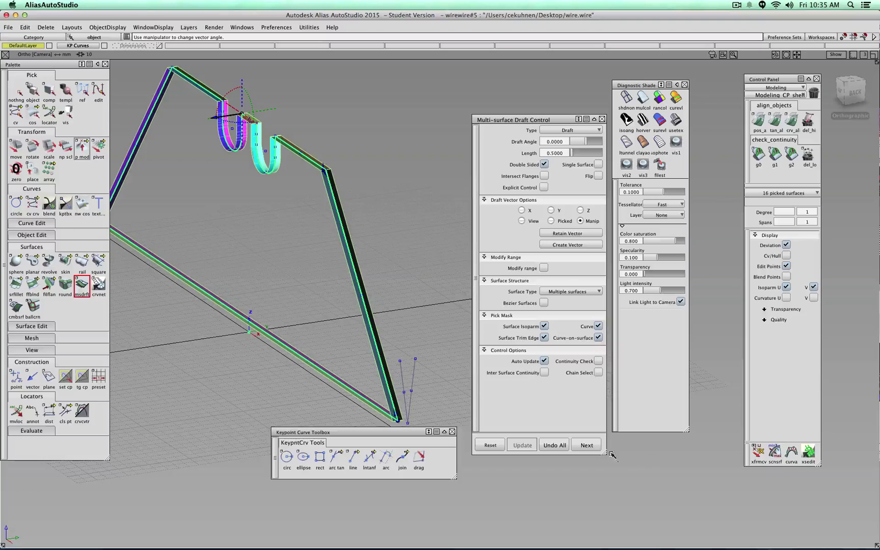
Enable Continuity Check and accept the double-sided draft surfaces
{"action": "left_click", "coordinate": [599, 360]}
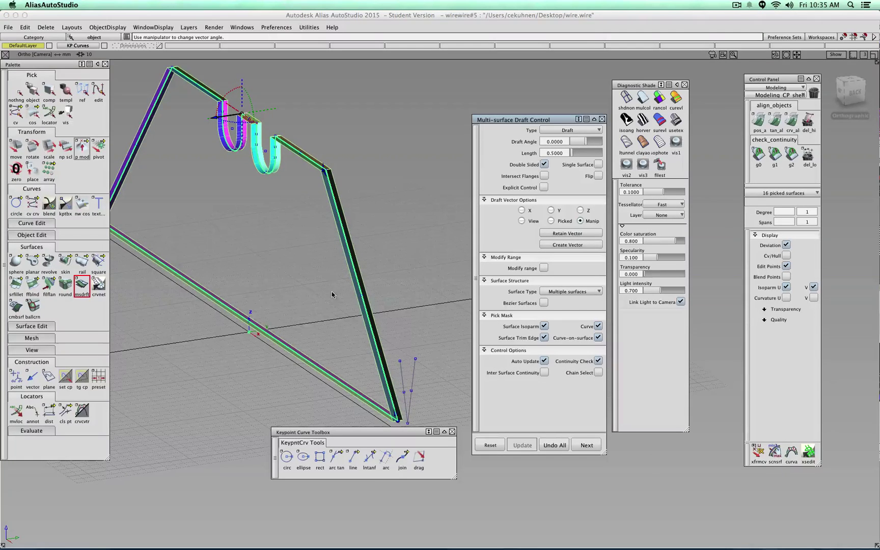
{"action": "mouse_move", "coordinate": [331, 292]}
{"action": "left_mouse_down", "text": "alt+shift"}
{"action": "mouse_move", "coordinate": [530, 340]}
{"action": "mouse_move", "coordinate": [456, 367]}
{"action": "left_mouse_up", "text": "alt+shift"}
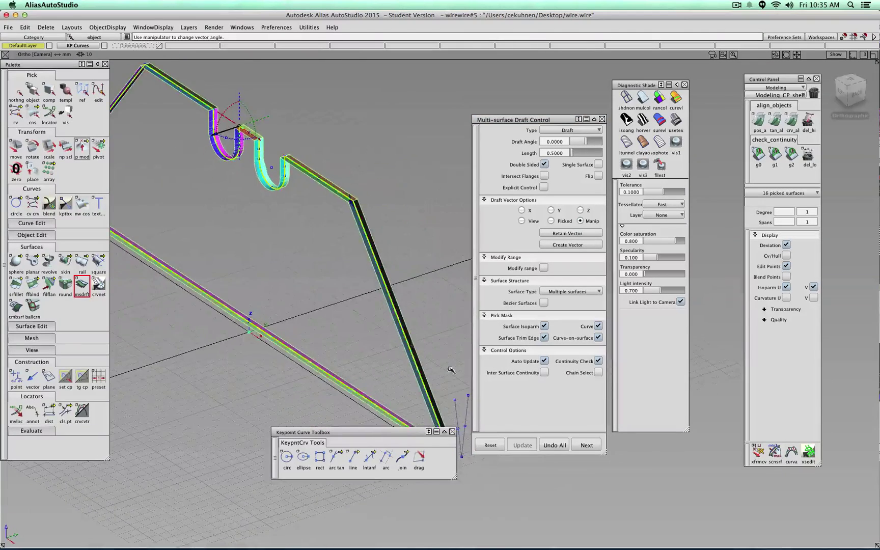
{"action": "left_click", "coordinate": [590, 446]}
Clear the selection and switch the diagnostic shading from off through single color to random color
{"action": "mouse_move", "coordinate": [417, 227]}
{"action": "left_mouse_down", "text": "ctrl+shift"}
{"action": "mouse_move", "coordinate": [418, 200]}
{"action": "mouse_move", "coordinate": [422, 214]}
{"action": "left_mouse_up", "text": "ctrl+shift"}
{"action": "left_click", "coordinate": [625, 97]}
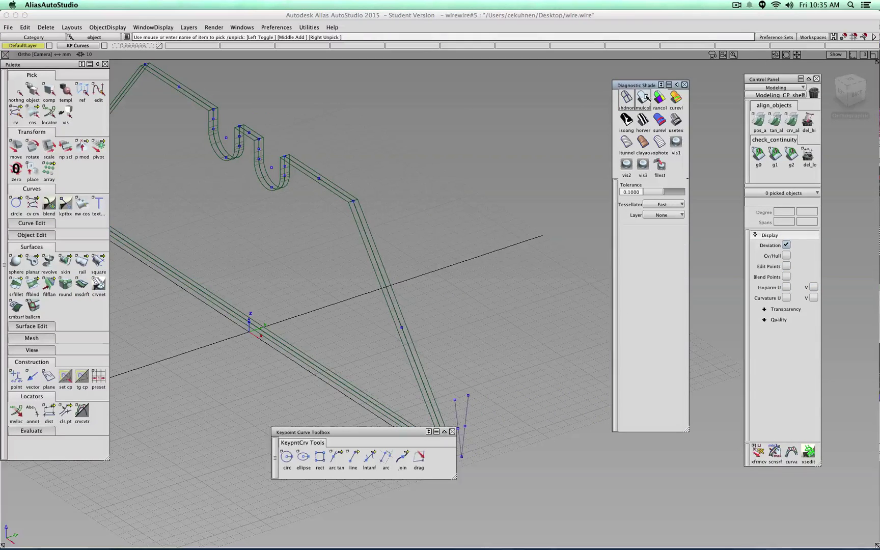
{"action": "left_click", "coordinate": [642, 97]}
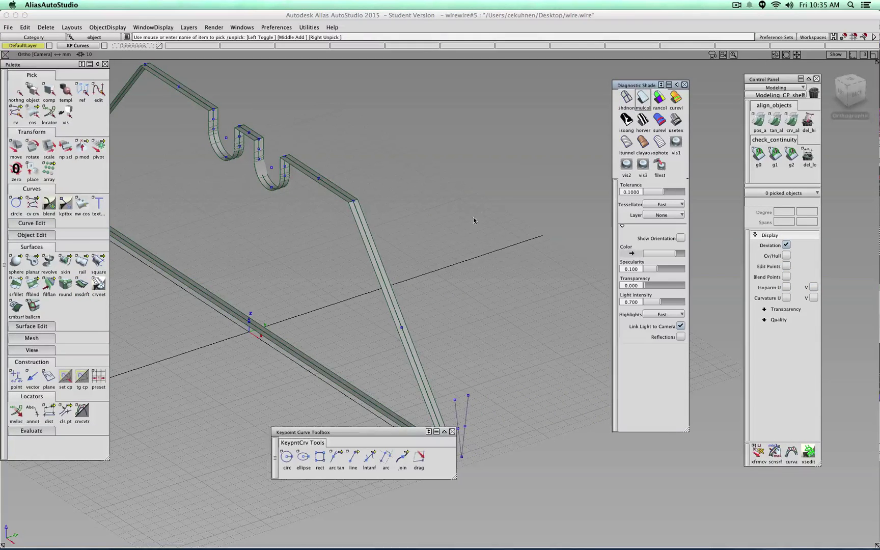
{"action": "left_click", "coordinate": [659, 96]}
{"action": "left_click_drag", "start_coordinate": [455, 224], "coordinate": [327, 212], "text": "alt+shift"}
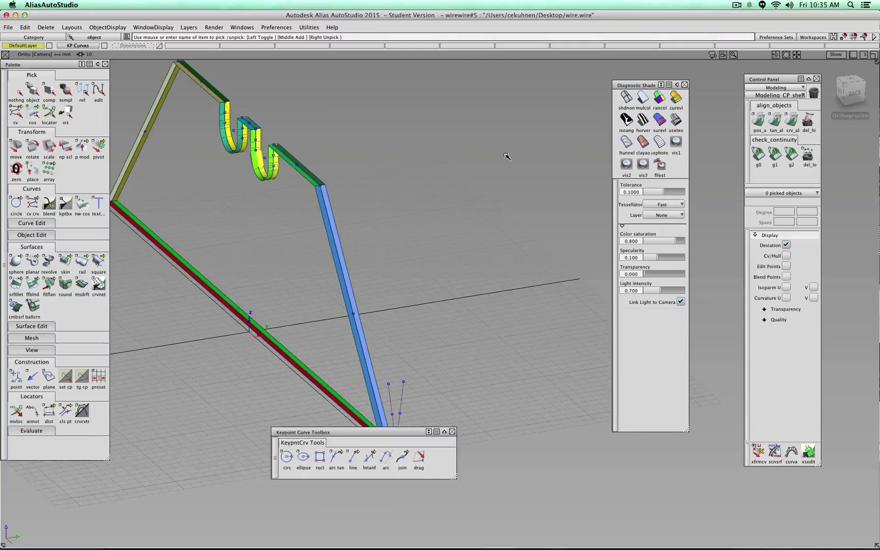
Pick the draft surfaces on one side of the profile curve to check how the two sides are divided
{"action": "scroll", "coordinate": [496, 232], "scroll_direction": "down", "scroll_amount": 3}
{"action": "left_click_drag", "start_coordinate": [499, 239], "coordinate": [479, 239], "text": "ctrl+shift"}
{"action": "left_click_drag", "start_coordinate": [257, 176], "coordinate": [239, 176], "text": "ctrl+shift"}
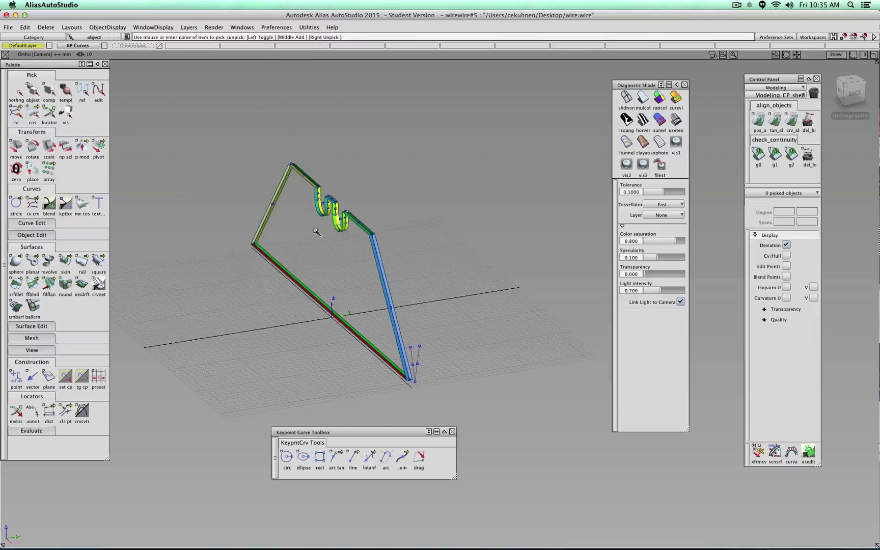
{"action": "left_click", "coordinate": [375, 260]}
{"action": "scroll", "coordinate": [342, 229], "scroll_direction": "up", "scroll_amount": 3}
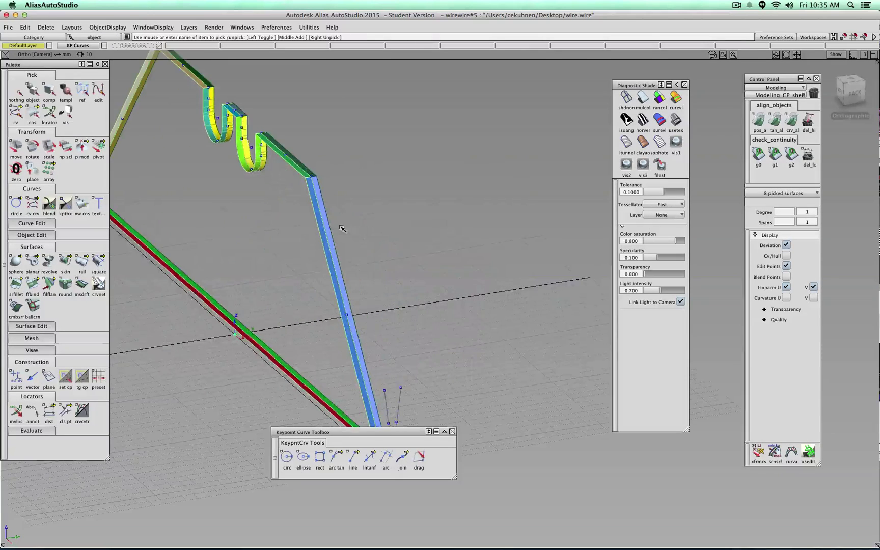
Pick all the double-sided draft surfaces and delete them, keeping the profile curve
{"action": "scroll", "coordinate": [387, 249], "scroll_direction": "down", "scroll_amount": 3}
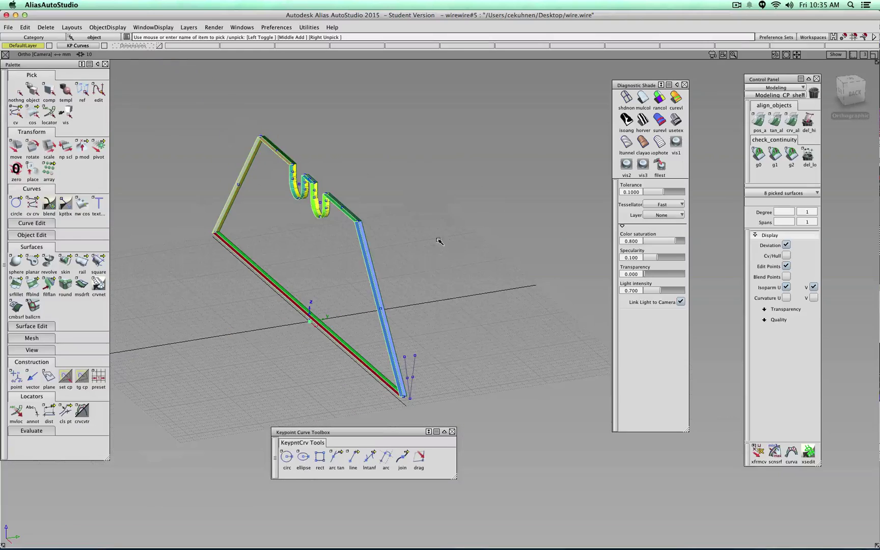
{"action": "left_click_drag", "start_coordinate": [440, 241], "coordinate": [487, 194], "text": "ctrl+shift"}
{"action": "left_click_drag", "start_coordinate": [472, 118], "coordinate": [127, 434]}
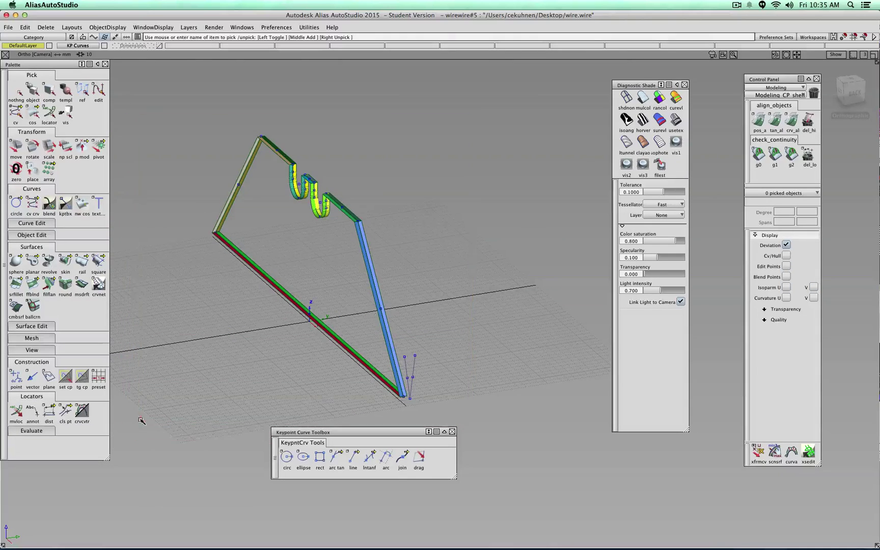
{"action": "key", "text": "Delete"}
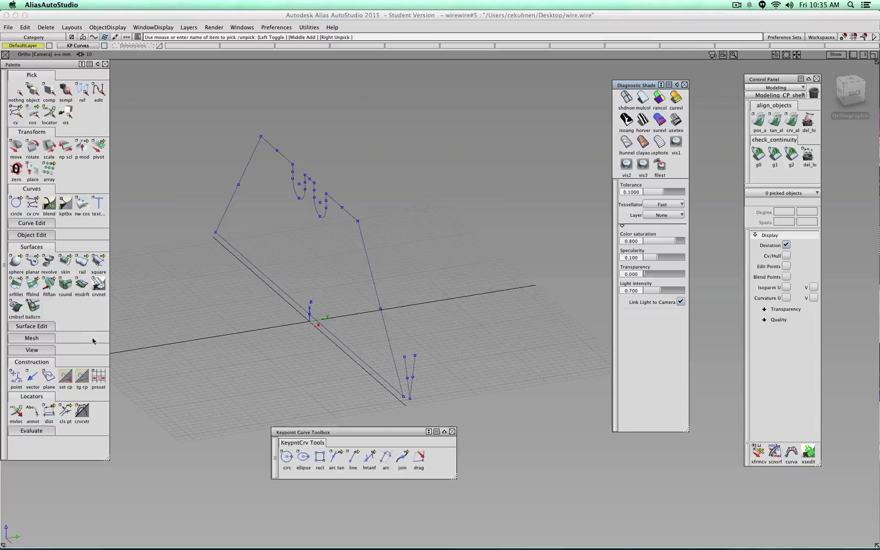
Build a new double-sided Multi-surface Draft from the closed profile curve with Single Surface turned on
{"action": "double_click", "coordinate": [81, 285]}
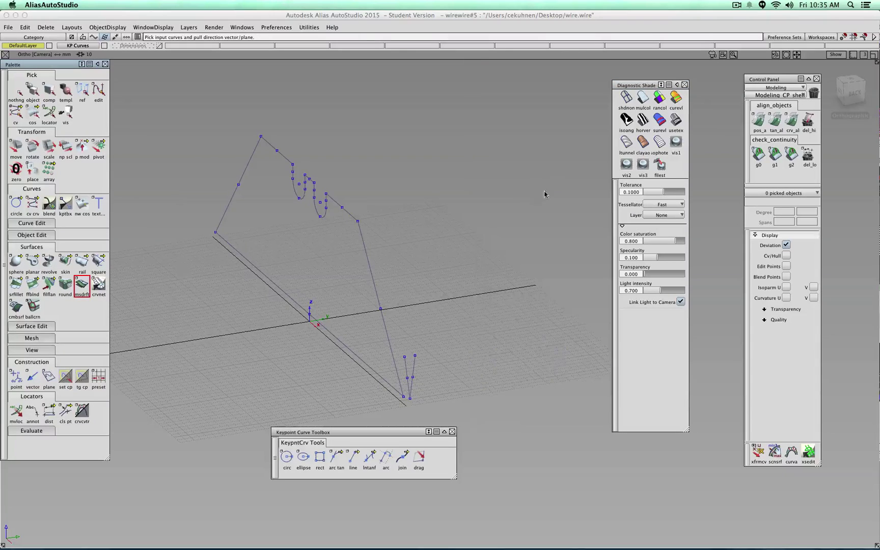
{"action": "double_click", "coordinate": [82, 286]}
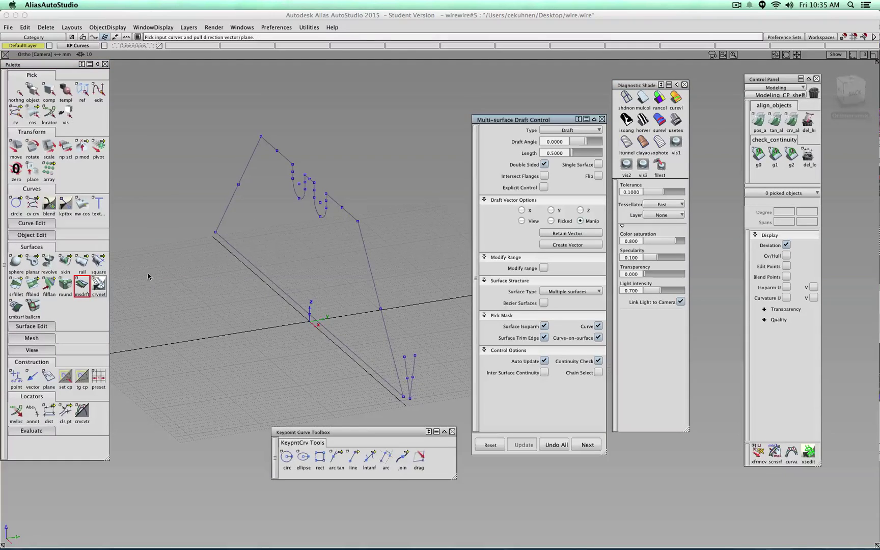
{"action": "left_click", "coordinate": [361, 238]}
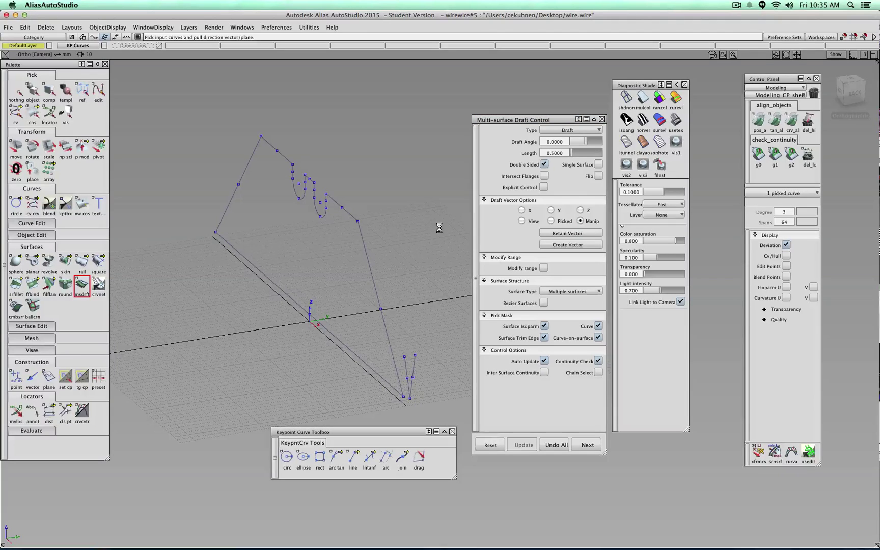
{"action": "left_click", "coordinate": [598, 165]}
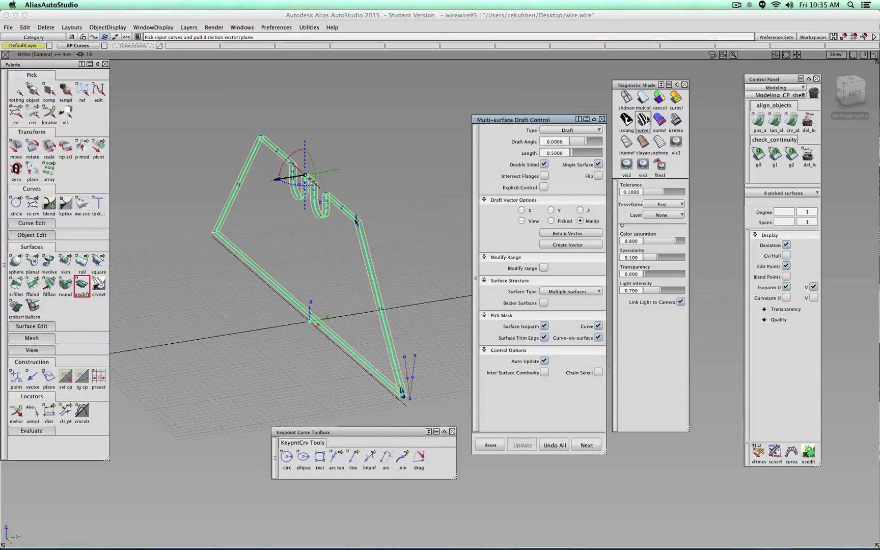
Apply random color shading to the new single-surface draft and inspect it along the profile
{"action": "left_click", "coordinate": [643, 120]}
{"action": "scroll", "coordinate": [407, 178], "scroll_direction": "up", "scroll_amount": 5}
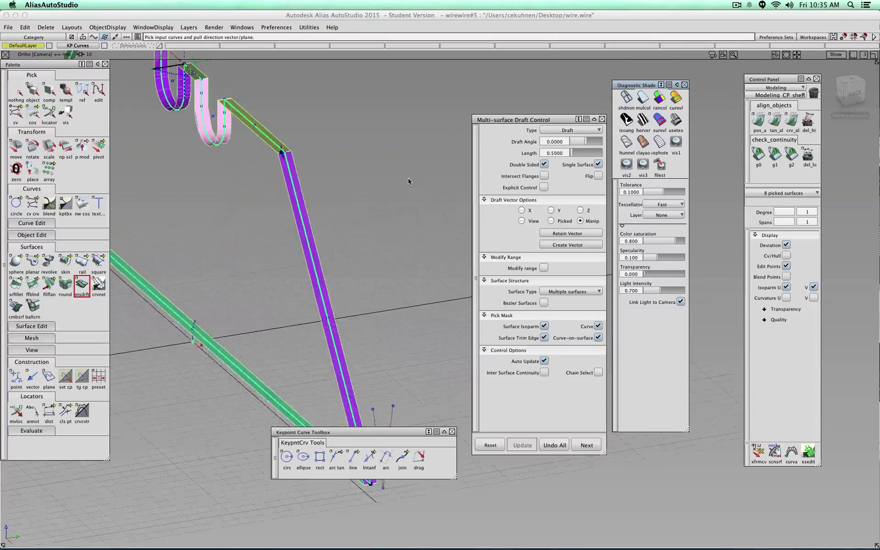
{"action": "scroll", "coordinate": [408, 179], "scroll_direction": "down", "scroll_amount": 5}
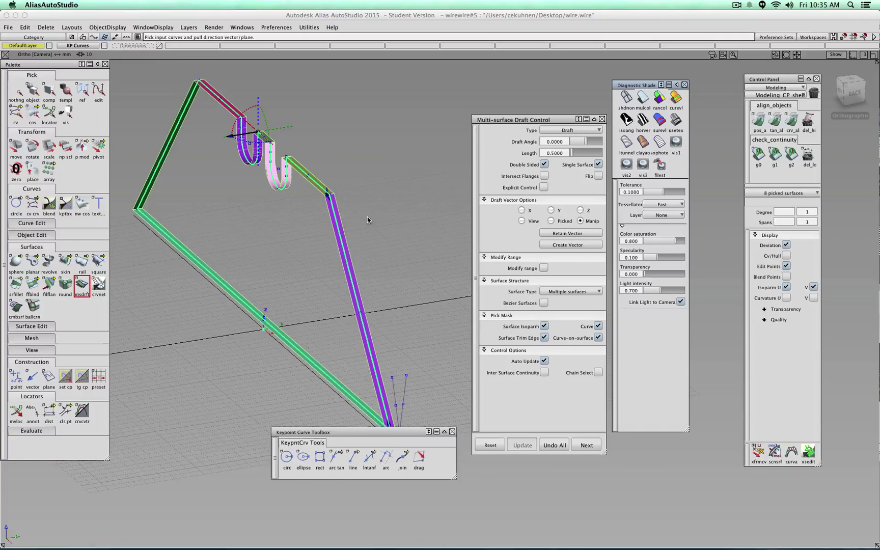
Compare the draft with Single Surface off and on, leaving the option on
{"action": "left_click", "coordinate": [338, 222]}
{"action": "left_click", "coordinate": [599, 165]}
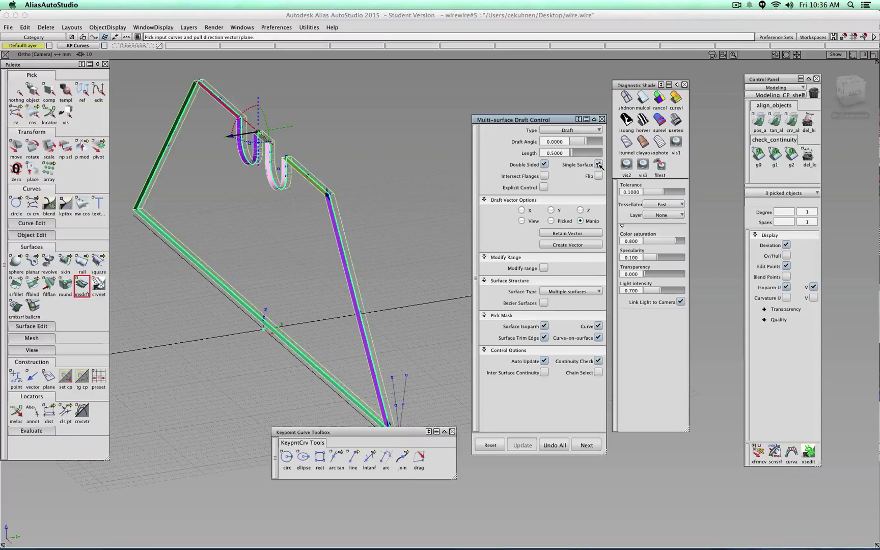
{"action": "left_click", "coordinate": [599, 165]}
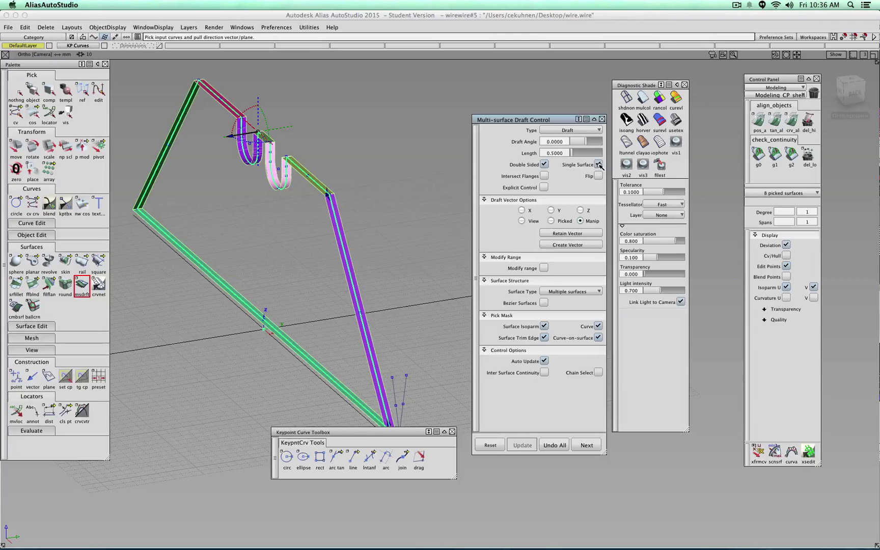
Accept the single-surface draft and close the Keypoint Curve Toolbox
{"action": "left_click", "coordinate": [586, 445]}
{"action": "left_click", "coordinate": [452, 432]}
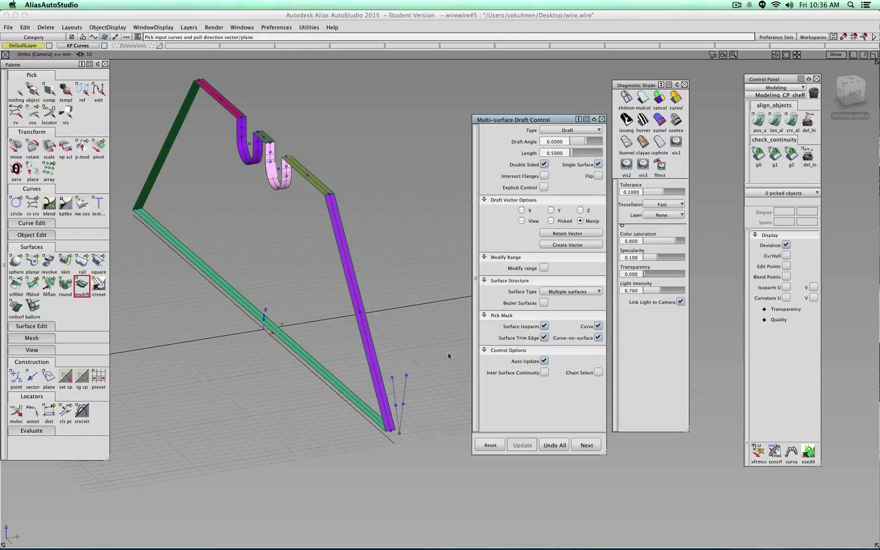
Create a new layer, pick all the draft surfaces around the profile and assign them to that layer
{"action": "left_click", "coordinate": [189, 27]}
{"action": "left_click", "coordinate": [194, 34]}
{"action": "left_click_drag", "start_coordinate": [399, 154], "coordinate": [341, 197], "text": "ctrl+shift"}
{"action": "scroll", "coordinate": [475, 180], "scroll_direction": "down", "scroll_amount": 3}
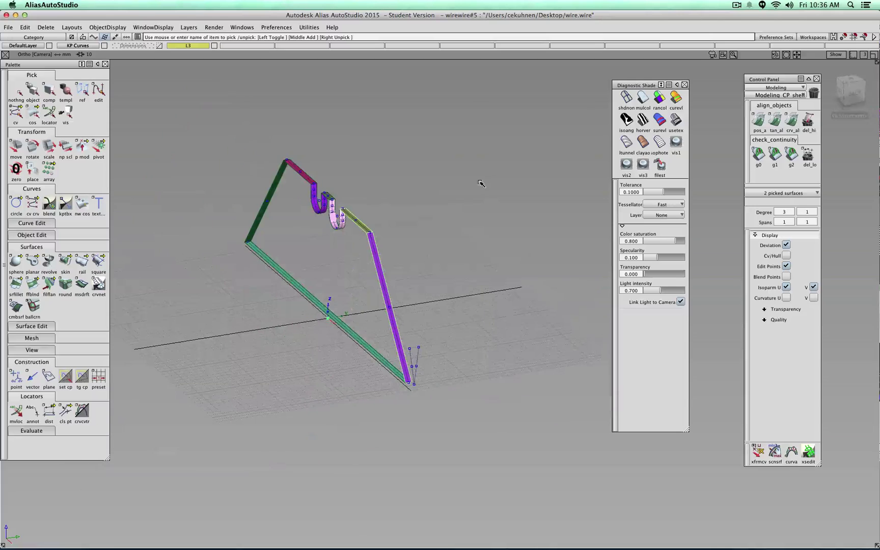
{"action": "left_click_drag", "start_coordinate": [236, 142], "coordinate": [481, 397]}
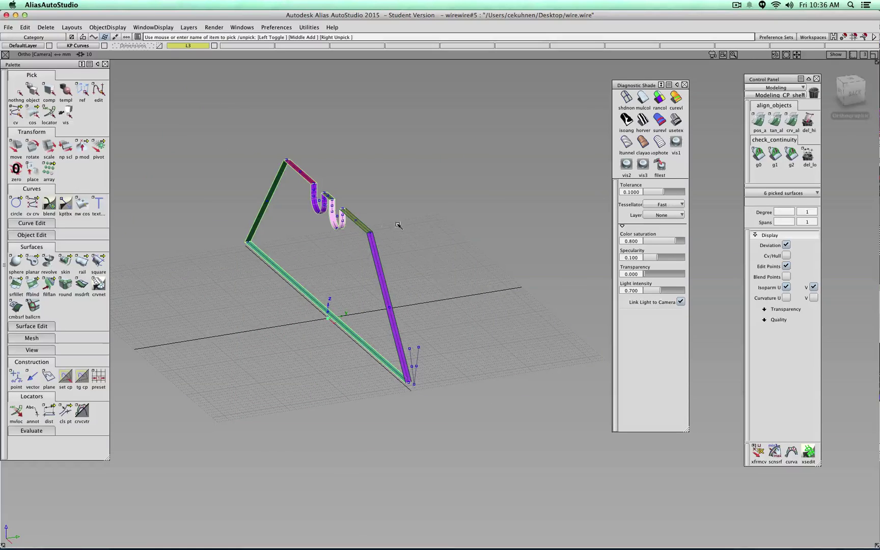
{"action": "left_click_drag", "start_coordinate": [452, 223], "coordinate": [452, 201], "text": "ctrl+shift"}
{"action": "left_click_drag", "start_coordinate": [228, 125], "coordinate": [427, 408]}
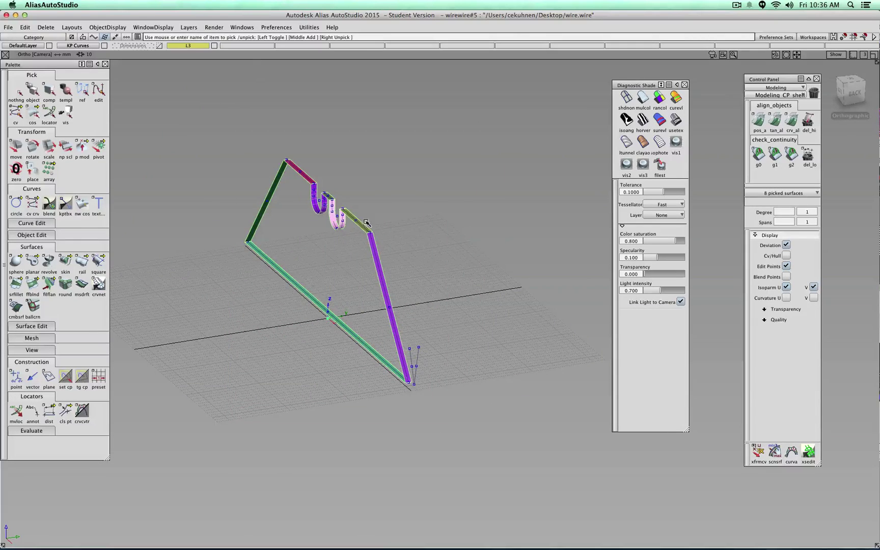
{"action": "left_click", "coordinate": [188, 45]}
{"action": "left_click", "coordinate": [211, 52]}
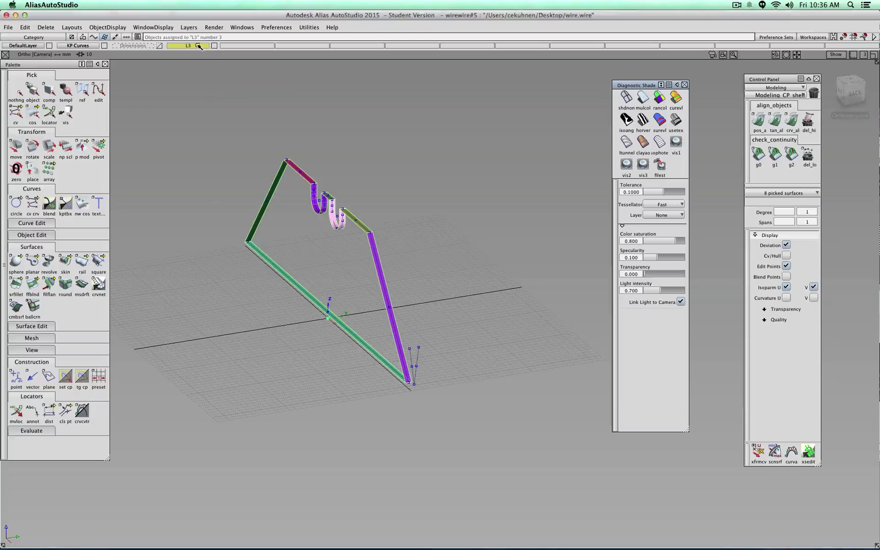
Name the new layer Surf and clear the surface selection
{"action": "type", "text": "Surf"}
{"action": "key", "text": "Return"}
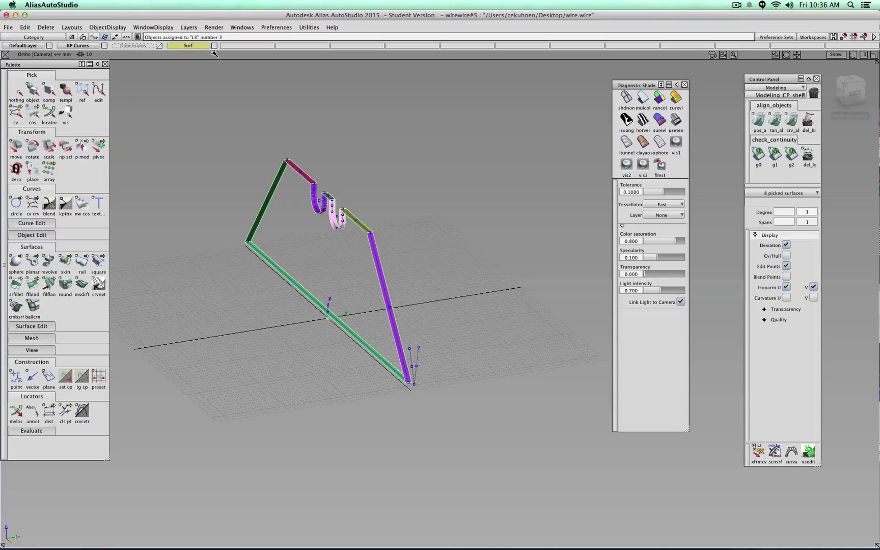
{"action": "left_click", "coordinate": [342, 148]}
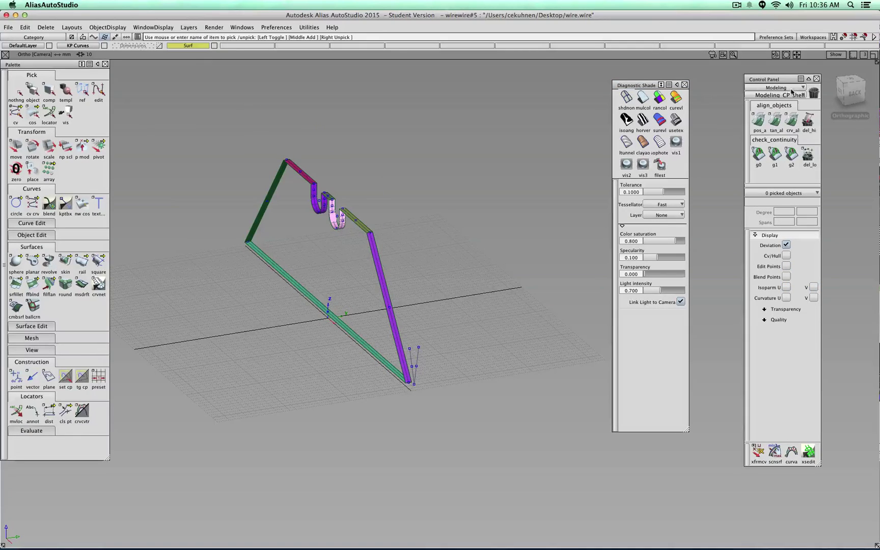
Turn off the diagnostic shading and switch the visible layer from Surf to Dimensions
{"action": "left_click", "coordinate": [626, 97]}
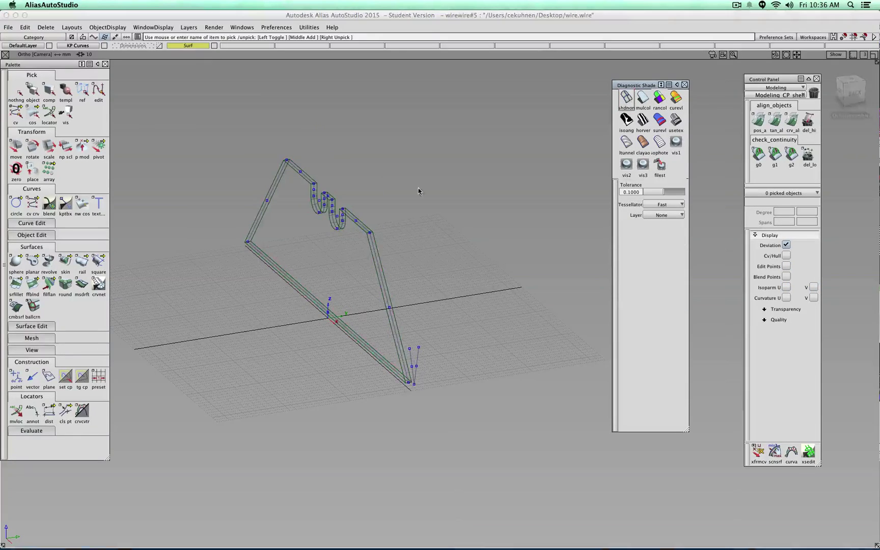
{"action": "left_click", "coordinate": [215, 45]}
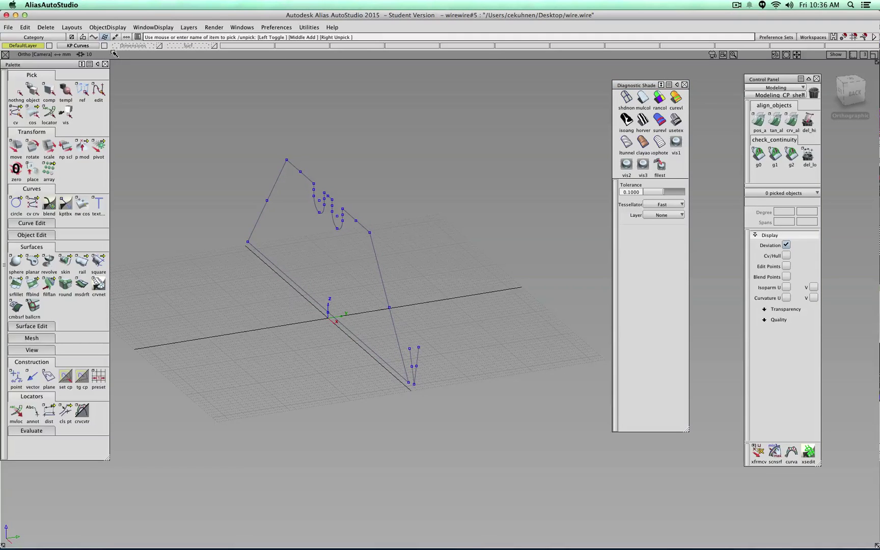
{"action": "left_click", "coordinate": [159, 46]}
Move the two angled draft lines together so their shared vertex snaps onto the profile's nearest bottom corner
{"action": "right_click_drag", "start_coordinate": [473, 470], "coordinate": [434, 476], "text": "alt+shift"}
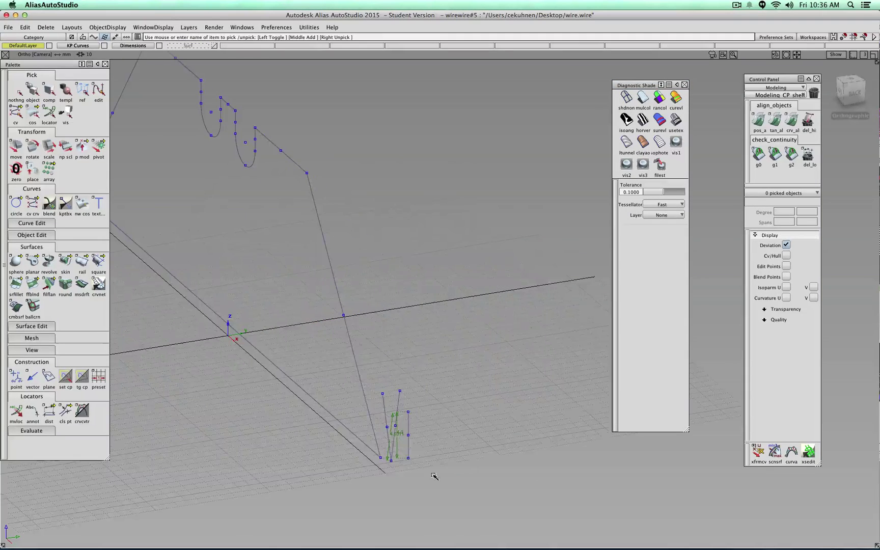
{"action": "right_click", "coordinate": [446, 451], "text": "ctrl+shift"}
{"action": "middle_click_drag", "start_coordinate": [444, 414], "coordinate": [442, 330], "text": "alt+shift"}
{"action": "right_click_drag", "start_coordinate": [442, 330], "coordinate": [458, 336], "text": "alt+shift"}
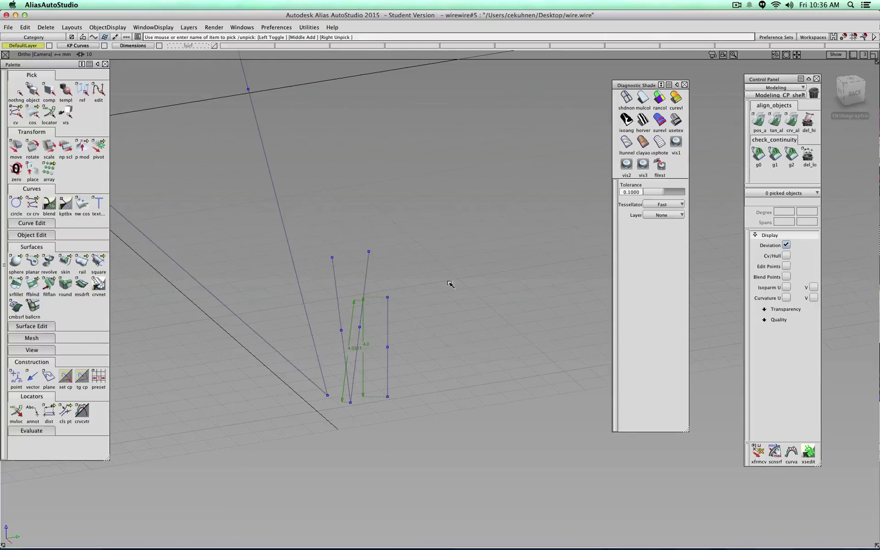
{"action": "right_click_drag", "start_coordinate": [450, 284], "coordinate": [399, 275], "text": "ctrl+shift"}
{"action": "left_click_drag", "start_coordinate": [391, 238], "coordinate": [334, 265]}
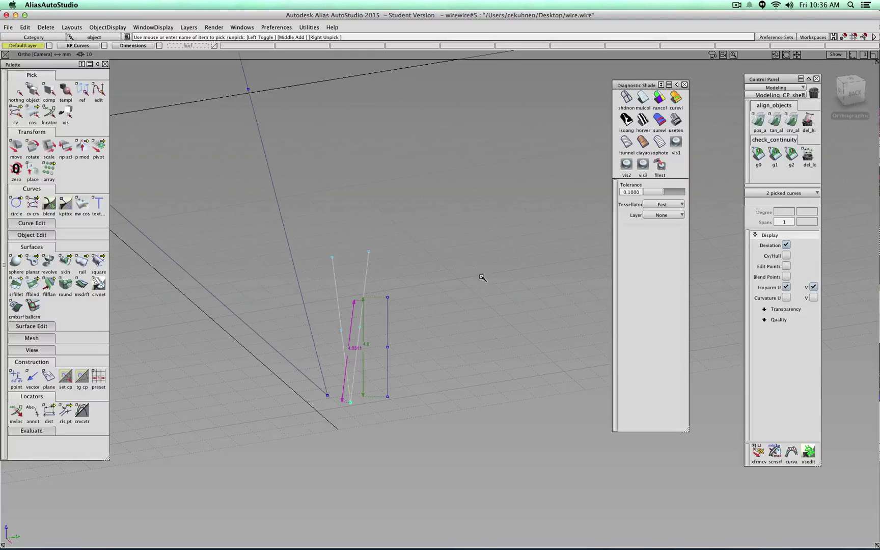
{"action": "left_click", "coordinate": [16, 149]}
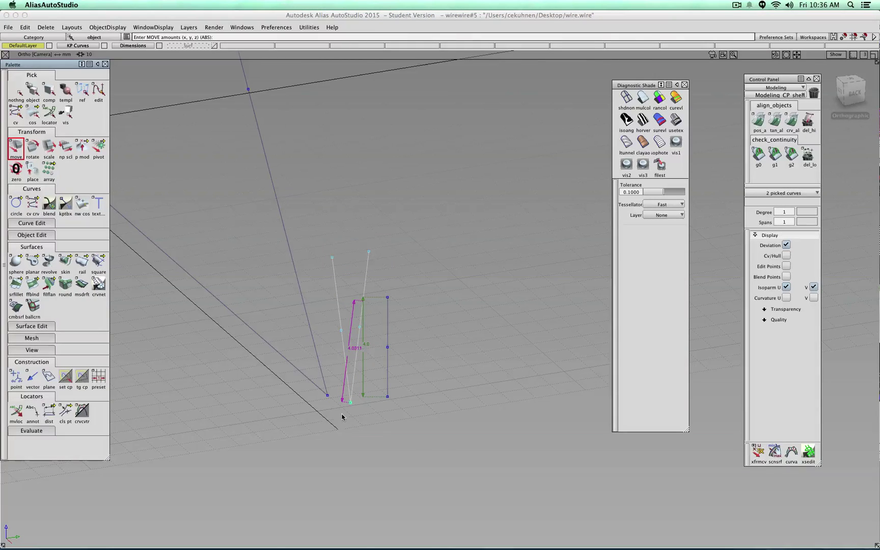
{"action": "left_click_drag", "start_coordinate": [286, 365], "coordinate": [426, 454]}
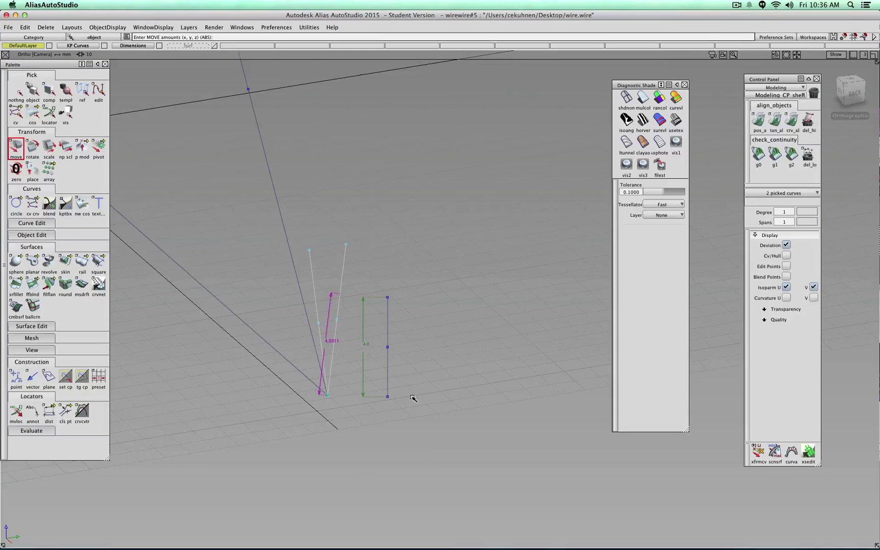
Snap the vertical 4.0 reference line to the profile's bottom corner, and move it back out beside the angled lines
{"action": "left_click", "coordinate": [387, 385]}
{"action": "left_click_drag", "start_coordinate": [279, 359], "coordinate": [366, 423]}
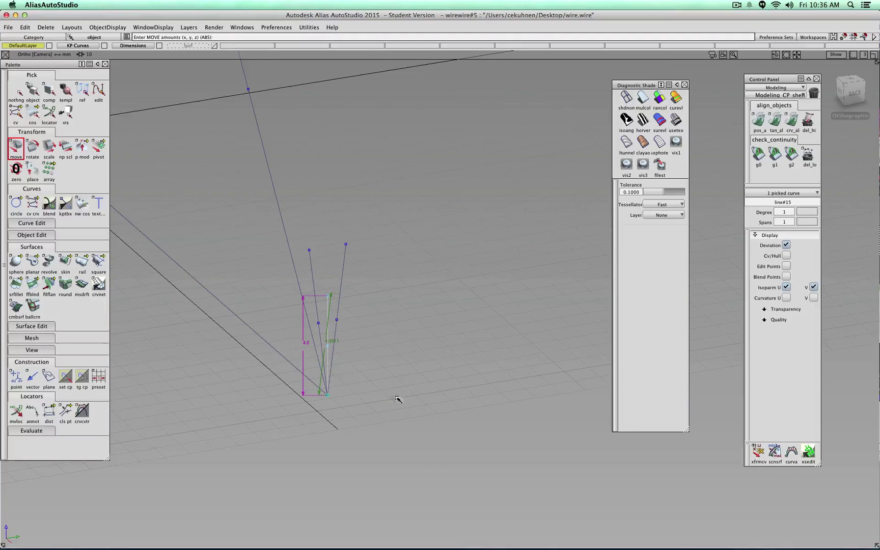
{"action": "left_click_drag", "start_coordinate": [330, 425], "coordinate": [401, 412]}
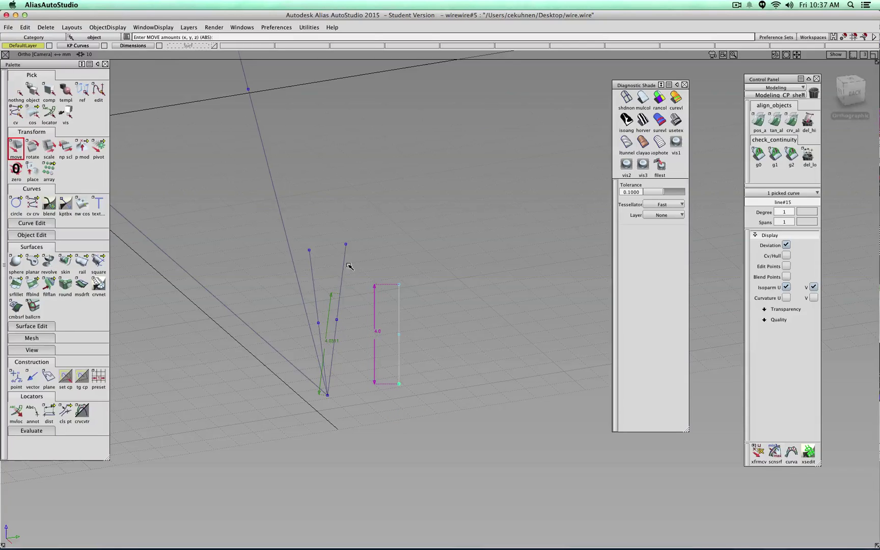
Add both angled lines to the selection and move all three reference lines together slightly away from the profile corner
{"action": "left_click", "coordinate": [344, 262], "text": "shift"}
{"action": "left_click", "coordinate": [312, 270], "text": "shift"}
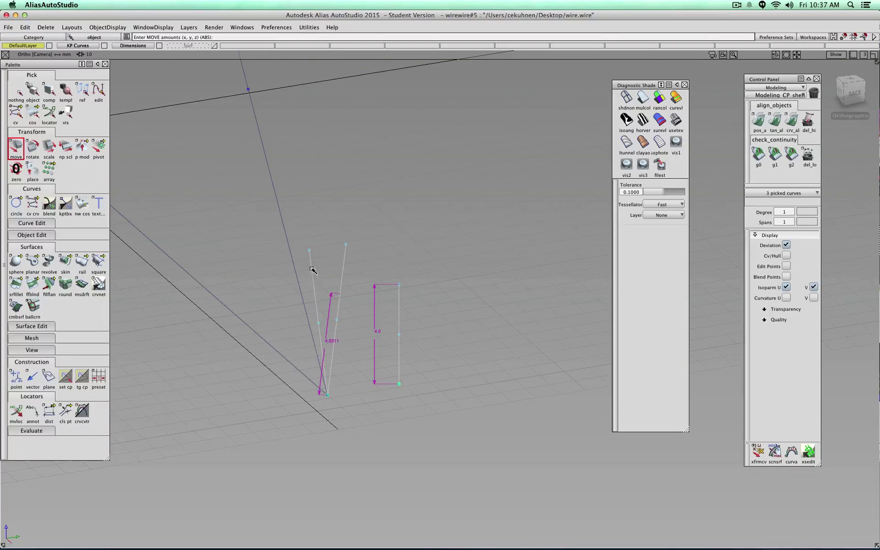
{"action": "left_click_drag", "start_coordinate": [234, 265], "coordinate": [262, 258]}
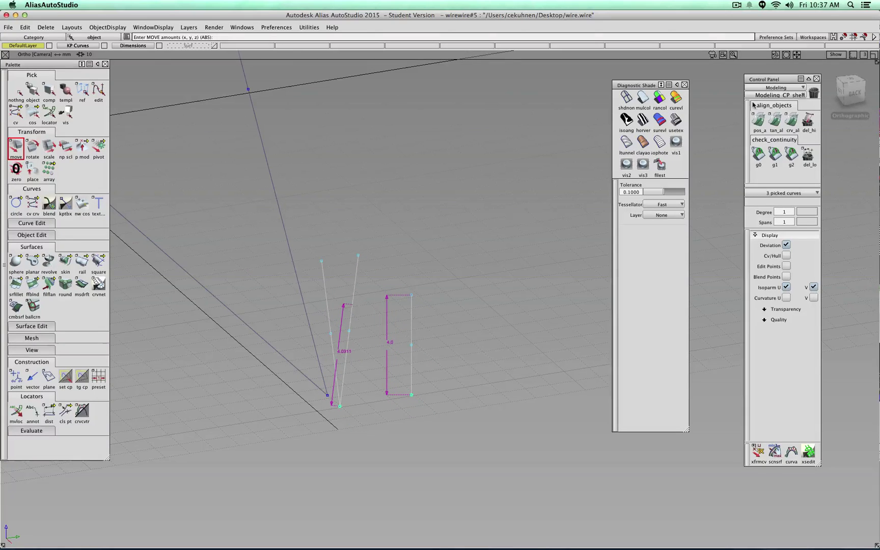
In the back view, show the Surf layer and move the vertical 4.0 line horizontally to just beside the draft walls
{"action": "left_click", "coordinate": [852, 94]}
{"action": "right_click_drag", "start_coordinate": [296, 305], "coordinate": [244, 306], "text": "alt+shift"}
{"action": "middle_click_drag", "start_coordinate": [281, 269], "coordinate": [324, 342], "text": "alt+shift"}
{"action": "right_click_drag", "start_coordinate": [321, 331], "coordinate": [384, 304], "text": "alt+shift"}
{"action": "middle_click_drag", "start_coordinate": [290, 290], "coordinate": [513, 296], "text": "alt+shift"}
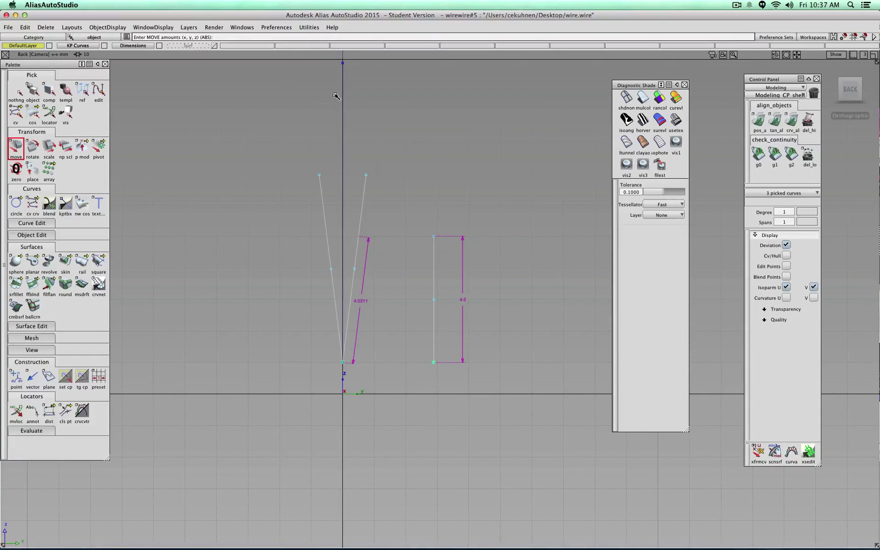
{"action": "left_click", "coordinate": [214, 45]}
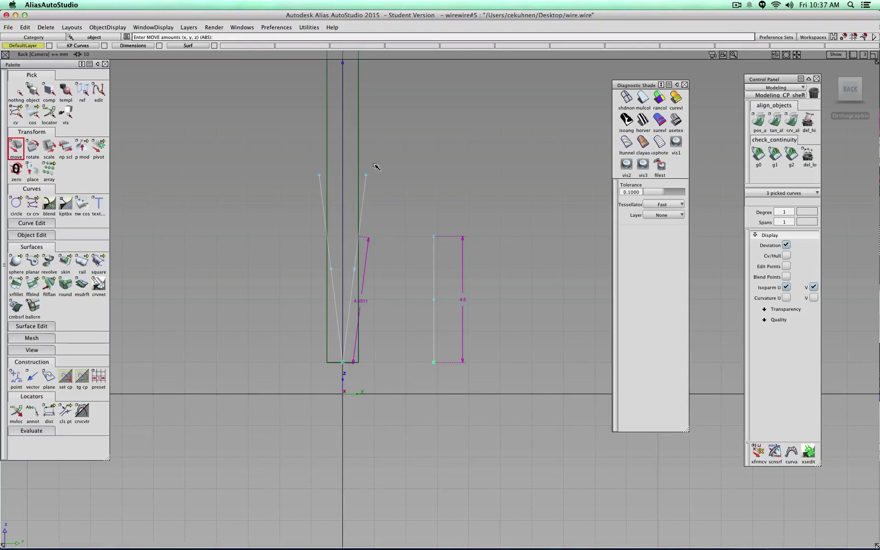
{"action": "left_click", "coordinate": [432, 308]}
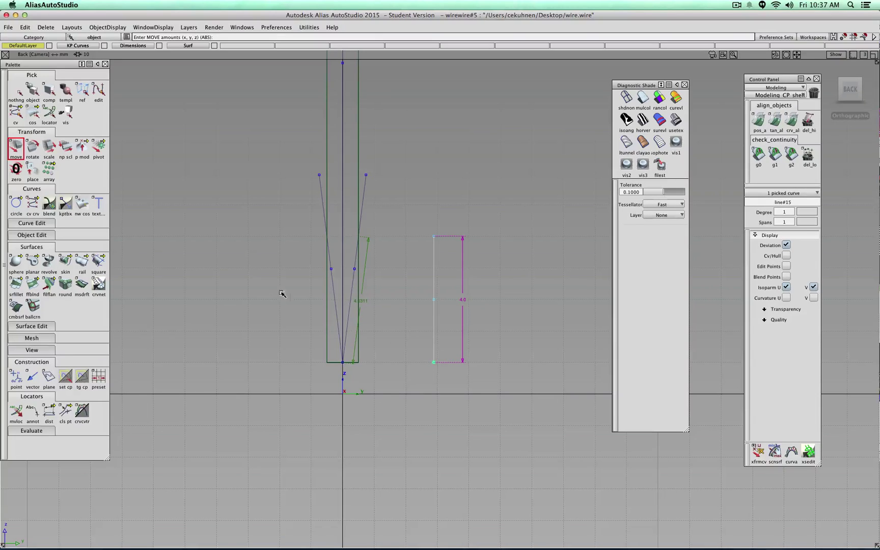
{"action": "left_click_drag", "start_coordinate": [526, 370], "coordinate": [367, 359]}
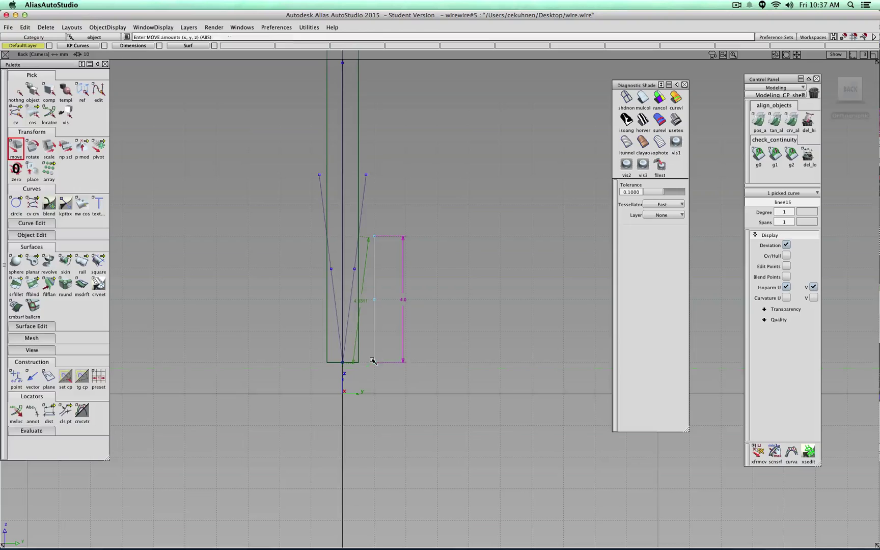
Clear the selection and hide the Dimensions and Surf layers while viewing the whole profile
{"action": "left_click_drag", "start_coordinate": [446, 255], "coordinate": [564, 206], "text": "alt+shift"}
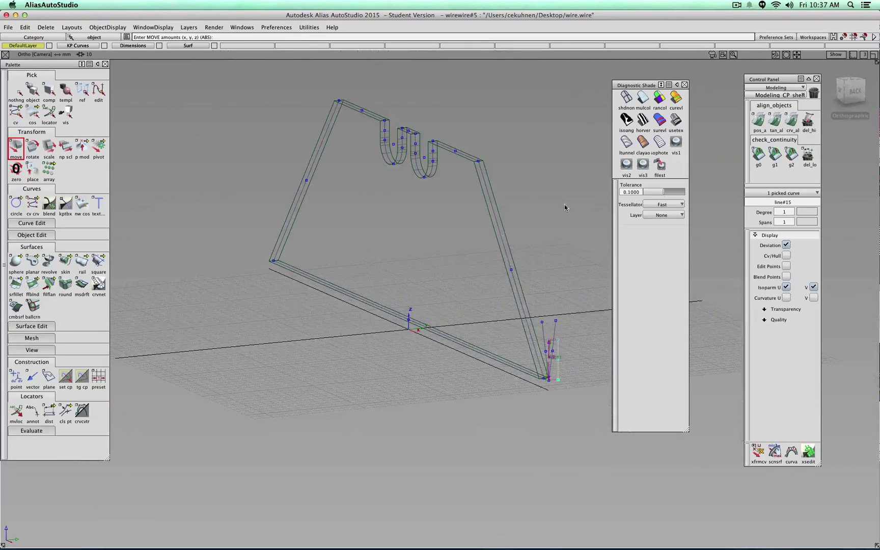
{"action": "left_click", "coordinate": [161, 47]}
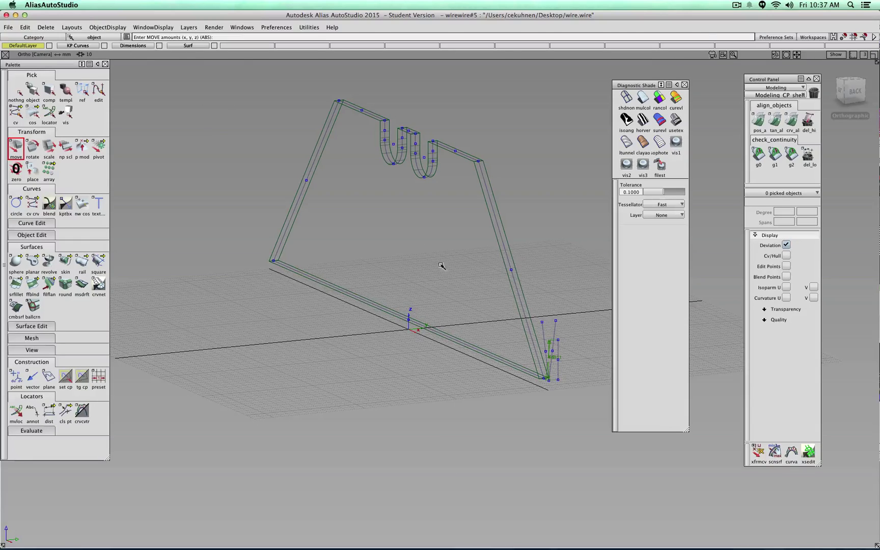
{"action": "left_click", "coordinate": [161, 47]}
{"action": "left_click_drag", "start_coordinate": [515, 328], "coordinate": [301, 179], "text": "alt+shift"}
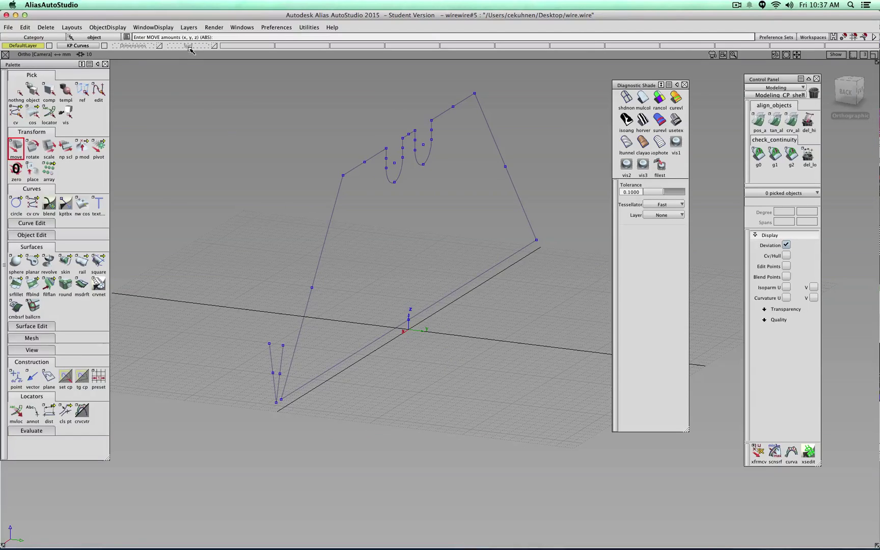
Hide KP Curves, show the Surf layer again and apply multi-color diagnostic shading to the draft walls
{"action": "left_click", "coordinate": [105, 45]}
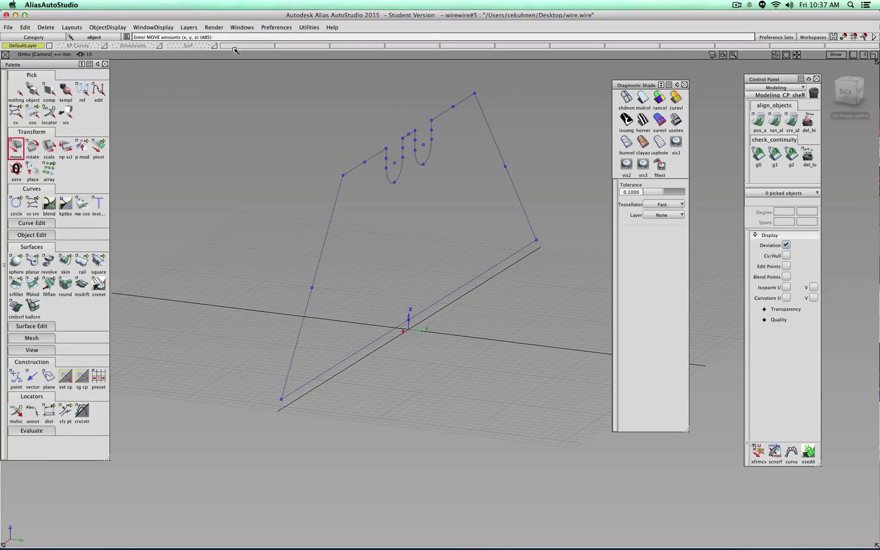
{"action": "left_click", "coordinate": [215, 45]}
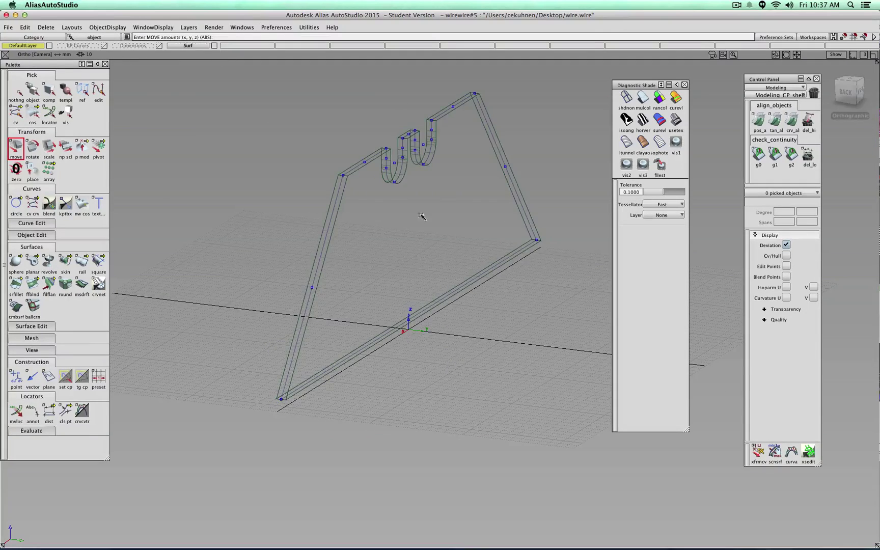
{"action": "left_click", "coordinate": [642, 98]}
{"action": "left_click_drag", "start_coordinate": [517, 274], "coordinate": [403, 271], "text": "alt+shift"}
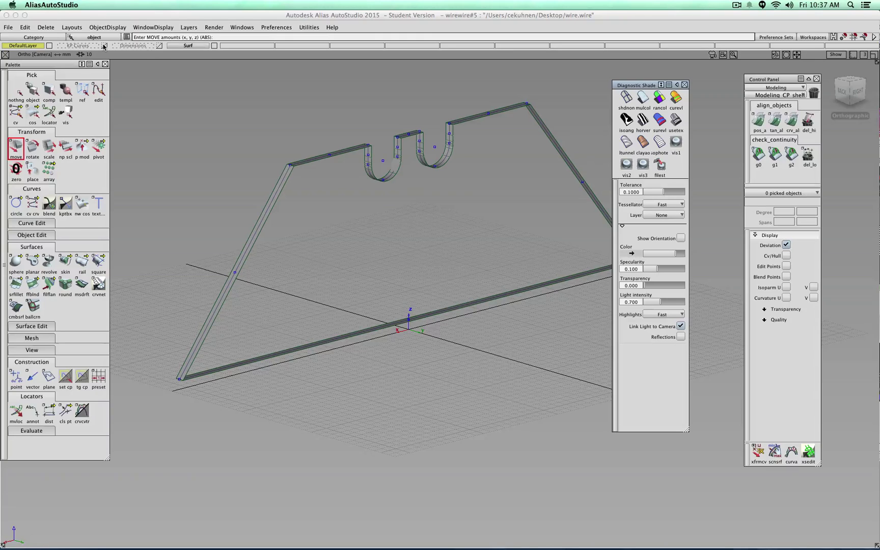
With Surf hidden, pick all the profile curves and assign them to the KP Curves layer, then show KP Curves and Surf
{"action": "left_click", "coordinate": [215, 46]}
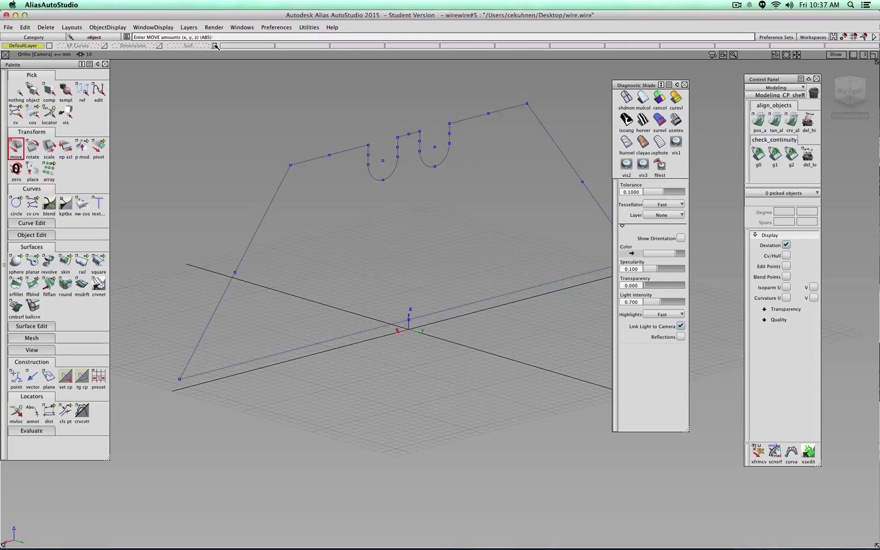
{"action": "left_click", "coordinate": [106, 46]}
{"action": "left_click", "coordinate": [106, 46]}
{"action": "right_click_drag", "start_coordinate": [249, 254], "coordinate": [274, 198], "text": "alt+shift"}
{"action": "left_click_drag", "start_coordinate": [294, 199], "coordinate": [535, 356], "text": "ctrl+shift"}
{"action": "left_click_drag", "start_coordinate": [80, 46], "coordinate": [82, 57]}
{"action": "left_click", "coordinate": [104, 46]}
{"action": "left_click", "coordinate": [214, 46]}
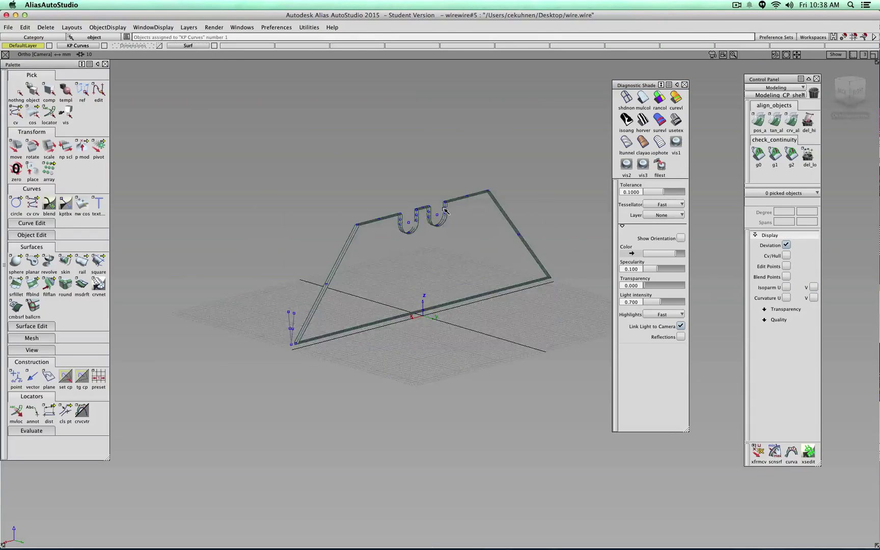
With the Keypoint Curve Toolbox drag tool in the right view, pull the profile's upper corner outward along the top edge and check the walls
{"action": "right_click_drag", "start_coordinate": [356, 194], "coordinate": [416, 291], "text": "alt+shift"}
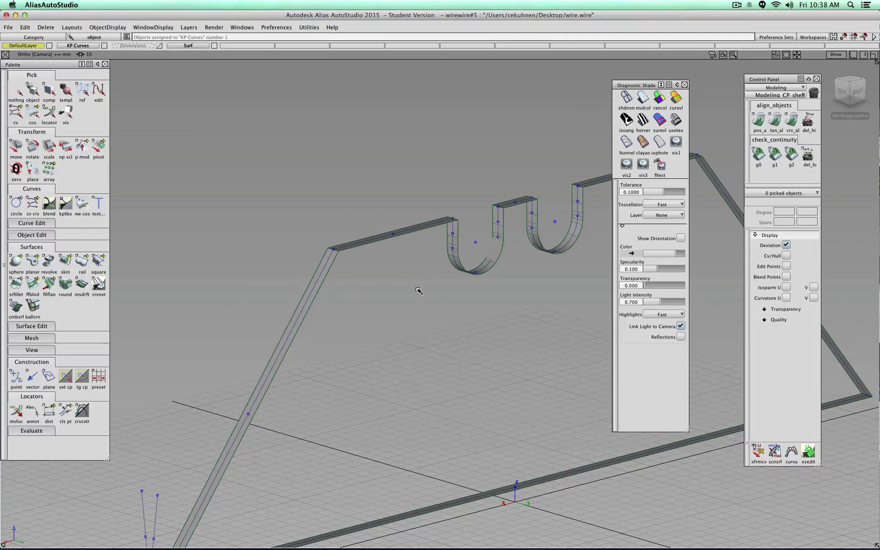
{"action": "left_click_drag", "start_coordinate": [416, 291], "coordinate": [417, 291], "text": "ctrl+shift"}
{"action": "left_click", "coordinate": [65, 204]}
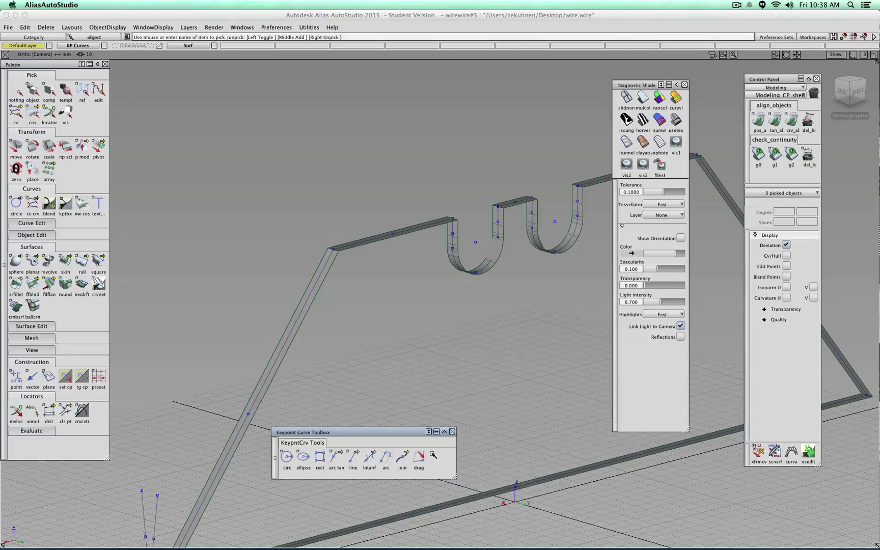
{"action": "left_click", "coordinate": [418, 457]}
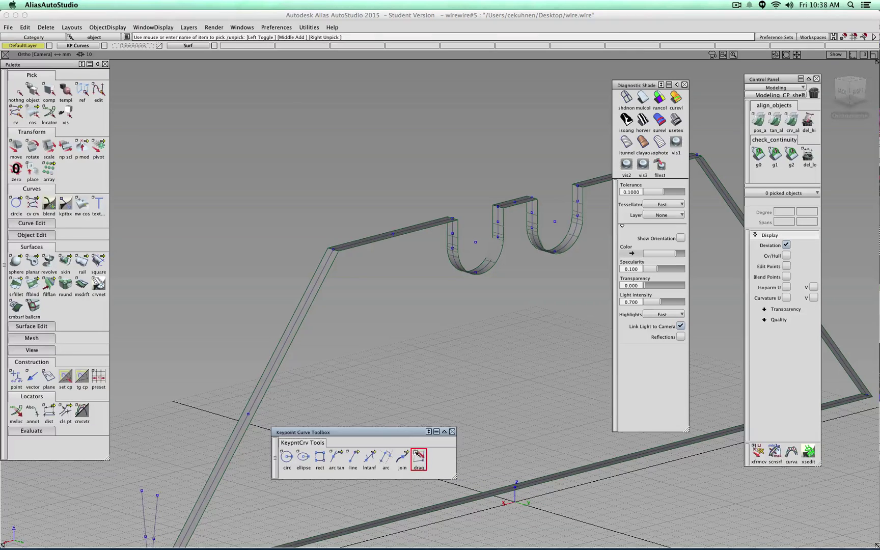
{"action": "left_click", "coordinate": [332, 252]}
{"action": "left_click", "coordinate": [858, 91]}
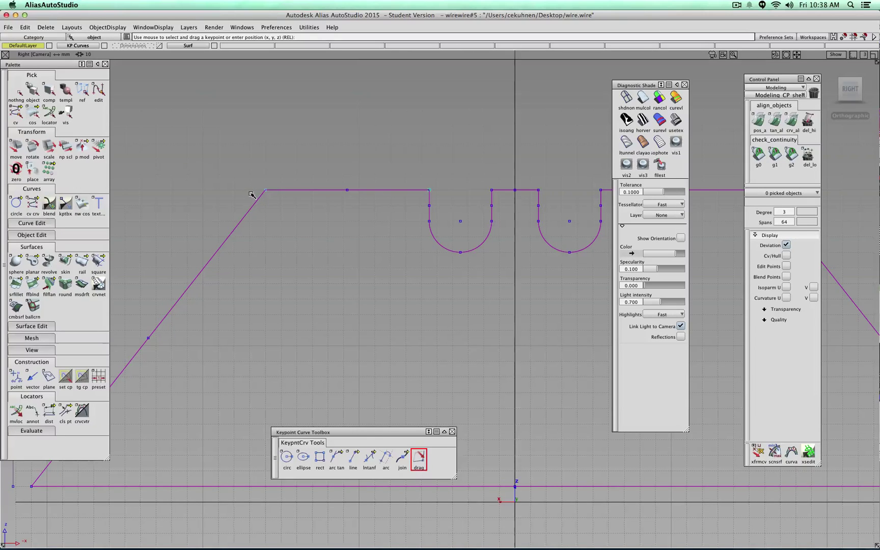
{"action": "left_click_drag", "start_coordinate": [253, 193], "coordinate": [218, 190]}
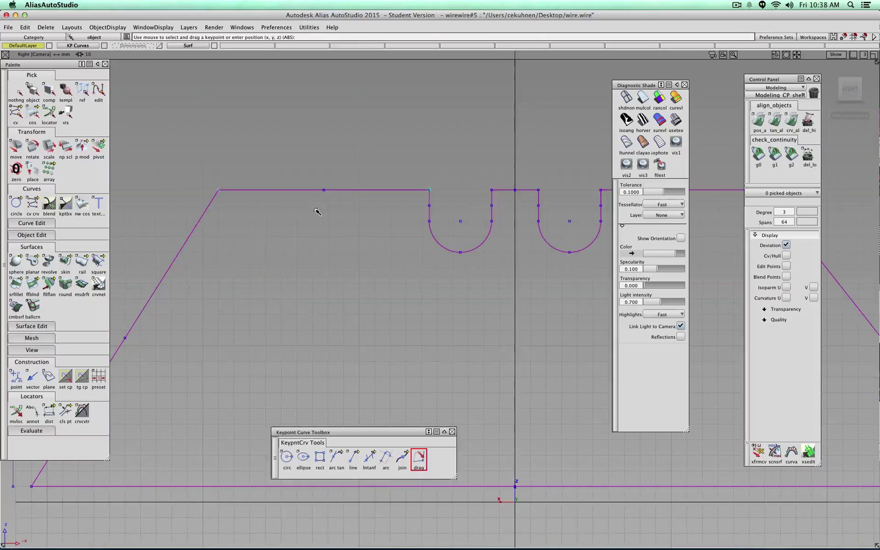
{"action": "scroll", "coordinate": [320, 214], "scroll_direction": "down", "scroll_amount": 4}
{"action": "left_click_drag", "start_coordinate": [330, 220], "coordinate": [437, 253], "text": "shift+super"}
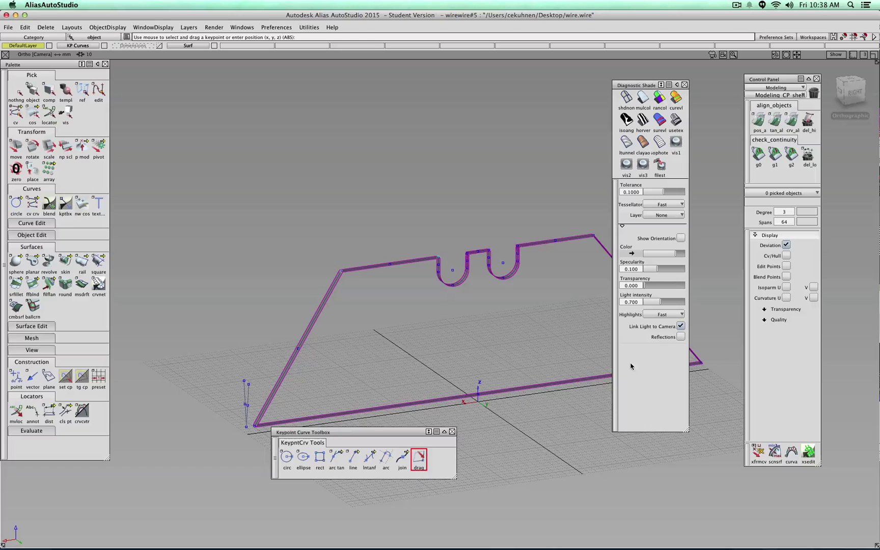
Return the upper corner to its original position in the right view, then try pulling it downward and undo that
{"action": "left_click", "coordinate": [847, 90]}
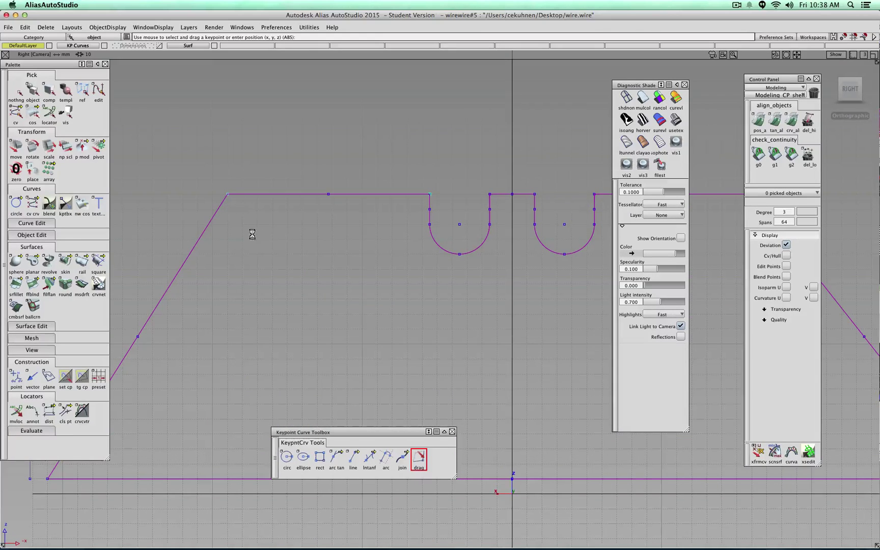
{"action": "middle_click_drag", "start_coordinate": [249, 232], "coordinate": [260, 243]}
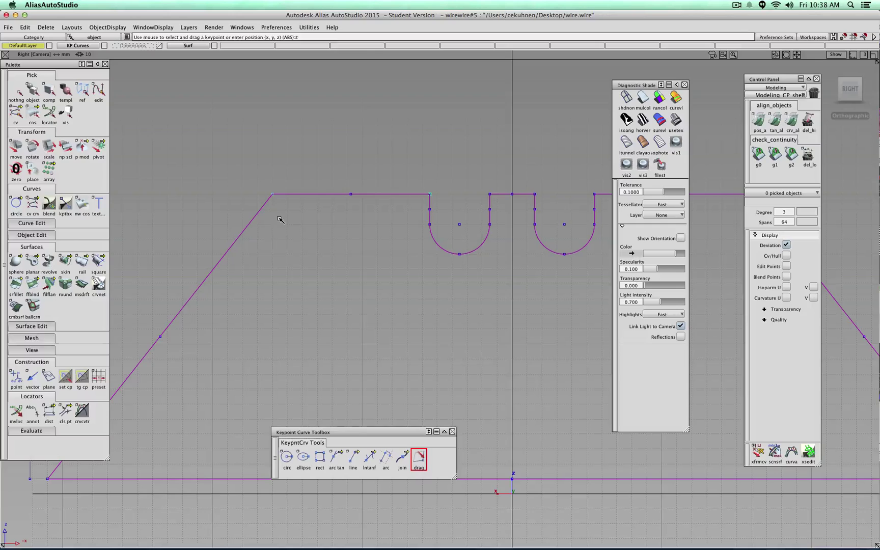
{"action": "left_click_drag", "start_coordinate": [277, 211], "coordinate": [284, 307]}
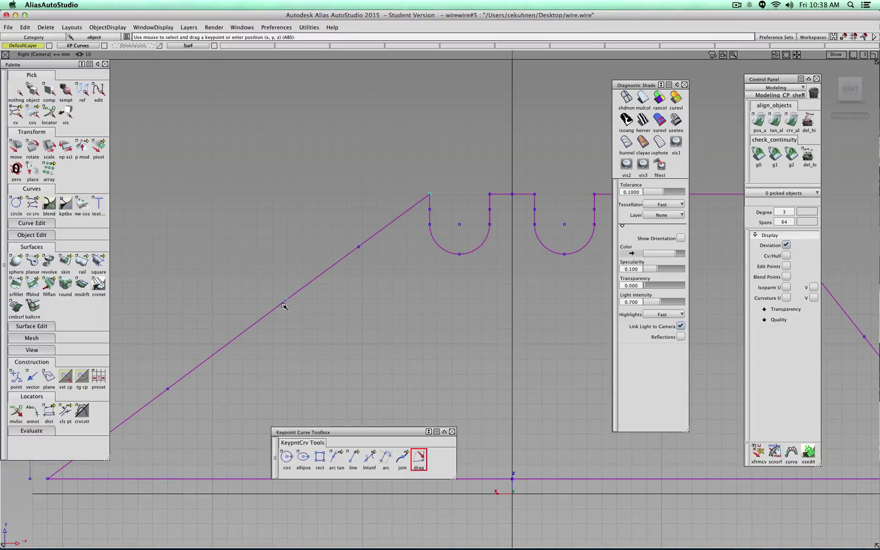
{"action": "key", "text": "ctrl+z"}
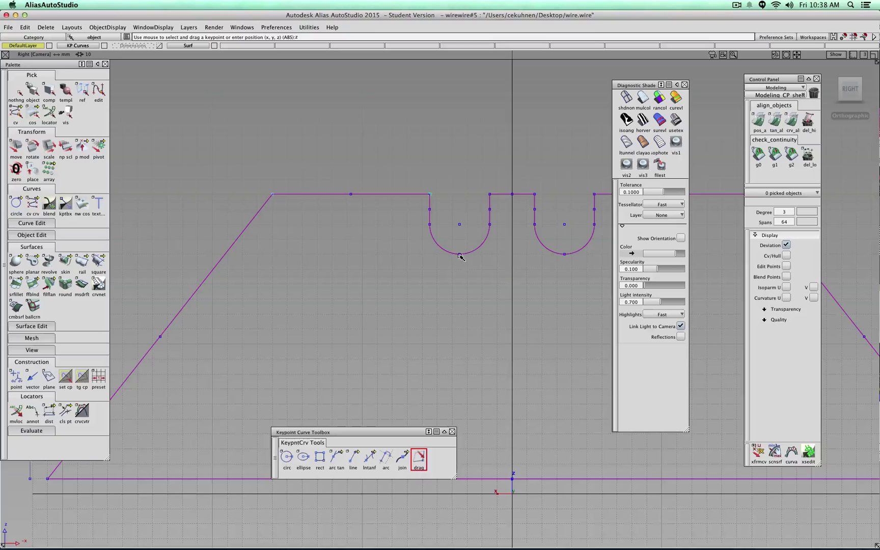
Try dragging the lower end of the first notch's outer side outward and down, comparing the notch shape with repeated undo and redo
{"action": "left_click", "coordinate": [430, 225]}
{"action": "left_click_drag", "start_coordinate": [427, 231], "coordinate": [424, 259]}
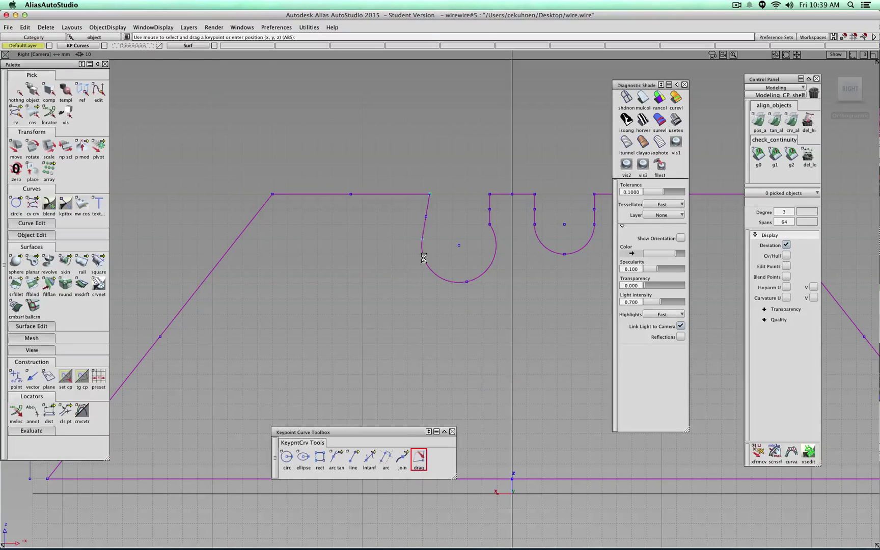
{"action": "key", "text": "ctrl+z"}
{"action": "key", "text": "ctrl+shift+z"}
{"action": "key", "text": "ctrl+z"}
{"action": "key", "text": "ctrl+shift+z"}
{"action": "key", "text": "ctrl+z"}
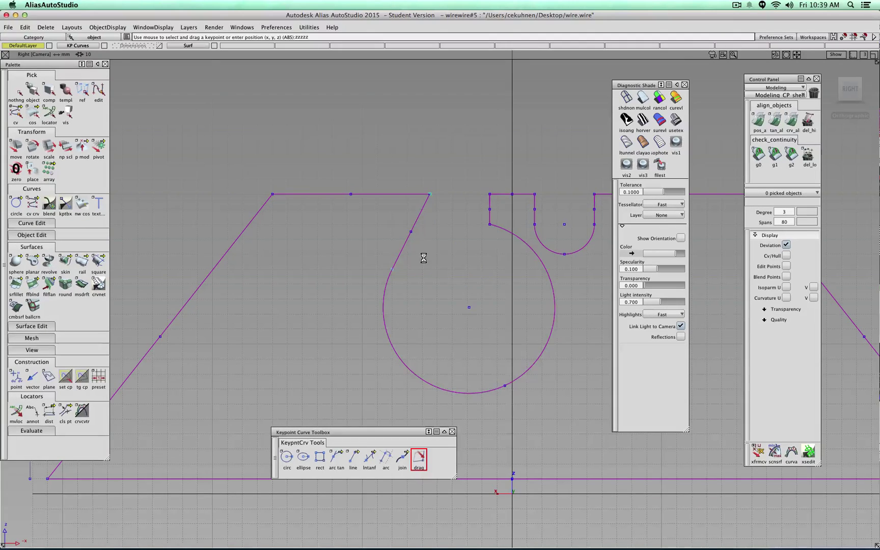
{"action": "key", "text": "ctrl+shift+z"}
{"action": "key", "text": "ctrl+z"}
{"action": "key", "text": "ctrl+shift+z"}
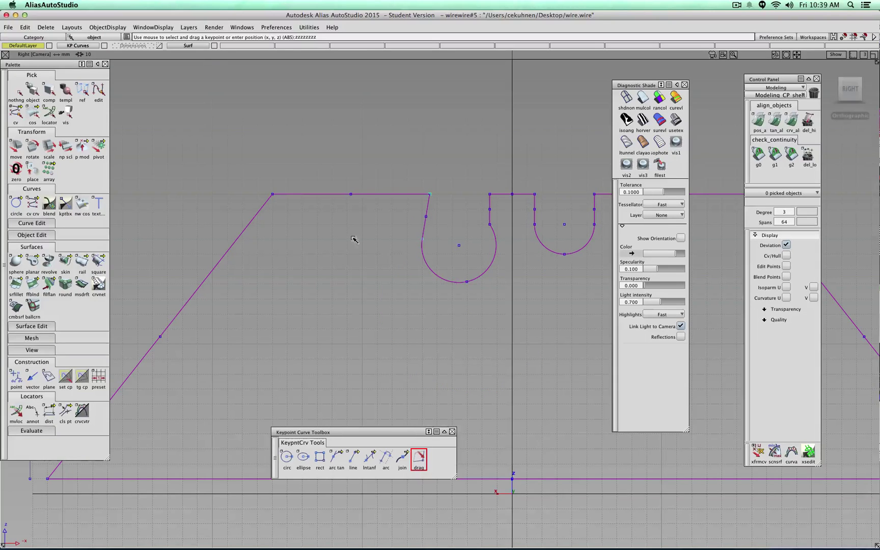
Set the preset grid to 20 subdivisions for all windows
{"action": "double_click", "coordinate": [98, 377]}
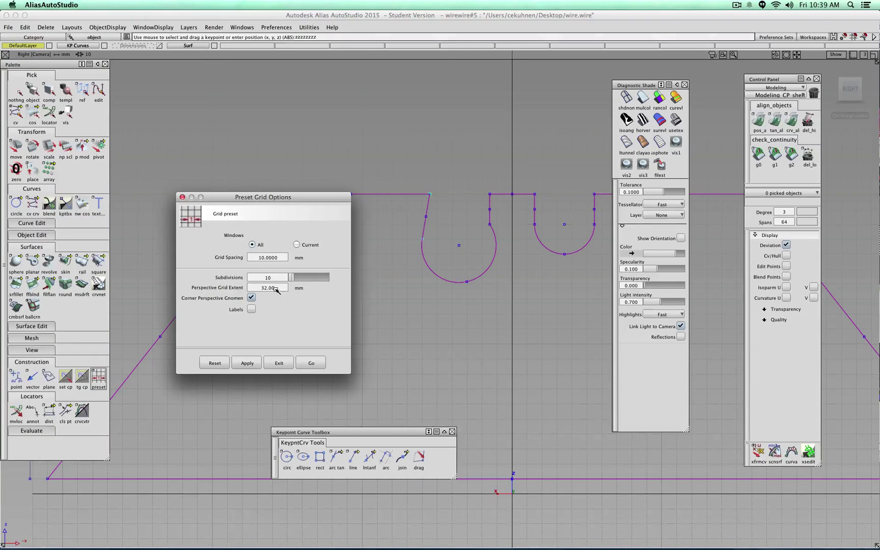
{"action": "double_click", "coordinate": [270, 277]}
{"action": "type", "text": "20"}
{"action": "key", "text": "Return"}
{"action": "left_click", "coordinate": [312, 363]}
Move the lower end of the first notch's outer side to 5.5, 0, 18 so the side is vertical, and inspect the walls in 3D
{"action": "scroll", "coordinate": [440, 221], "scroll_direction": "up", "scroll_amount": 3}
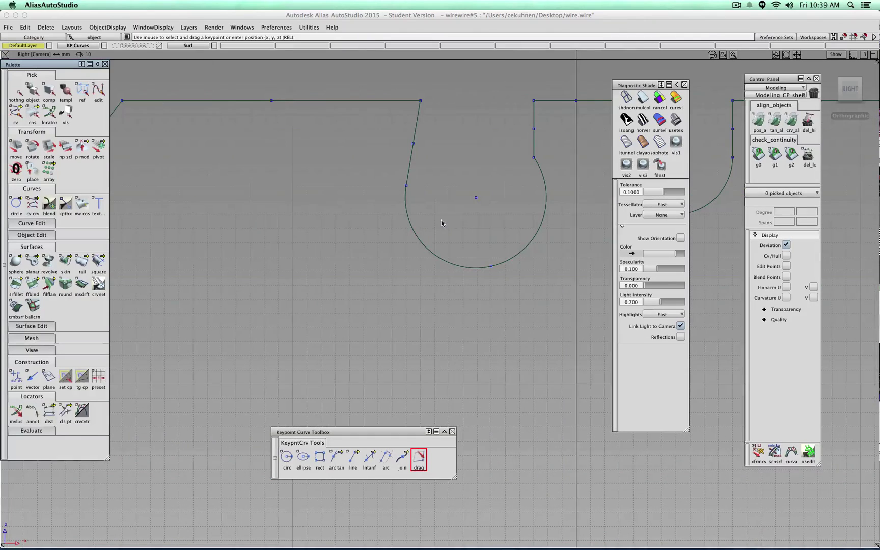
{"action": "left_click", "coordinate": [406, 186]}
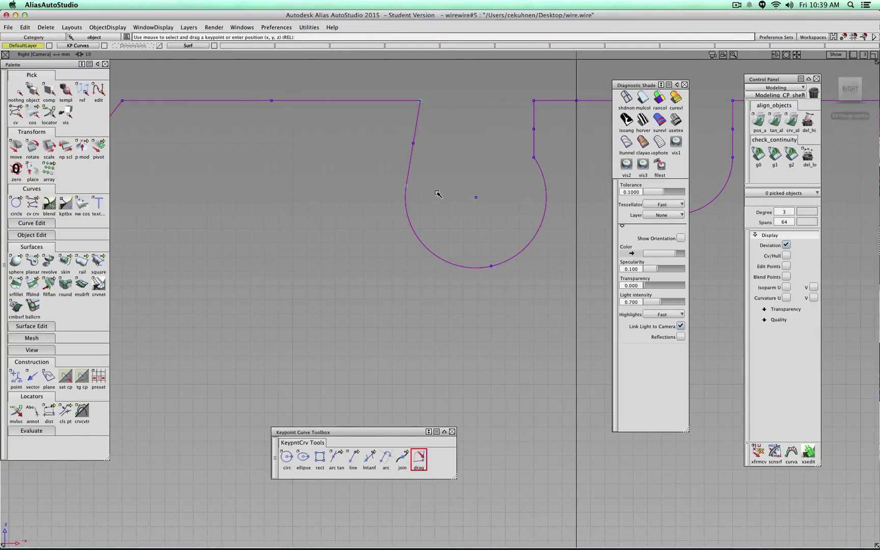
{"action": "left_click_drag", "start_coordinate": [432, 187], "coordinate": [420, 160]}
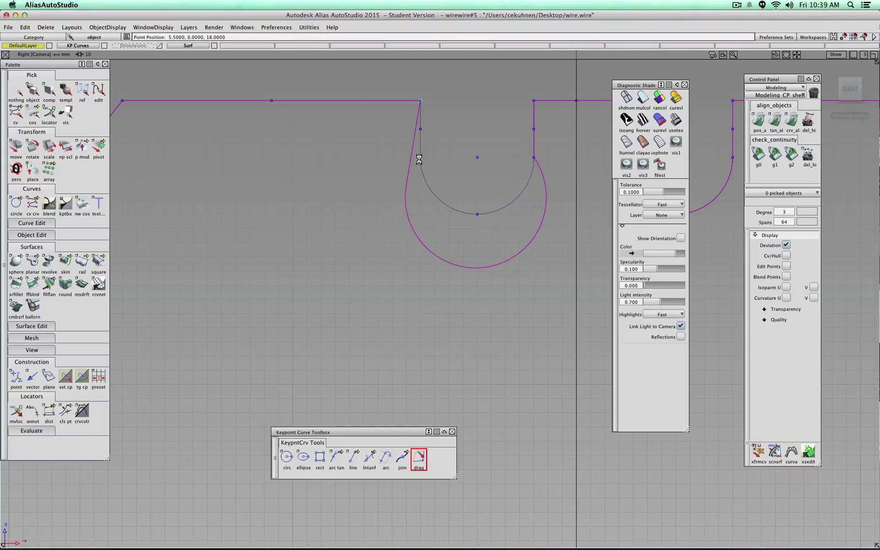
{"action": "scroll", "coordinate": [356, 187], "scroll_direction": "down", "scroll_amount": 5}
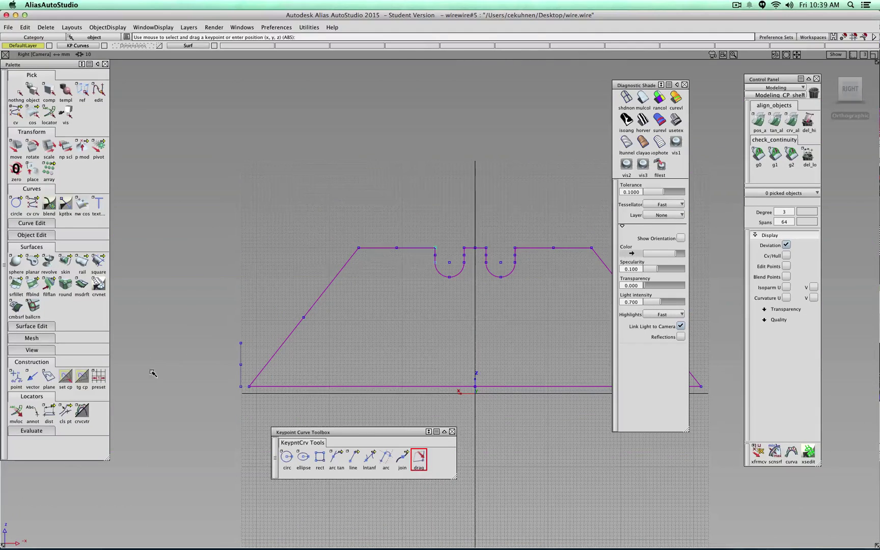
{"action": "left_click_drag", "start_coordinate": [193, 355], "coordinate": [467, 295], "text": "alt+shift"}
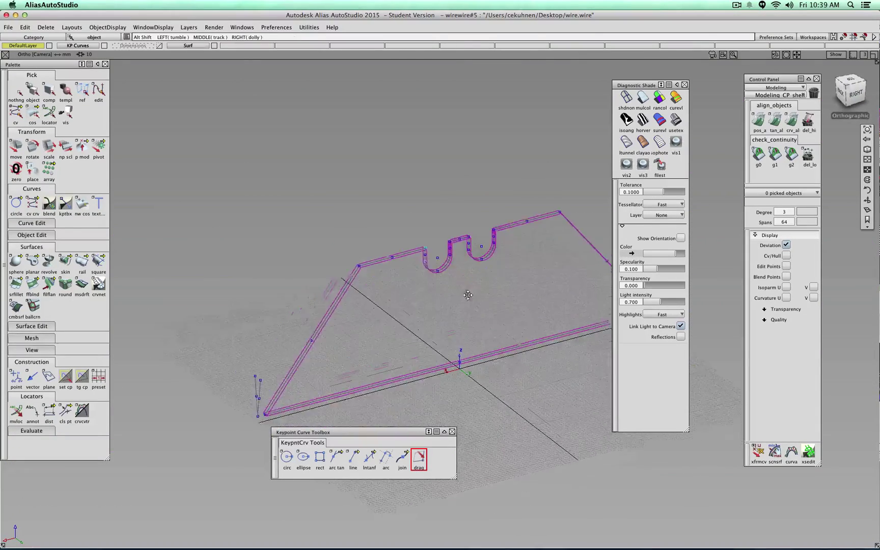
{"action": "middle_click_drag", "start_coordinate": [467, 295], "coordinate": [448, 267], "text": "alt+shift"}
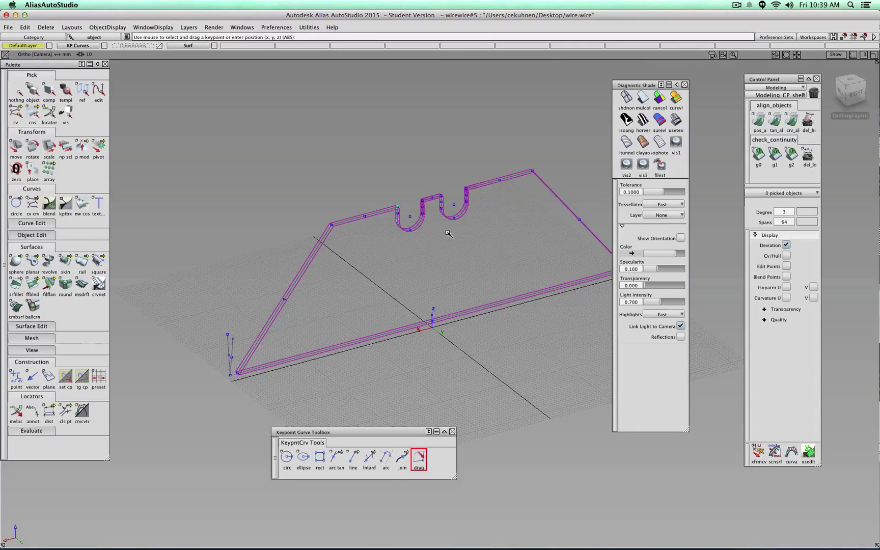
In the right view, try moving the first notch's outer side by its midpoint and return it to its original position
{"action": "left_click", "coordinate": [863, 86]}
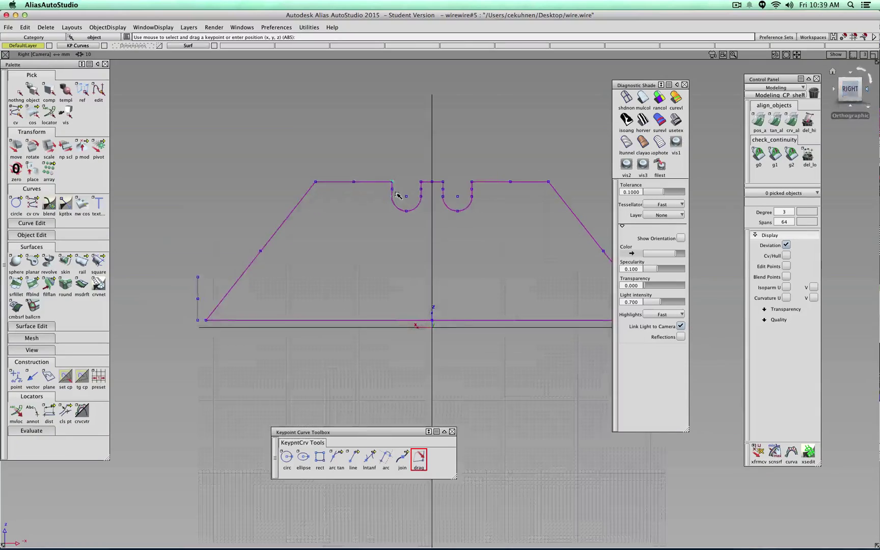
{"action": "right_click_drag", "start_coordinate": [383, 338], "coordinate": [387, 241], "text": "alt+shift"}
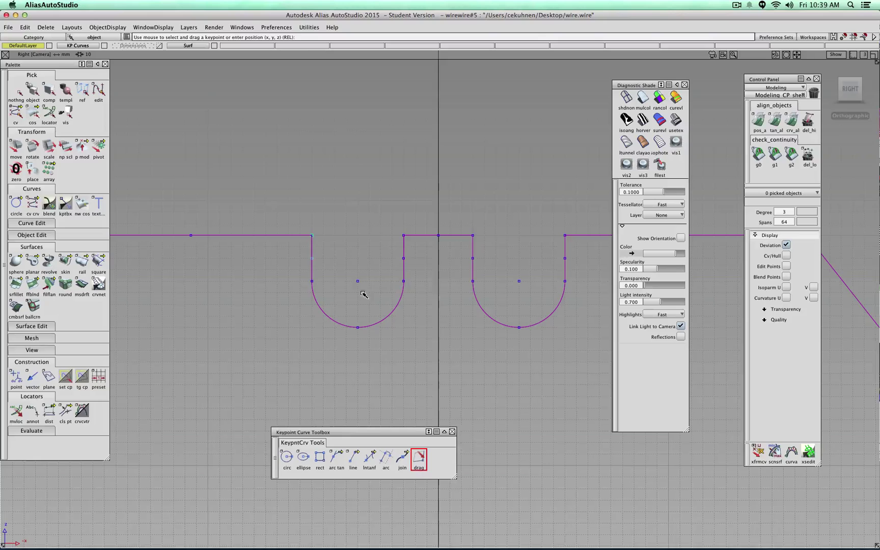
{"action": "left_click", "coordinate": [404, 258]}
{"action": "left_click", "coordinate": [312, 259]}
{"action": "mouse_move", "coordinate": [301, 257]}
{"action": "left_mouse_down"}
{"action": "mouse_move", "coordinate": [287, 255]}
{"action": "mouse_move", "coordinate": [311, 261]}
{"action": "left_mouse_up"}
{"action": "left_click_drag", "start_coordinate": [365, 256], "coordinate": [364, 237], "text": "ctrl+shift"}
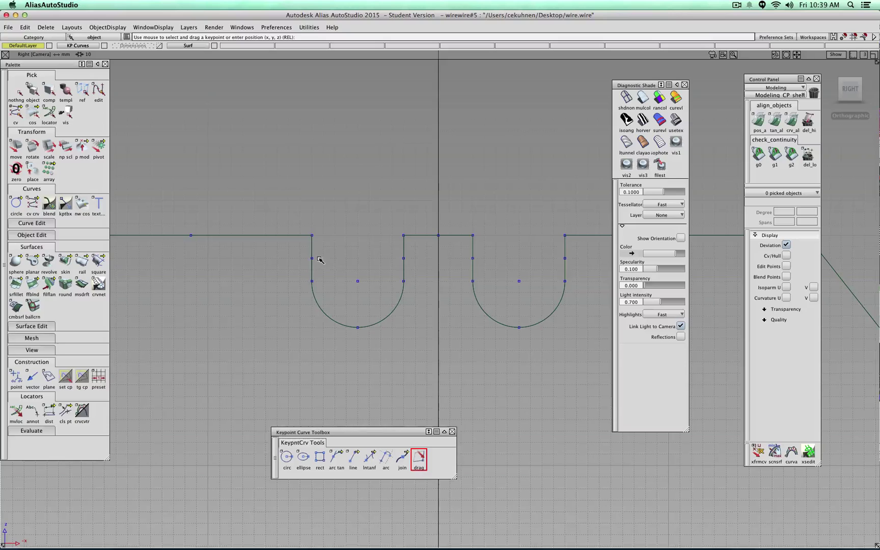
{"action": "left_click", "coordinate": [311, 259]}
{"action": "mouse_move", "coordinate": [300, 262]}
{"action": "left_mouse_down"}
{"action": "mouse_move", "coordinate": [295, 251]}
{"action": "mouse_move", "coordinate": [283, 260]}
{"action": "mouse_move", "coordinate": [305, 249]}
{"action": "mouse_move", "coordinate": [312, 262]}
{"action": "left_mouse_up"}
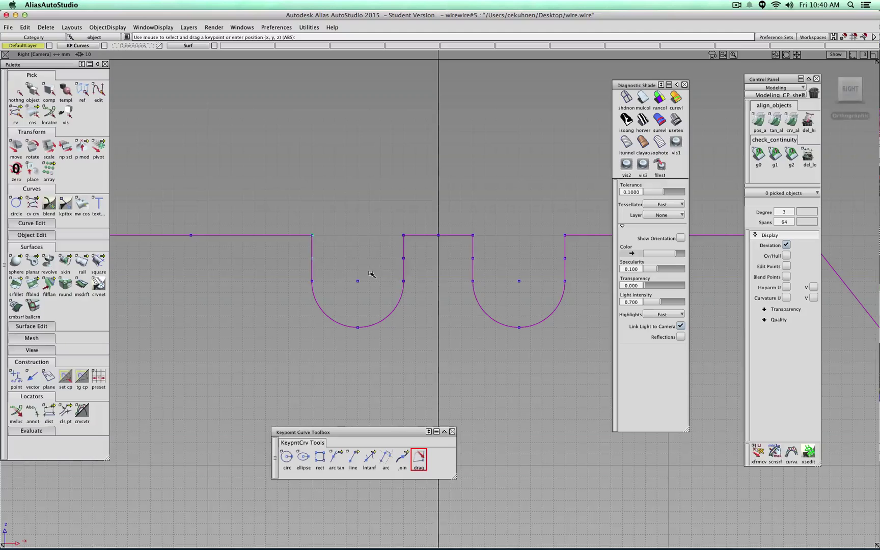
Try moving the profile's slanted side by its midpoint keypoint, return it to its original position and release the curve
{"action": "right_click_drag", "start_coordinate": [194, 237], "coordinate": [238, 267], "text": "alt+shift"}
{"action": "middle_click_drag", "start_coordinate": [281, 262], "coordinate": [362, 260], "text": "alt+shift"}
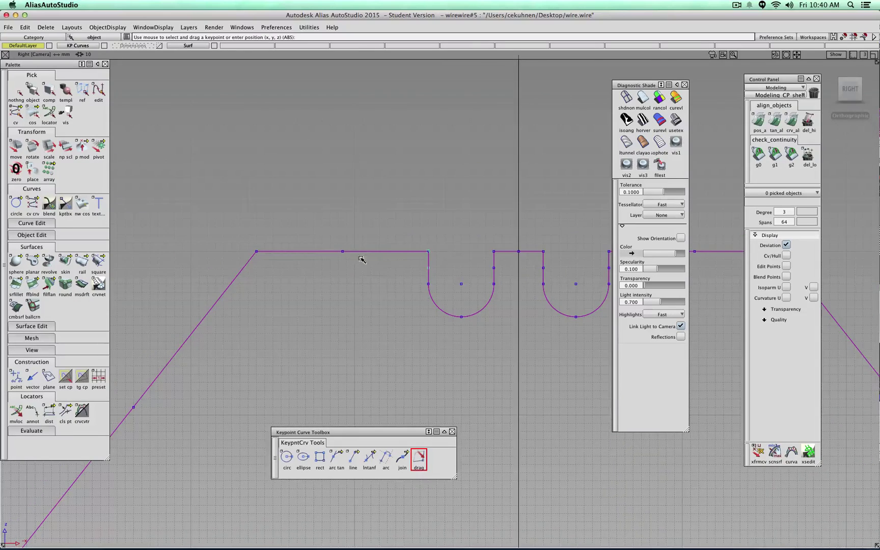
{"action": "right_click_drag", "start_coordinate": [292, 279], "coordinate": [254, 367], "text": "alt+shift"}
{"action": "left_click_drag", "start_coordinate": [223, 377], "coordinate": [305, 341]}
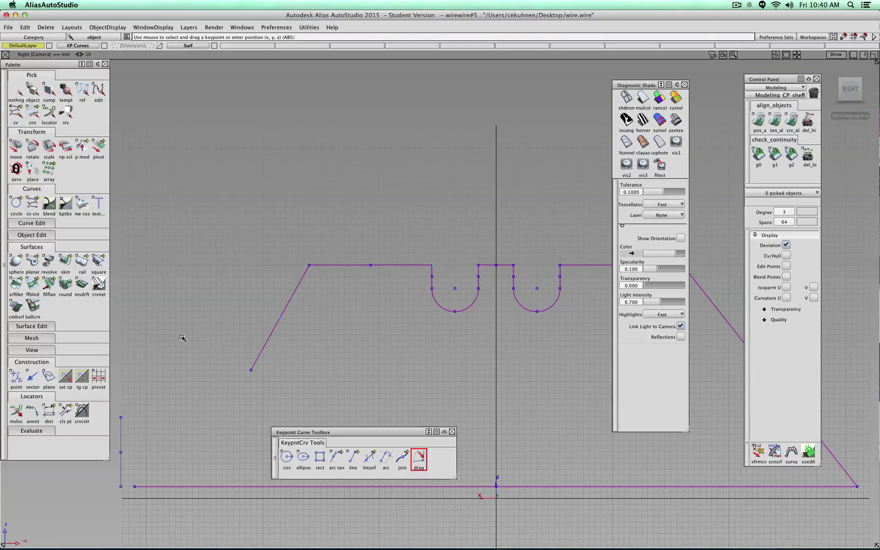
{"action": "left_click_drag", "start_coordinate": [222, 353], "coordinate": [255, 320]}
{"action": "mouse_move", "coordinate": [392, 340]}
{"action": "right_mouse_down", "text": "shift+super"}
{"action": "mouse_move", "coordinate": [353, 337]}
{"action": "mouse_move", "coordinate": [397, 342]}
{"action": "right_mouse_up", "text": "shift+super"}
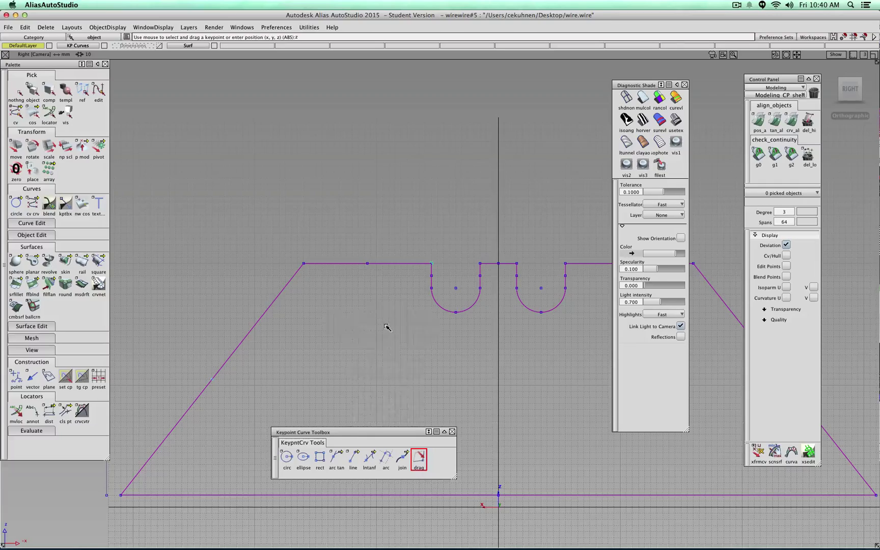
{"action": "left_click", "coordinate": [387, 327]}
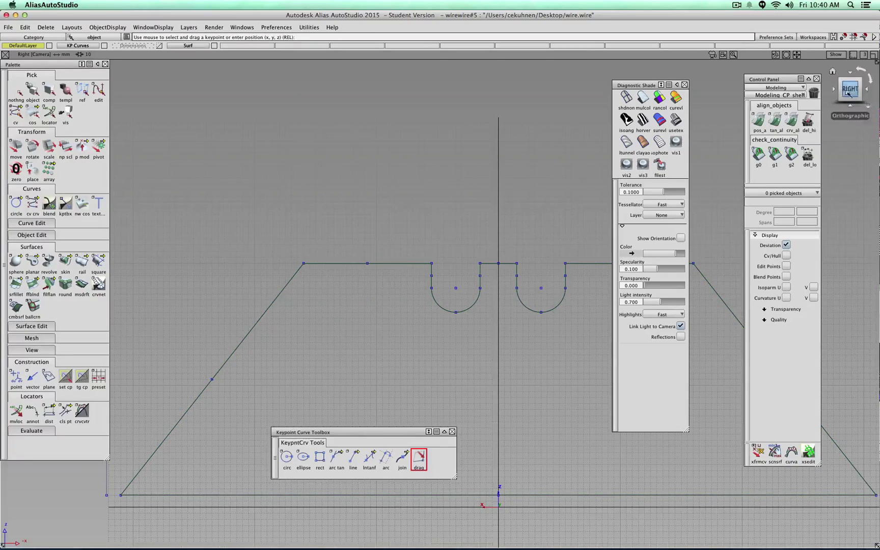
Apply multi-color diagnostic shading to the draft walls in a 3D view and hide the KP Curves layer
{"action": "left_click_drag", "start_coordinate": [847, 93], "coordinate": [469, 201]}
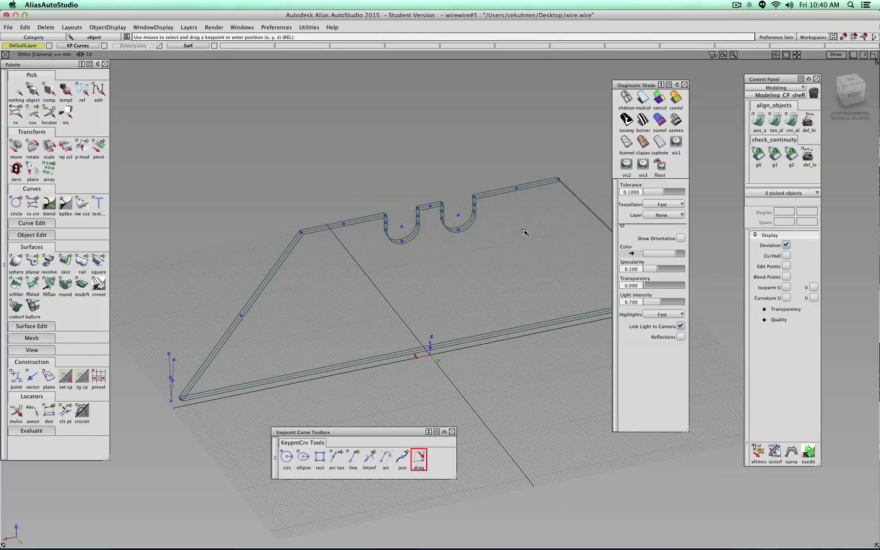
{"action": "left_click_drag", "start_coordinate": [525, 233], "coordinate": [526, 215], "text": "ctrl+shift"}
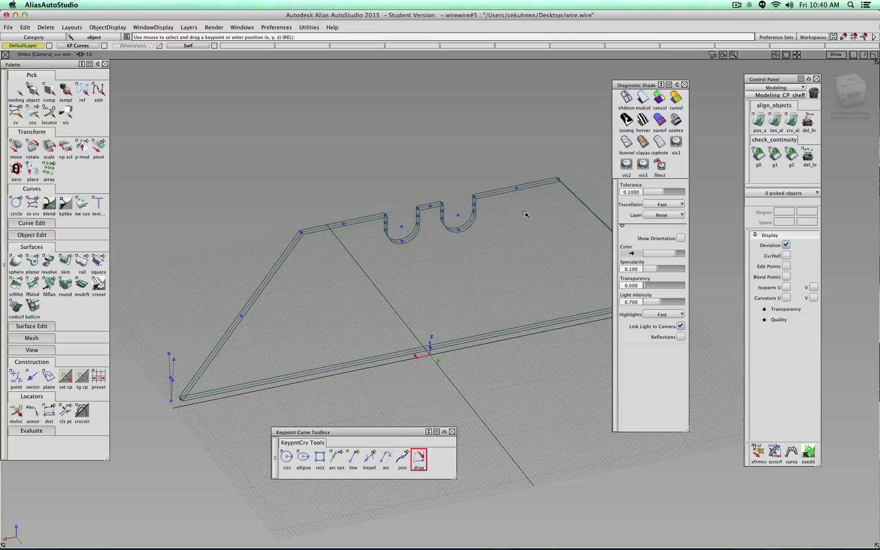
{"action": "left_click", "coordinate": [643, 98]}
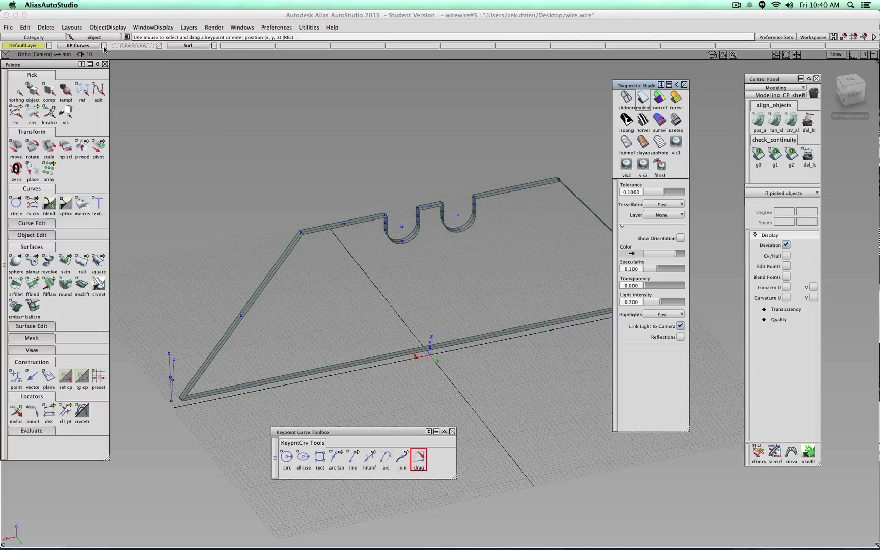
{"action": "left_click_drag", "start_coordinate": [452, 298], "coordinate": [608, 285], "text": "alt+shift"}
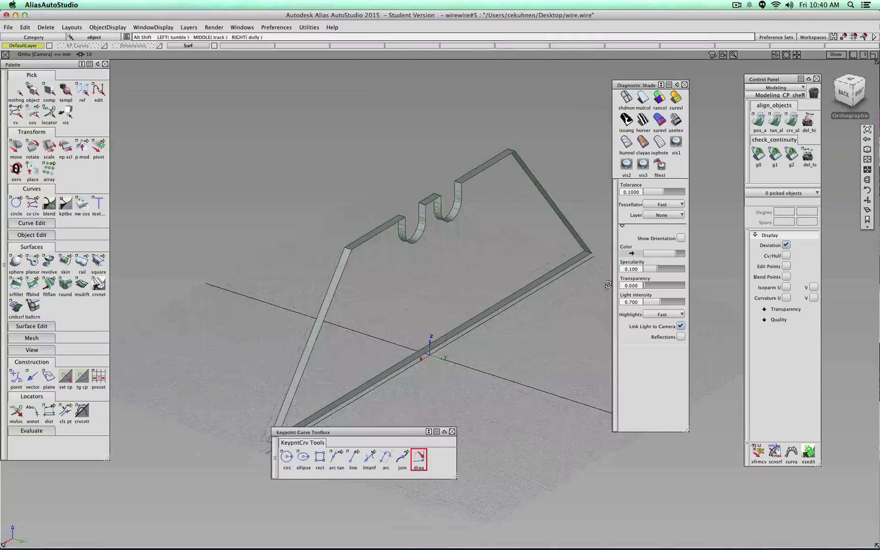
{"action": "middle_click_drag", "start_coordinate": [608, 284], "coordinate": [580, 267], "text": "alt+shift"}
Check positional (G0) continuity at the walls' lower and upper corners beside the slanted side and at the first notch's edges
{"action": "left_click", "coordinate": [758, 153]}
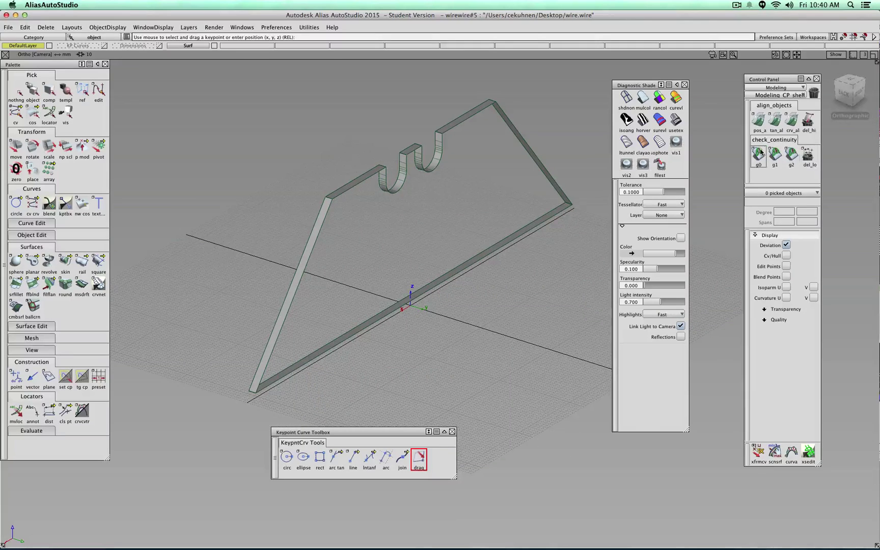
{"action": "right_click_drag", "start_coordinate": [227, 412], "coordinate": [331, 369], "text": "alt+shift"}
{"action": "middle_click_drag", "start_coordinate": [331, 369], "coordinate": [580, 232], "text": "alt+shift"}
{"action": "right_click_drag", "start_coordinate": [275, 356], "coordinate": [519, 306], "text": "alt+shift"}
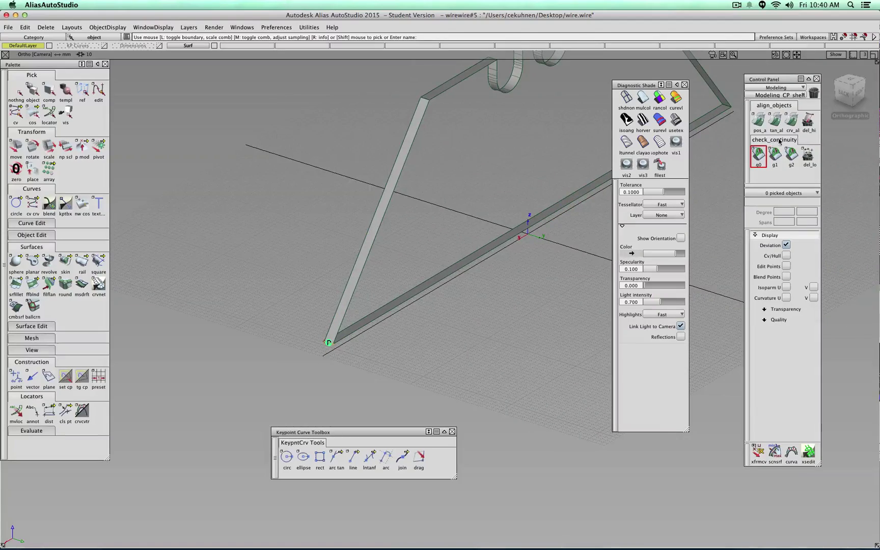
{"action": "middle_click_drag", "start_coordinate": [462, 221], "coordinate": [367, 326], "text": "alt+shift"}
{"action": "right_click_drag", "start_coordinate": [397, 181], "coordinate": [231, 243], "text": "alt+shift"}
{"action": "right_click_drag", "start_coordinate": [306, 231], "coordinate": [351, 199], "text": "alt+shift"}
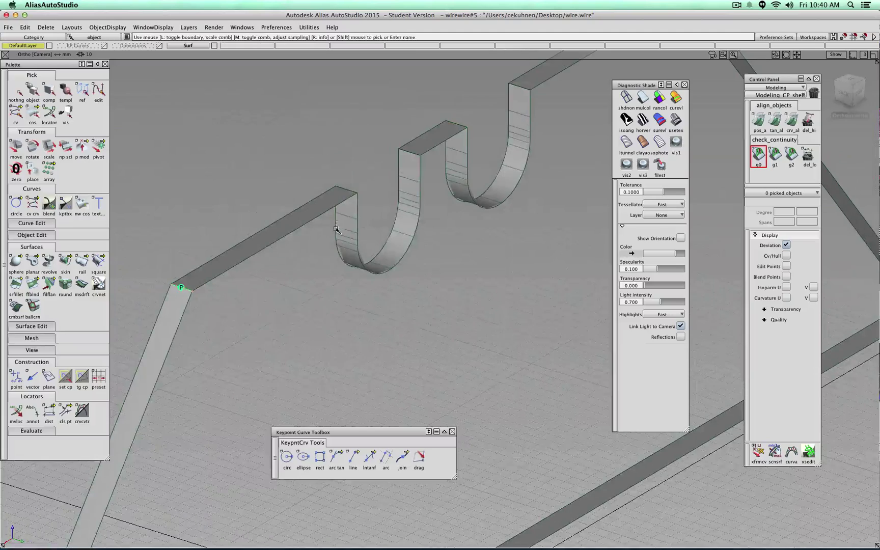
{"action": "left_click", "coordinate": [412, 207]}
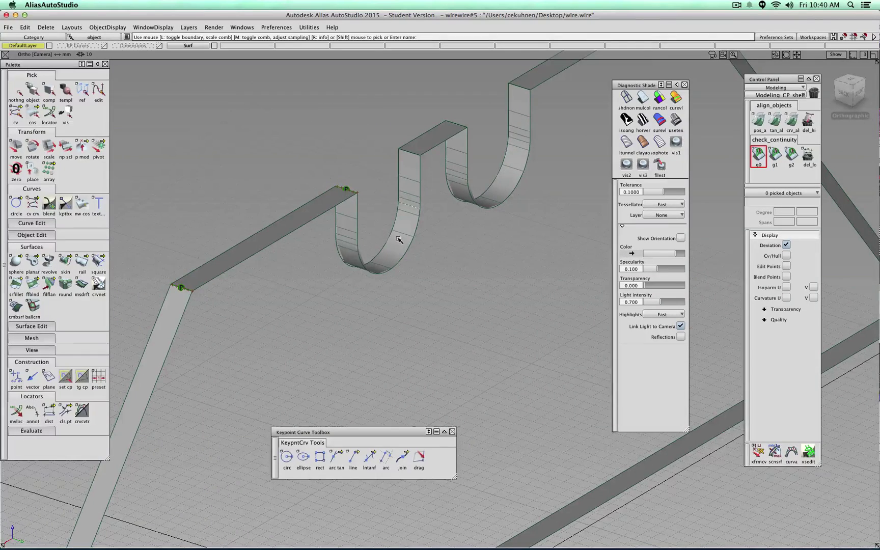
Check G0 continuity at the second notch's edges and the remaining two corners of the walls, and delete the continuity locators
{"action": "right_click_drag", "start_coordinate": [399, 239], "coordinate": [462, 228], "text": "alt+shift"}
{"action": "left_click", "coordinate": [450, 189]}
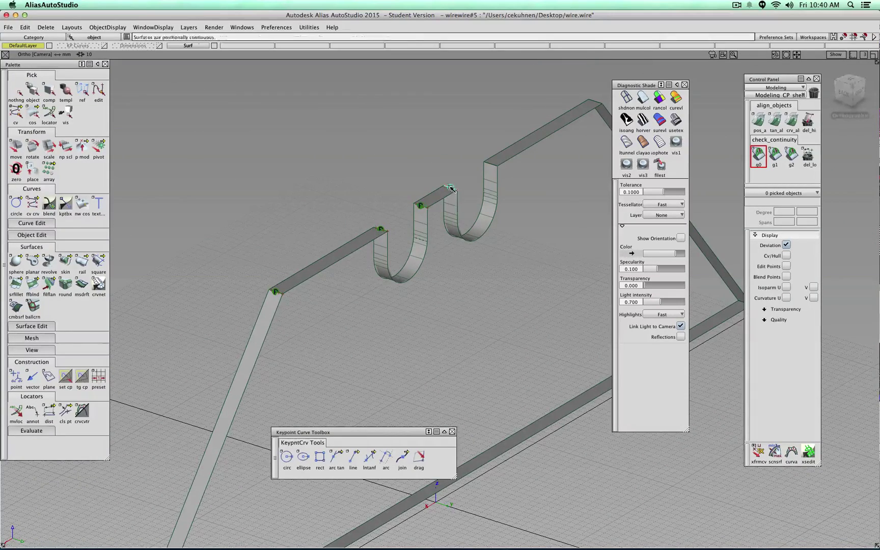
{"action": "right_click_drag", "start_coordinate": [482, 240], "coordinate": [551, 191], "text": "alt+shift"}
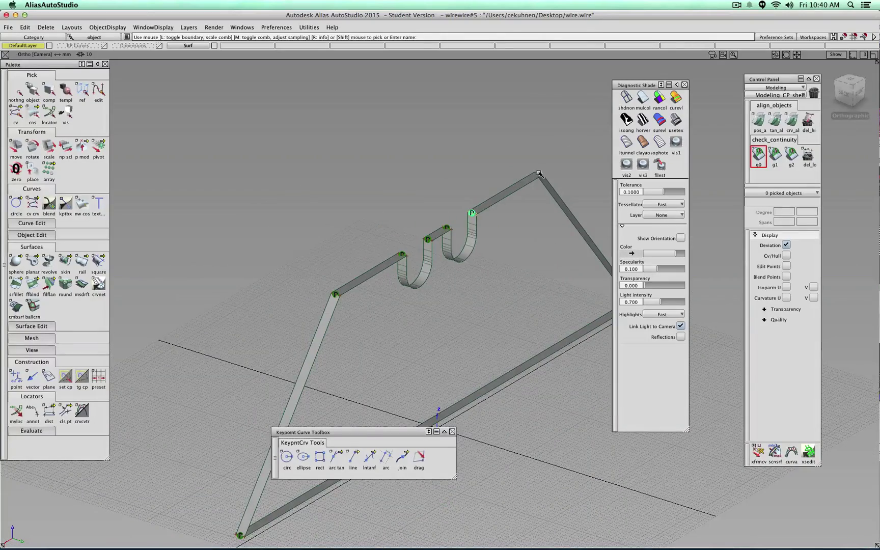
{"action": "middle_click_drag", "start_coordinate": [539, 194], "coordinate": [324, 255], "text": "alt+shift"}
{"action": "mouse_move", "coordinate": [324, 255]}
{"action": "right_mouse_down", "text": "alt+shift"}
{"action": "mouse_move", "coordinate": [412, 283]}
{"action": "mouse_move", "coordinate": [426, 314]}
{"action": "right_mouse_up", "text": "alt+shift"}
{"action": "left_click", "coordinate": [390, 246]}
{"action": "middle_click_drag", "start_coordinate": [426, 313], "coordinate": [471, 258], "text": "alt+shift"}
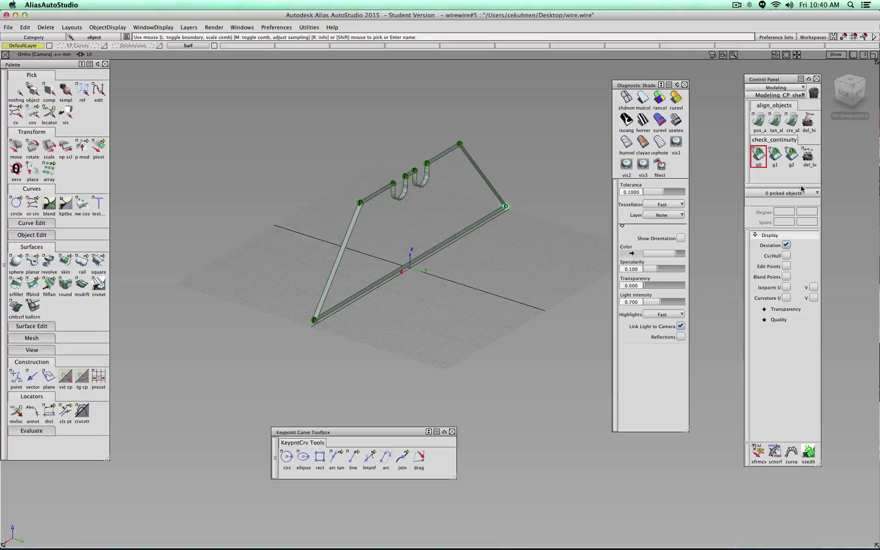
{"action": "left_click", "coordinate": [808, 155]}
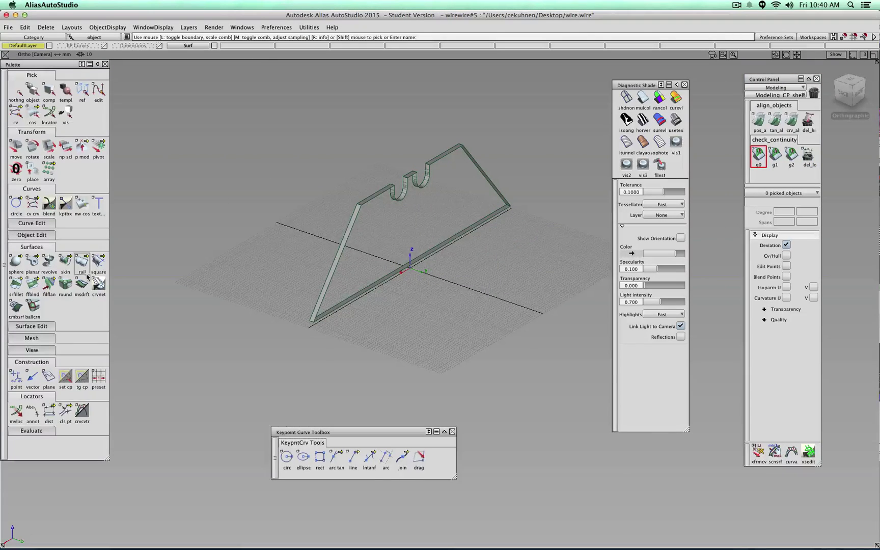
Start a chain-select planar surface with history and pick the walls' far-side edges from the bottom and slanted side through the first notch
{"action": "left_click", "coordinate": [32, 262]}
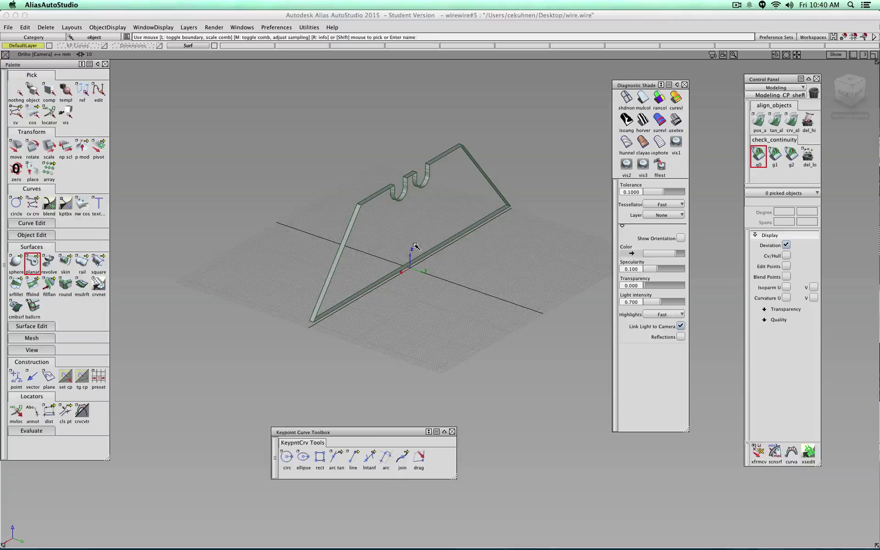
{"action": "double_click", "coordinate": [31, 264]}
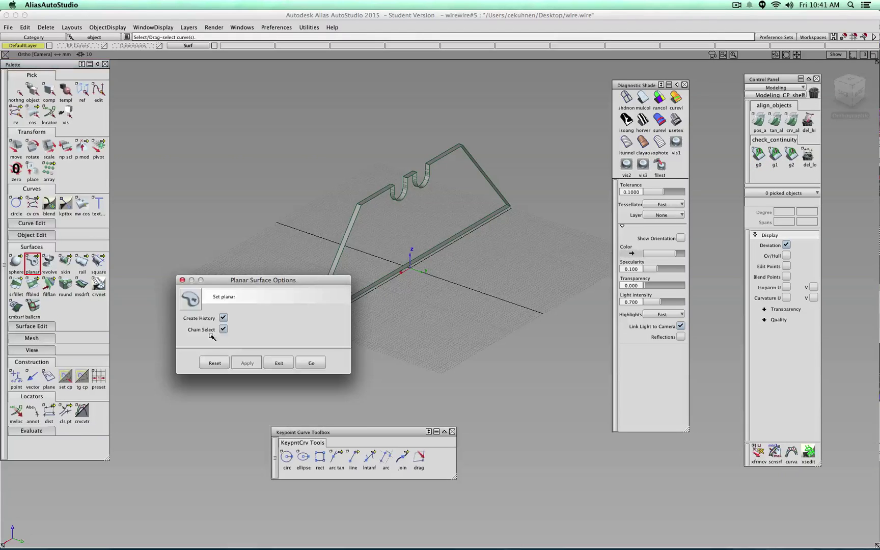
{"action": "left_click", "coordinate": [310, 362]}
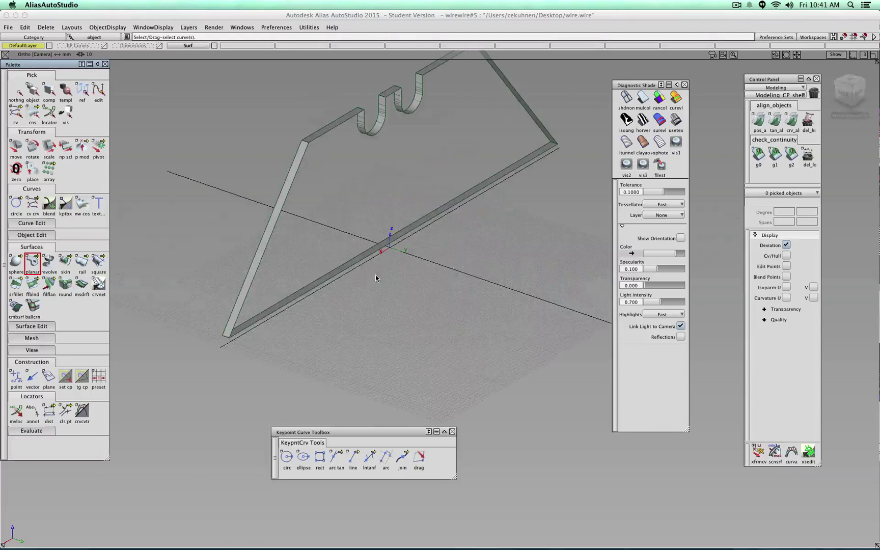
{"action": "left_click", "coordinate": [367, 249]}
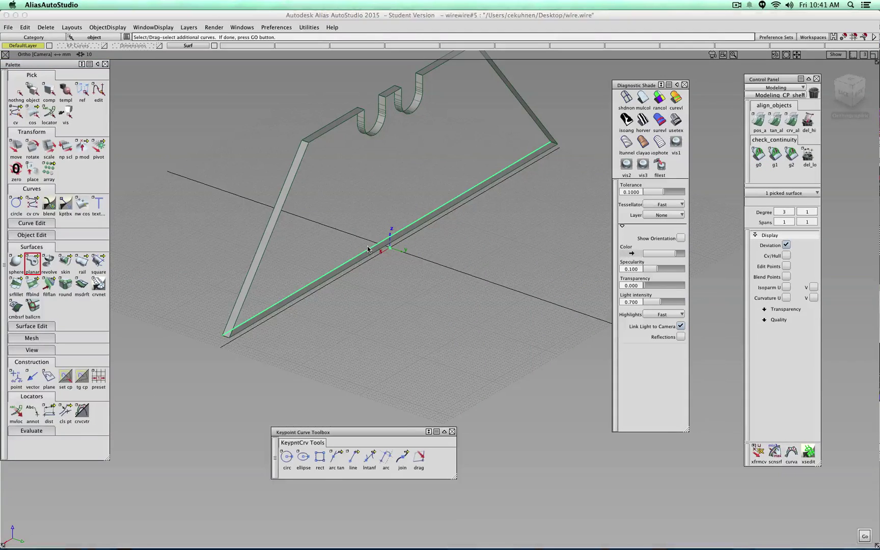
{"action": "left_click", "coordinate": [284, 184]}
{"action": "left_click", "coordinate": [326, 127]}
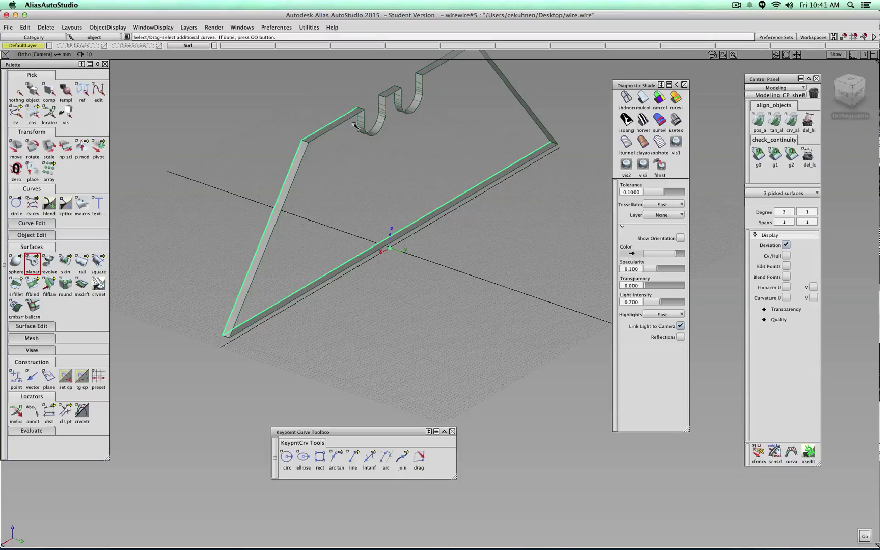
{"action": "left_click", "coordinate": [362, 121]}
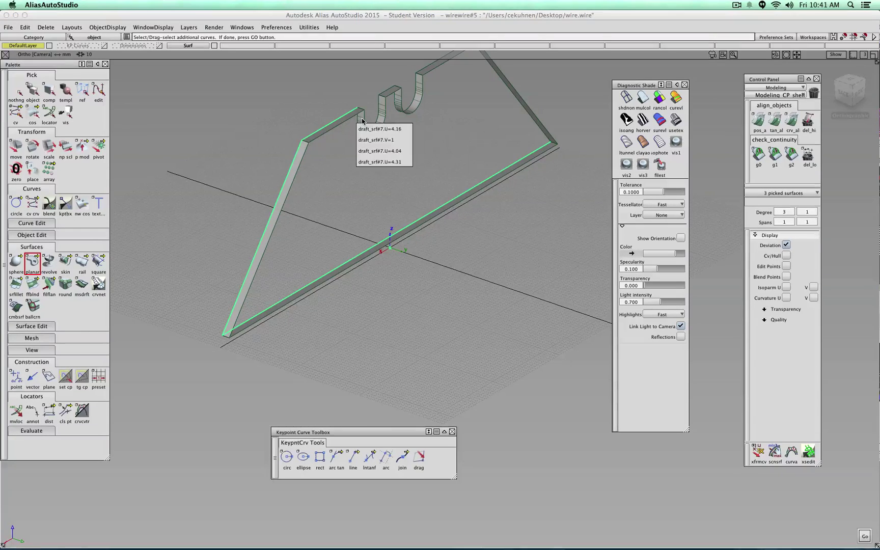
{"action": "left_click", "coordinate": [476, 135]}
{"action": "middle_click_drag", "start_coordinate": [378, 157], "coordinate": [389, 291], "text": "alt+shift"}
{"action": "right_click_drag", "start_coordinate": [389, 290], "coordinate": [341, 239], "text": "alt+shift"}
{"action": "left_click", "coordinate": [326, 213]}
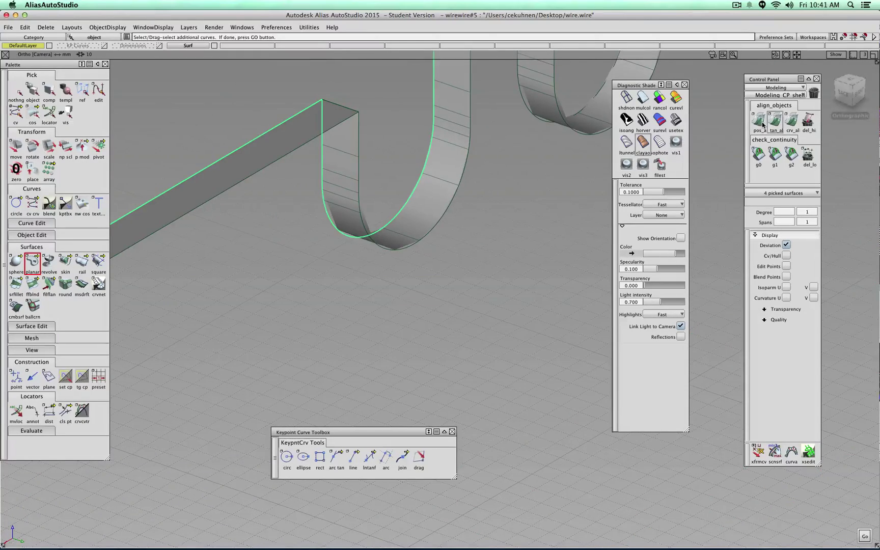
Turn off the shading, pick the remaining far-side edges from between the notches to the other slanted side, and create the planar cap
{"action": "left_click", "coordinate": [623, 100]}
{"action": "right_click_drag", "start_coordinate": [491, 252], "coordinate": [416, 246], "text": "alt+shift"}
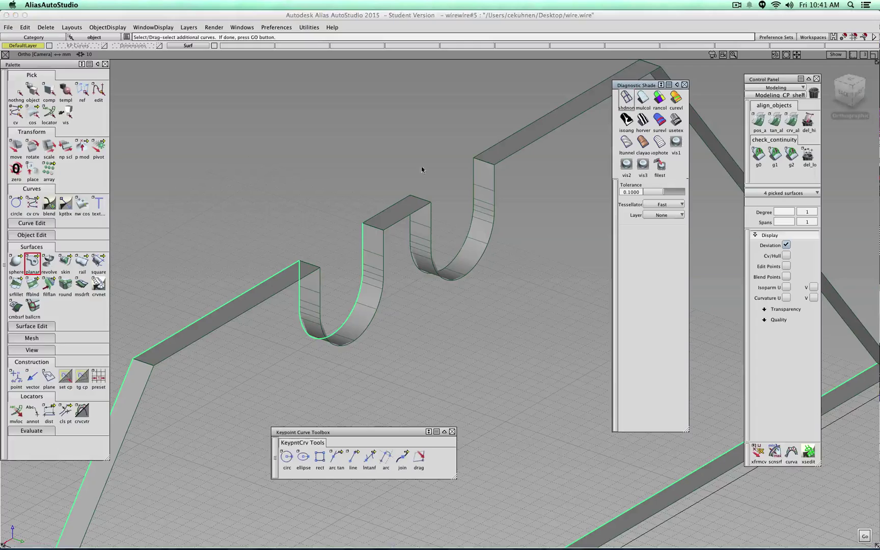
{"action": "left_click", "coordinate": [384, 210]}
{"action": "left_click", "coordinate": [411, 229]}
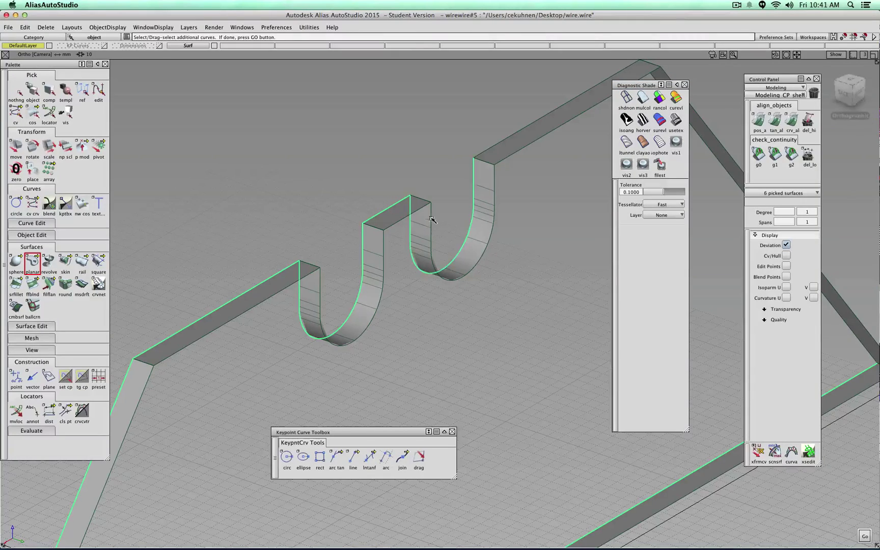
{"action": "left_click", "coordinate": [498, 147]}
{"action": "mouse_move", "coordinate": [506, 183]}
{"action": "left_mouse_down", "text": "alt+shift"}
{"action": "mouse_move", "coordinate": [542, 261]}
{"action": "mouse_move", "coordinate": [403, 229]}
{"action": "mouse_move", "coordinate": [437, 228]}
{"action": "mouse_move", "coordinate": [455, 250]}
{"action": "mouse_move", "coordinate": [421, 308]}
{"action": "left_mouse_up", "text": "alt+shift"}
{"action": "left_click", "coordinate": [472, 169]}
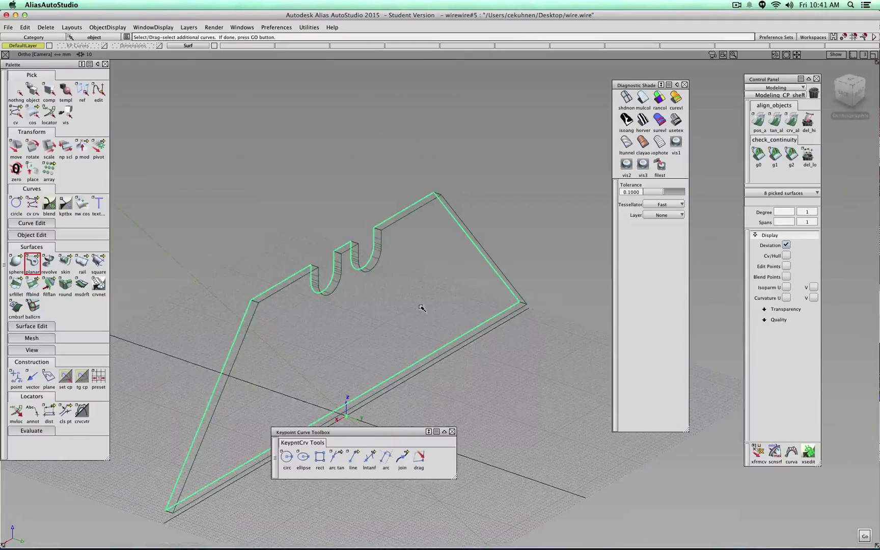
{"action": "key", "text": "space"}
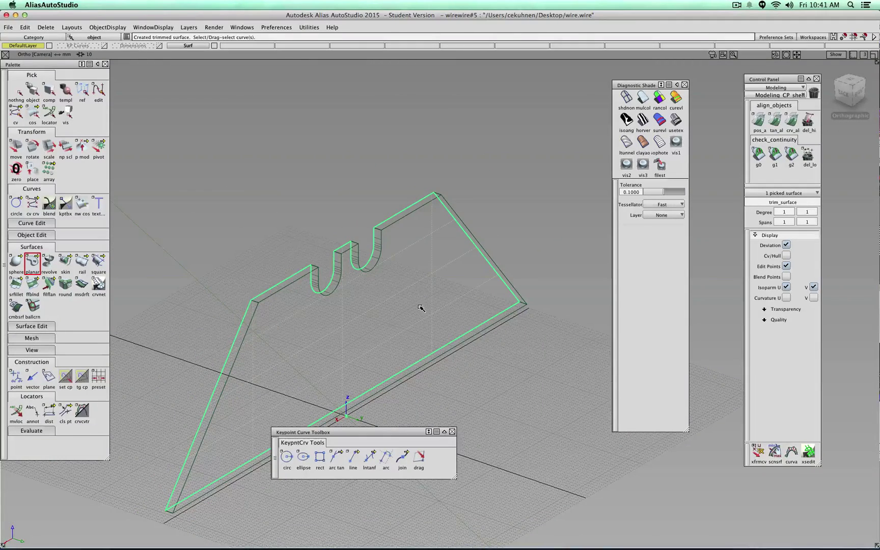
Pick all the near-side edges of the walls, including both notches, and create the second planar cap
{"action": "left_click", "coordinate": [209, 494]}
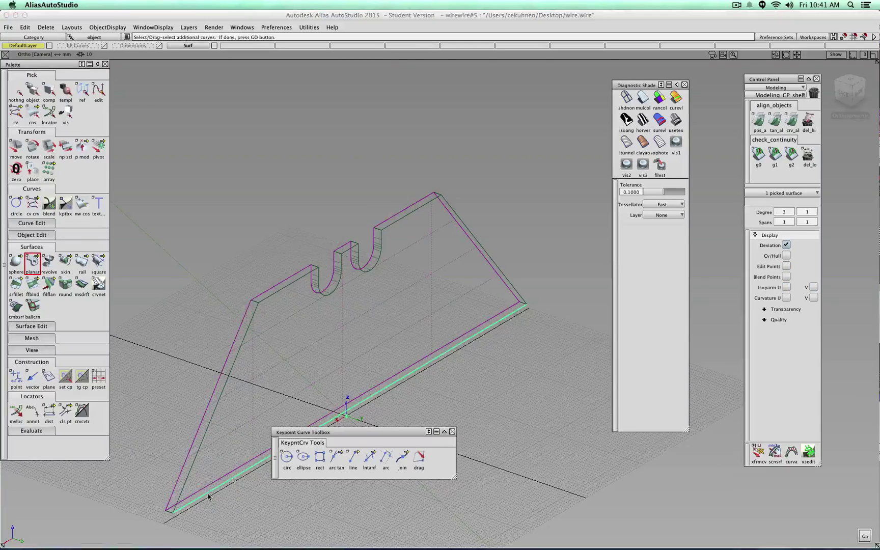
{"action": "left_click", "coordinate": [191, 465]}
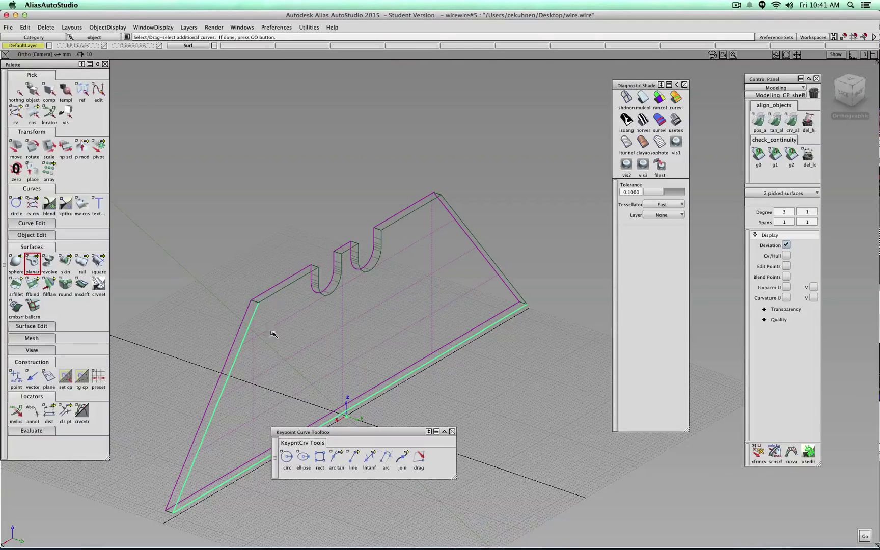
{"action": "left_click", "coordinate": [275, 292]}
{"action": "right_click_drag", "start_coordinate": [276, 292], "coordinate": [226, 281], "text": "alt+shift"}
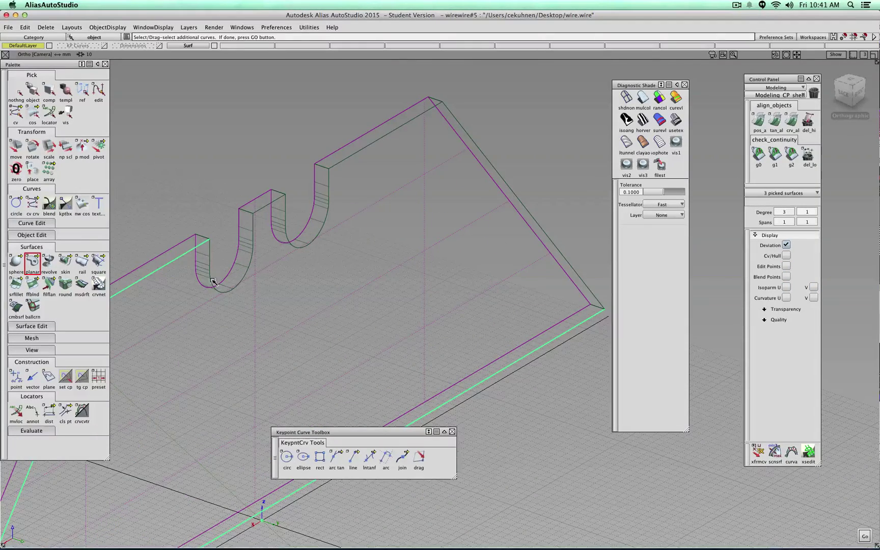
{"action": "left_click", "coordinate": [244, 239]}
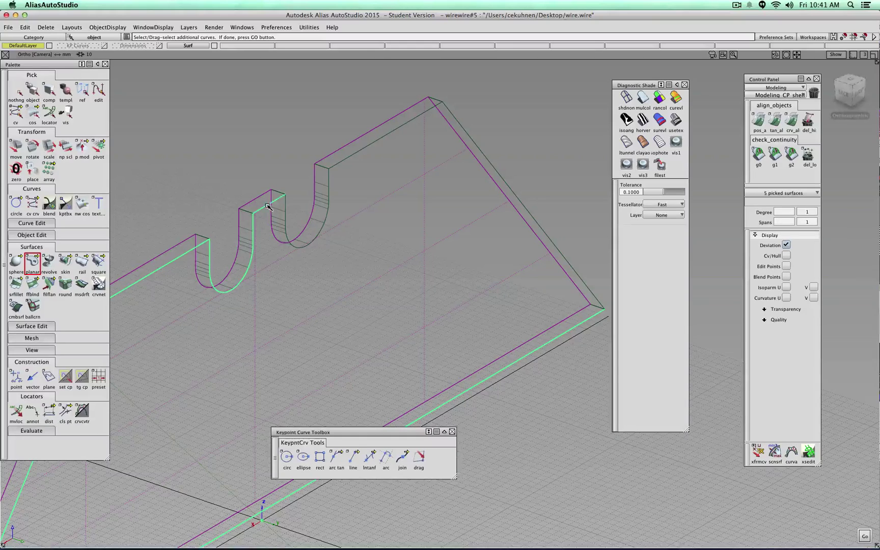
{"action": "left_click", "coordinate": [285, 202]}
{"action": "left_click", "coordinate": [337, 163]}
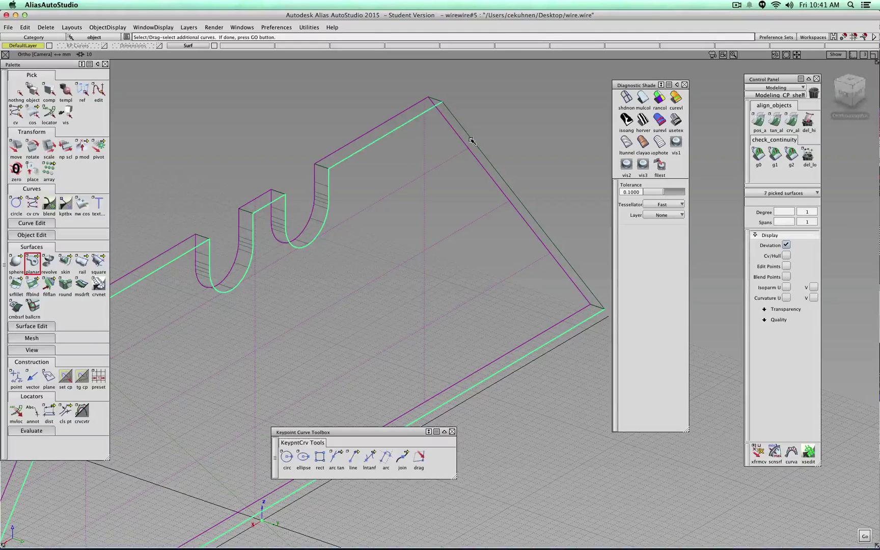
{"action": "left_click", "coordinate": [471, 141]}
{"action": "scroll", "coordinate": [455, 326], "scroll_direction": "down", "scroll_amount": 5}
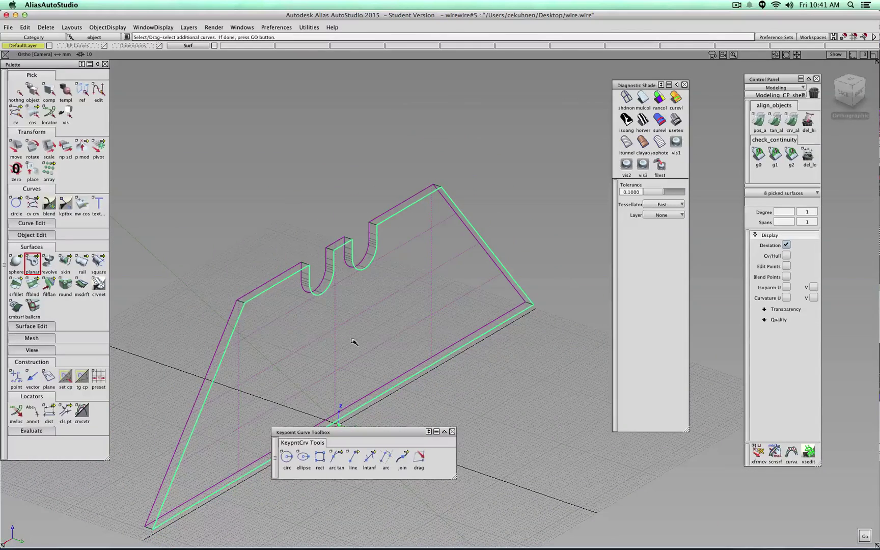
{"action": "key", "text": "Return"}
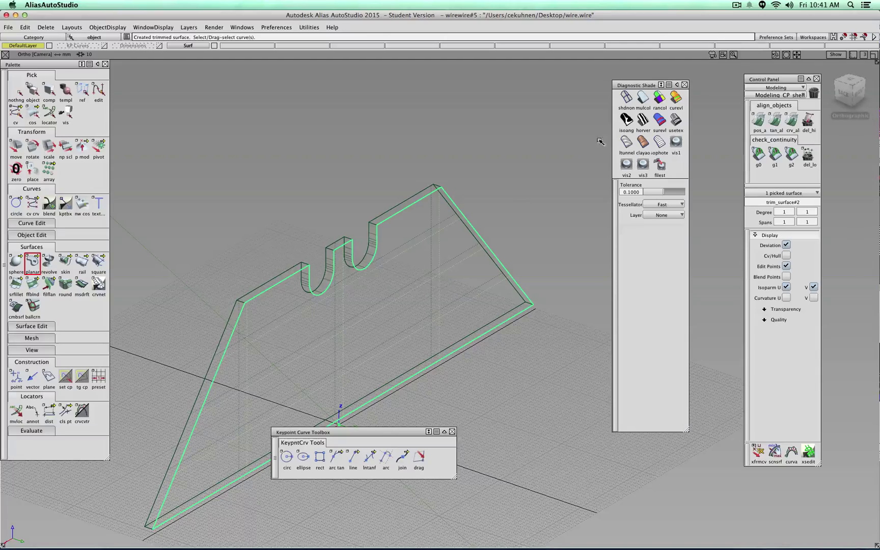
Clear the selection and apply multi-color diagnostic shading to inspect the capped notched part
{"action": "left_click_drag", "start_coordinate": [545, 149], "coordinate": [545, 126], "text": "ctrl+shift"}
{"action": "left_click", "coordinate": [642, 99]}
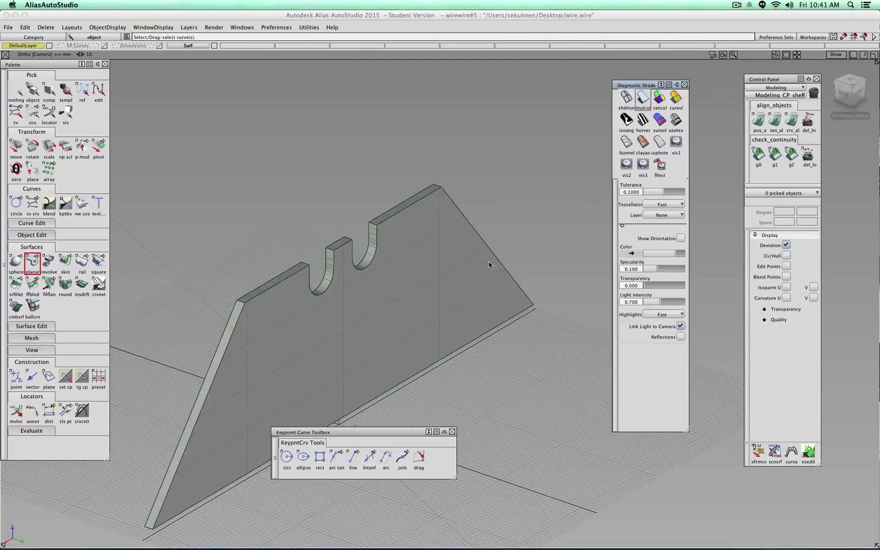
{"action": "mouse_move", "coordinate": [490, 264]}
{"action": "left_mouse_down", "text": "alt+shift"}
{"action": "mouse_move", "coordinate": [511, 288]}
{"action": "mouse_move", "coordinate": [452, 184]}
{"action": "mouse_move", "coordinate": [152, 259]}
{"action": "mouse_move", "coordinate": [300, 295]}
{"action": "left_mouse_up", "text": "alt+shift"}
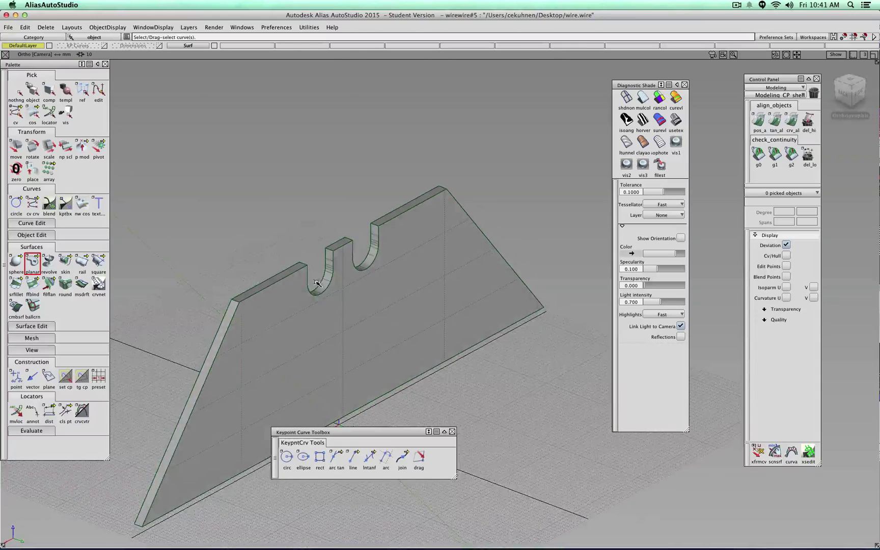
{"action": "right_click_drag", "start_coordinate": [230, 141], "coordinate": [343, 207], "text": "alt+shift"}
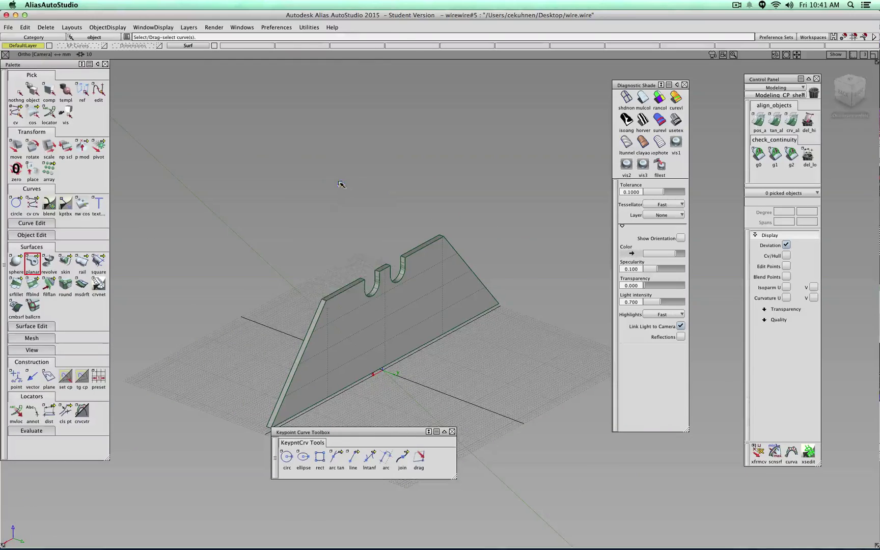
Show the KP Curves layer and start a Multi-surface Draft with Double Sided turned off
{"action": "left_click", "coordinate": [106, 46]}
{"action": "left_click_drag", "start_coordinate": [244, 194], "coordinate": [293, 236], "text": "alt+shift"}
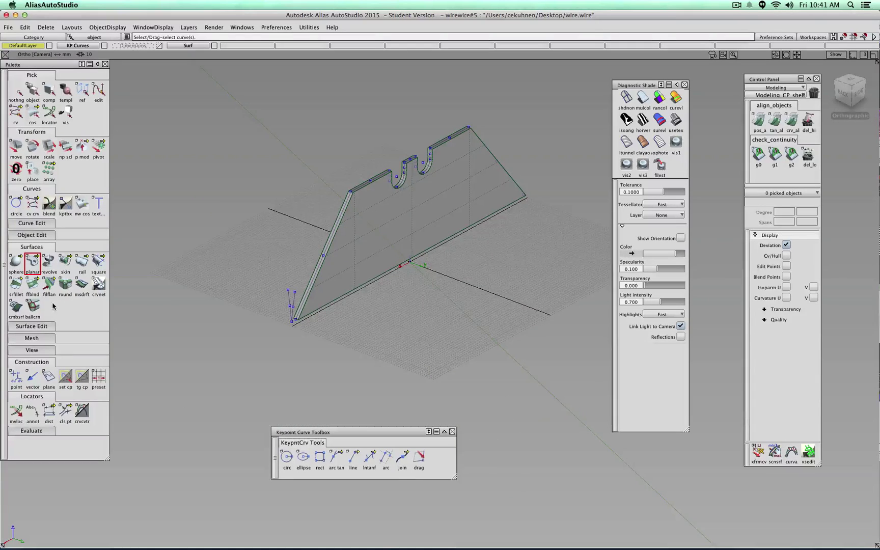
{"action": "left_click", "coordinate": [81, 285]}
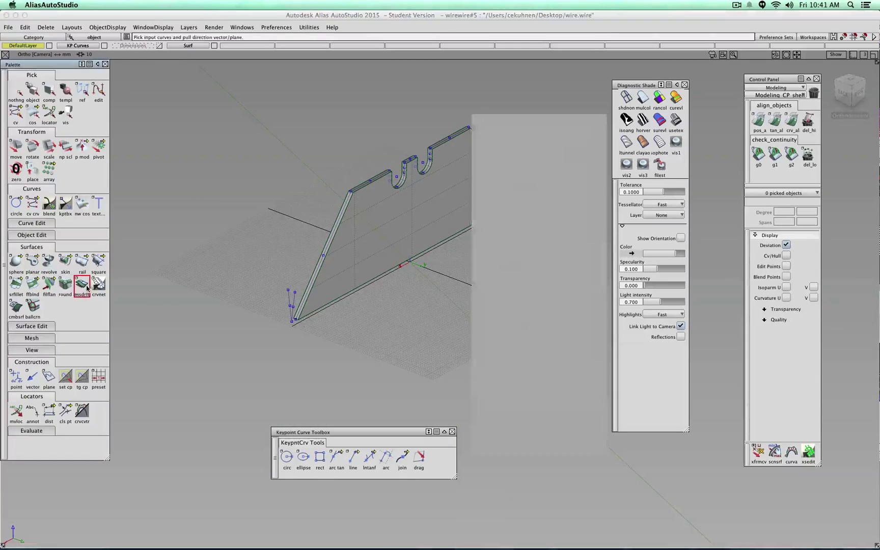
{"action": "right_click_drag", "start_coordinate": [302, 270], "coordinate": [484, 186], "text": "alt+shift"}
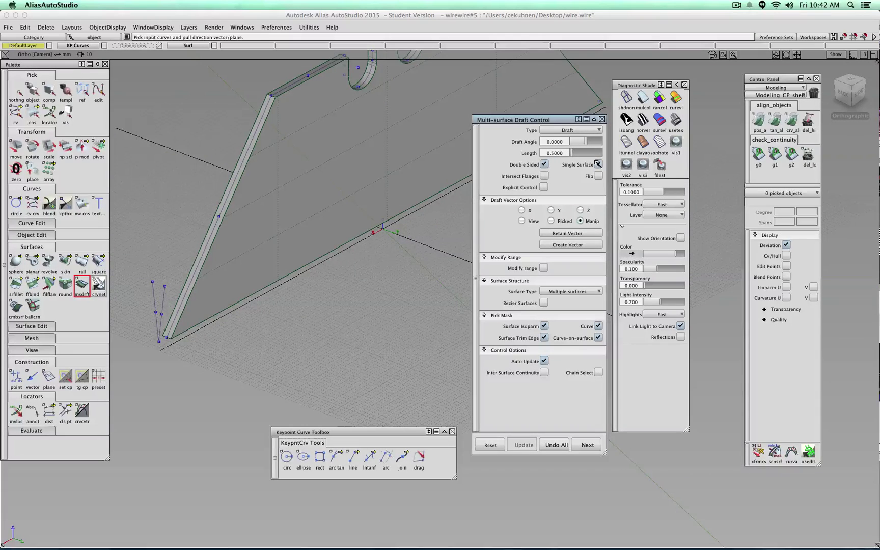
{"action": "left_click", "coordinate": [598, 164]}
{"action": "left_click", "coordinate": [544, 164]}
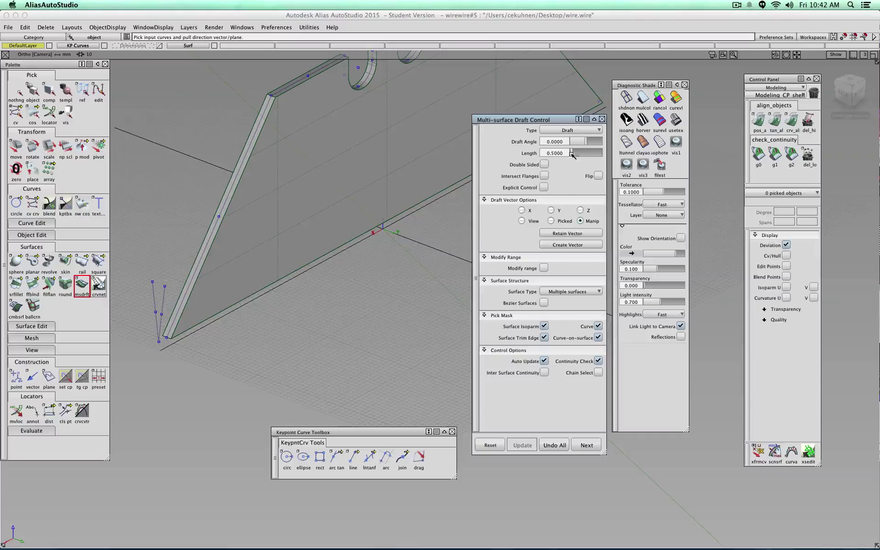
{"action": "left_click", "coordinate": [163, 299]}
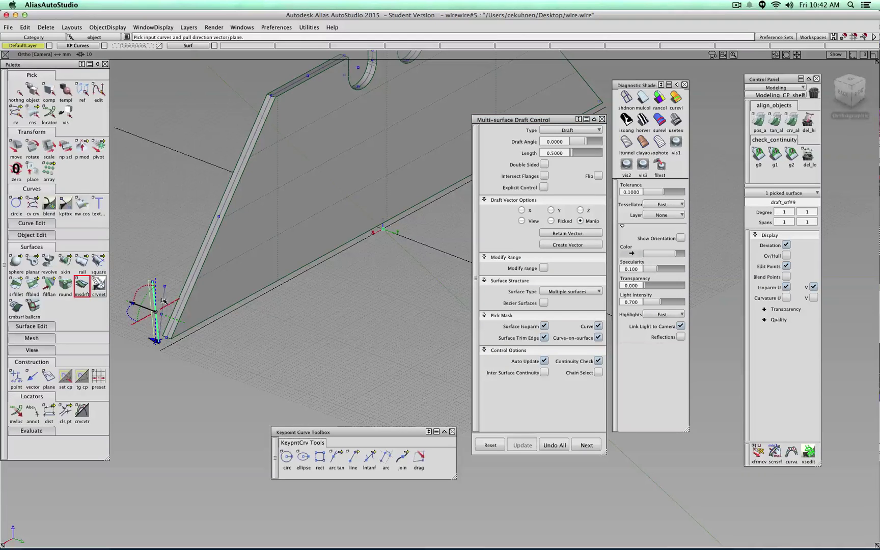
{"action": "left_click", "coordinate": [194, 300]}
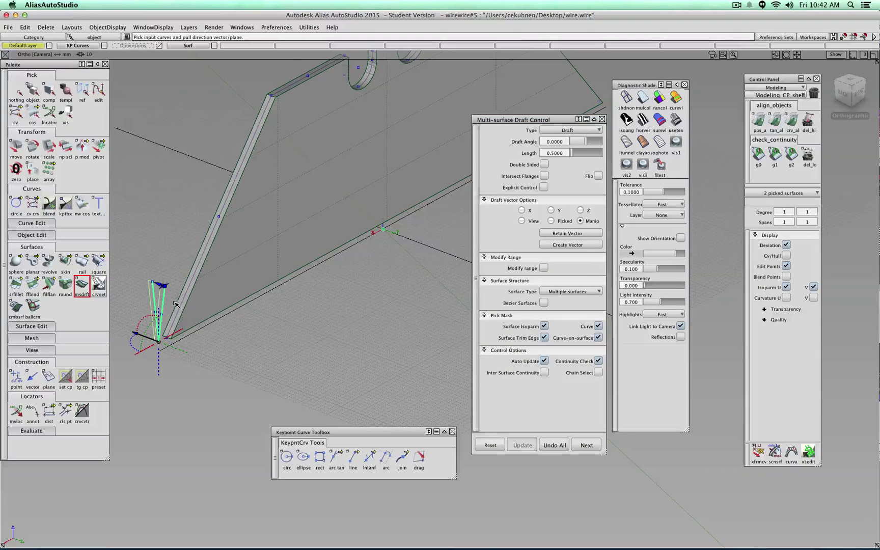
{"action": "middle_click_drag", "start_coordinate": [175, 304], "coordinate": [286, 294], "text": "alt+shift"}
{"action": "scroll", "coordinate": [287, 294], "scroll_direction": "up", "scroll_amount": 3}
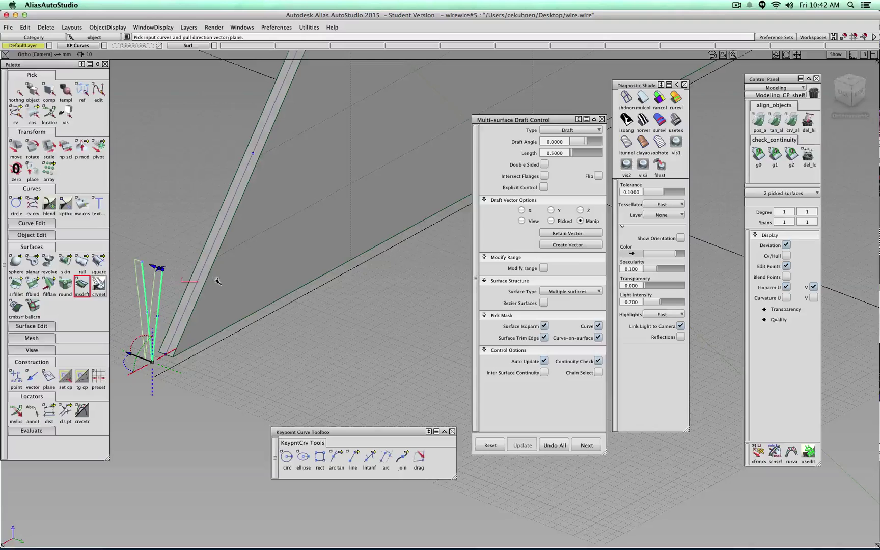
{"action": "left_click", "coordinate": [264, 278]}
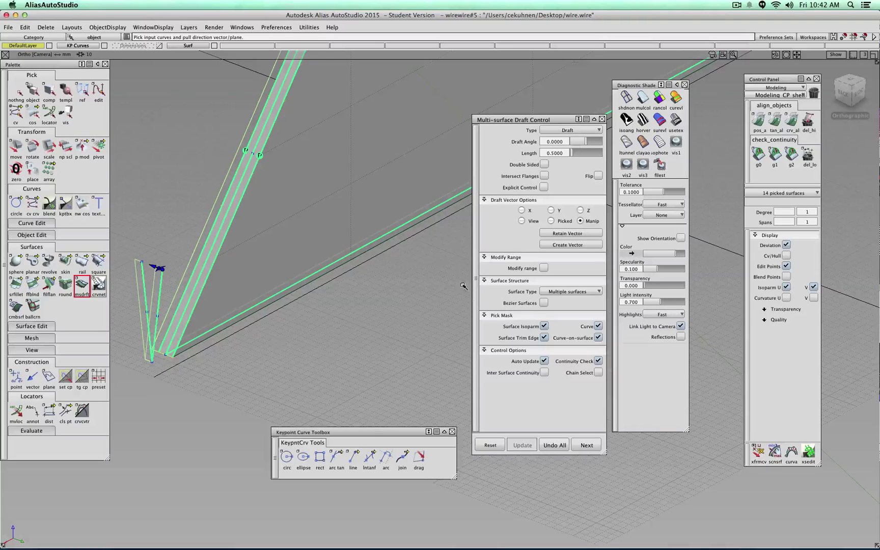
{"action": "left_click", "coordinate": [555, 445]}
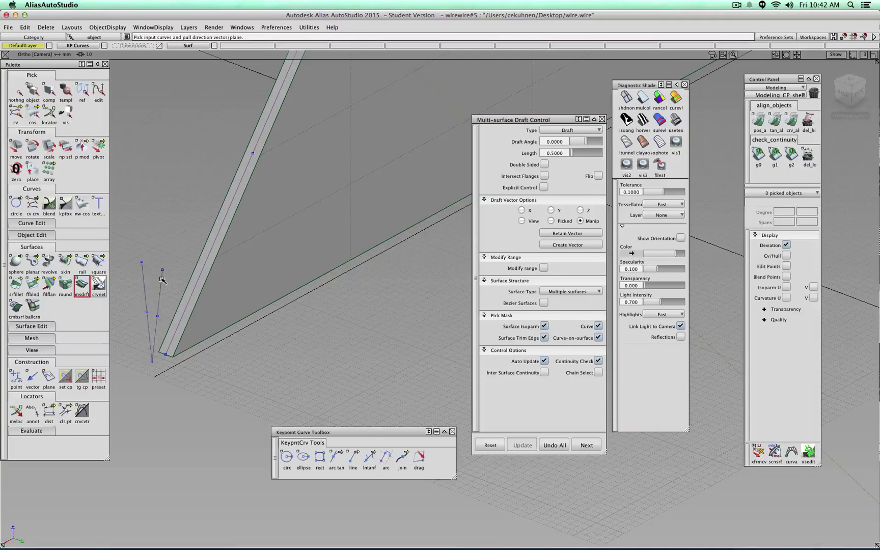
Pick both small V-shaped lines for the draft and orient the pull vector along the part's length
{"action": "left_click", "coordinate": [144, 274]}
{"action": "left_click", "coordinate": [177, 298]}
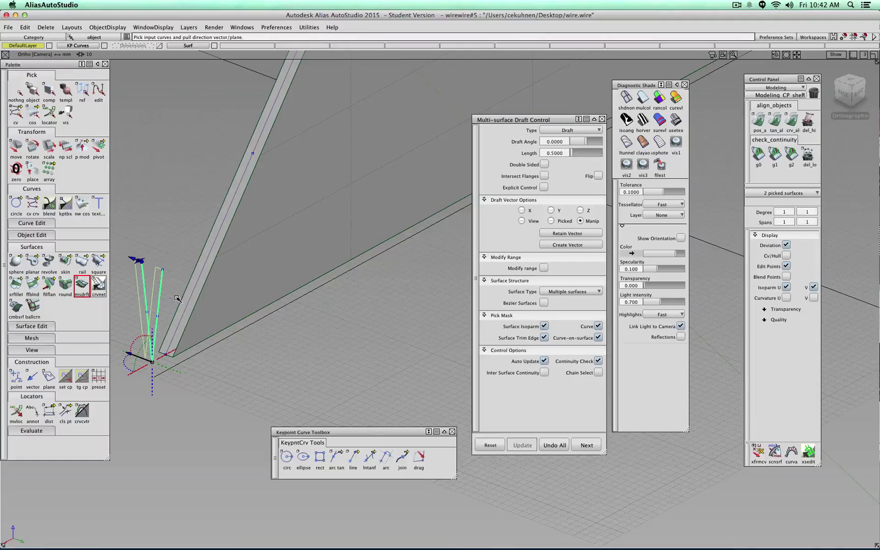
{"action": "left_click", "coordinate": [159, 360]}
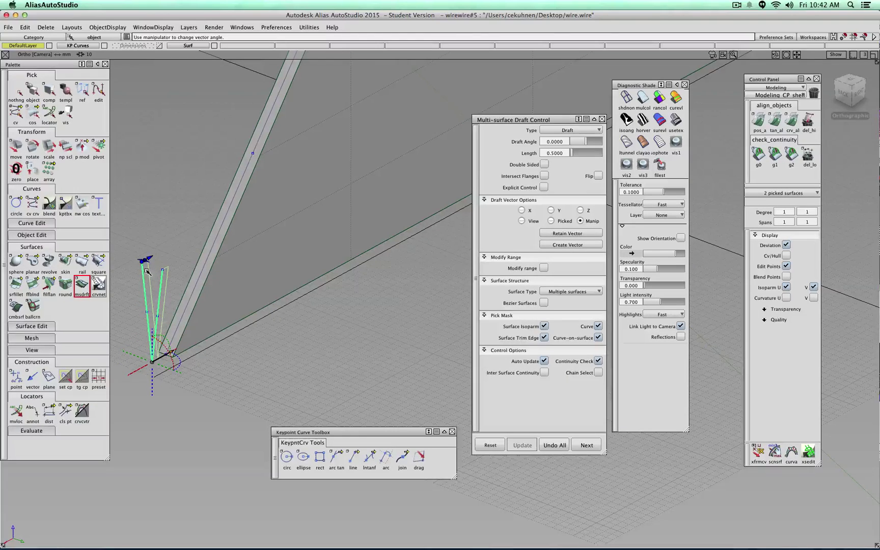
Extend the V-line draft to a length of about 64 mm, matching the part's length in the Right view, and accept it
{"action": "left_click_drag", "start_coordinate": [156, 259], "coordinate": [446, 149]}
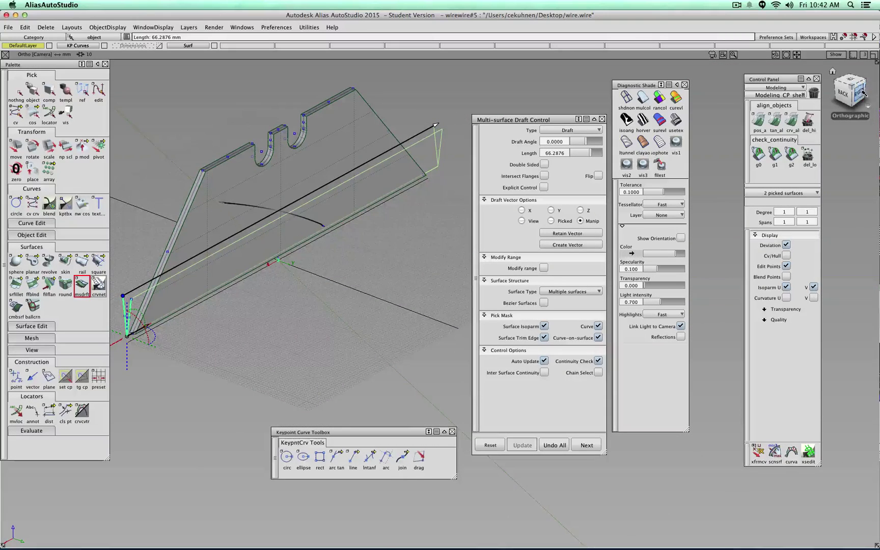
{"action": "left_click", "coordinate": [859, 94]}
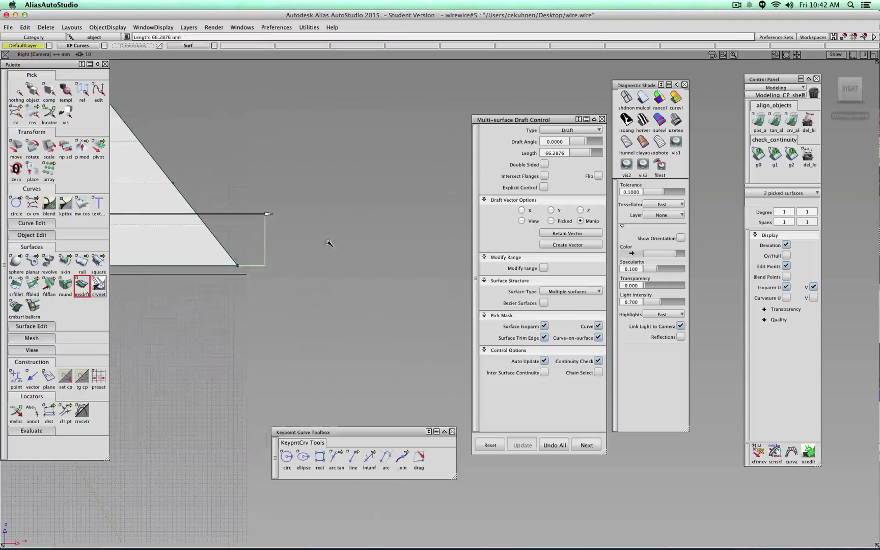
{"action": "left_click_drag", "start_coordinate": [268, 214], "coordinate": [251, 216]}
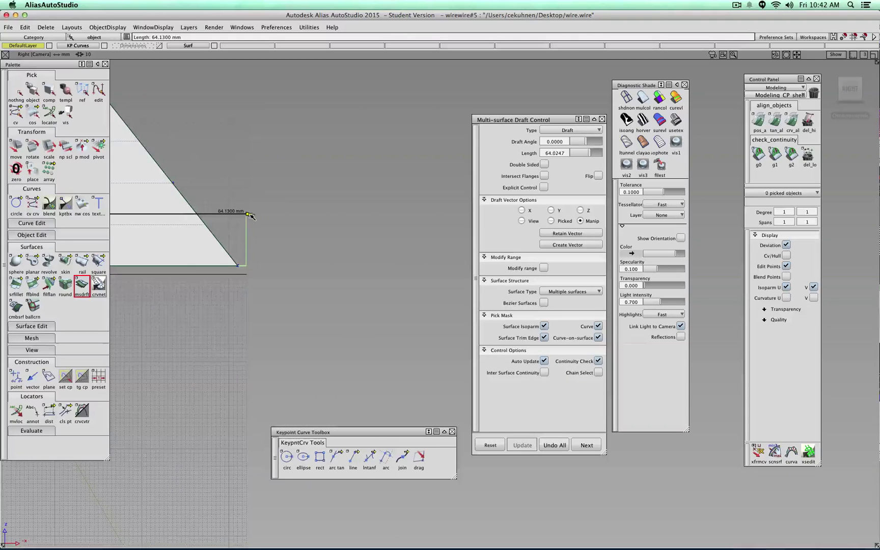
{"action": "right_click_drag", "start_coordinate": [252, 216], "coordinate": [240, 245], "text": "alt+shift"}
{"action": "left_click_drag", "start_coordinate": [241, 245], "coordinate": [336, 294], "text": "alt+shift"}
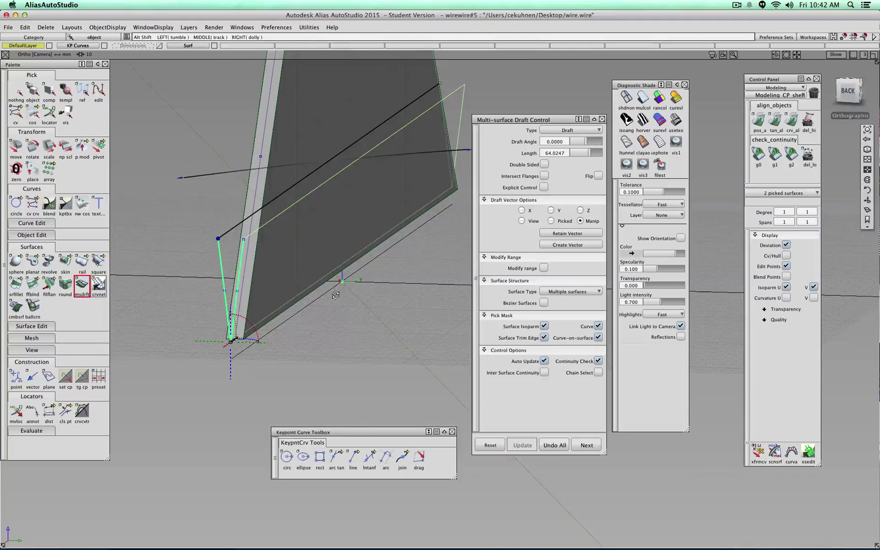
{"action": "left_click", "coordinate": [586, 446]}
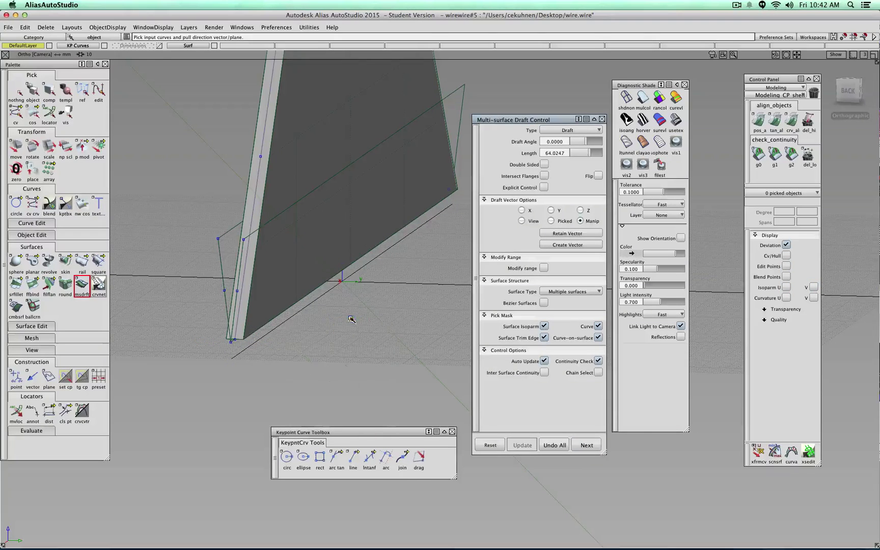
Apply multi-color diagnostic shading and examine the whole notched part together with the V-shaped draft surfaces
{"action": "left_click", "coordinate": [644, 100]}
{"action": "mouse_move", "coordinate": [361, 226]}
{"action": "left_mouse_down", "text": "shift+super"}
{"action": "mouse_move", "coordinate": [402, 264]}
{"action": "mouse_move", "coordinate": [499, 206]}
{"action": "mouse_move", "coordinate": [631, 247]}
{"action": "mouse_move", "coordinate": [487, 265]}
{"action": "mouse_move", "coordinate": [348, 300]}
{"action": "mouse_move", "coordinate": [534, 234]}
{"action": "mouse_move", "coordinate": [221, 220]}
{"action": "mouse_move", "coordinate": [515, 213]}
{"action": "left_mouse_up", "text": "shift+super"}
{"action": "scroll", "coordinate": [516, 213], "scroll_direction": "down", "scroll_amount": 5}
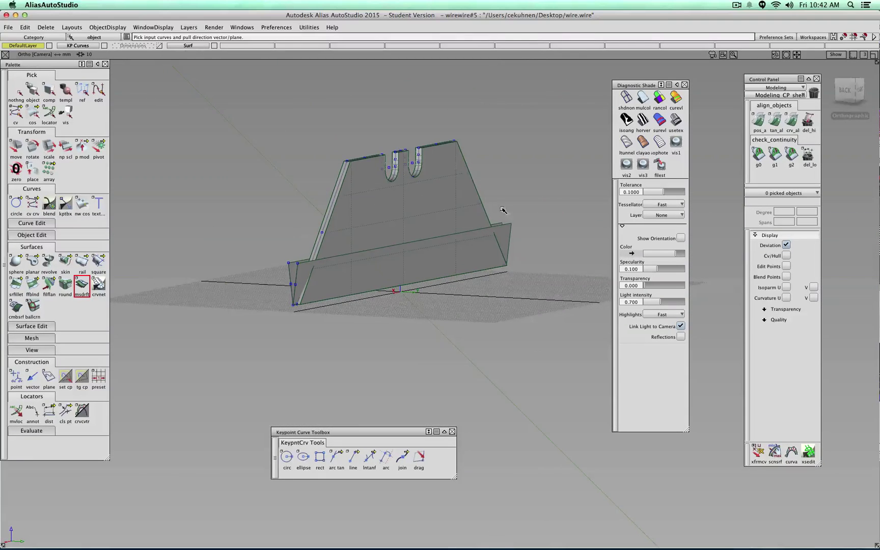
Hide the KP Curves layer, pick all the surfaces, and assign them to the Surf layer
{"action": "left_click", "coordinate": [105, 46]}
{"action": "mouse_move", "coordinate": [208, 183]}
{"action": "left_mouse_down", "text": "ctrl+shift"}
{"action": "mouse_move", "coordinate": [205, 172]}
{"action": "mouse_move", "coordinate": [204, 194]}
{"action": "left_mouse_up", "text": "ctrl+shift"}
{"action": "left_click_drag", "start_coordinate": [209, 104], "coordinate": [560, 348]}
{"action": "left_click", "coordinate": [188, 45]}
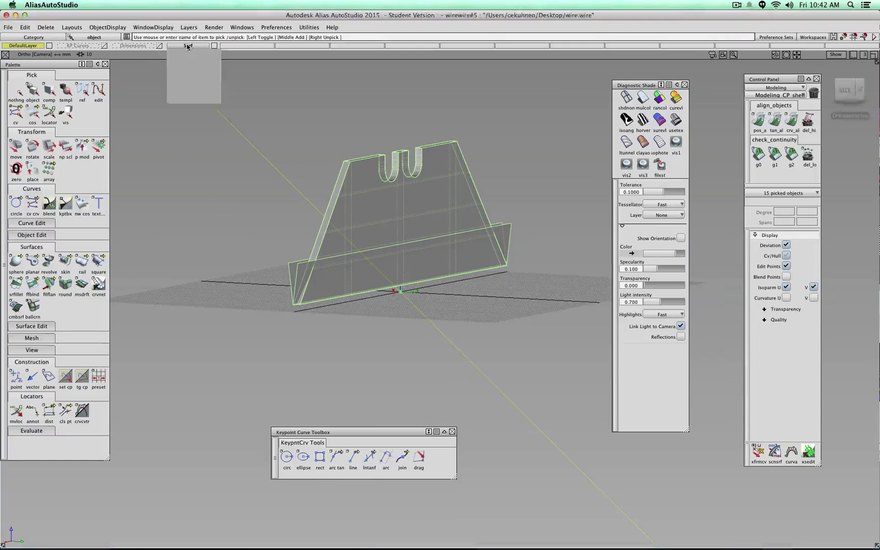
{"action": "left_click", "coordinate": [187, 55]}
Paste a copy of the surfaces, assign it to a newly created layer, and clear the selection
{"action": "left_click", "coordinate": [188, 27]}
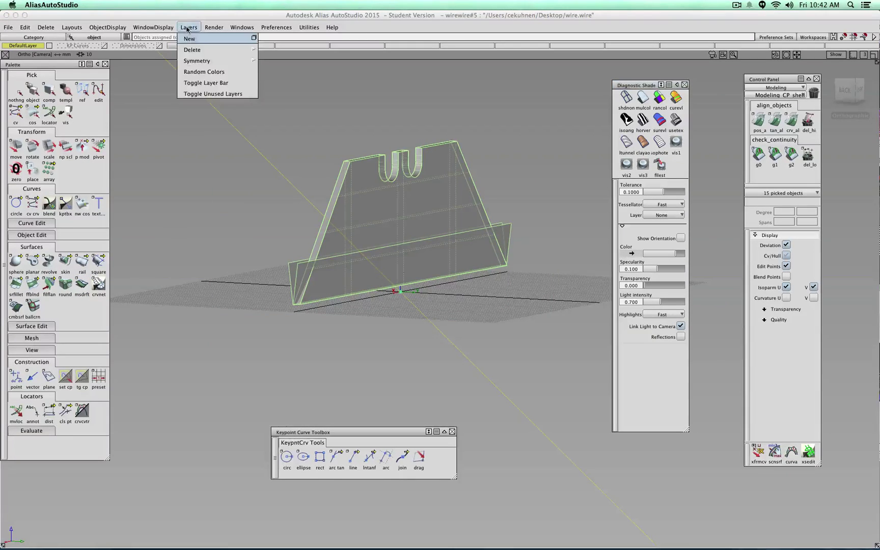
{"action": "left_click", "coordinate": [190, 40]}
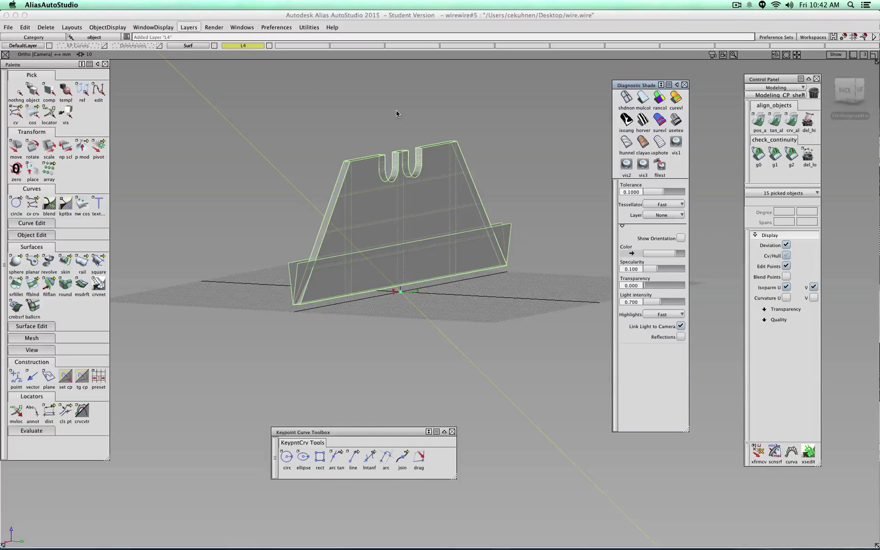
{"action": "key", "text": "super+v"}
{"action": "left_click", "coordinate": [243, 45]}
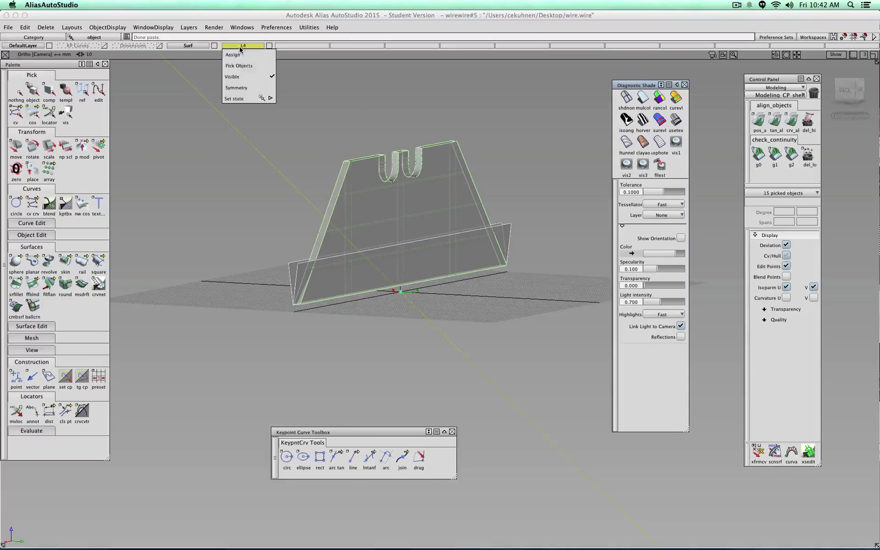
{"action": "left_click", "coordinate": [242, 56]}
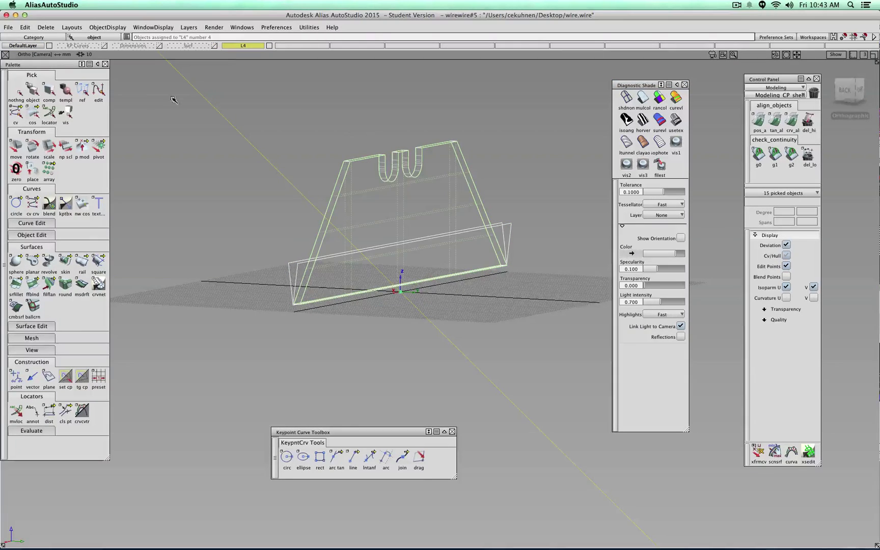
{"action": "left_click", "coordinate": [273, 129]}
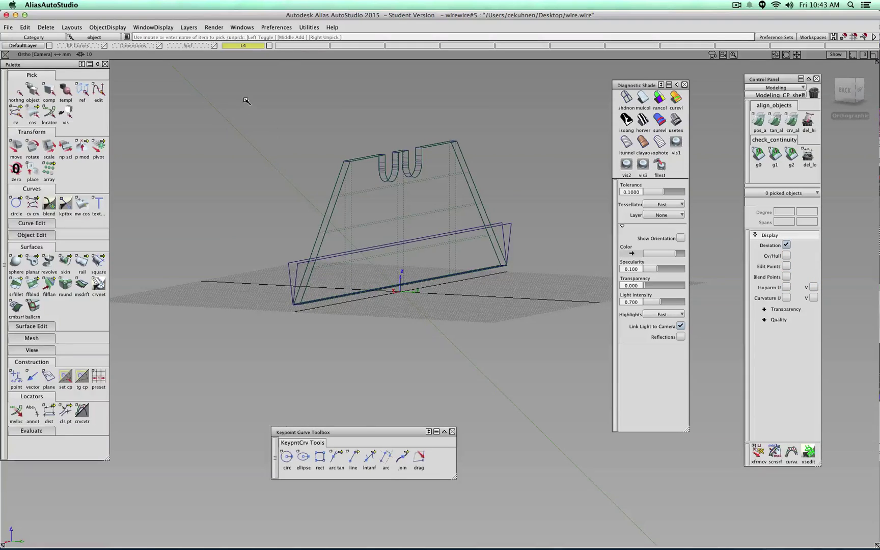
Toggle the Surf and L4 layers to compare both surface sets, leaving only L4 visible, and inspect it with multi-color shading
{"action": "left_click", "coordinate": [270, 46]}
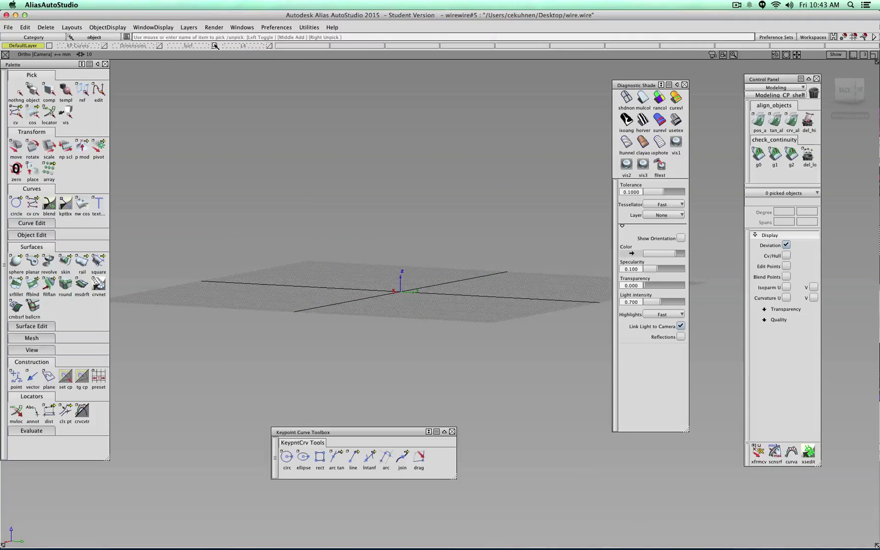
{"action": "left_click", "coordinate": [214, 46]}
{"action": "left_click", "coordinate": [214, 46]}
{"action": "left_click", "coordinate": [270, 46]}
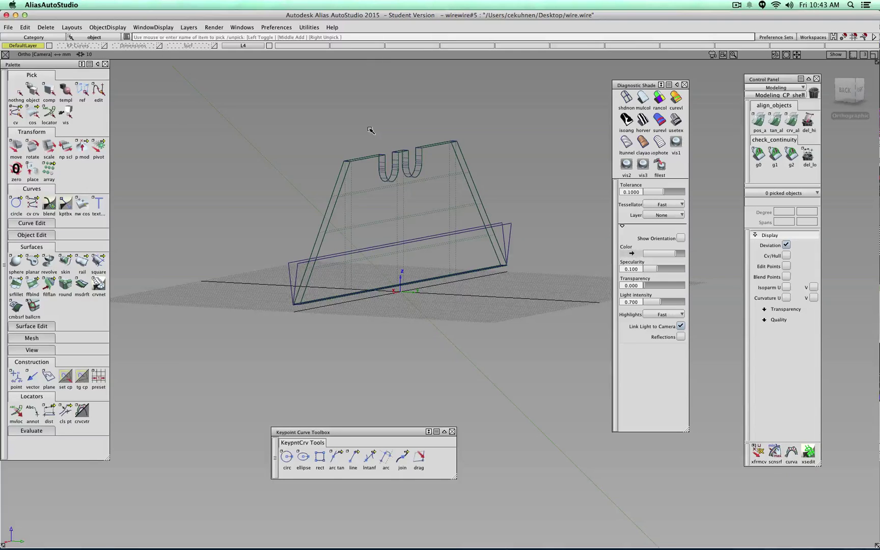
{"action": "left_click", "coordinate": [644, 98]}
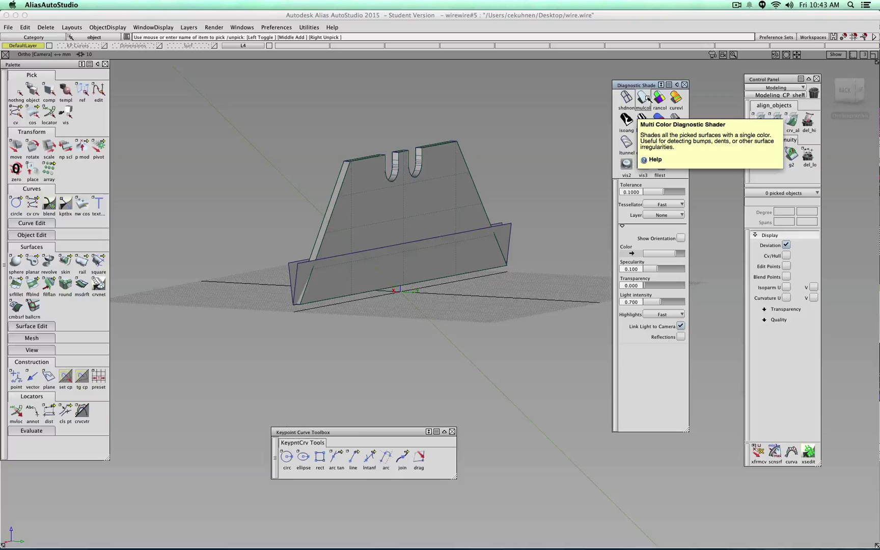
{"action": "mouse_move", "coordinate": [388, 300]}
{"action": "left_mouse_down", "text": "alt+shift"}
{"action": "mouse_move", "coordinate": [288, 305]}
{"action": "mouse_move", "coordinate": [311, 180]}
{"action": "left_mouse_up", "text": "alt+shift"}
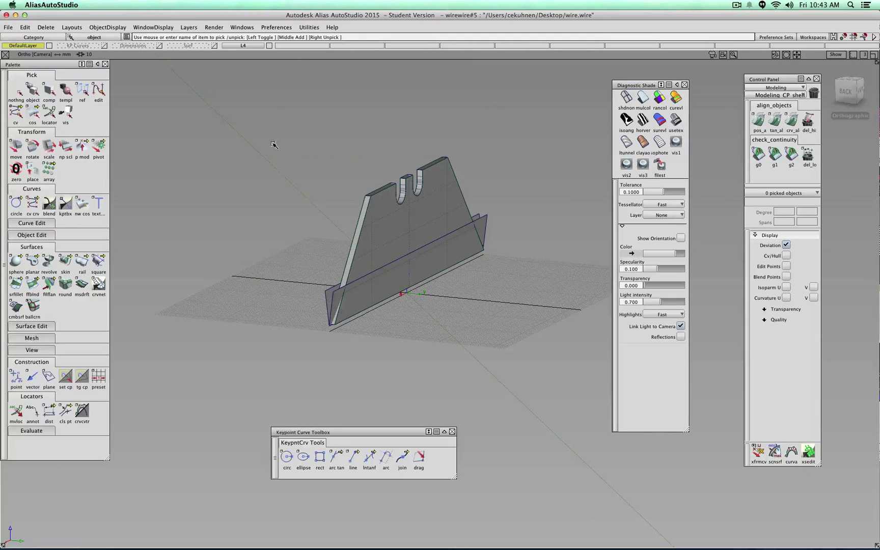
Pick all the copied surfaces, delete their construction history, and clear the selection
{"action": "left_click_drag", "start_coordinate": [283, 128], "coordinate": [487, 304]}
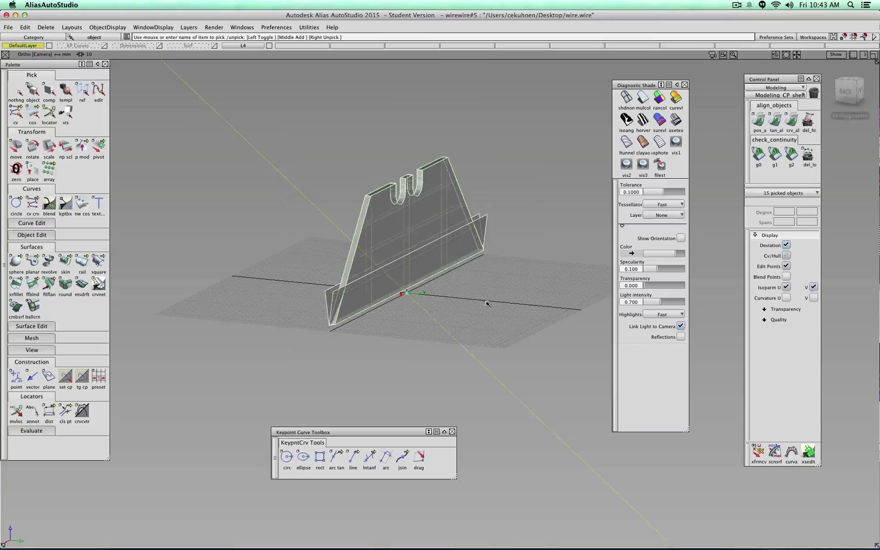
{"action": "left_click", "coordinate": [45, 27]}
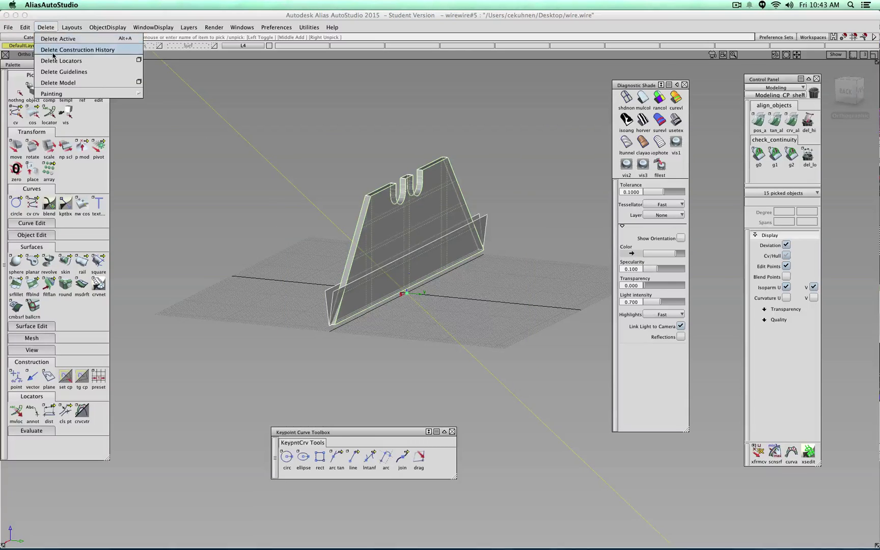
{"action": "left_click", "coordinate": [53, 49]}
{"action": "left_click", "coordinate": [396, 299]}
{"action": "left_click_drag", "start_coordinate": [512, 306], "coordinate": [510, 296], "text": "ctrl+shift"}
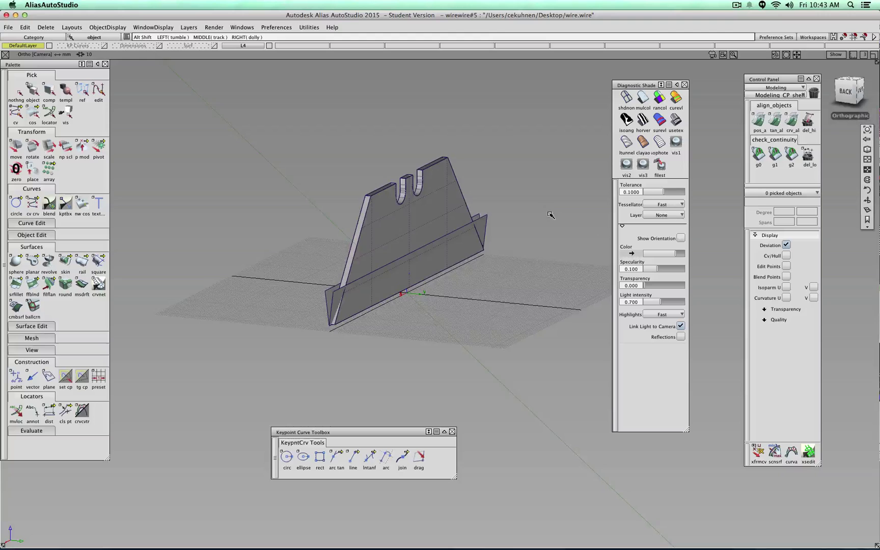
Collapse the Construction, Locators and Surfaces tool groups and expand the Surface Edit tools
{"action": "left_click_drag", "start_coordinate": [552, 214], "coordinate": [157, 282], "text": "alt+shift"}
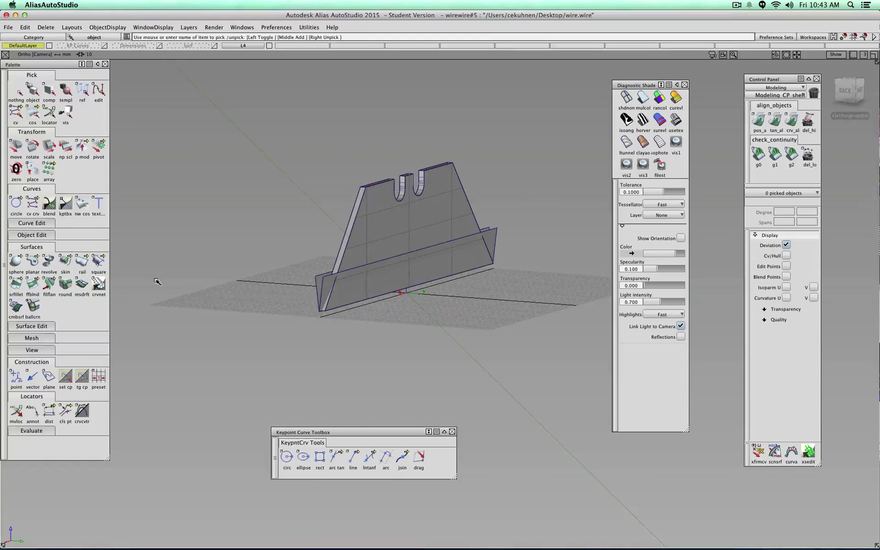
{"action": "left_click", "coordinate": [38, 362]}
{"action": "left_click", "coordinate": [41, 375]}
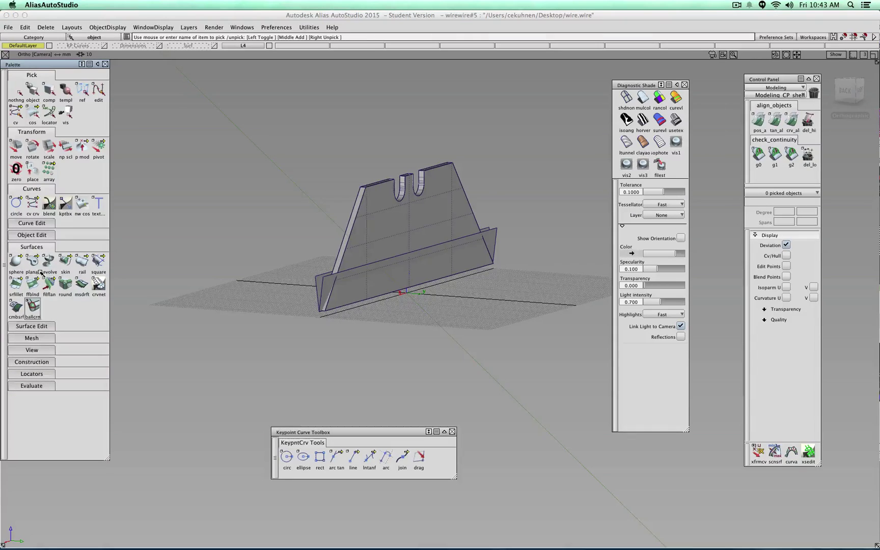
{"action": "left_click", "coordinate": [35, 247]}
{"action": "left_click", "coordinate": [35, 258]}
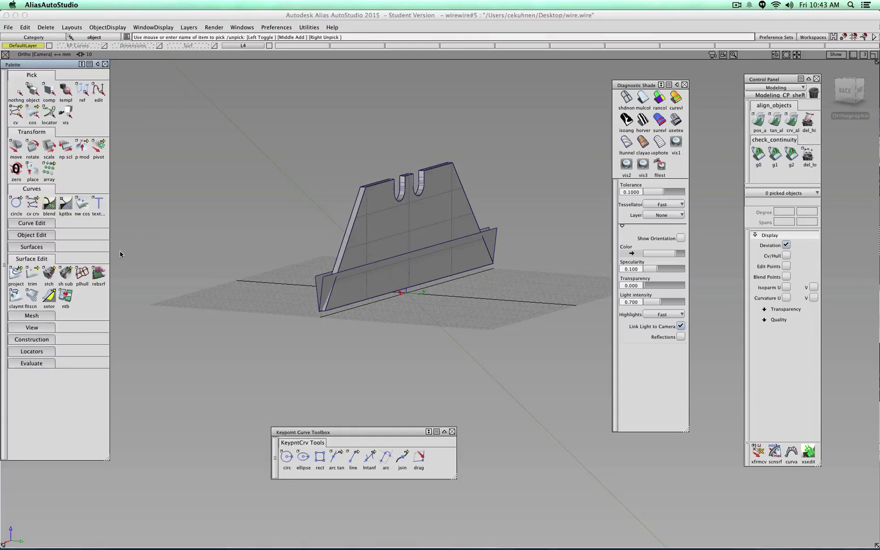
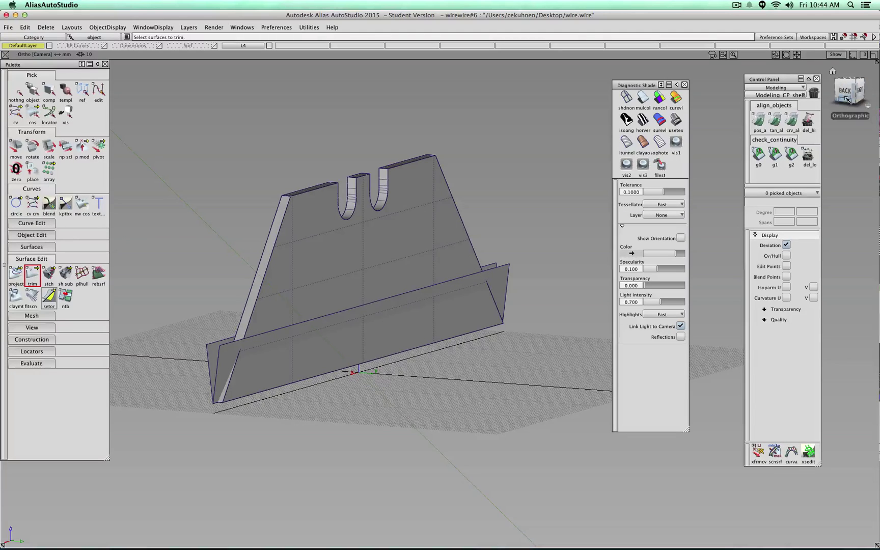
Start the Intersect tool with curves created on both surfaces and Create History enabled
{"action": "left_click", "coordinate": [875, 97]}
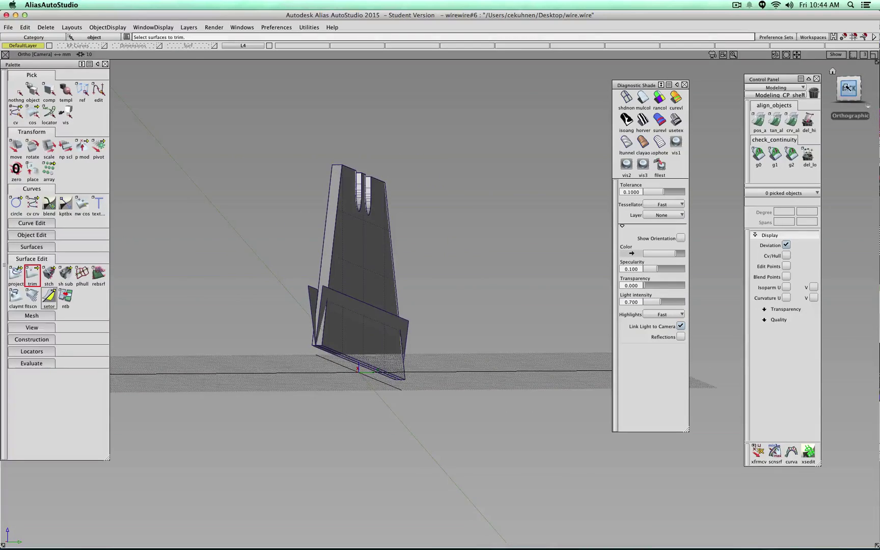
{"action": "left_click", "coordinate": [856, 90]}
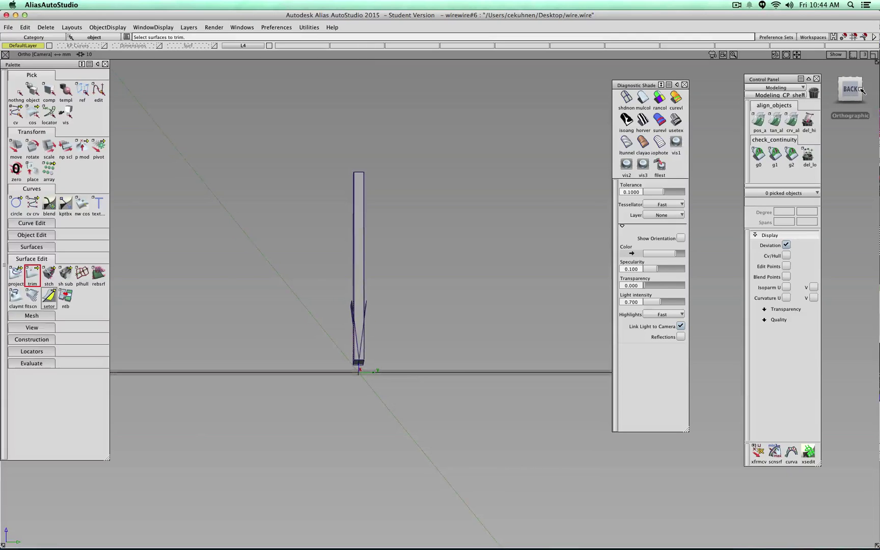
{"action": "left_click", "coordinate": [860, 90]}
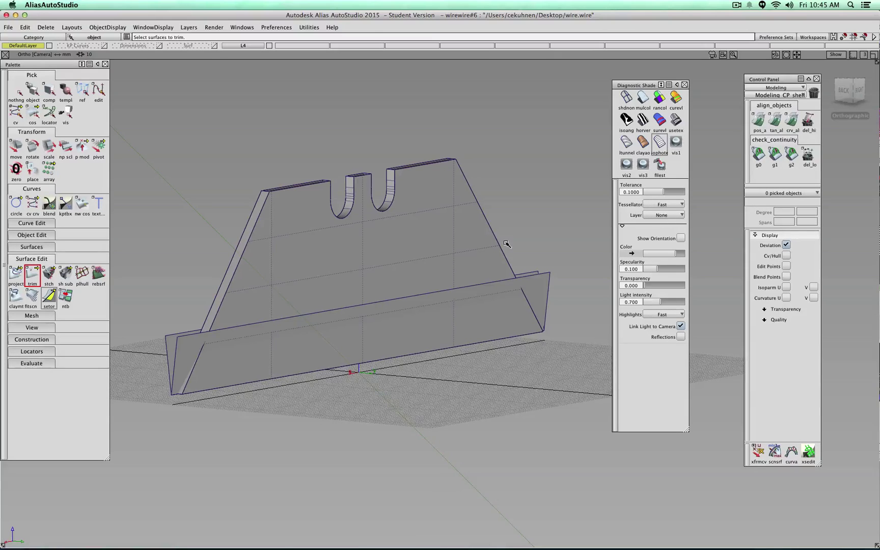
{"action": "left_click_drag", "start_coordinate": [14, 278], "coordinate": [45, 274]}
{"action": "double_click", "coordinate": [15, 274]}
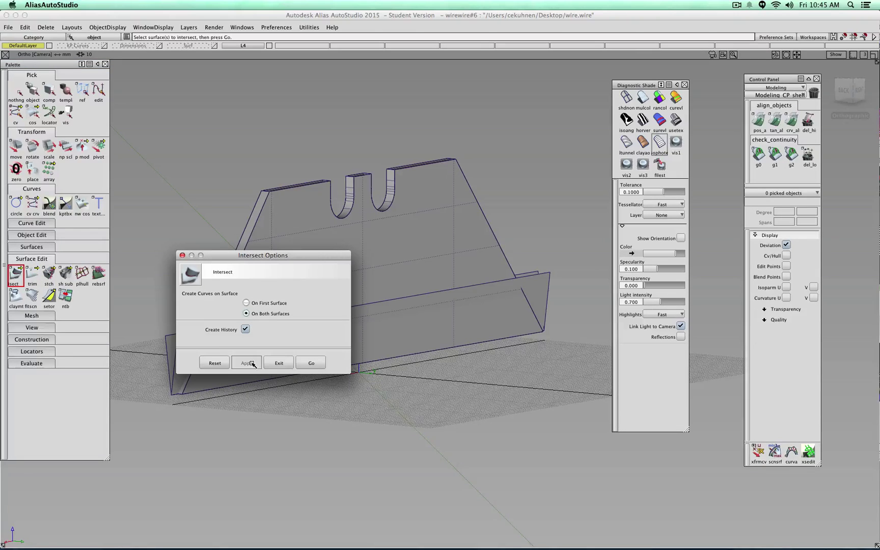
{"action": "left_click", "coordinate": [309, 363]}
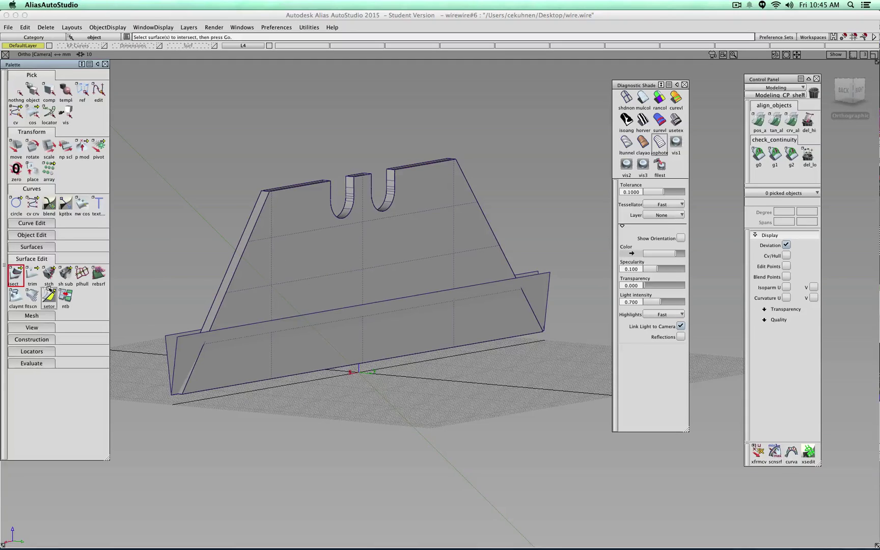
{"action": "double_click", "coordinate": [15, 274]}
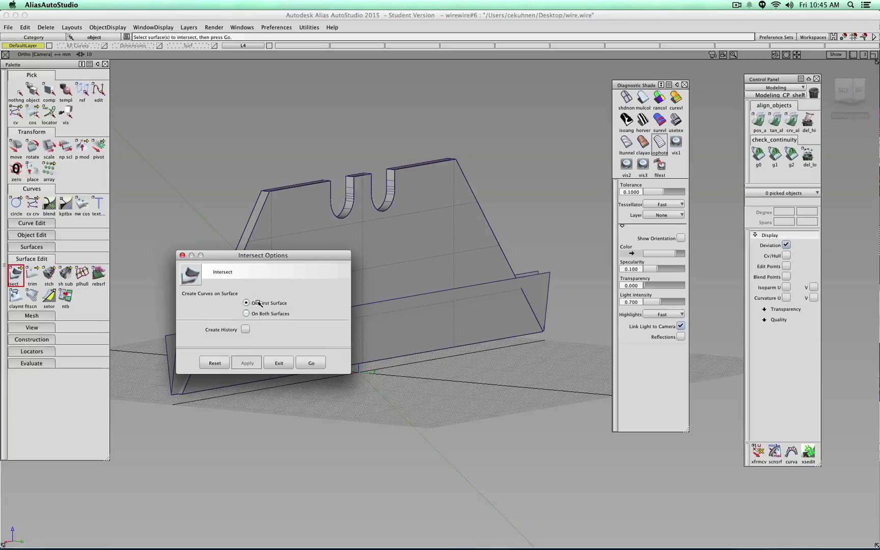
{"action": "left_click", "coordinate": [245, 312]}
{"action": "left_click", "coordinate": [245, 327]}
{"action": "left_click", "coordinate": [305, 363]}
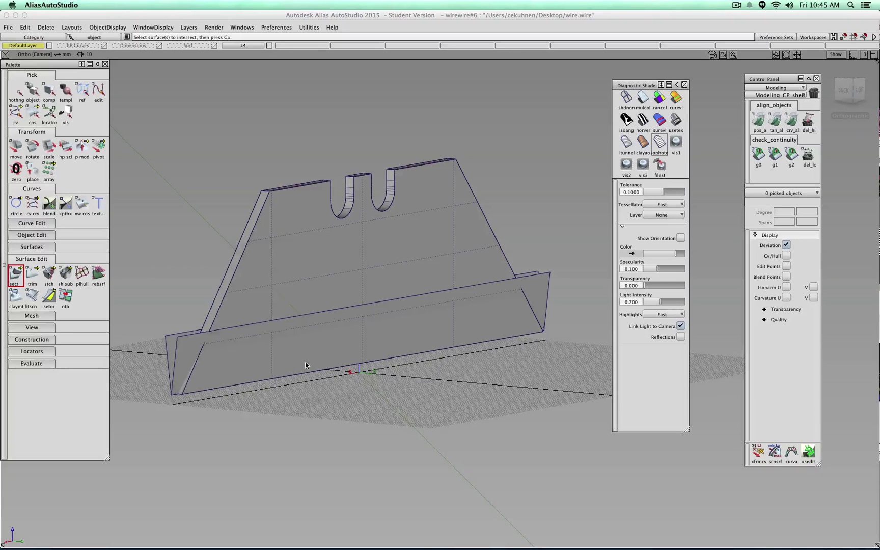
Intersect the near-side planar cap of the notched part with the nearer V-shaped draft surface
{"action": "left_click", "coordinate": [307, 279]}
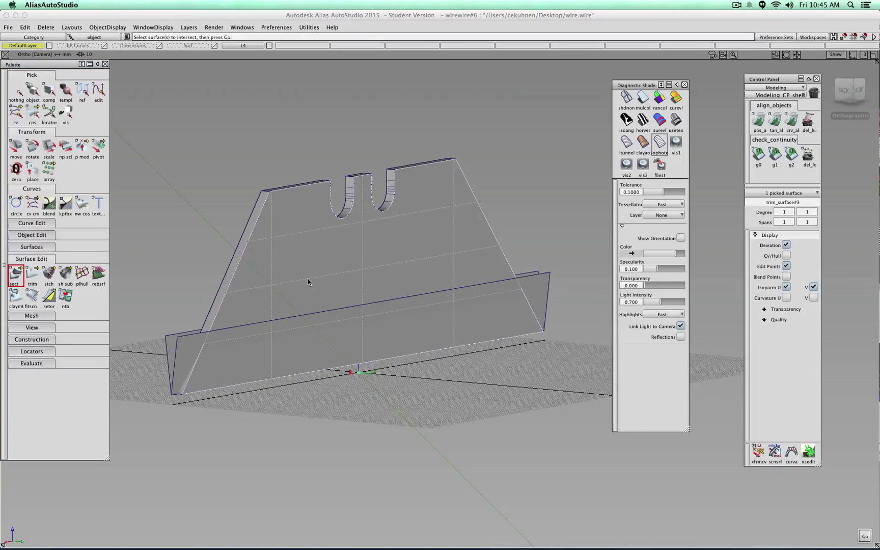
{"action": "key", "text": "space"}
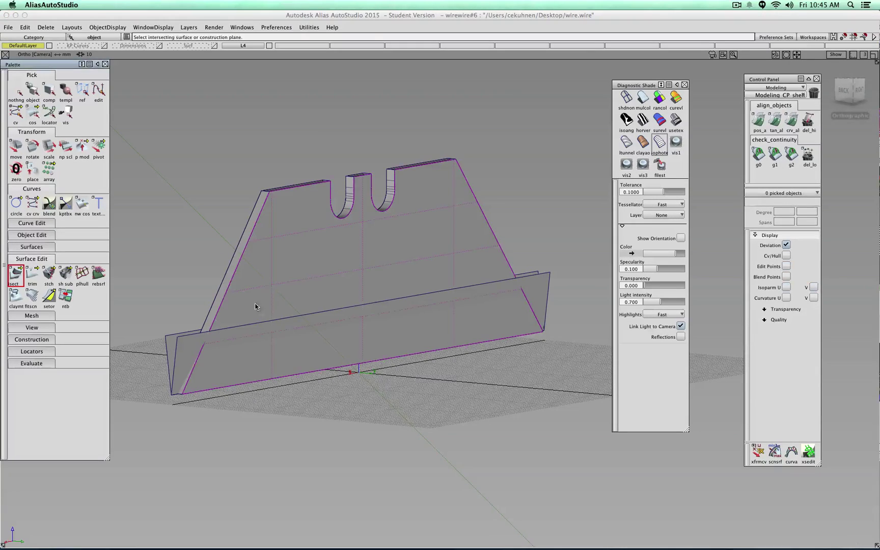
{"action": "left_click", "coordinate": [190, 349]}
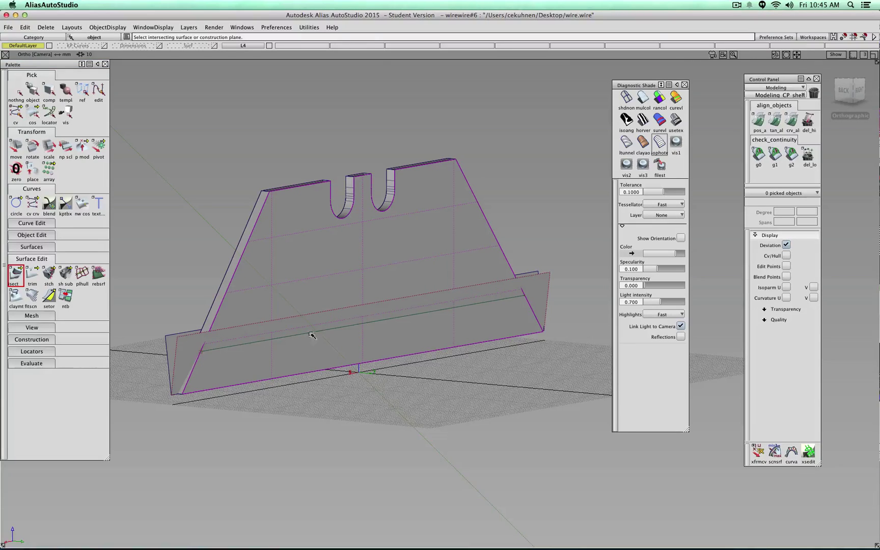
Trim the near-side planar cap with the Trim tool, discarding the region below its intersection curve
{"action": "left_click_drag", "start_coordinate": [203, 236], "coordinate": [201, 221], "text": "ctrl+shift"}
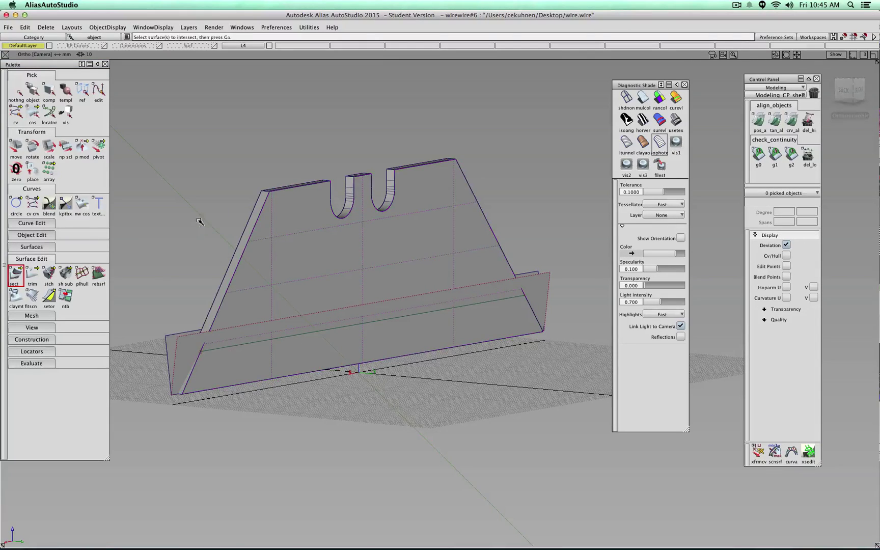
{"action": "left_click", "coordinate": [33, 273]}
{"action": "left_click", "coordinate": [297, 361]}
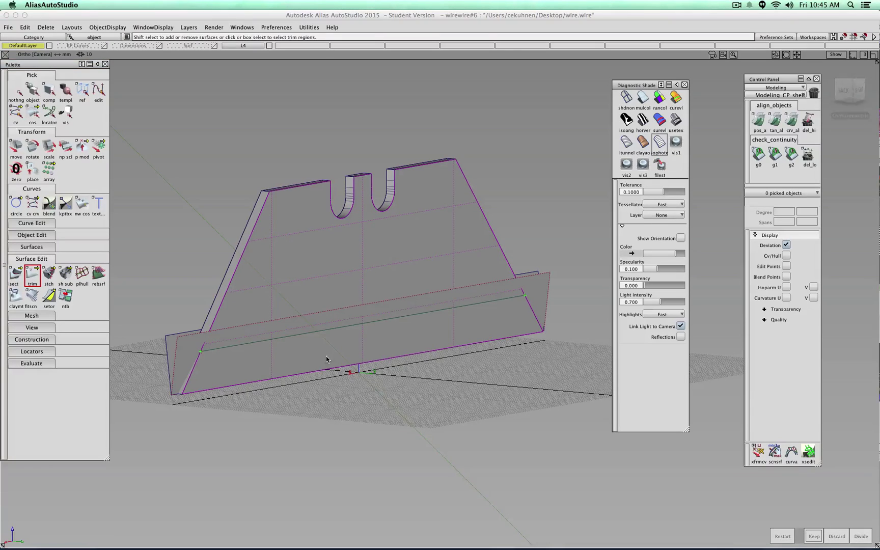
{"action": "left_click", "coordinate": [299, 353]}
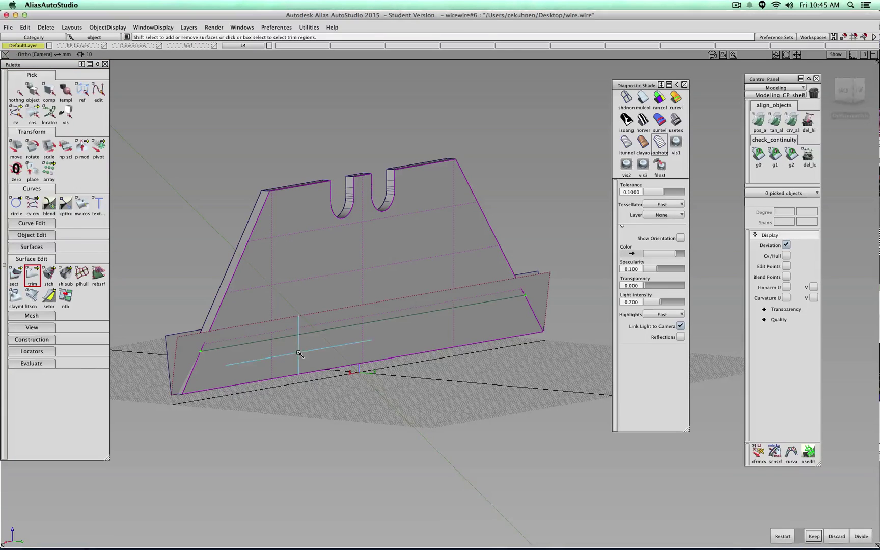
{"action": "left_click", "coordinate": [835, 536]}
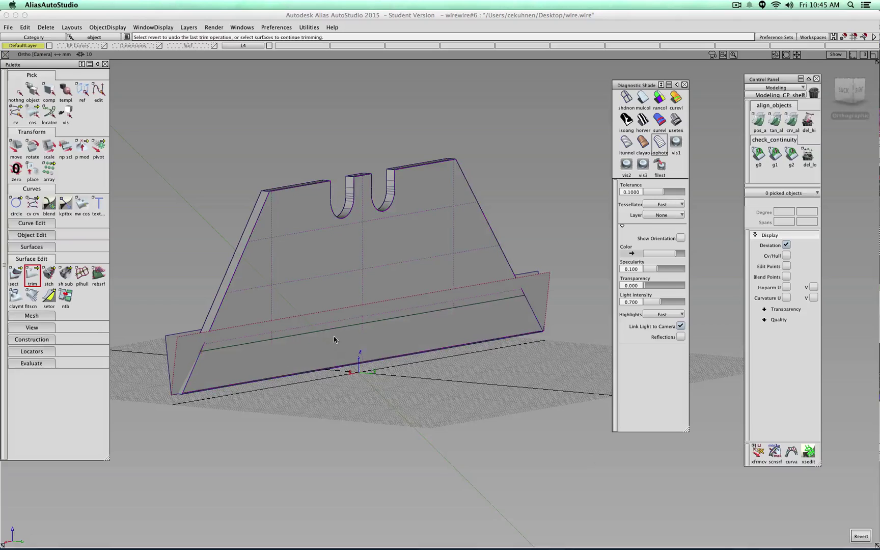
Pick both V-shaped draft surfaces and move them up and back down along the notched part
{"action": "mouse_move", "coordinate": [205, 207]}
{"action": "left_mouse_down", "text": "ctrl+shift"}
{"action": "mouse_move", "coordinate": [204, 167]}
{"action": "mouse_move", "coordinate": [206, 188]}
{"action": "left_mouse_up", "text": "ctrl+shift"}
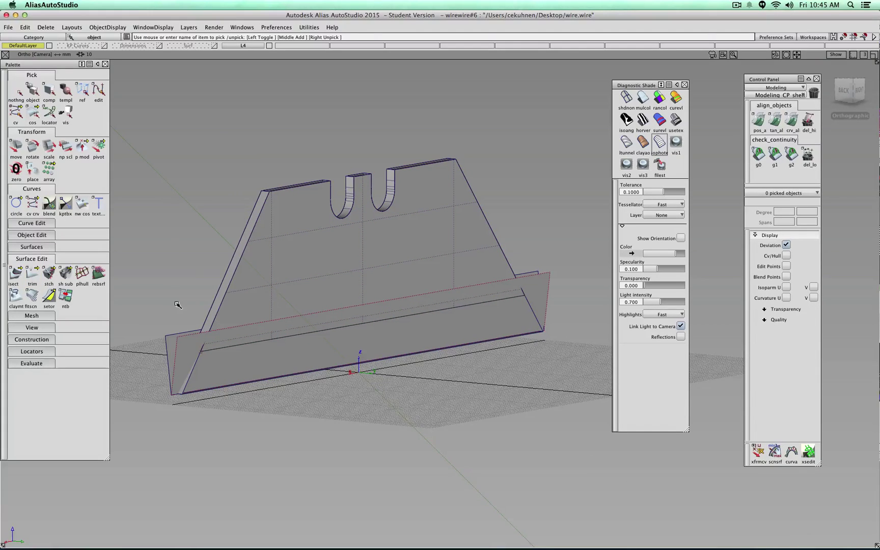
{"action": "left_click", "coordinate": [185, 350]}
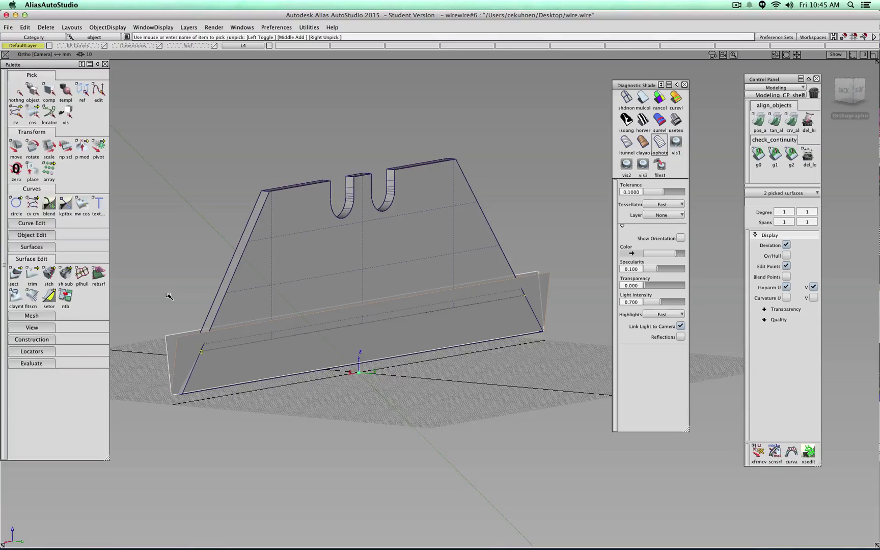
{"action": "right_click_drag", "start_coordinate": [169, 296], "coordinate": [169, 296], "text": "ctrl+shift"}
{"action": "middle_click_drag", "start_coordinate": [150, 249], "coordinate": [153, 239], "text": "ctrl+shift"}
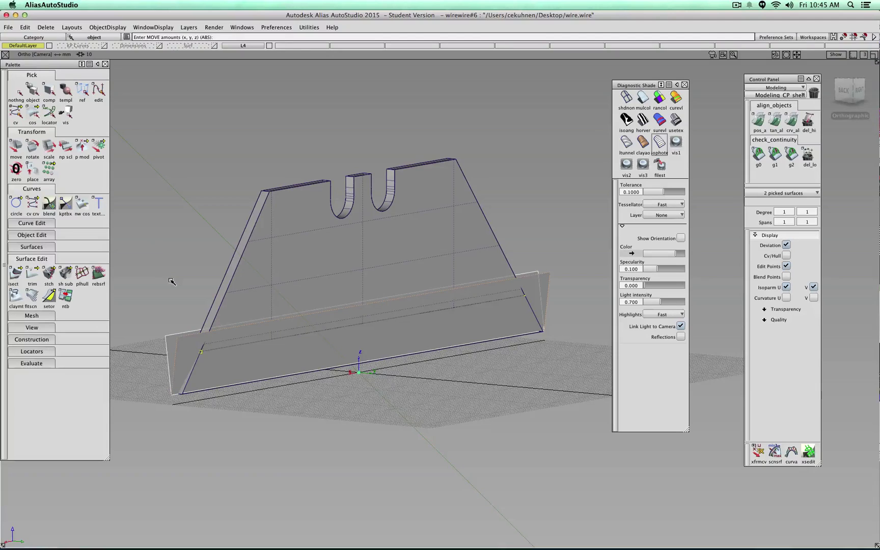
{"action": "right_click_drag", "start_coordinate": [171, 281], "coordinate": [180, 221]}
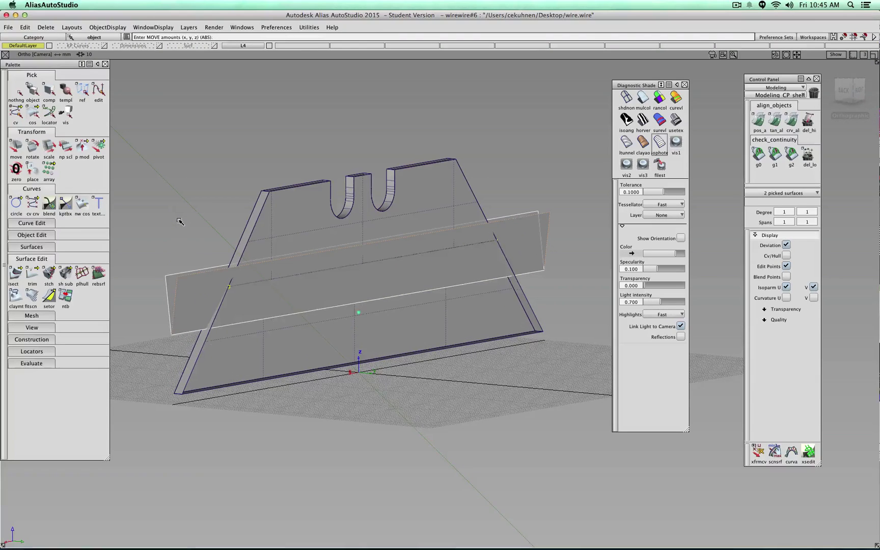
{"action": "left_click_drag", "start_coordinate": [334, 228], "coordinate": [466, 171], "text": "alt+shift"}
{"action": "right_click_drag", "start_coordinate": [473, 217], "coordinate": [476, 256]}
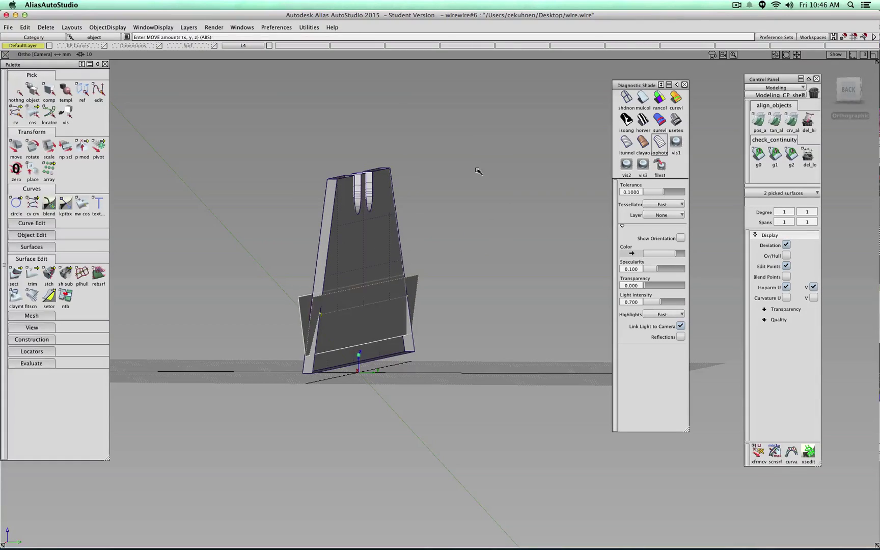
Undo the moves of the V-shaped draft surfaces and their selection
{"action": "key", "text": "super+z"}
{"action": "key", "text": "super+z"}
{"action": "key", "text": "super+z"}
{"action": "key", "text": "super+z"}
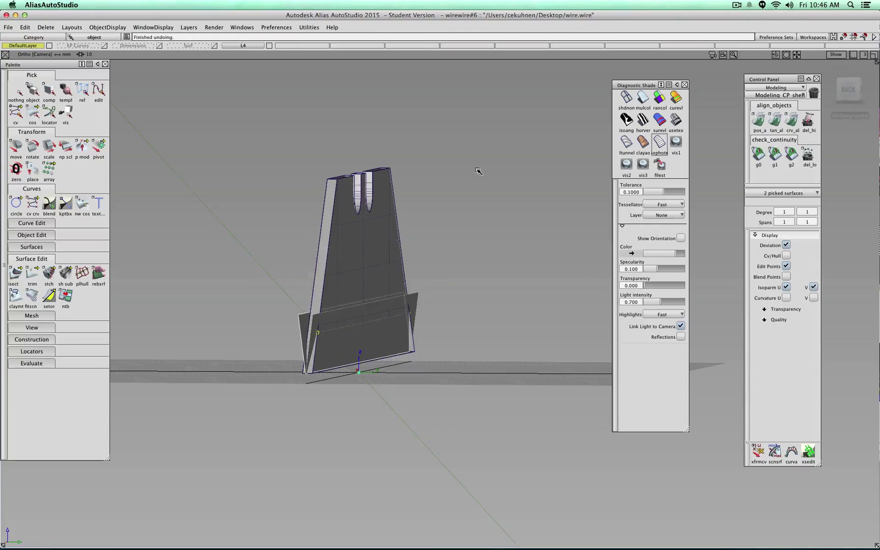
Intersect the planar cap on the opposite side of the notched part with the V-shaped draft surface facing it
{"action": "left_click_drag", "start_coordinate": [477, 169], "coordinate": [481, 199], "text": "alt+shift"}
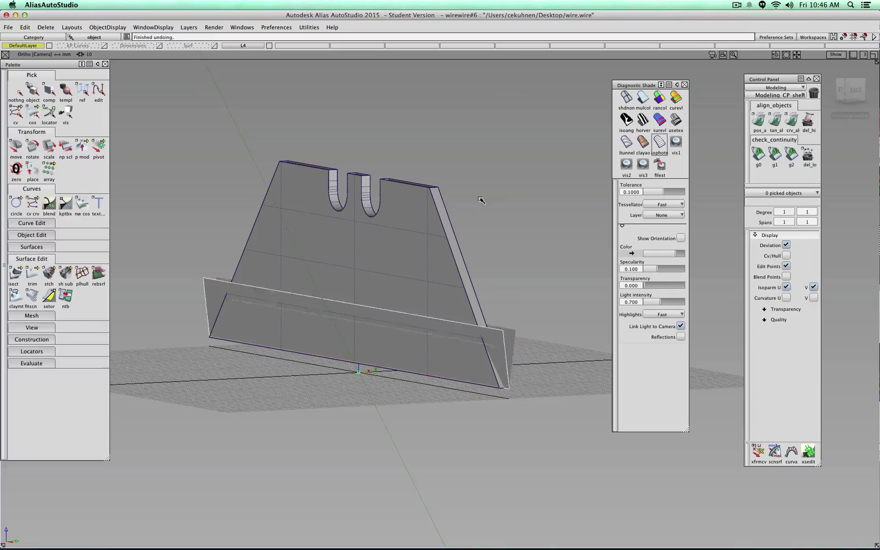
{"action": "left_click", "coordinate": [16, 274]}
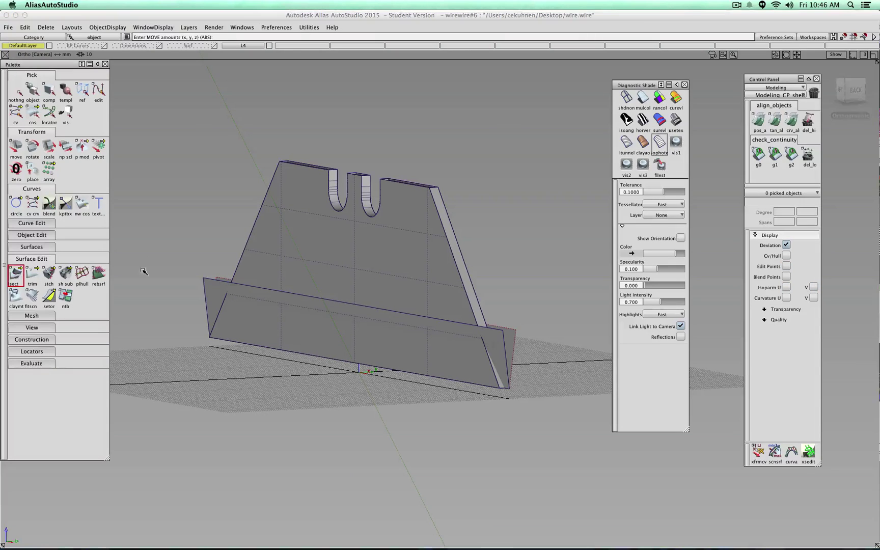
{"action": "left_click", "coordinate": [406, 260]}
{"action": "left_click", "coordinate": [499, 349]}
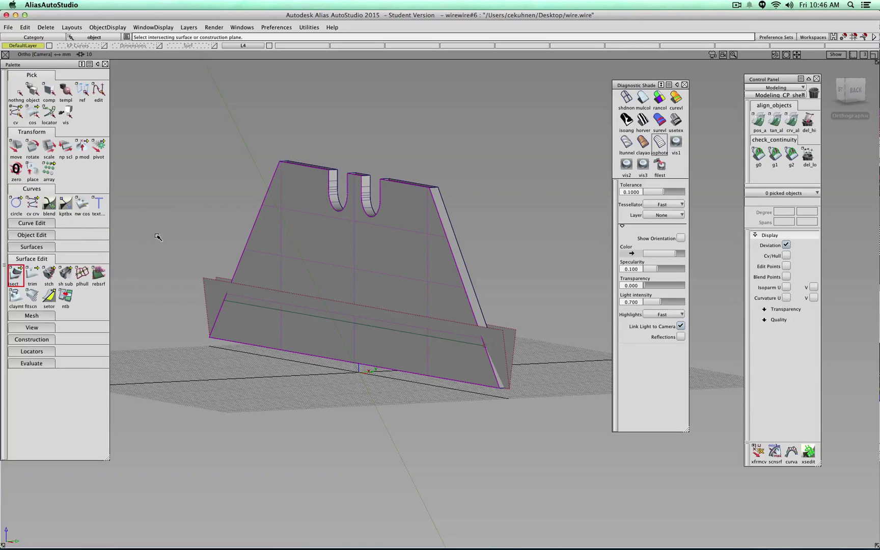
Trim the opposite-side planar cap, discarding the region below its intersection curve
{"action": "left_click", "coordinate": [33, 276]}
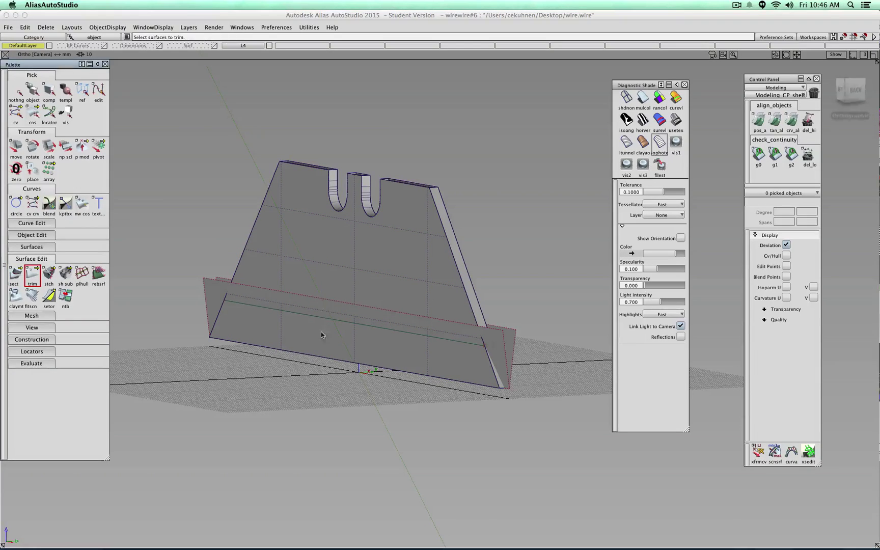
{"action": "left_click", "coordinate": [304, 336]}
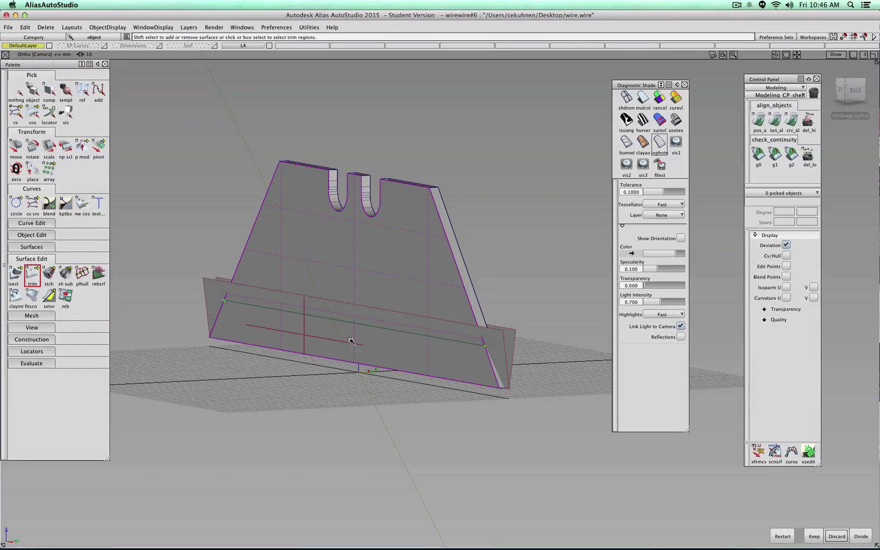
{"action": "key", "text": "space"}
Enable 3D Trimming with the Intersect method in the Trim tool's options
{"action": "mouse_move", "coordinate": [347, 351]}
{"action": "left_mouse_down", "text": "alt+shift"}
{"action": "mouse_move", "coordinate": [334, 407]}
{"action": "mouse_move", "coordinate": [321, 345]}
{"action": "mouse_move", "coordinate": [328, 359]}
{"action": "mouse_move", "coordinate": [514, 261]}
{"action": "left_mouse_up", "text": "alt+shift"}
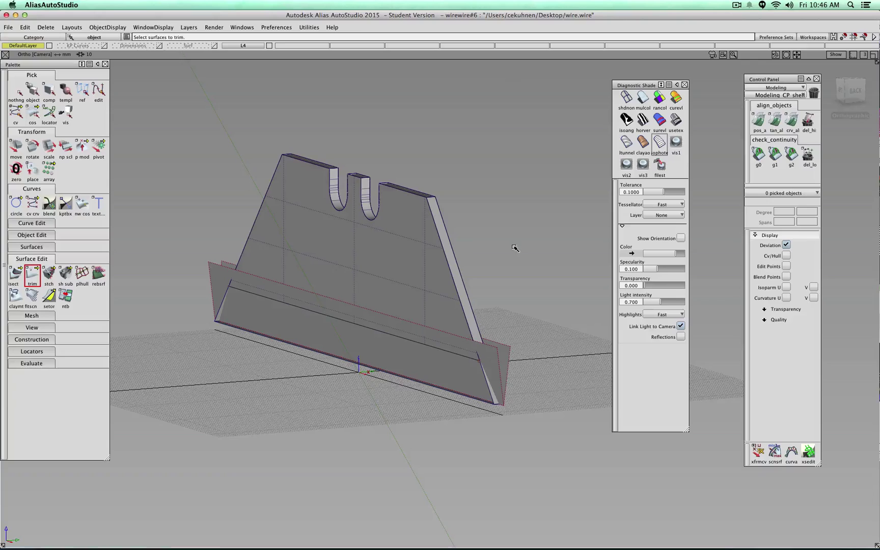
{"action": "double_click", "coordinate": [32, 275]}
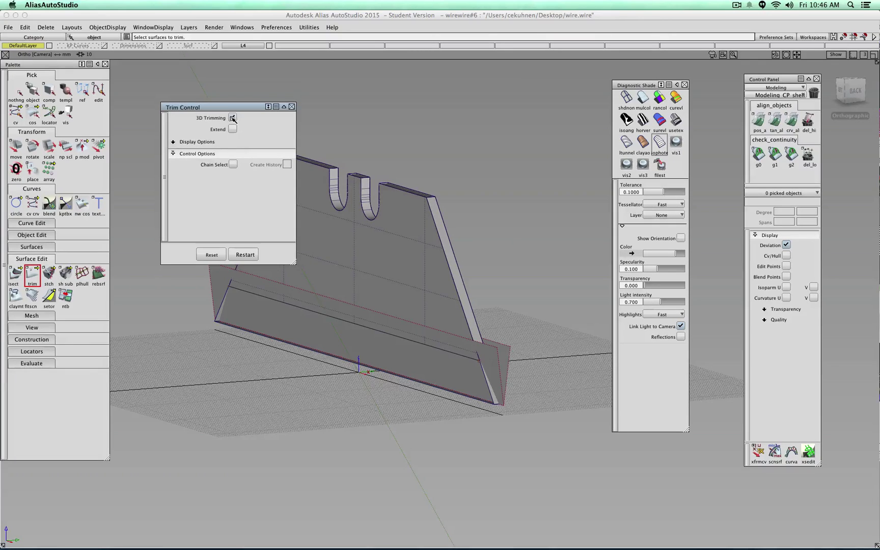
{"action": "left_click", "coordinate": [232, 117]}
{"action": "left_click", "coordinate": [252, 129]}
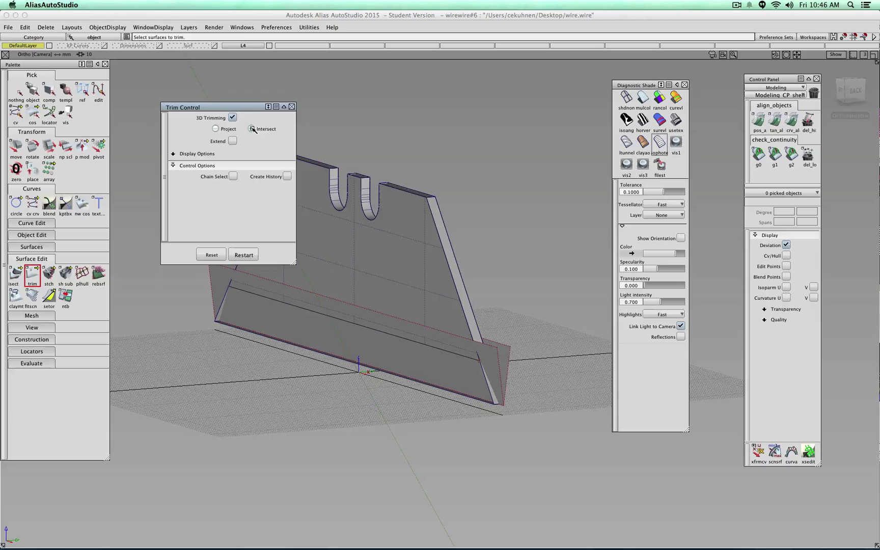
{"action": "left_click", "coordinate": [291, 106]}
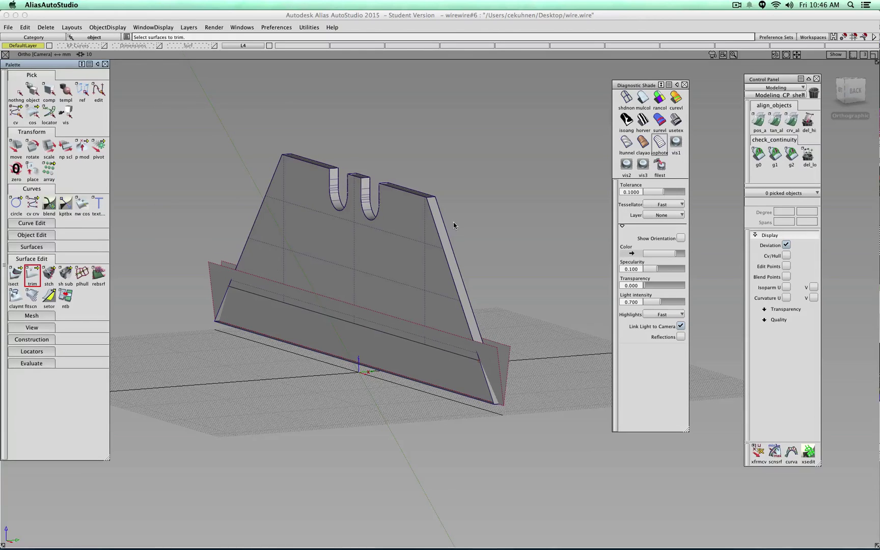
Trim one slanted end face of the notched part against the V-shaped draft surfaces, keeping its upper region
{"action": "left_click", "coordinate": [457, 278]}
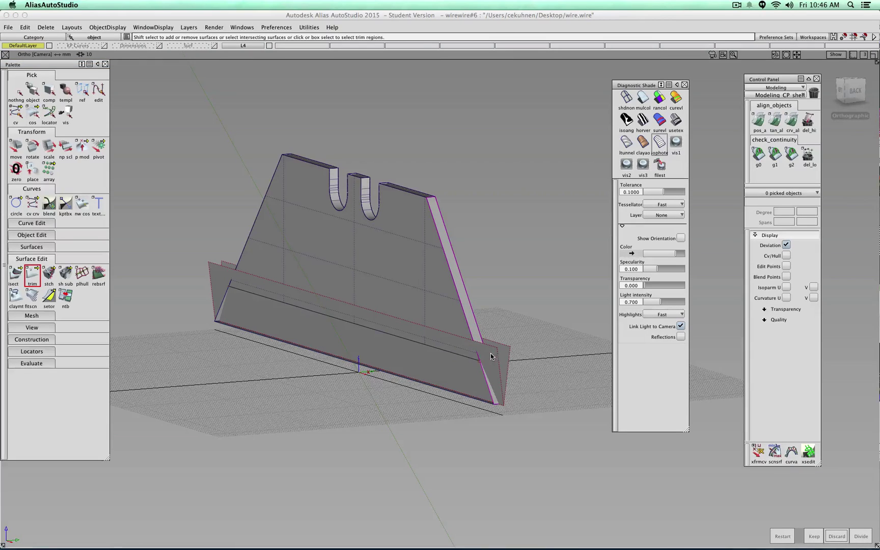
{"action": "right_click_drag", "start_coordinate": [517, 313], "coordinate": [520, 341], "text": "alt+shift"}
{"action": "middle_click_drag", "start_coordinate": [517, 338], "coordinate": [397, 246], "text": "alt+shift"}
{"action": "right_click_drag", "start_coordinate": [397, 246], "coordinate": [413, 327], "text": "alt+shift"}
{"action": "left_click", "coordinate": [406, 338]}
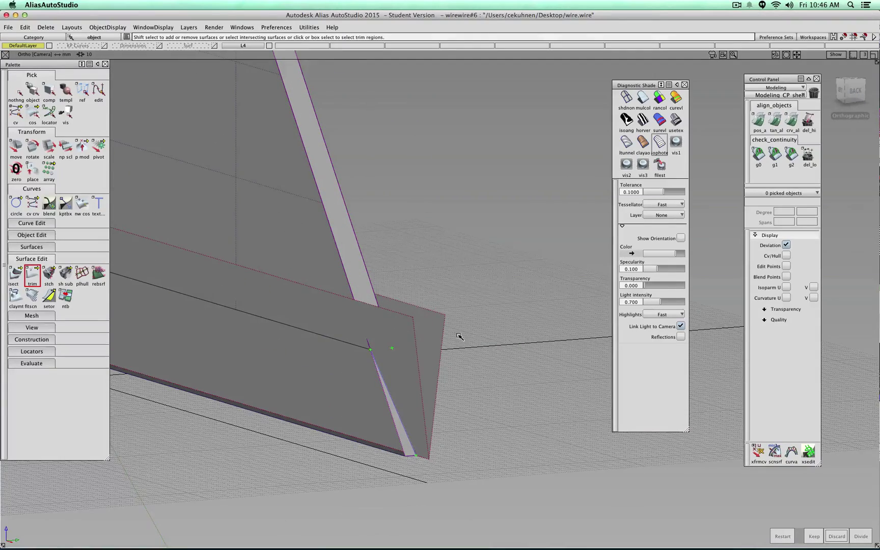
{"action": "left_click_drag", "start_coordinate": [458, 338], "coordinate": [415, 317], "text": "alt+shift"}
{"action": "scroll", "coordinate": [386, 367], "scroll_direction": "up", "scroll_amount": 5}
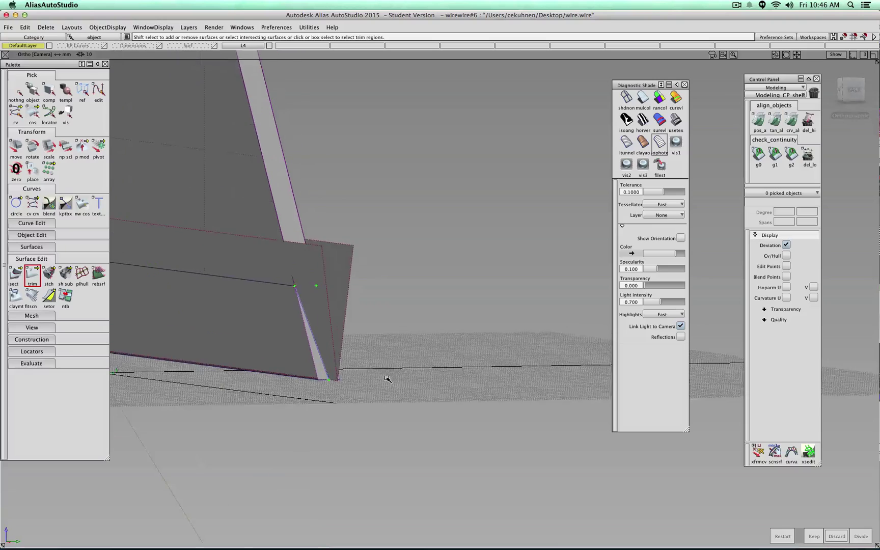
{"action": "scroll", "coordinate": [387, 377], "scroll_direction": "down", "scroll_amount": 6}
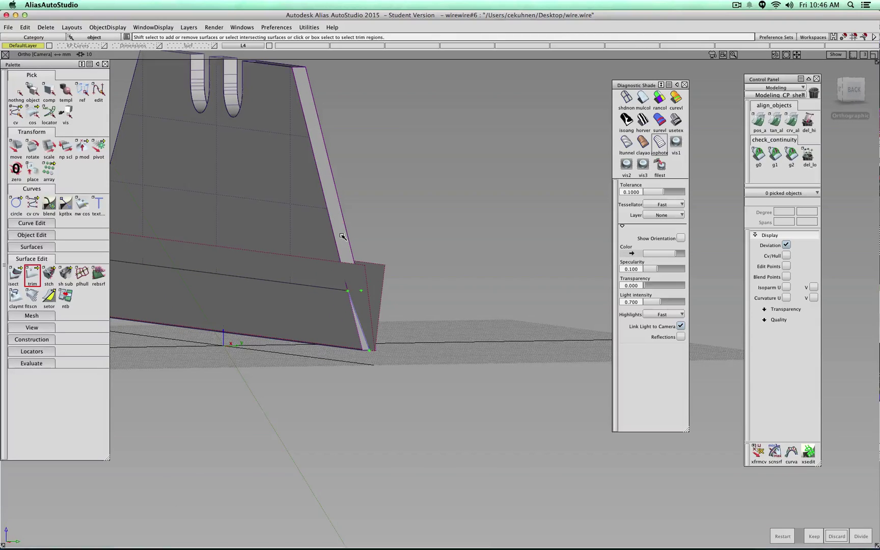
{"action": "scroll", "coordinate": [343, 240], "scroll_direction": "down", "scroll_amount": 5}
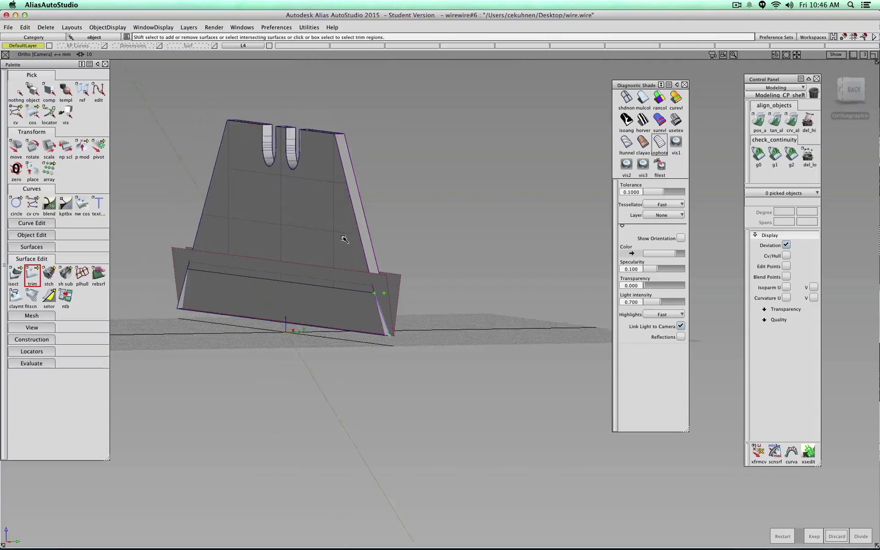
{"action": "scroll", "coordinate": [356, 249], "scroll_direction": "up", "scroll_amount": 5}
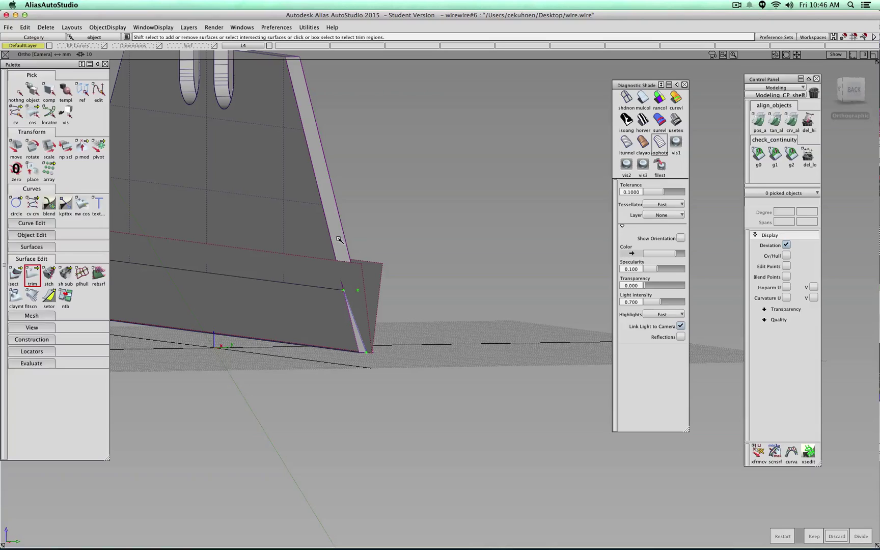
{"action": "left_click", "coordinate": [339, 239]}
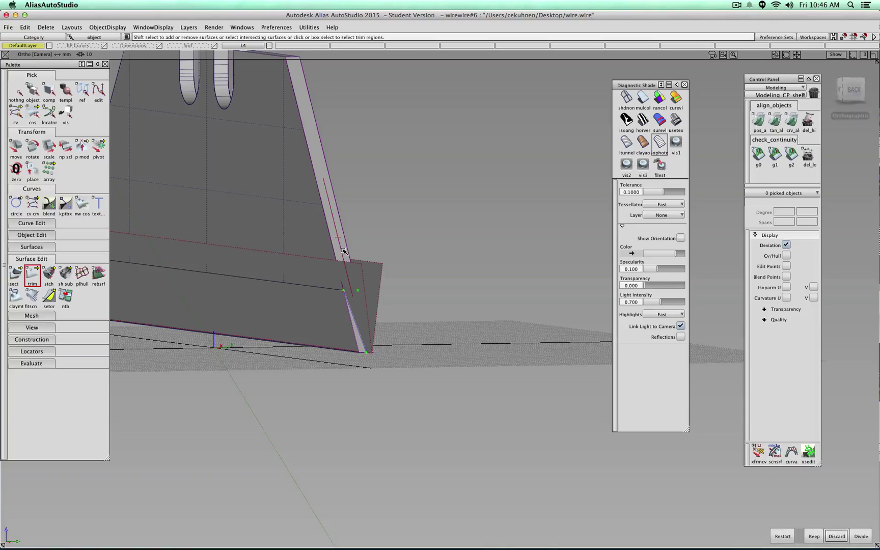
{"action": "left_click", "coordinate": [814, 536]}
Trim the slanted end face at the other end against the V-shaped draft surfaces, keeping its upper region
{"action": "left_click_drag", "start_coordinate": [353, 367], "coordinate": [326, 320], "text": "alt+shift"}
{"action": "right_click_drag", "start_coordinate": [326, 320], "coordinate": [304, 325], "text": "alt+shift"}
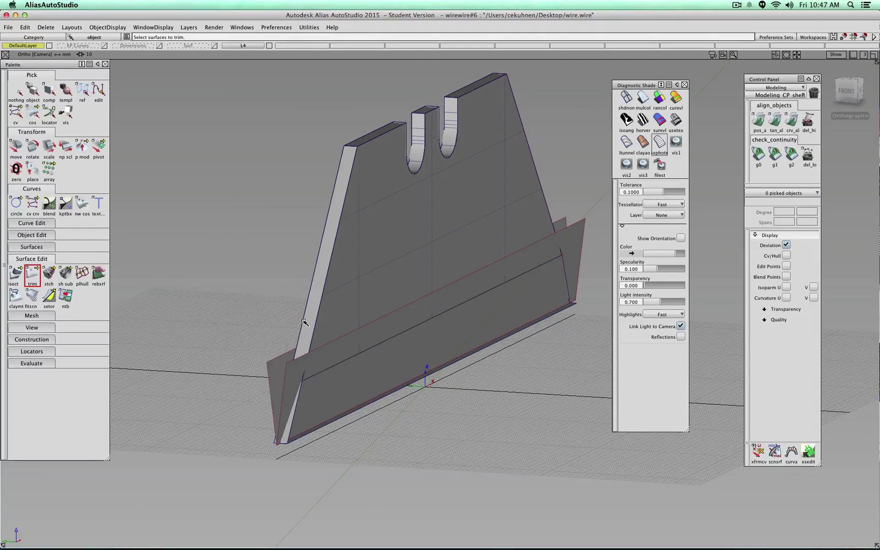
{"action": "left_click", "coordinate": [302, 354]}
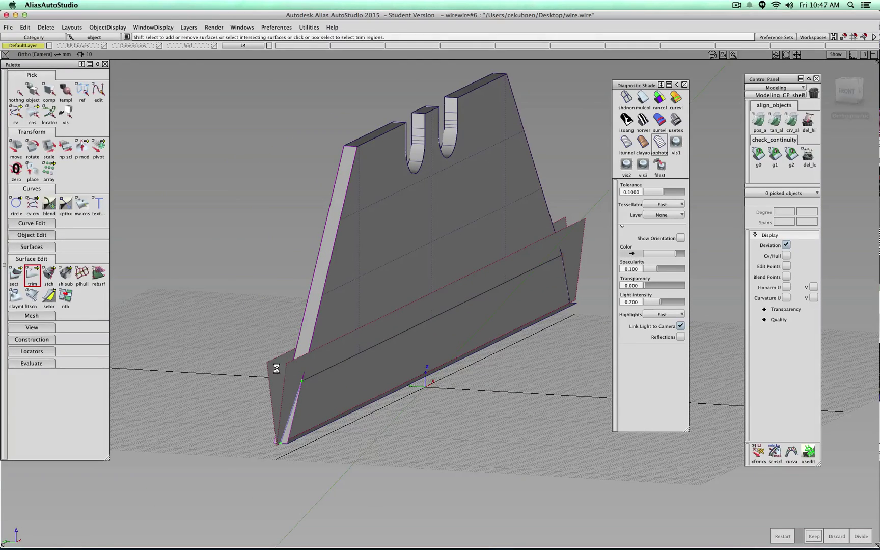
{"action": "left_click", "coordinate": [310, 314]}
{"action": "key", "text": "space"}
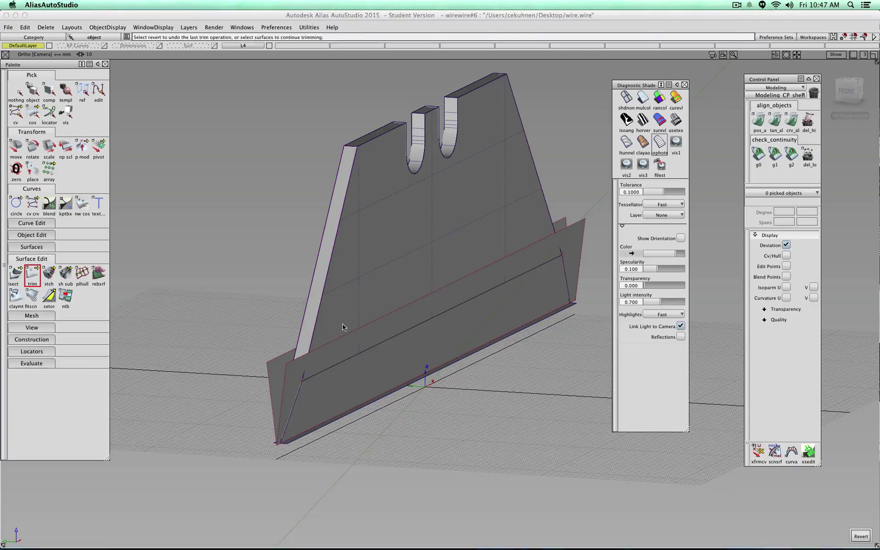
Restart the Trim tool with 3D Trimming turned off in its options
{"action": "left_click_drag", "start_coordinate": [242, 290], "coordinate": [243, 280], "text": "ctrl+shift"}
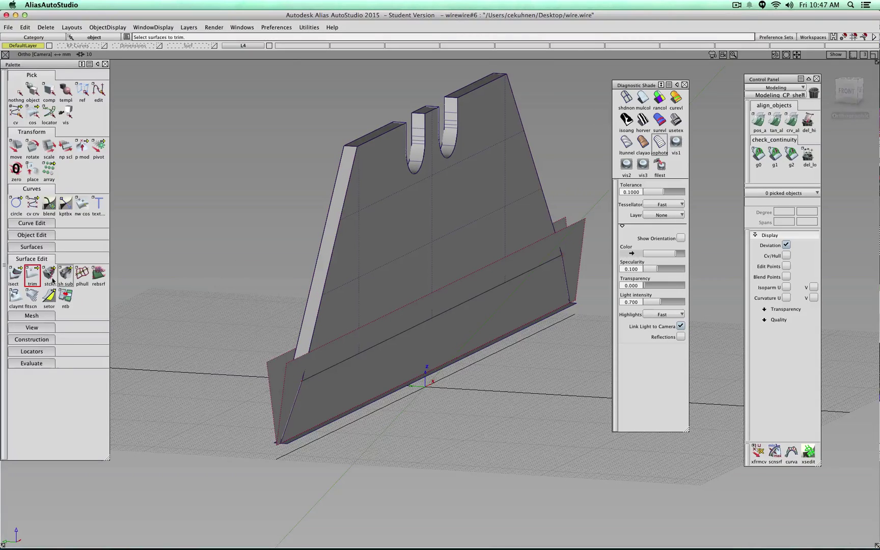
{"action": "left_click", "coordinate": [34, 275]}
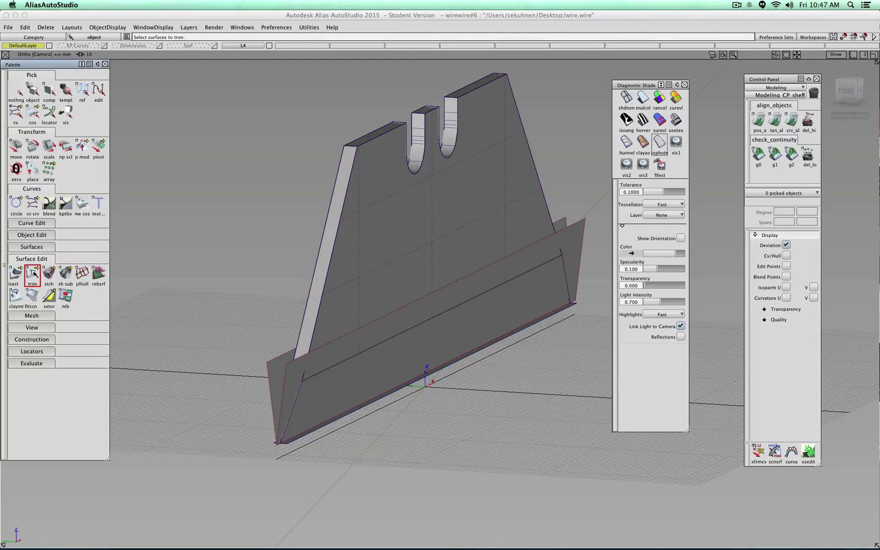
{"action": "double_click", "coordinate": [31, 274]}
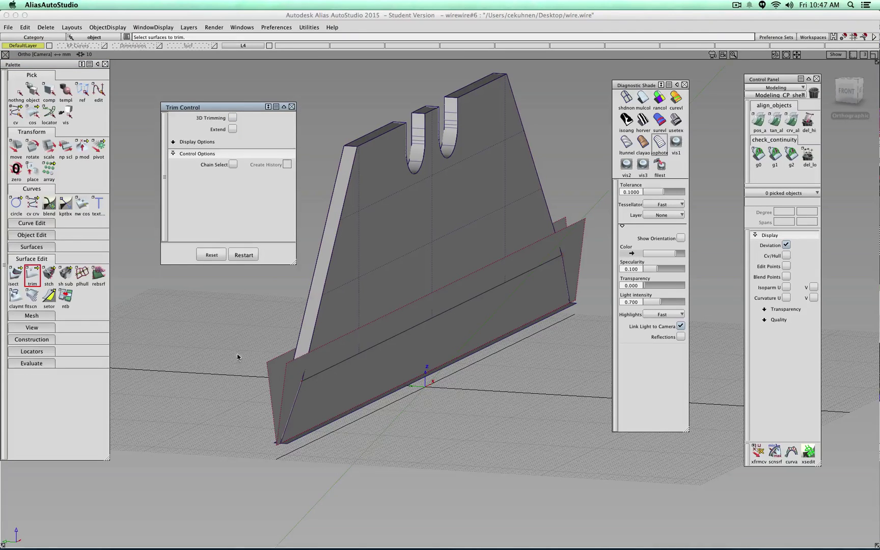
Try to trim the near V-shaped draft surface by discarding the region above its intersection curve
{"action": "left_click", "coordinate": [293, 377]}
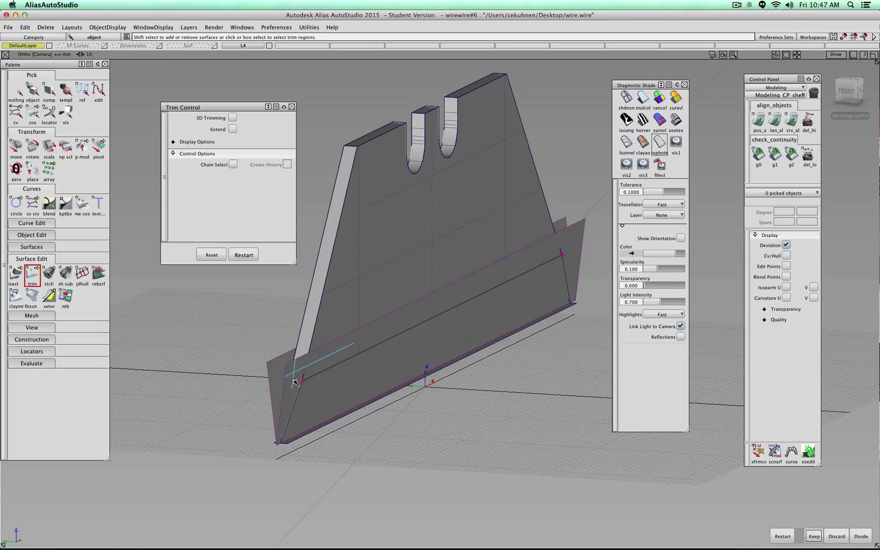
{"action": "left_click", "coordinate": [834, 537]}
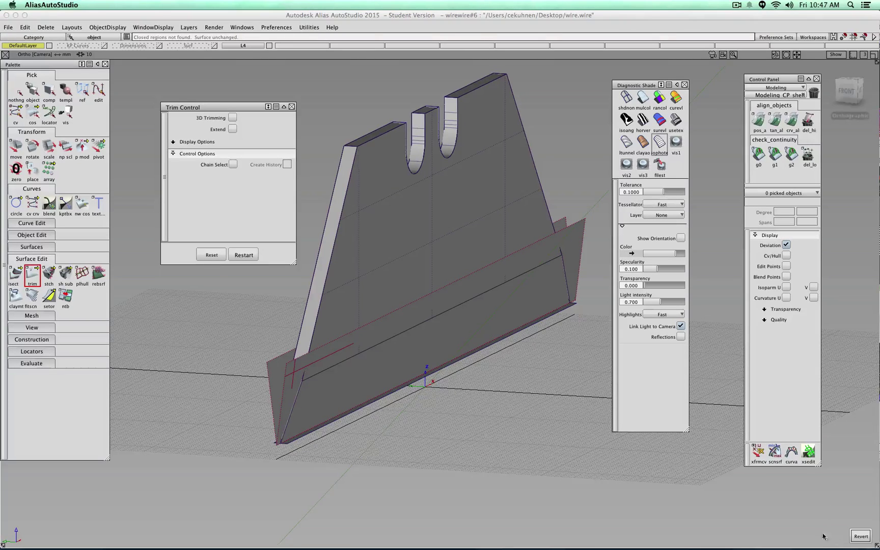
{"action": "left_click_drag", "start_coordinate": [530, 376], "coordinate": [441, 365], "text": "alt+shift"}
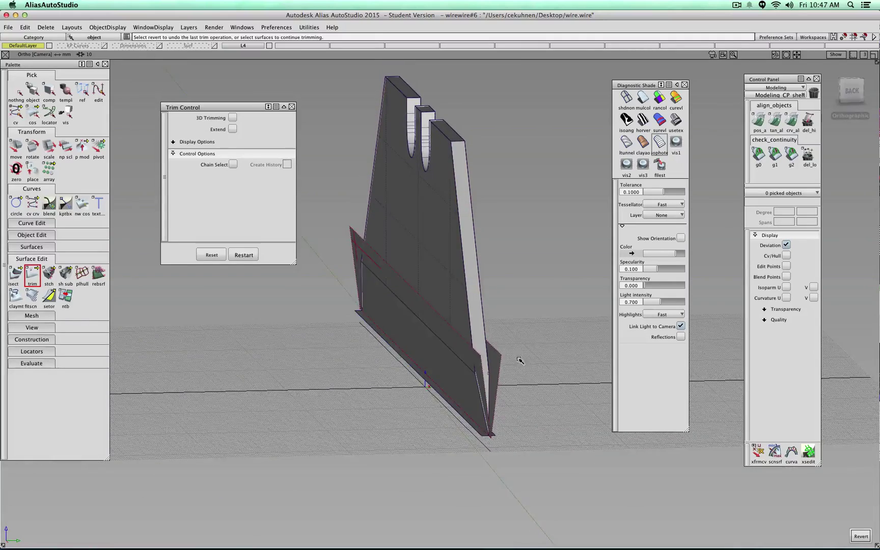
Try to trim the V-shaped draft surface on the opposite side of the part by discarding its upper region
{"action": "left_click_drag", "start_coordinate": [520, 359], "coordinate": [379, 359], "text": "alt+shift"}
{"action": "left_click", "coordinate": [326, 352]}
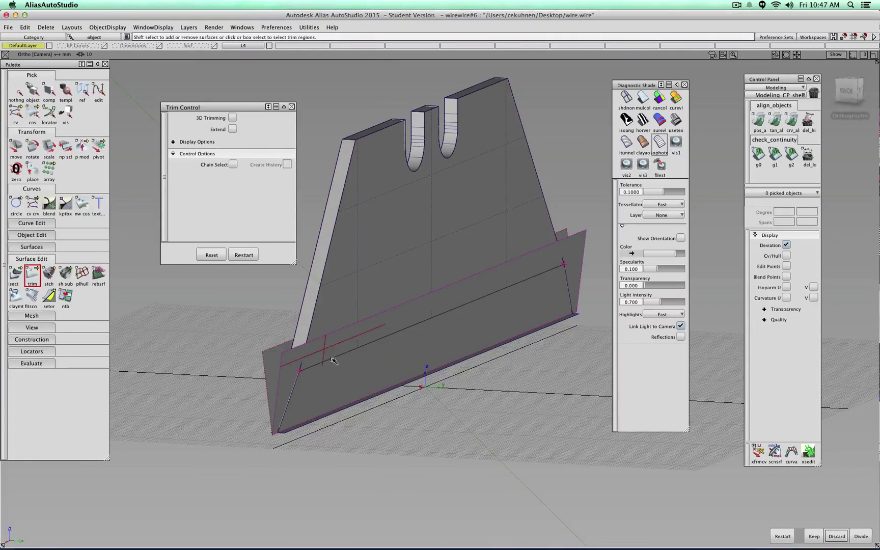
{"action": "left_click", "coordinate": [334, 362]}
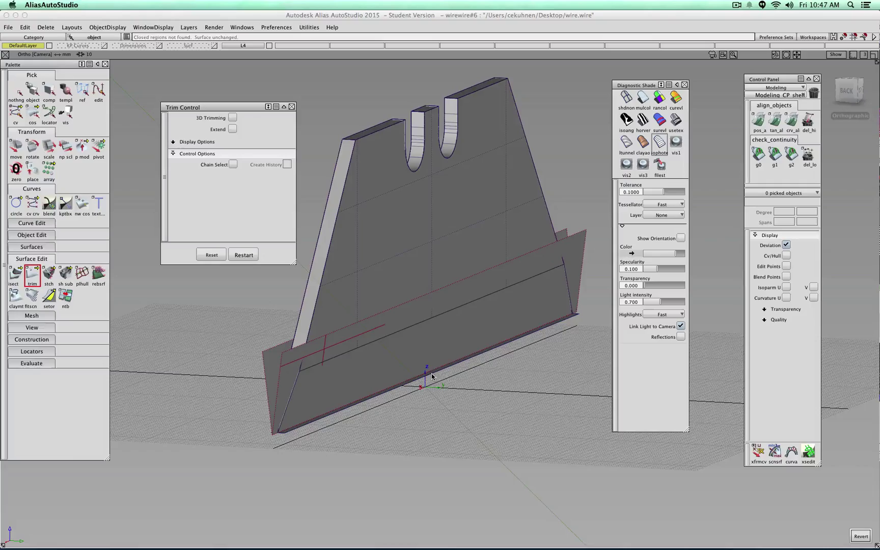
Examine the V-shaped draft surfaces and their intersection curves in wireframe by picking and unpicking them
{"action": "left_click_drag", "start_coordinate": [302, 399], "coordinate": [382, 377], "text": "alt+shift"}
{"action": "left_click", "coordinate": [624, 99]}
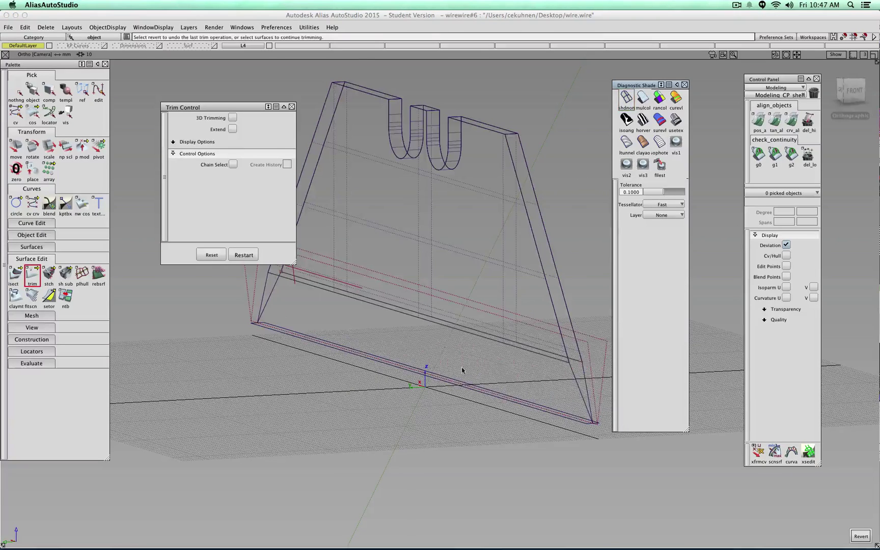
{"action": "mouse_move", "coordinate": [272, 372]}
{"action": "left_mouse_down", "text": "ctrl+shift"}
{"action": "mouse_move", "coordinate": [273, 356]}
{"action": "mouse_move", "coordinate": [280, 379]}
{"action": "left_mouse_up", "text": "ctrl+shift"}
{"action": "left_click_drag", "start_coordinate": [230, 228], "coordinate": [260, 255]}
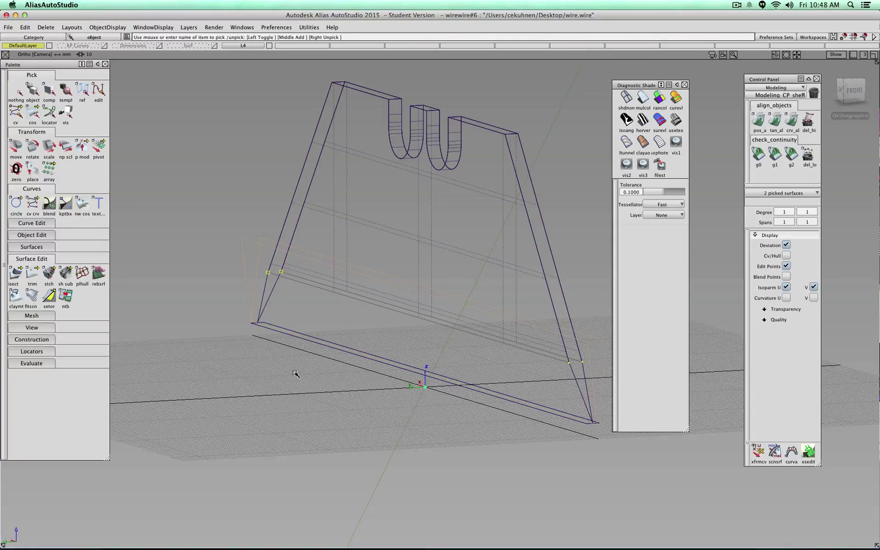
{"action": "left_click_drag", "start_coordinate": [321, 457], "coordinate": [323, 436], "text": "ctrl+shift"}
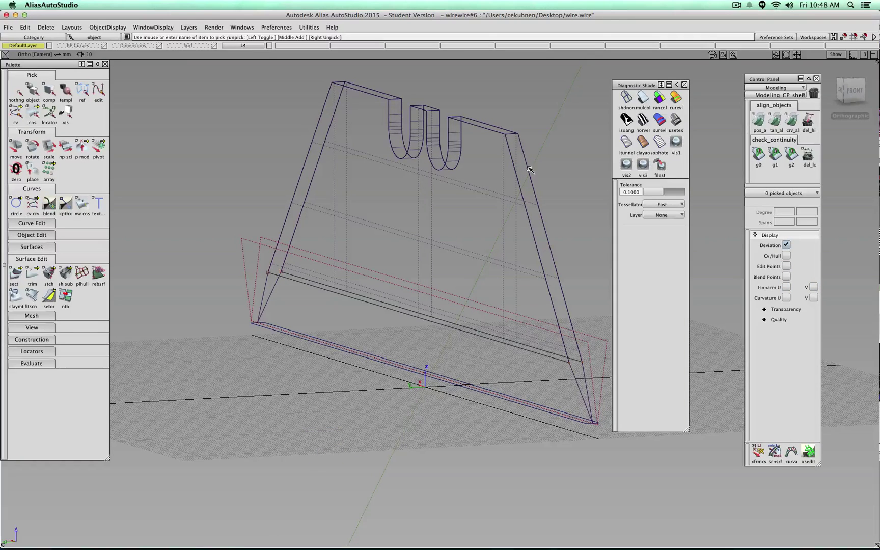
Compare the grouped side and end surfaces with the draft surfaces in shaded and wireframe display, picking and unpicking the group
{"action": "left_click", "coordinate": [642, 98]}
{"action": "left_click", "coordinate": [519, 160]}
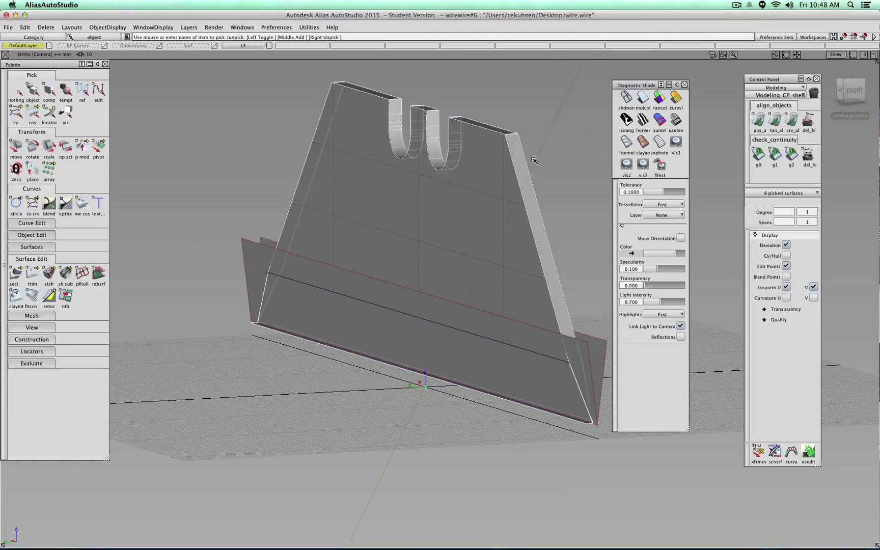
{"action": "left_click", "coordinate": [626, 97]}
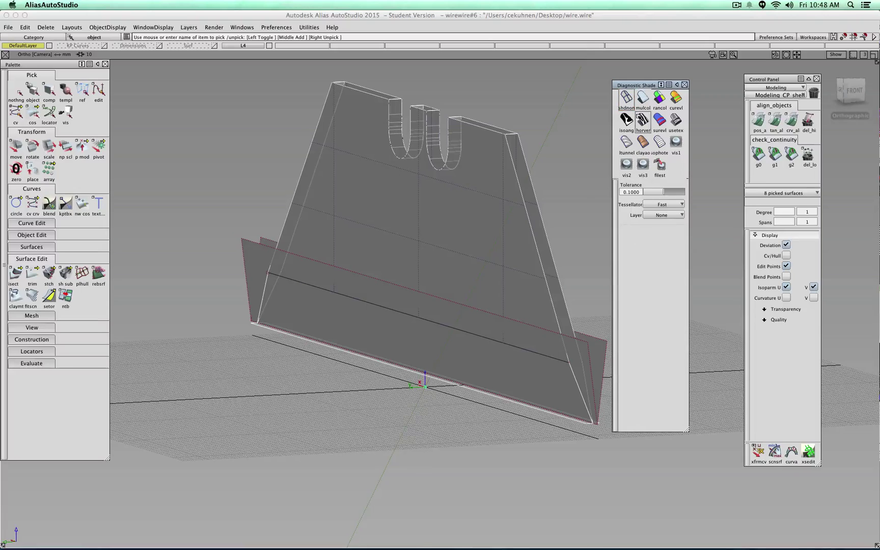
{"action": "left_click_drag", "start_coordinate": [592, 159], "coordinate": [613, 122], "text": "ctrl+shift"}
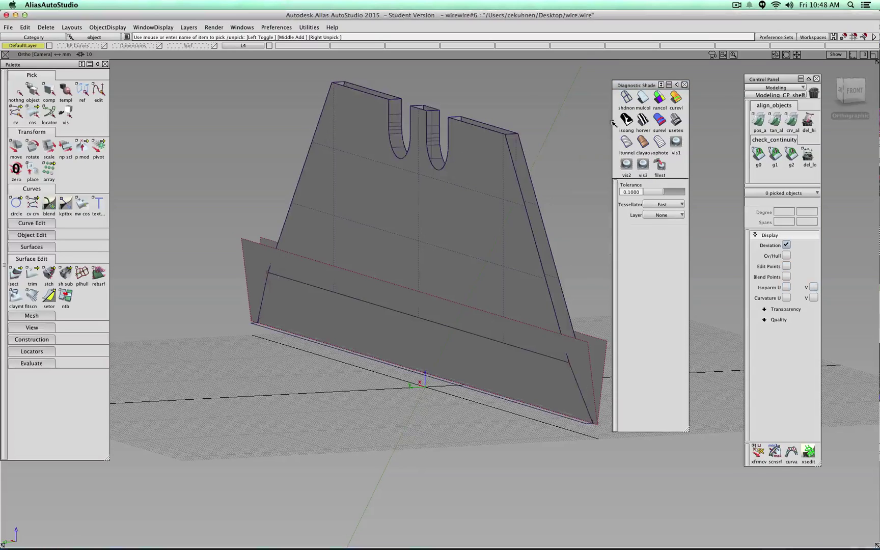
{"action": "left_click", "coordinate": [625, 99]}
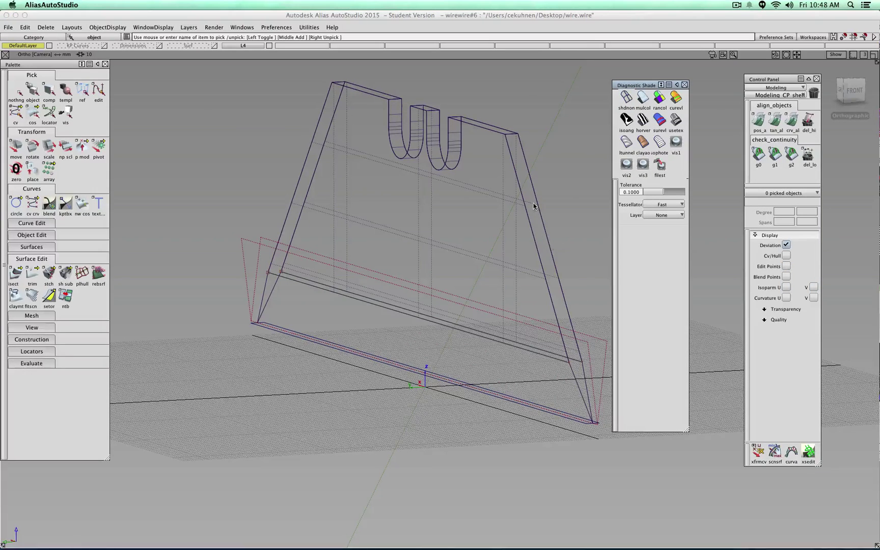
{"action": "left_click_drag", "start_coordinate": [562, 210], "coordinate": [526, 173], "text": "ctrl+shift"}
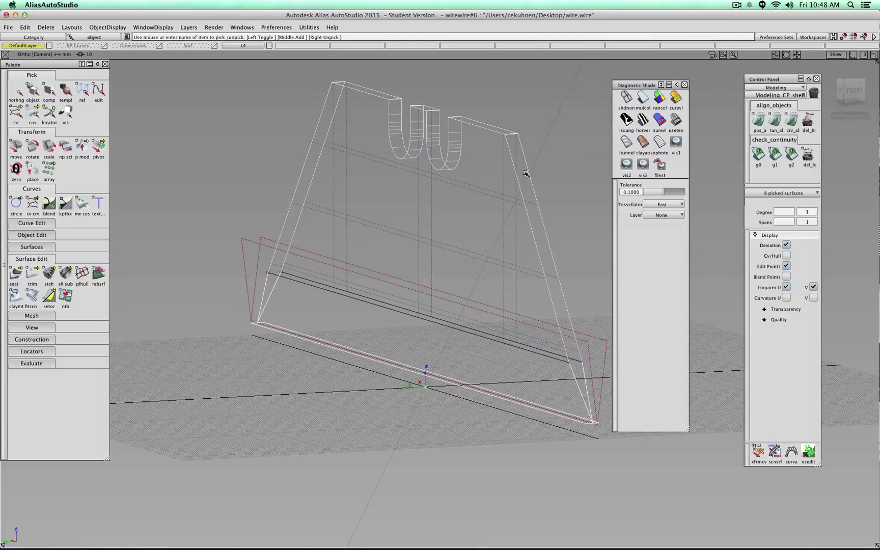
{"action": "left_click_drag", "start_coordinate": [216, 346], "coordinate": [211, 340], "text": "ctrl+shift"}
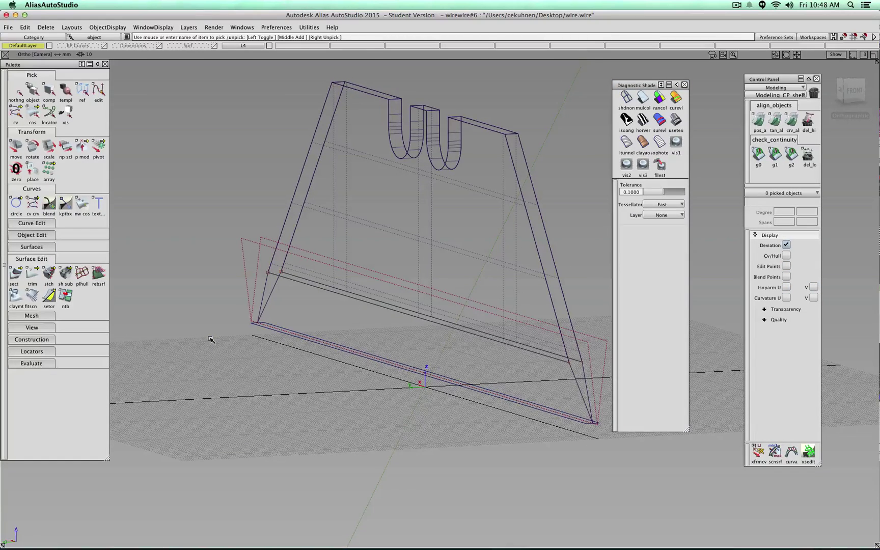
{"action": "mouse_move", "coordinate": [210, 339]}
{"action": "left_mouse_down", "text": "ctrl+shift"}
{"action": "mouse_move", "coordinate": [214, 327]}
{"action": "mouse_move", "coordinate": [218, 356]}
{"action": "mouse_move", "coordinate": [216, 317]}
{"action": "mouse_move", "coordinate": [219, 324]}
{"action": "left_mouse_up", "text": "ctrl+shift"}
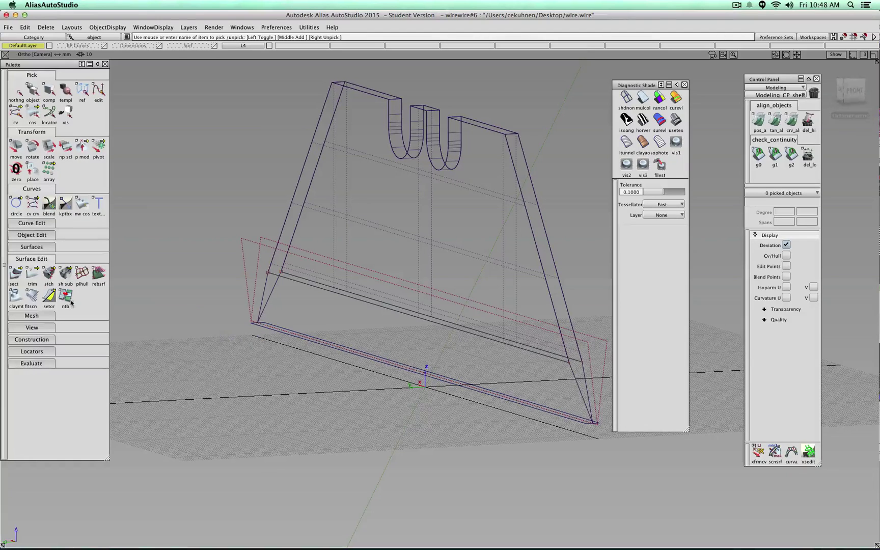
Restart the Trim tool with 3D Trimming on in Intersect mode and restore multi-color shading
{"action": "left_click", "coordinate": [32, 275]}
{"action": "left_click", "coordinate": [232, 118]}
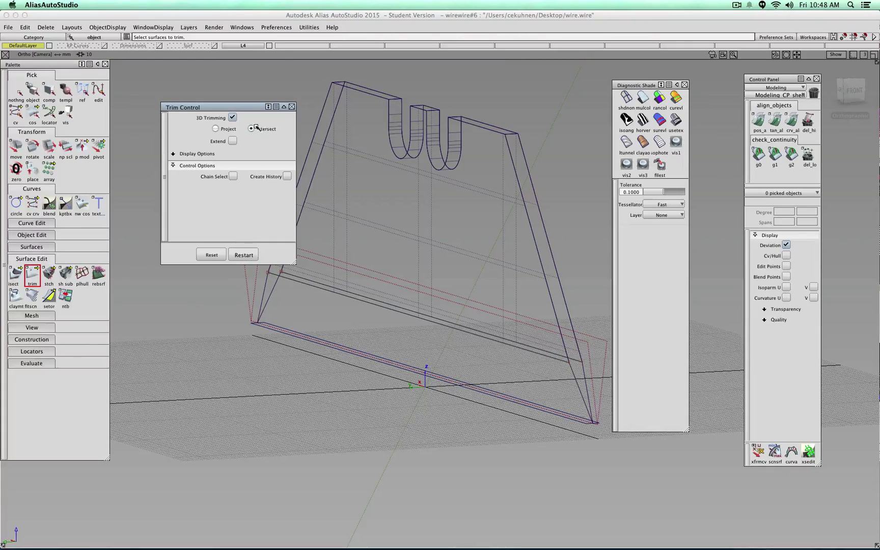
{"action": "left_click", "coordinate": [173, 154]}
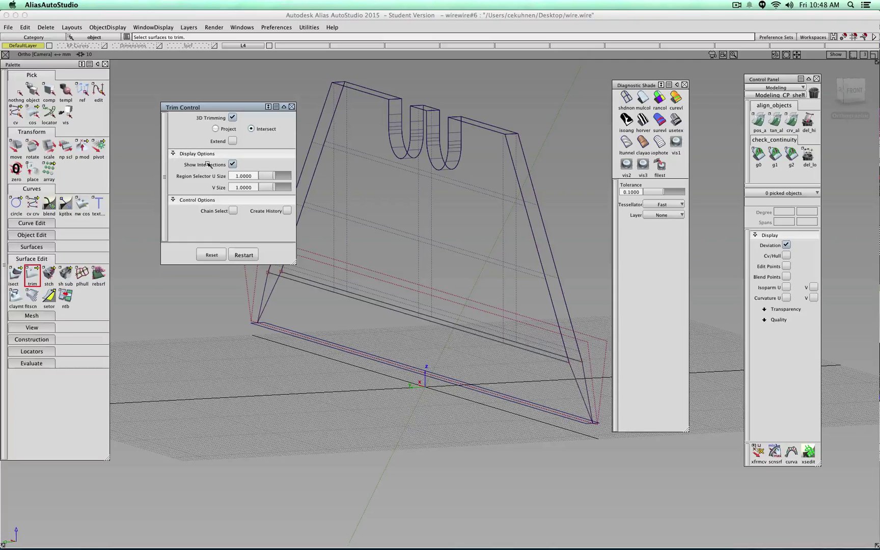
{"action": "left_click", "coordinate": [292, 106]}
{"action": "left_click", "coordinate": [643, 98]}
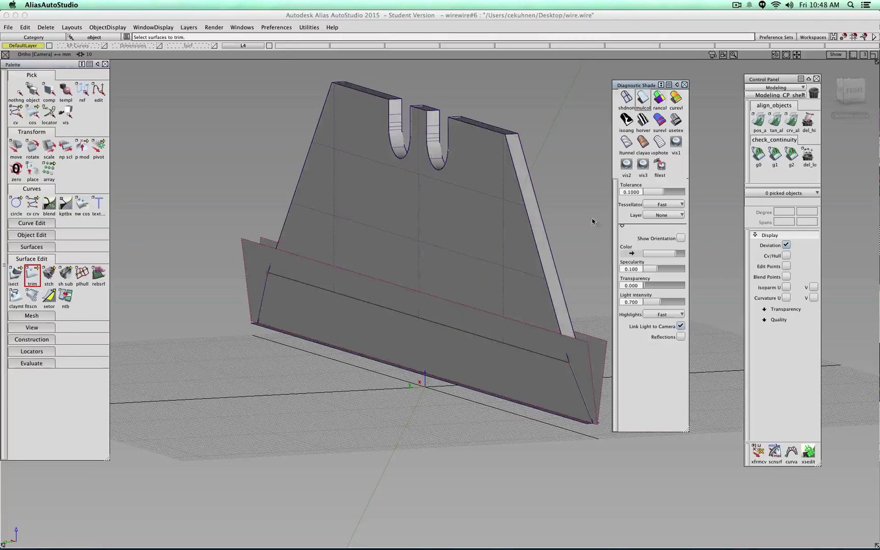
Trim one V-shaped draft surface to the part's outline, removing the excess beyond the end faces and above the intersection line
{"action": "left_click", "coordinate": [583, 369]}
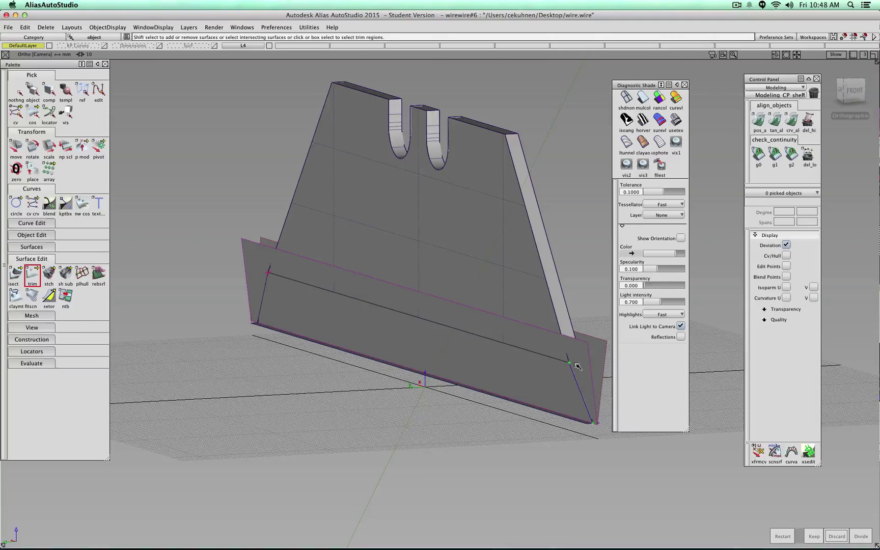
{"action": "left_click_drag", "start_coordinate": [334, 365], "coordinate": [260, 342], "text": "alt+shift"}
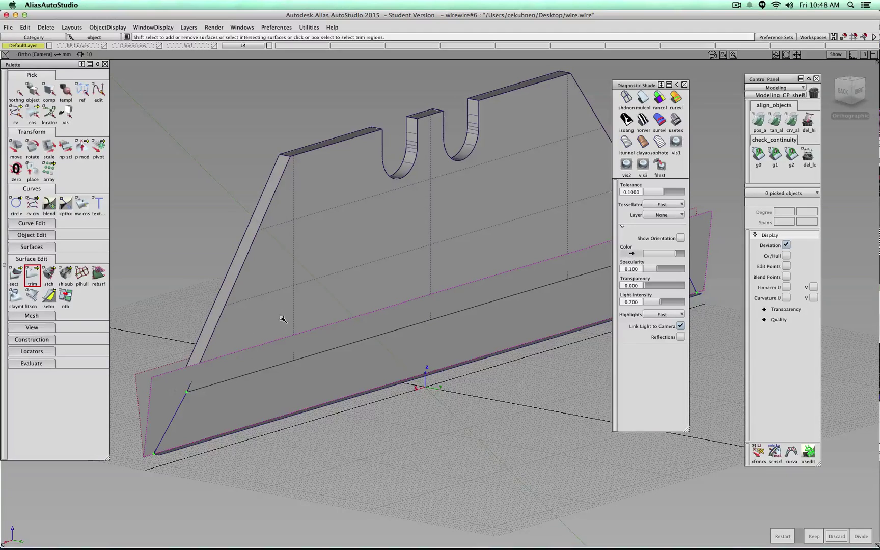
{"action": "left_click", "coordinate": [311, 386]}
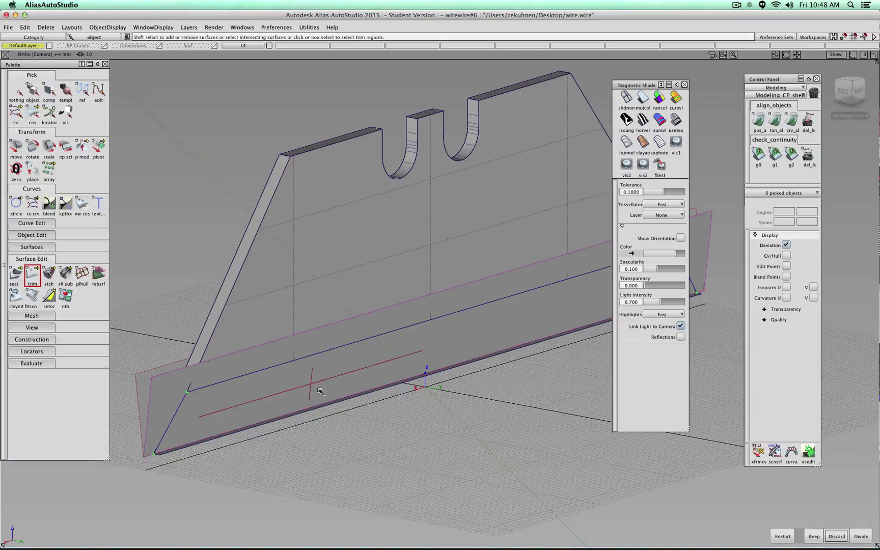
{"action": "left_click", "coordinate": [829, 537]}
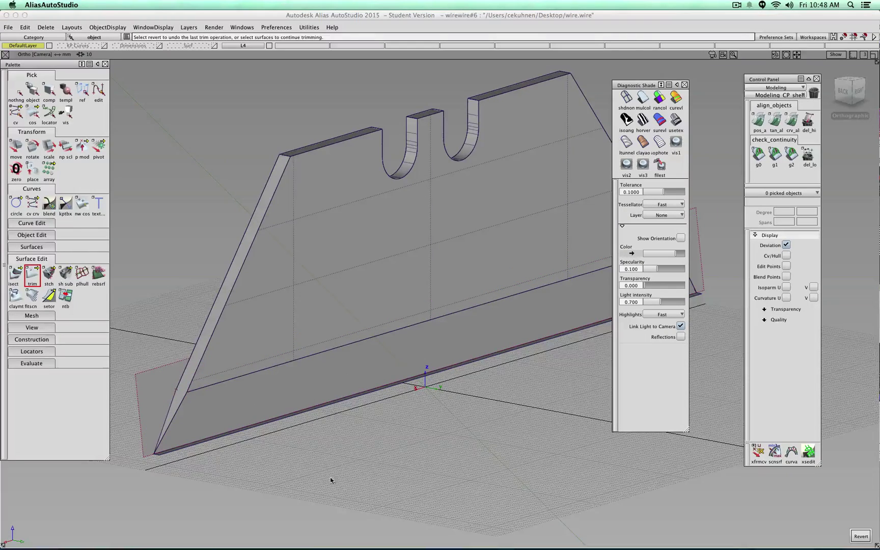
Trim the remaining V-shaped draft surface on the other side to the part's outline, removing its excess above and at both ends
{"action": "left_click_drag", "start_coordinate": [331, 478], "coordinate": [520, 335], "text": "alt+shift"}
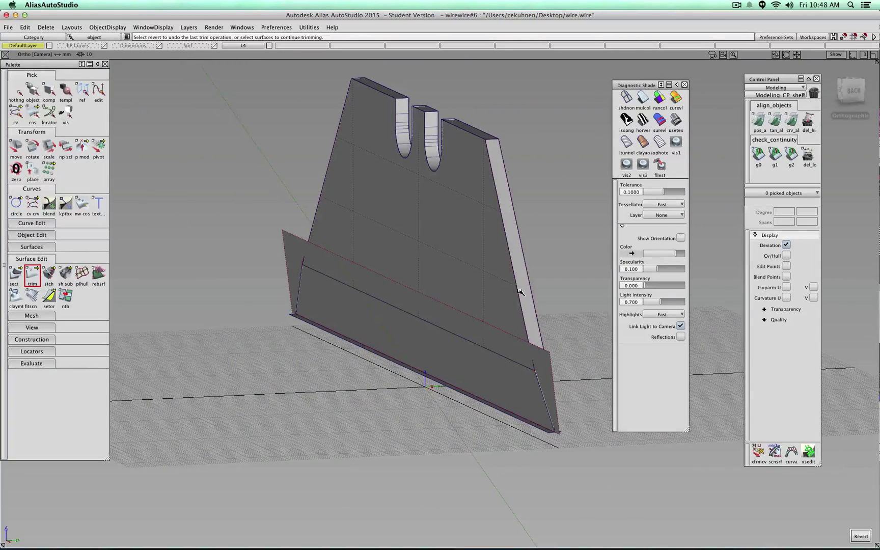
{"action": "left_click", "coordinate": [544, 368]}
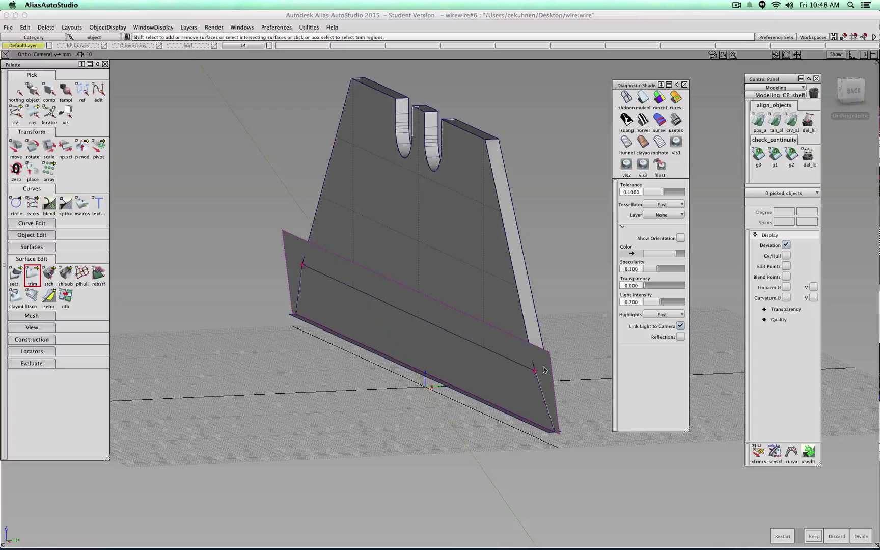
{"action": "left_click_drag", "start_coordinate": [479, 298], "coordinate": [210, 376], "text": "alt+shift"}
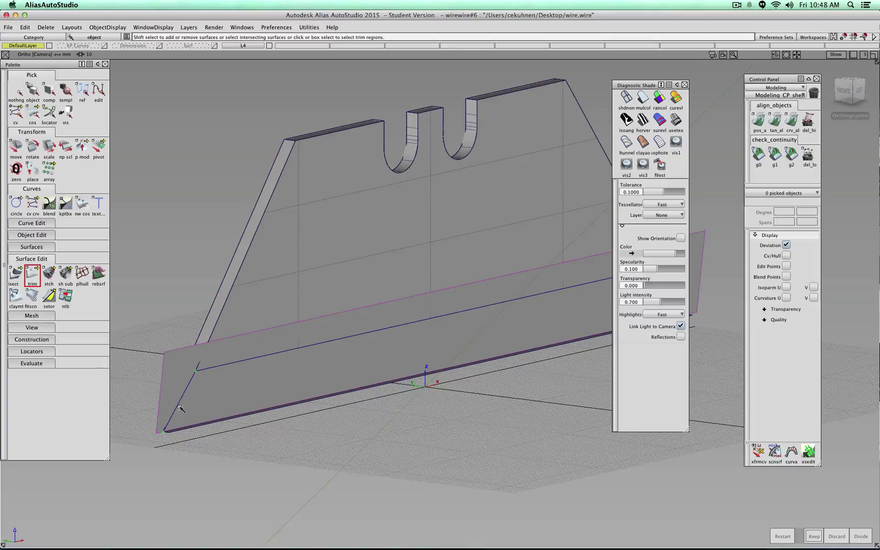
{"action": "left_click", "coordinate": [318, 367]}
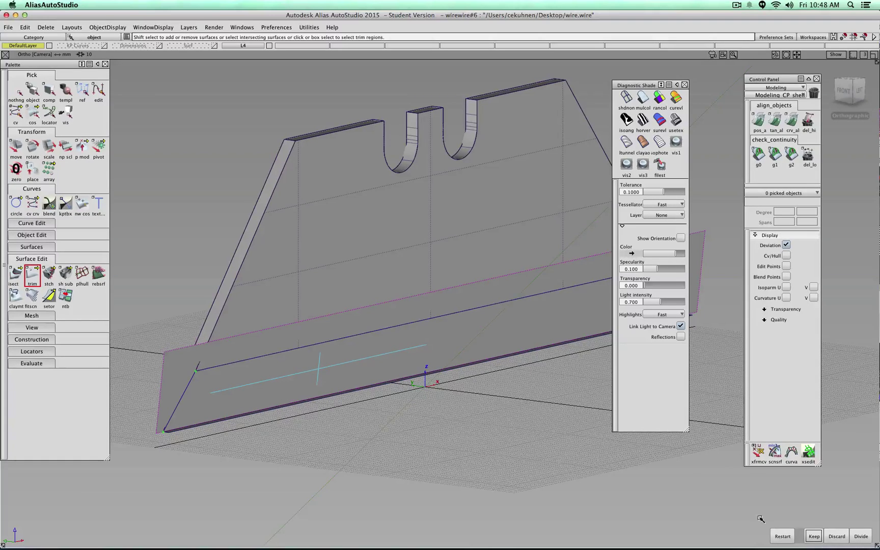
{"action": "left_click", "coordinate": [445, 304]}
{"action": "left_click", "coordinate": [784, 537]}
{"action": "left_click", "coordinate": [341, 325]}
{"action": "left_click", "coordinate": [838, 536]}
{"action": "left_click_drag", "start_coordinate": [348, 378], "coordinate": [369, 383], "text": "alt+shift"}
{"action": "mouse_move", "coordinate": [451, 419]}
{"action": "left_mouse_down", "text": "ctrl+shift"}
{"action": "mouse_move", "coordinate": [453, 405]}
{"action": "mouse_move", "coordinate": [454, 423]}
{"action": "left_mouse_up", "text": "ctrl+shift"}
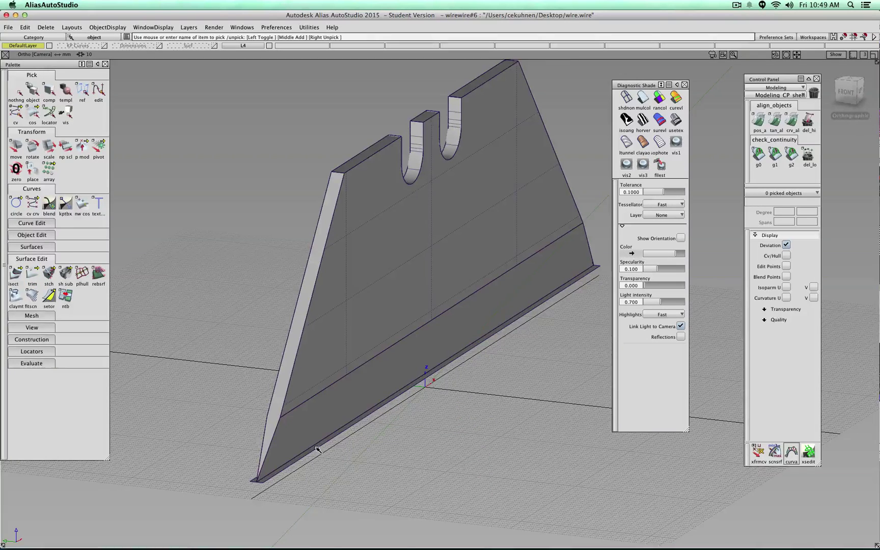
Ungroup the side and end surfaces of the notched part and delete the narrow flat strip along its lower edge
{"action": "left_click", "coordinate": [317, 448]}
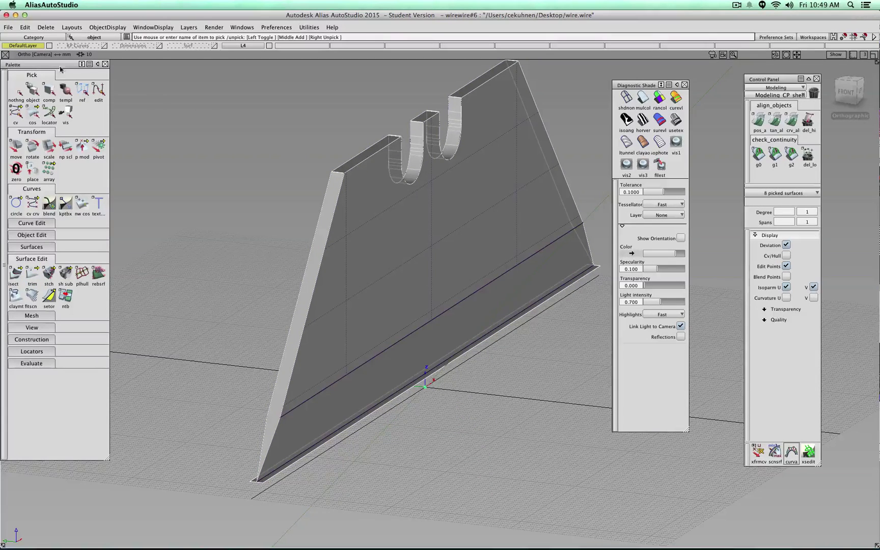
{"action": "left_click", "coordinate": [35, 28]}
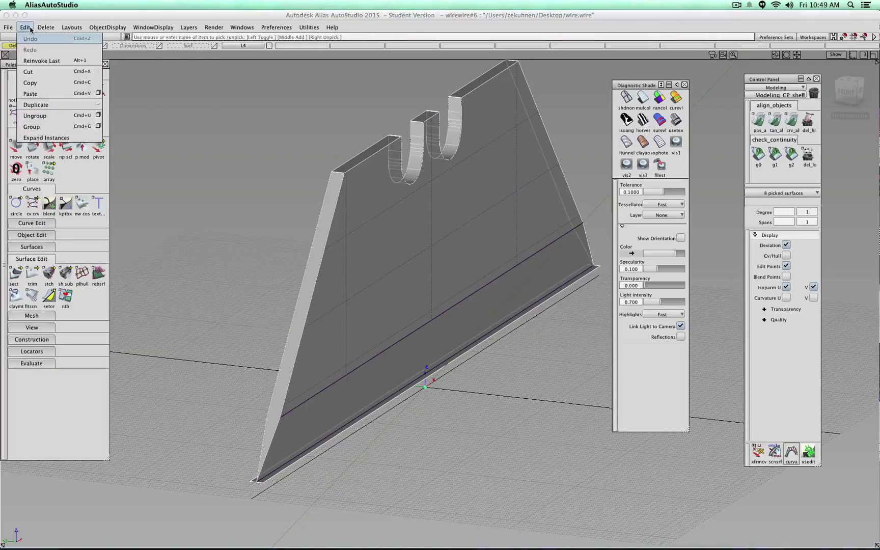
{"action": "left_click", "coordinate": [32, 112]}
{"action": "left_click_drag", "start_coordinate": [228, 228], "coordinate": [235, 220], "text": "ctrl+shift"}
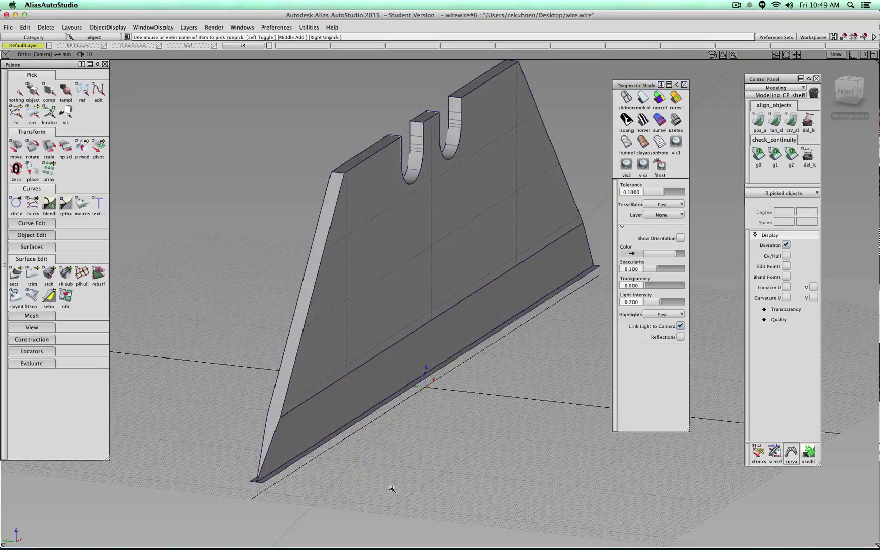
{"action": "left_click", "coordinate": [309, 454]}
{"action": "key", "text": "Delete"}
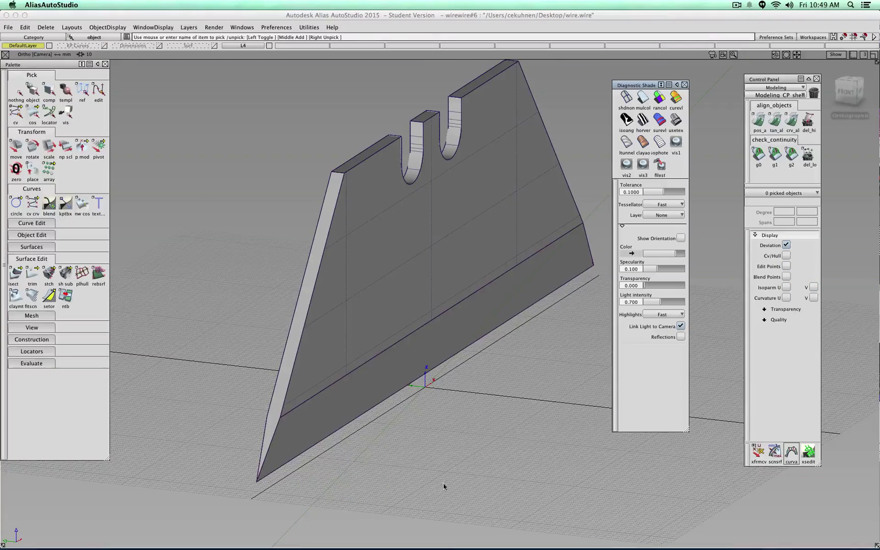
Pick the two trimmed draft surfaces and move them up and back down to expose the pointed ends of the end faces
{"action": "mouse_move", "coordinate": [446, 479]}
{"action": "left_mouse_down", "text": "alt+shift"}
{"action": "mouse_move", "coordinate": [379, 402]}
{"action": "mouse_move", "coordinate": [673, 383]}
{"action": "mouse_move", "coordinate": [449, 417]}
{"action": "left_mouse_up", "text": "alt+shift"}
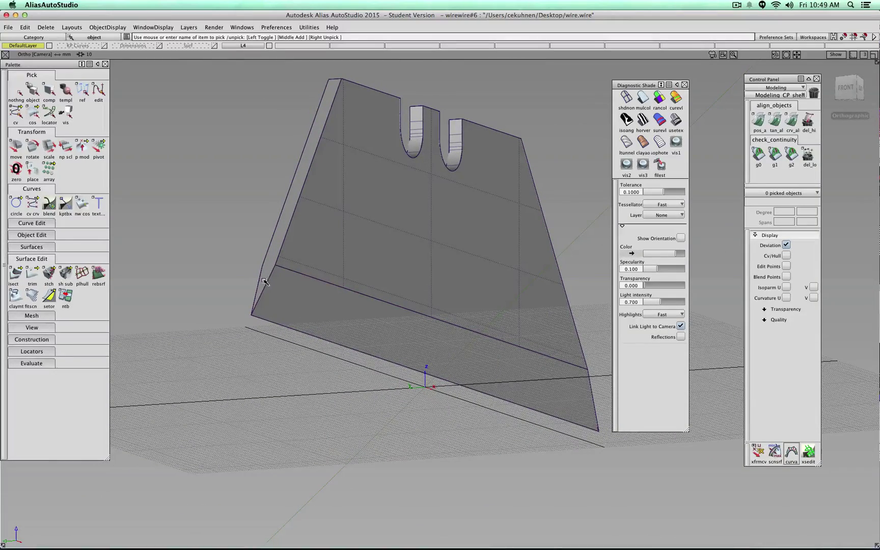
{"action": "right_click_drag", "start_coordinate": [241, 382], "coordinate": [225, 402], "text": "ctrl+shift"}
{"action": "left_click", "coordinate": [277, 304]}
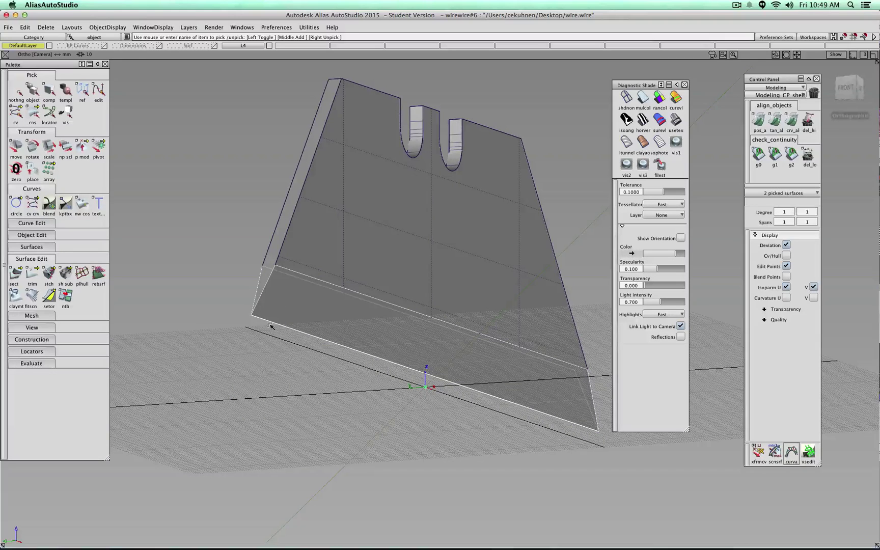
{"action": "left_click_drag", "start_coordinate": [291, 344], "coordinate": [279, 361], "text": "alt+shift"}
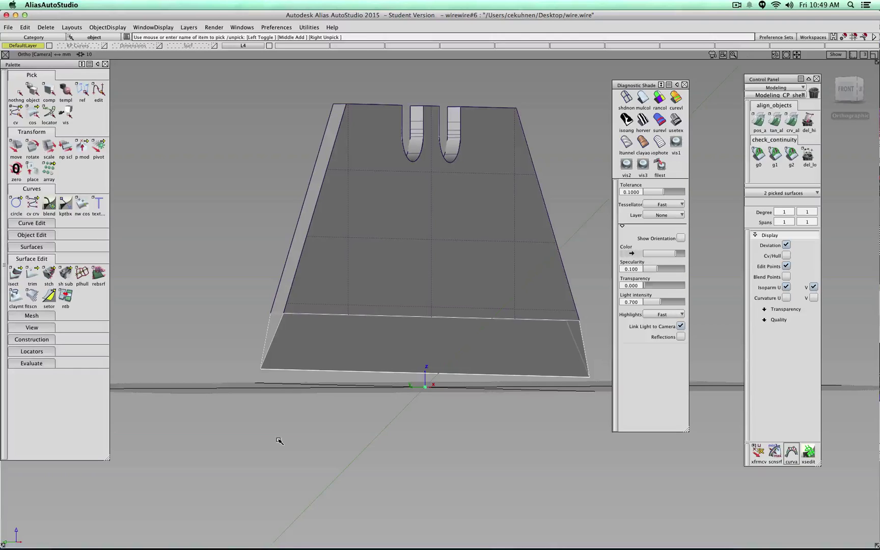
{"action": "left_click_drag", "start_coordinate": [279, 440], "coordinate": [278, 421], "text": "ctrl+shift"}
{"action": "right_click_drag", "start_coordinate": [287, 462], "coordinate": [297, 391]}
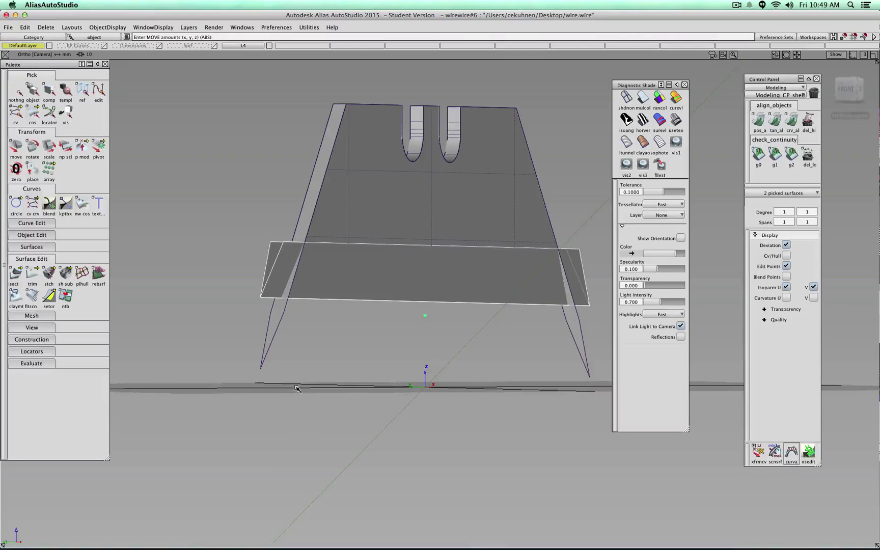
{"action": "left_click_drag", "start_coordinate": [304, 359], "coordinate": [466, 353], "text": "alt+shift"}
{"action": "scroll", "coordinate": [429, 358], "scroll_direction": "up", "scroll_amount": 5}
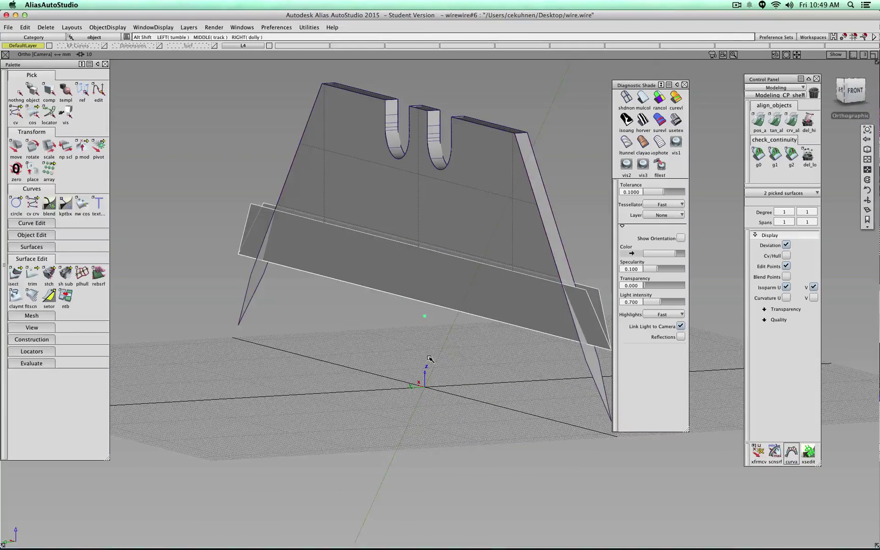
{"action": "right_click_drag", "start_coordinate": [429, 340], "coordinate": [422, 365]}
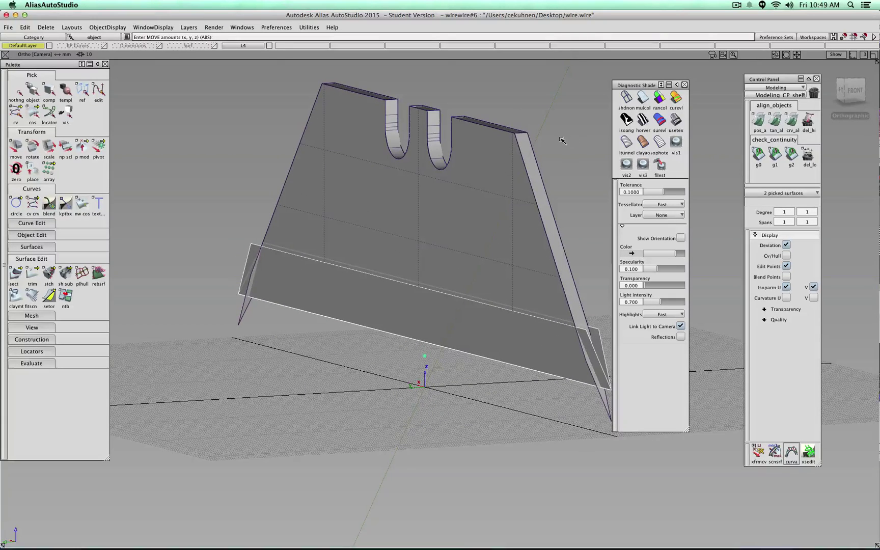
Undo the moves of the two V-shaped draft surfaces to put them back on the lower edge, and clear the selection
{"action": "key", "text": "super+z"}
{"action": "key", "text": "super+z"}
{"action": "key", "text": "super+z"}
{"action": "key", "text": "super+z"}
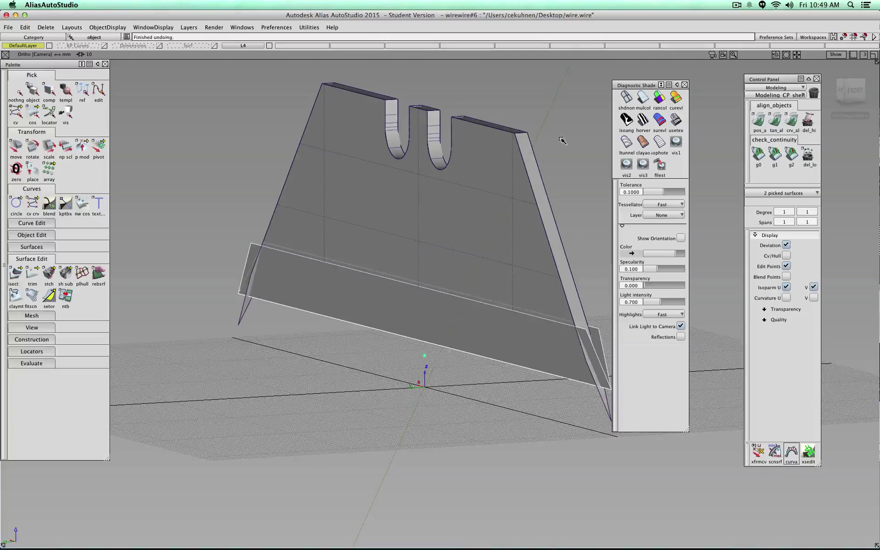
{"action": "key", "text": "super+z"}
{"action": "key", "text": "super+z"}
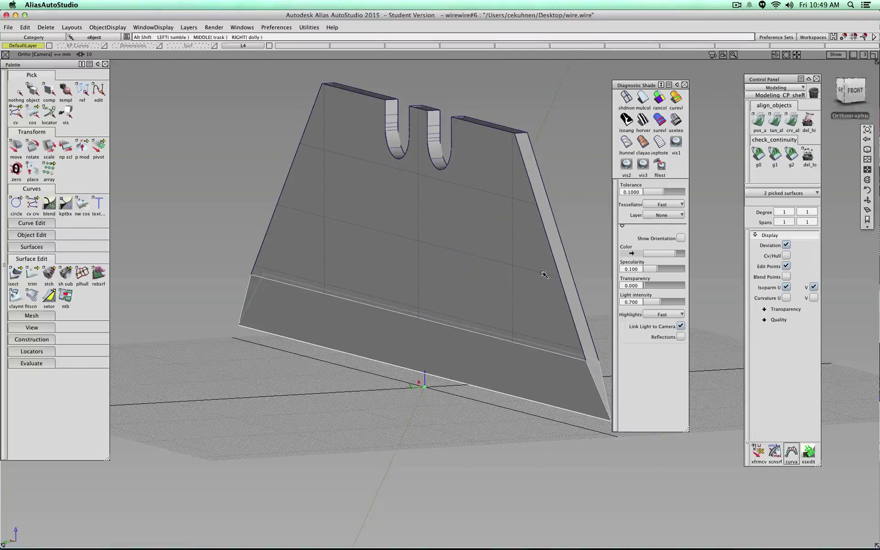
{"action": "mouse_move", "coordinate": [560, 138]}
{"action": "left_mouse_down", "text": "alt+shift"}
{"action": "mouse_move", "coordinate": [293, 275]}
{"action": "mouse_move", "coordinate": [365, 295]}
{"action": "left_mouse_up", "text": "alt+shift"}
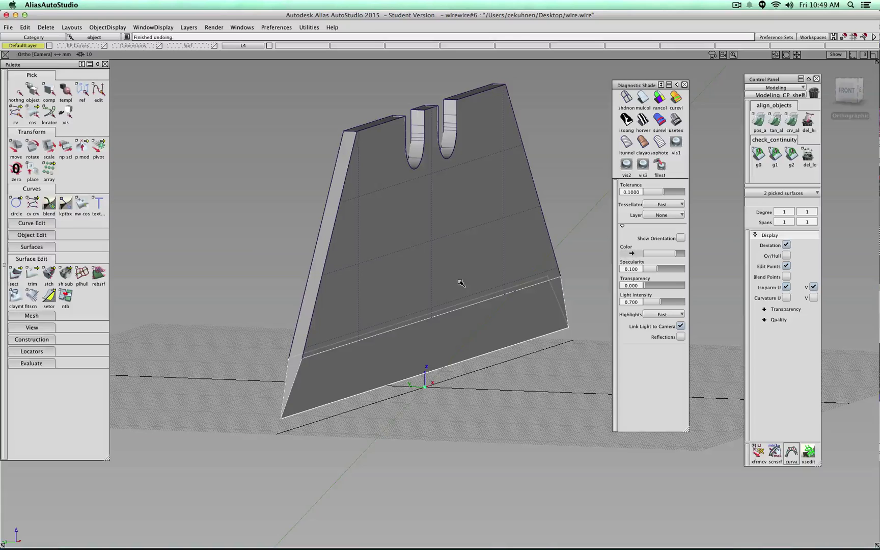
{"action": "left_click", "coordinate": [523, 422]}
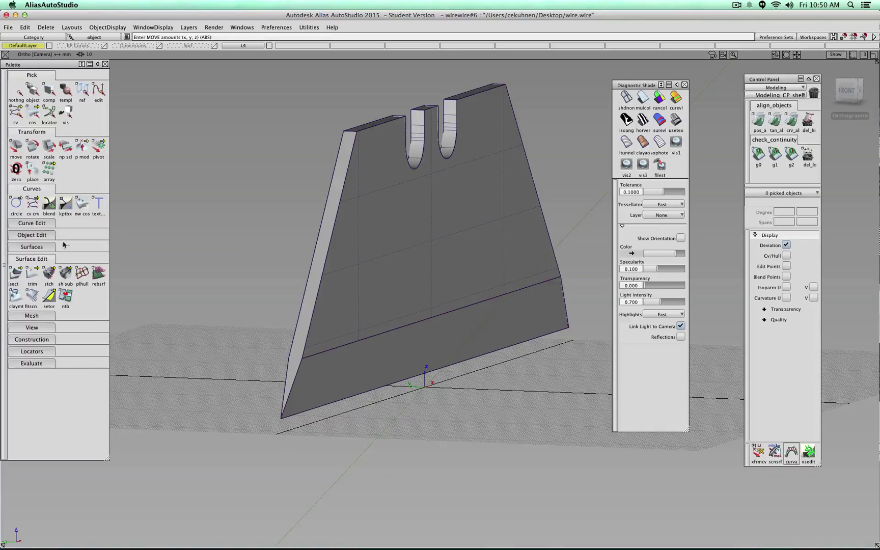
Review the 3D Trimming option of the Trim tool and close its settings
{"action": "double_click", "coordinate": [28, 276]}
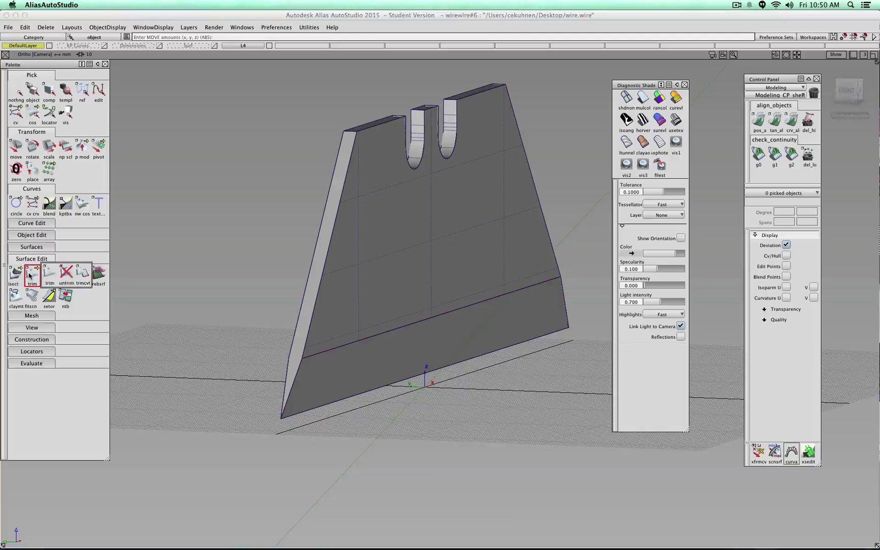
{"action": "left_click", "coordinate": [233, 117]}
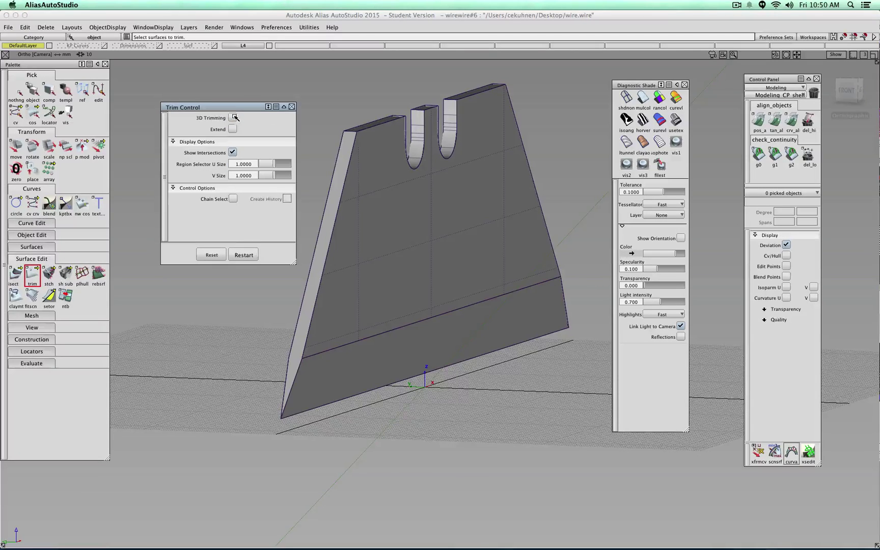
{"action": "left_click", "coordinate": [292, 107]}
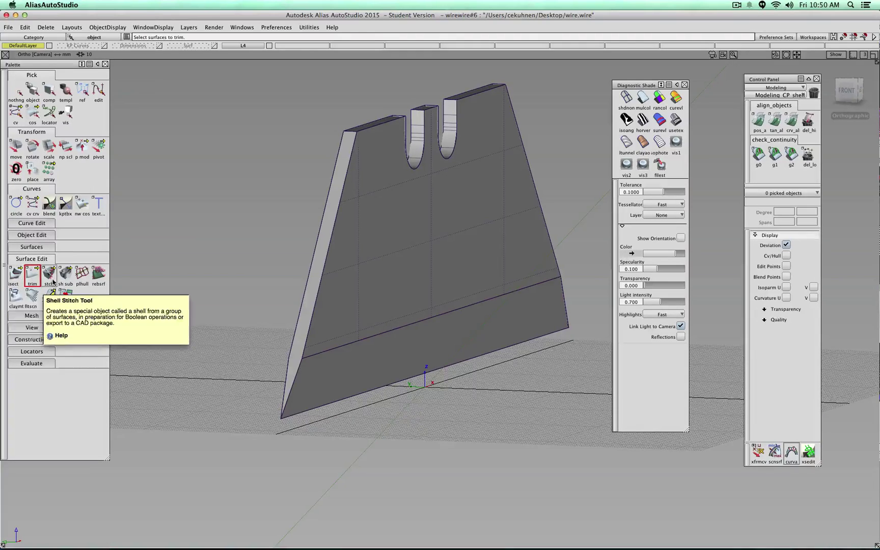
{"action": "left_click_drag", "start_coordinate": [293, 237], "coordinate": [243, 247], "text": "alt+shift"}
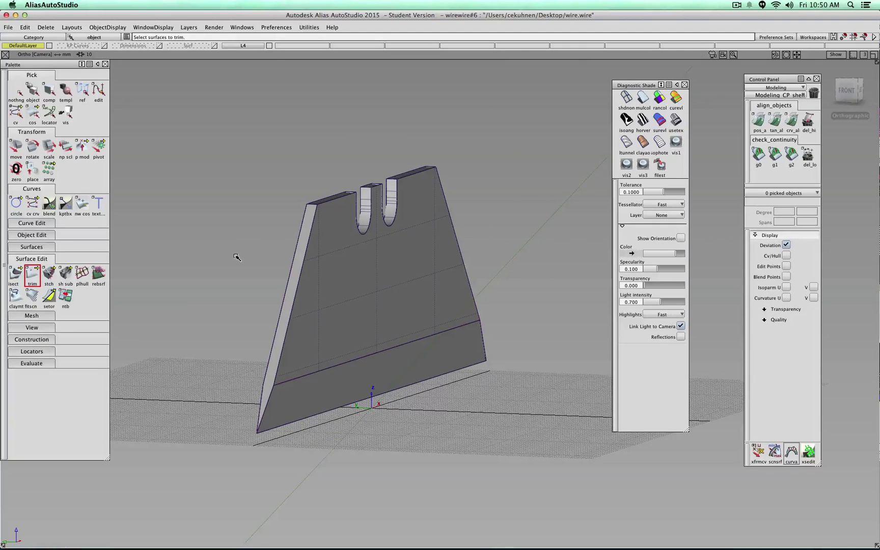
{"action": "left_click_drag", "start_coordinate": [236, 257], "coordinate": [236, 245], "text": "ctrl+shift"}
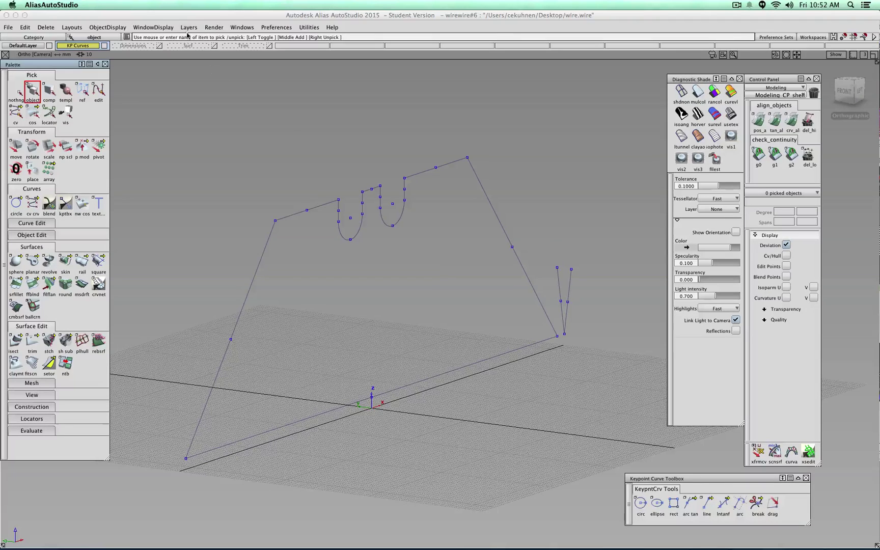
Break the notched profile curve at the upper corner and the notch ends, separating the two U-shaped notches from the top segments
{"action": "left_click", "coordinate": [215, 46]}
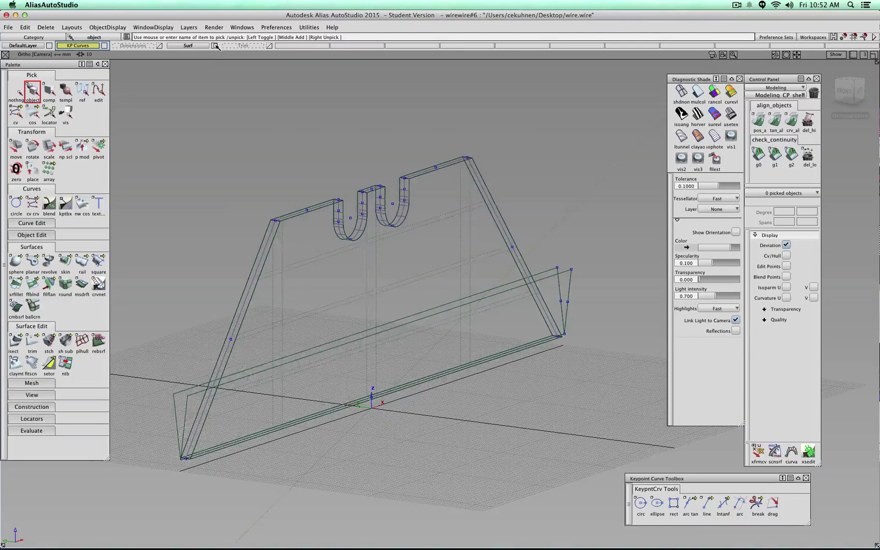
{"action": "left_click", "coordinate": [216, 46]}
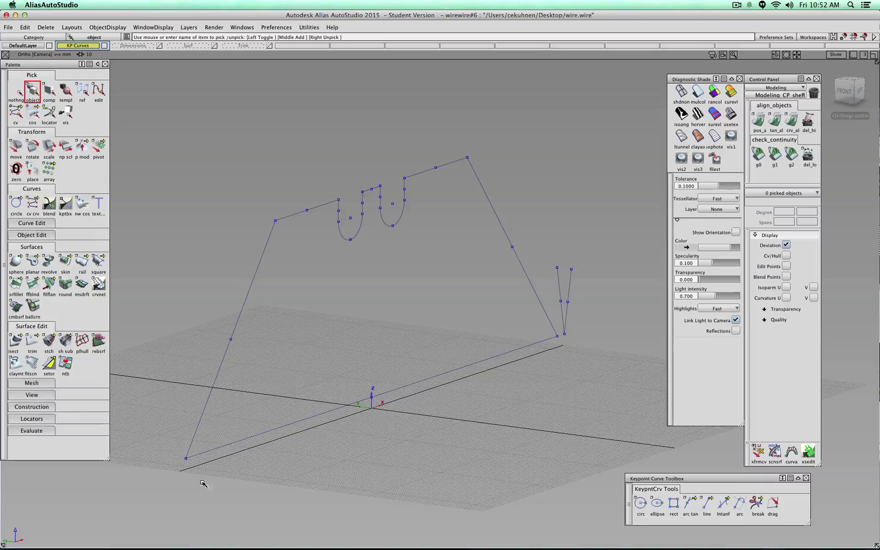
{"action": "left_click", "coordinate": [756, 503]}
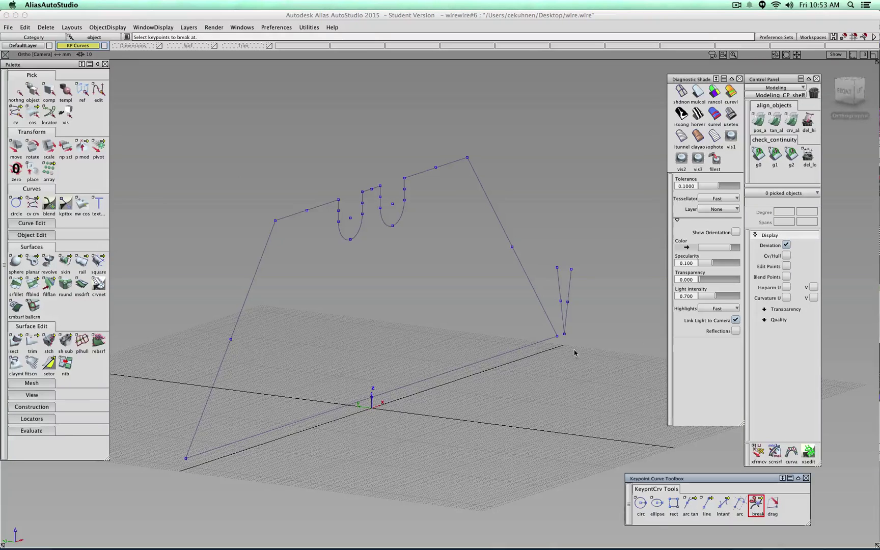
{"action": "left_click", "coordinate": [558, 337]}
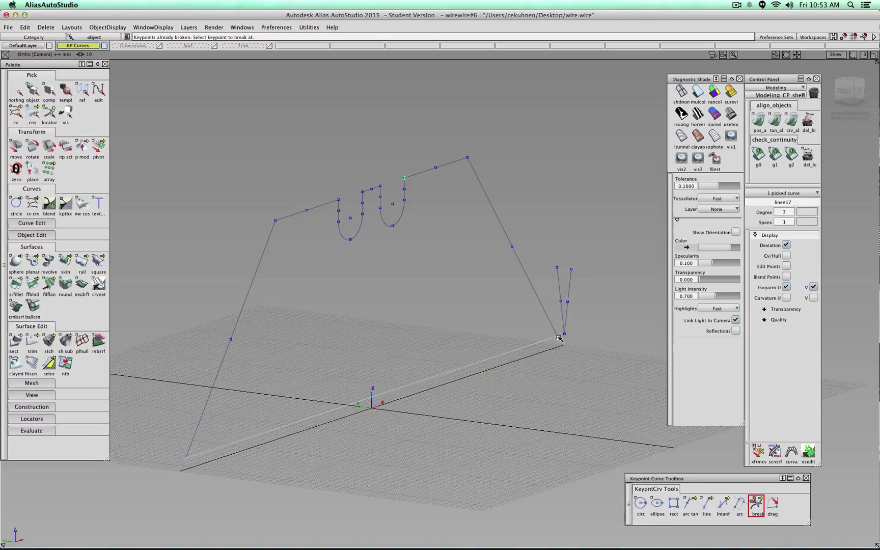
{"action": "left_click", "coordinate": [467, 158]}
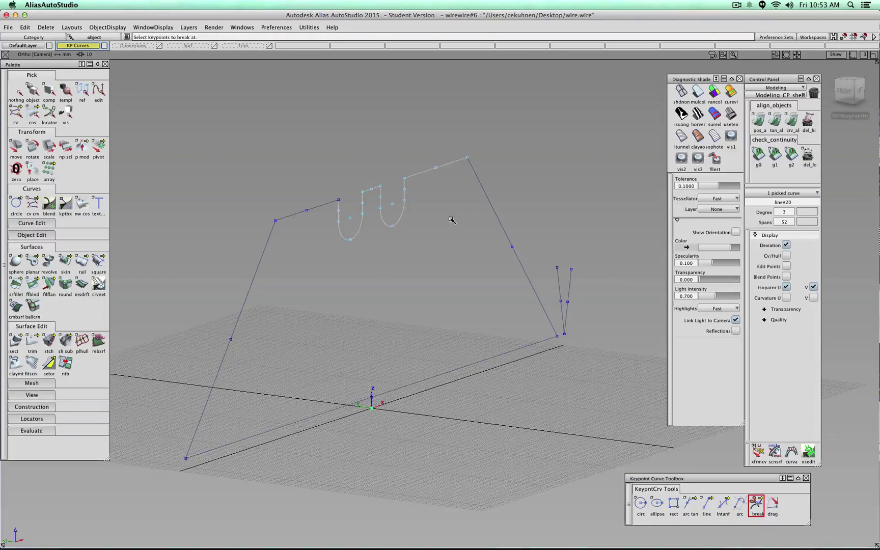
{"action": "left_click", "coordinate": [405, 181]}
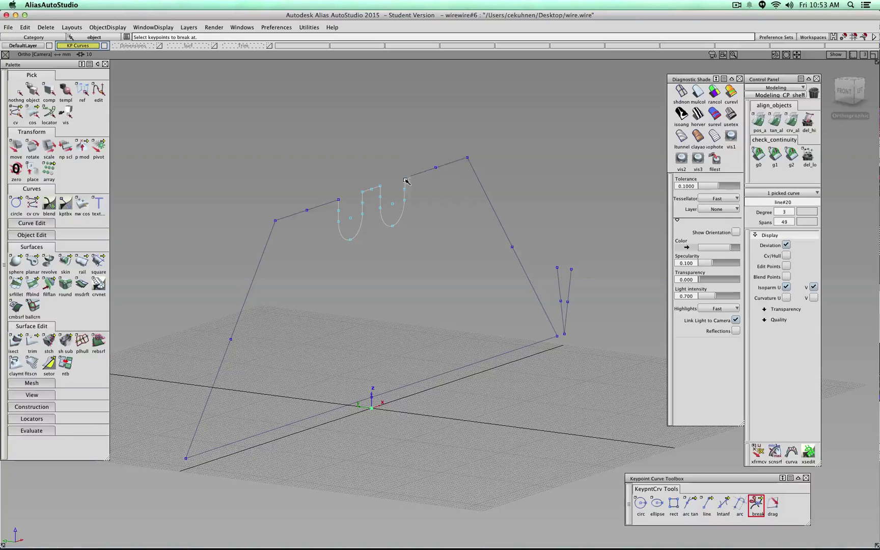
{"action": "left_click", "coordinate": [364, 194]}
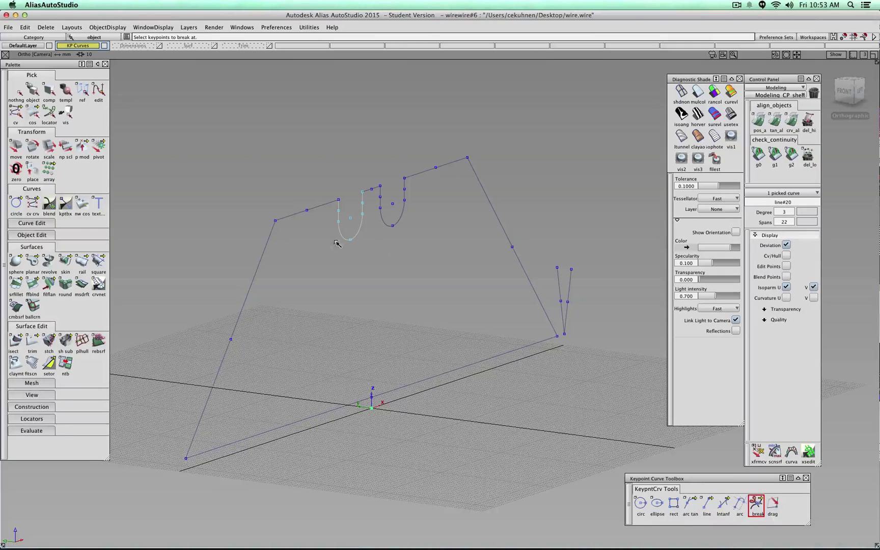
Pick the two U-shaped notch curves to check that they are separate, and clear the selection
{"action": "left_click", "coordinate": [18, 93]}
{"action": "left_click", "coordinate": [33, 93]}
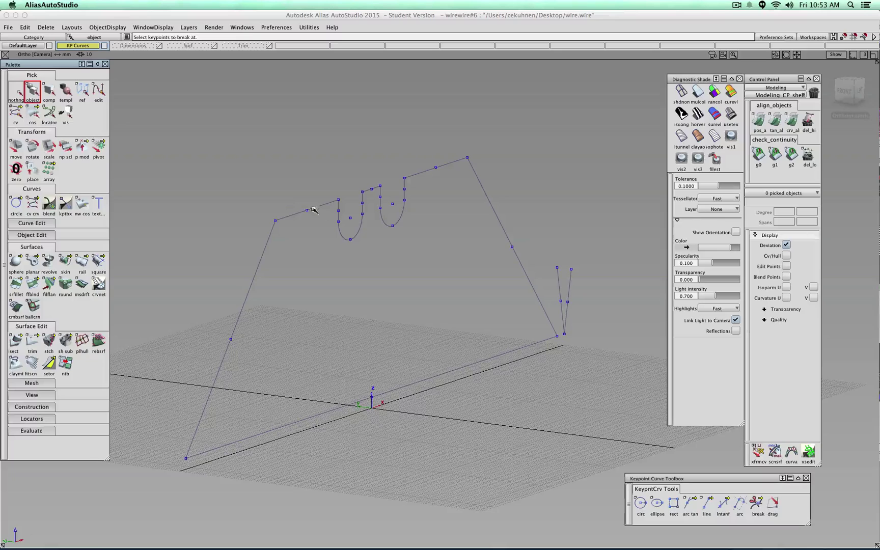
{"action": "left_click", "coordinate": [339, 213]}
{"action": "left_click", "coordinate": [381, 210]}
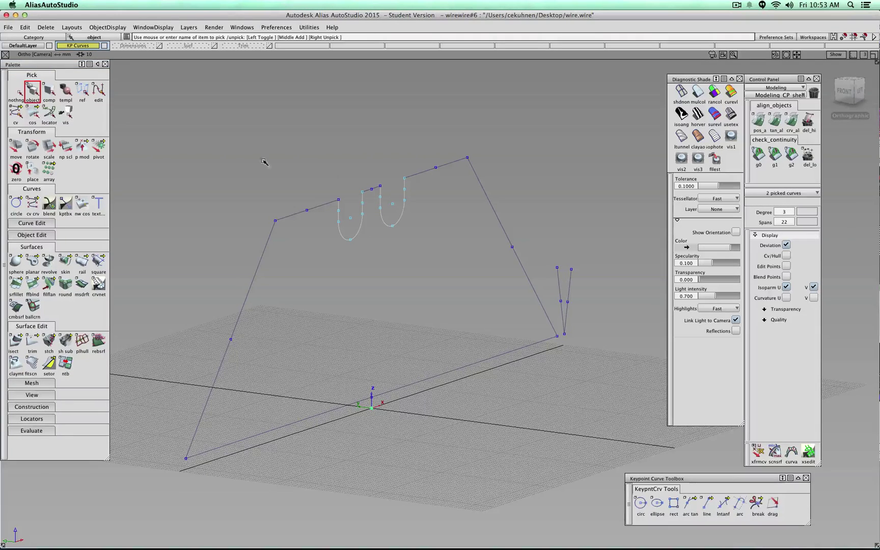
{"action": "left_click", "coordinate": [17, 93]}
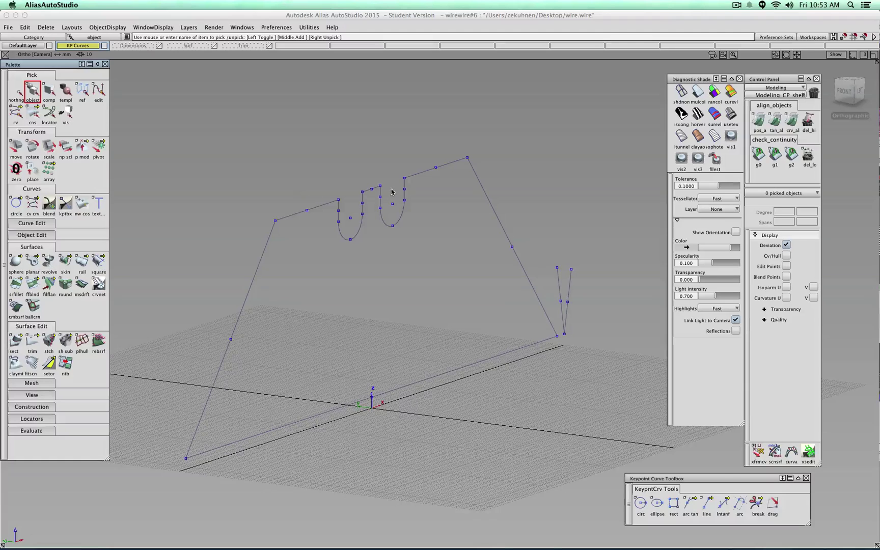
Span the profile's top with one straight line from corner to corner, and delete the three short top segments beside and between the notches
{"action": "left_click_drag", "start_coordinate": [352, 141], "coordinate": [346, 234], "text": "ctrl+shift"}
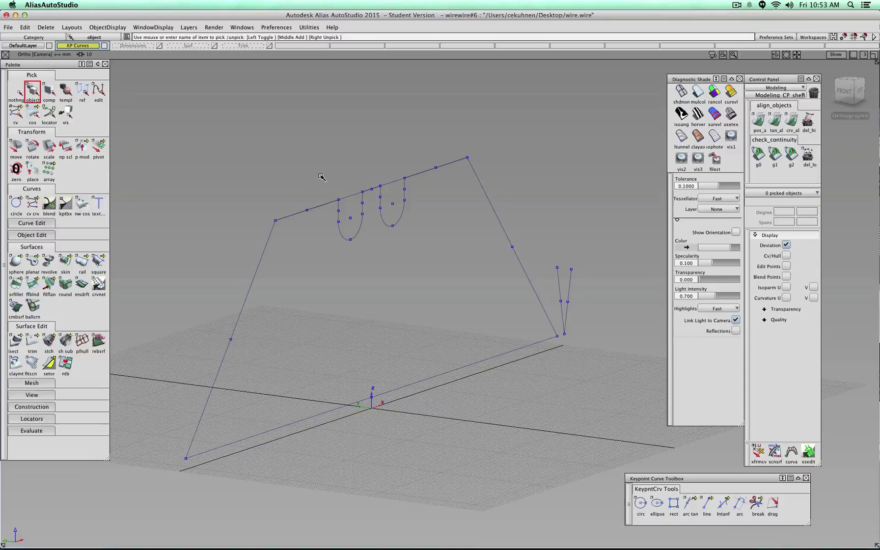
{"action": "left_click_drag", "start_coordinate": [324, 182], "coordinate": [314, 206], "text": "ctrl+shift"}
{"action": "left_click", "coordinate": [310, 213]}
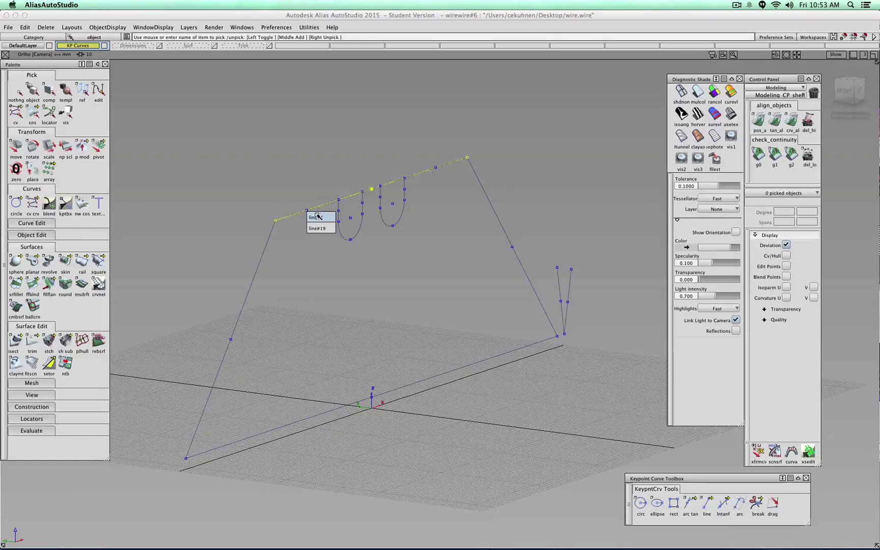
{"action": "left_click", "coordinate": [317, 228]}
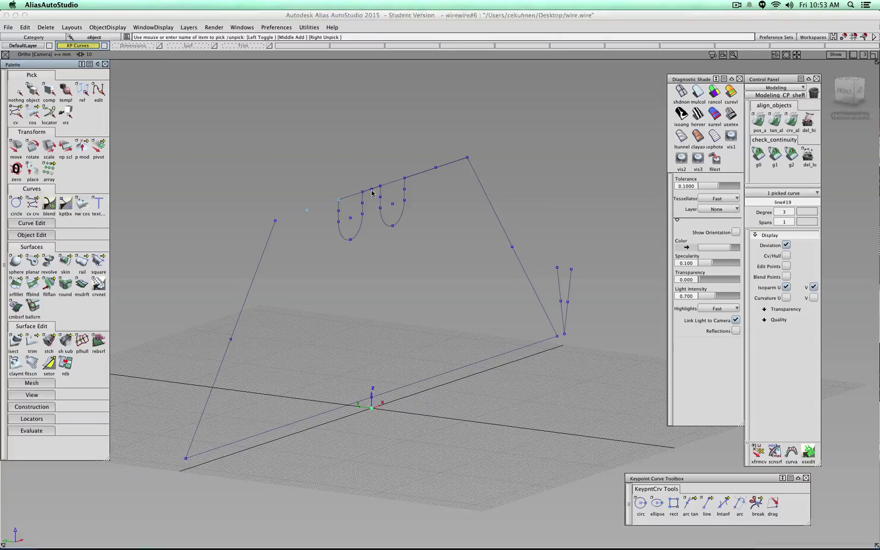
{"action": "left_click", "coordinate": [372, 192]}
{"action": "left_click", "coordinate": [379, 203]}
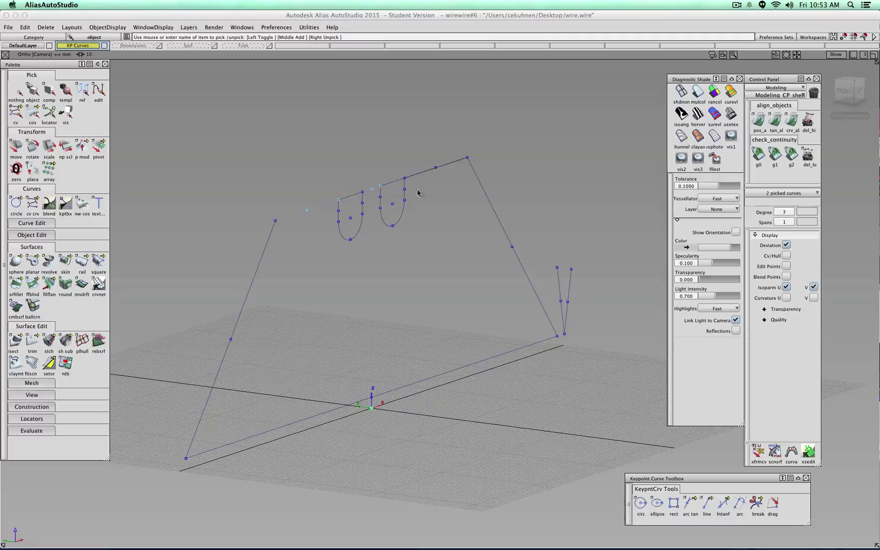
{"action": "left_click", "coordinate": [435, 168]}
{"action": "left_click", "coordinate": [444, 186]}
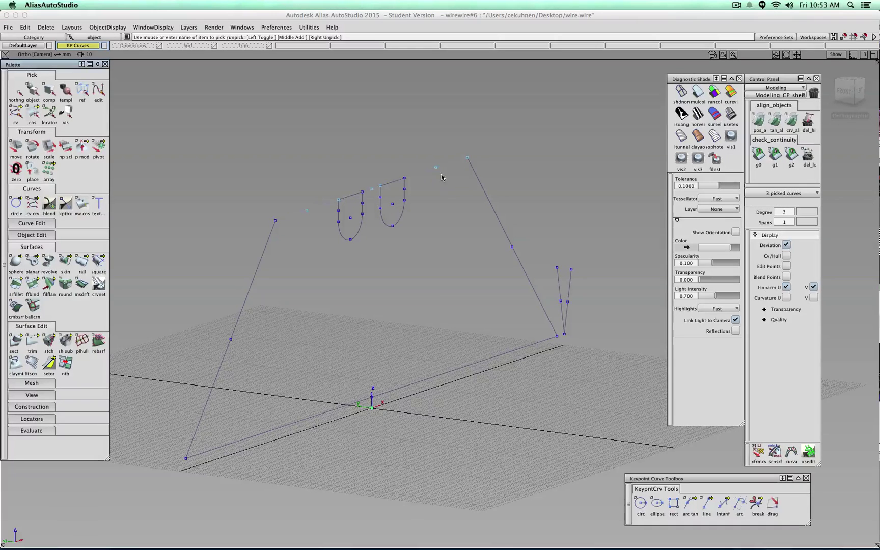
{"action": "left_click_drag", "start_coordinate": [380, 316], "coordinate": [382, 400], "text": "ctrl+shift"}
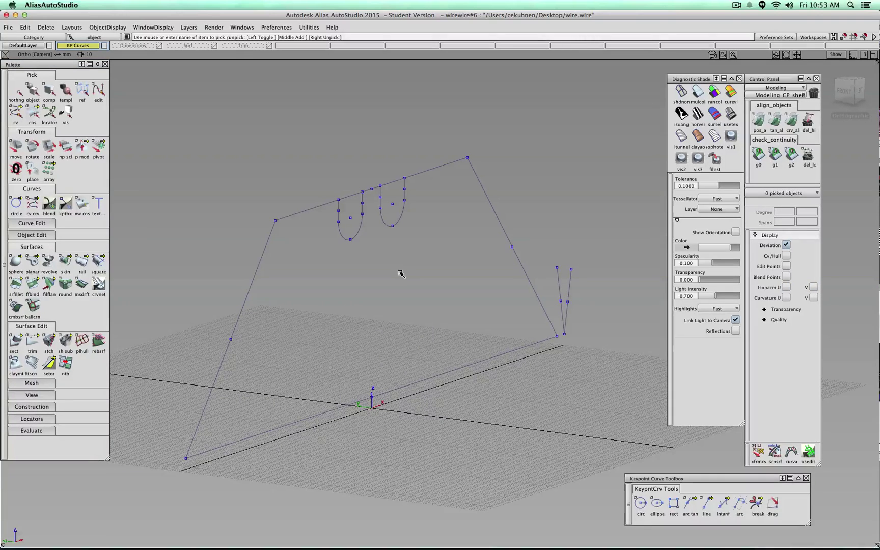
Set up a Multi-surface Draft with length 0.5, double sided and built as a single surface
{"action": "left_click", "coordinate": [82, 285]}
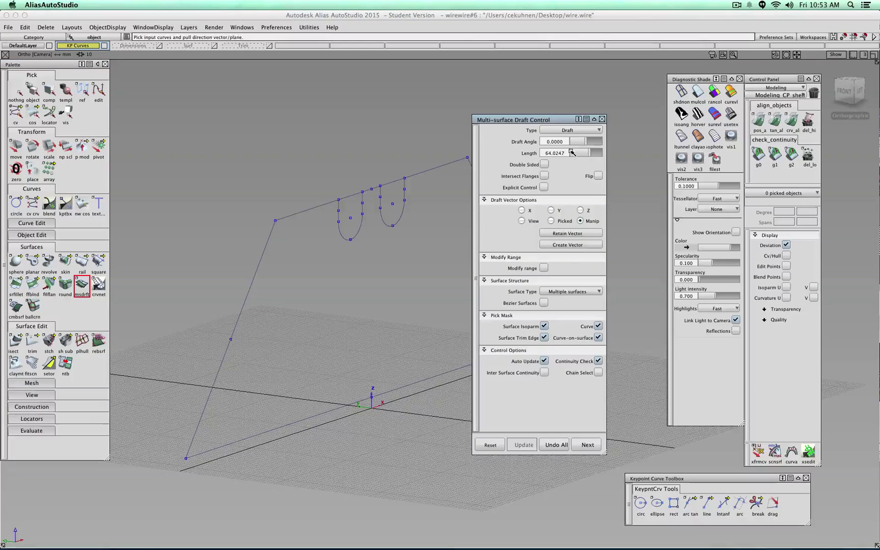
{"action": "left_click", "coordinate": [566, 153]}
{"action": "key", "text": "BackSpace"}
{"action": "key", "text": "BackSpace"}
{"action": "key", "text": "BackSpace"}
{"action": "key", "text": "BackSpace"}
{"action": "key", "text": "BackSpace"}
{"action": "key", "text": "BackSpace"}
{"action": "key", "text": "BackSpace"}
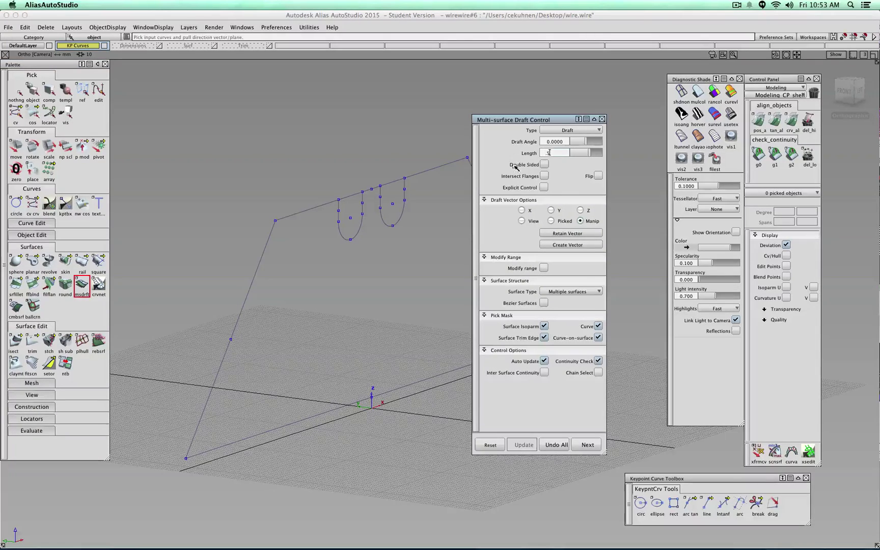
{"action": "key", "text": "Return"}
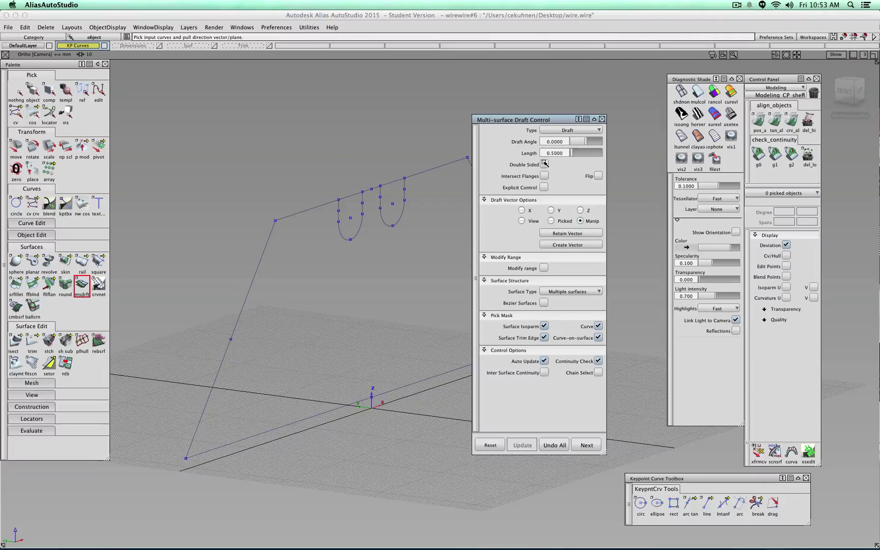
{"action": "left_click", "coordinate": [598, 164]}
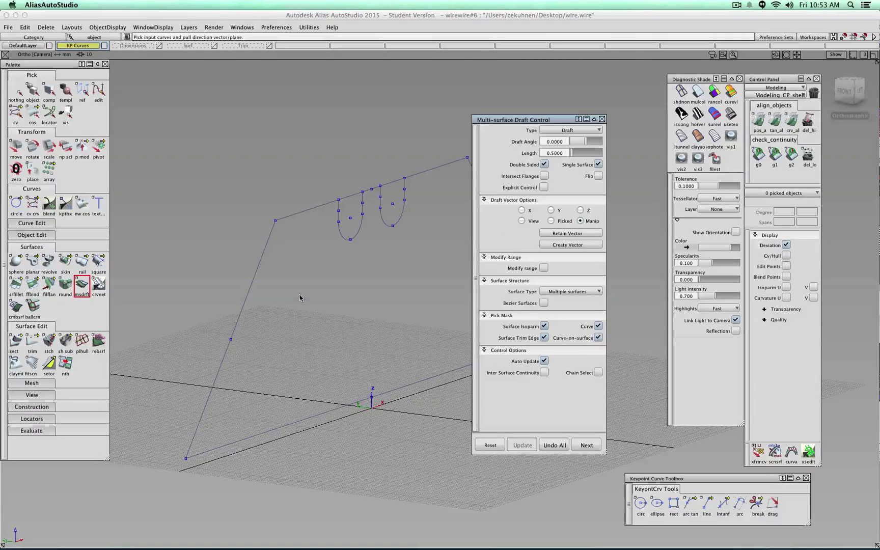
Draft the four outer profile lines into surfaces along the Y vector
{"action": "left_click", "coordinate": [283, 426]}
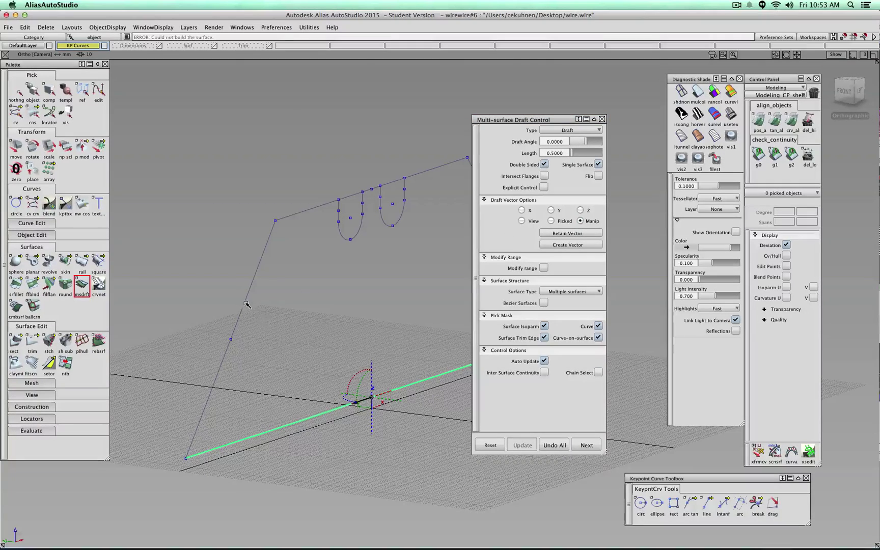
{"action": "left_click", "coordinate": [269, 245]}
{"action": "left_click", "coordinate": [284, 220]}
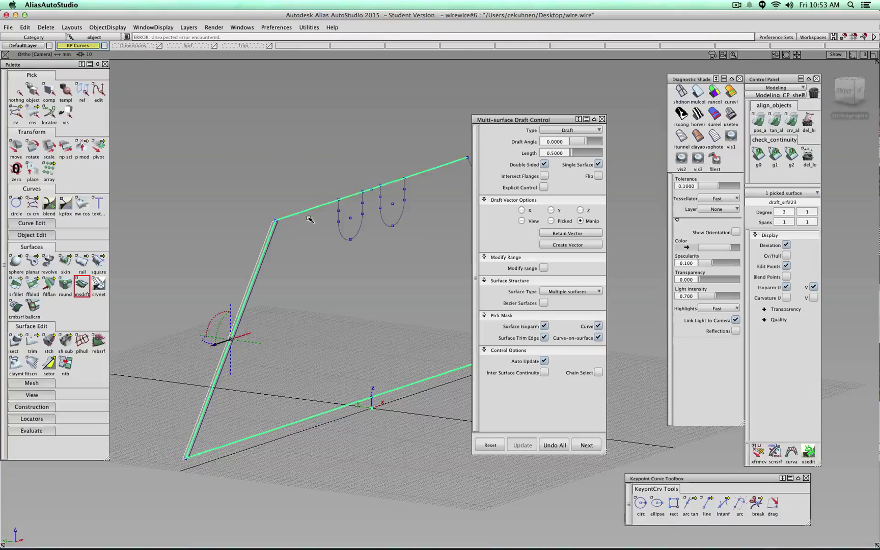
{"action": "left_click_drag", "start_coordinate": [498, 117], "coordinate": [646, 115]}
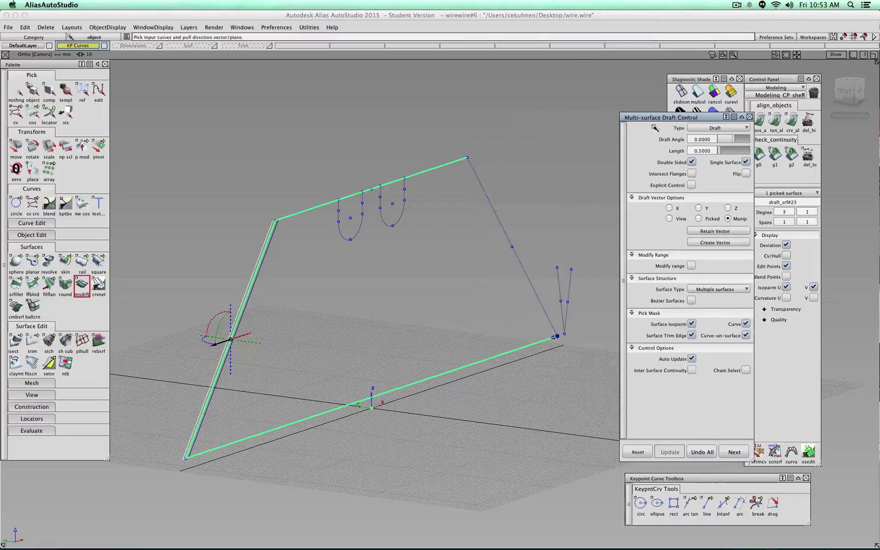
{"action": "left_click", "coordinate": [477, 177]}
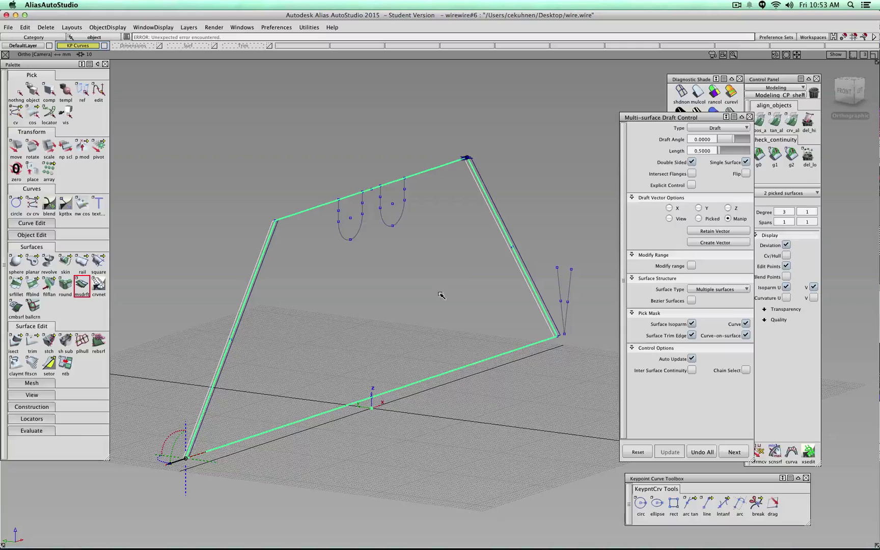
{"action": "left_click", "coordinate": [698, 208]}
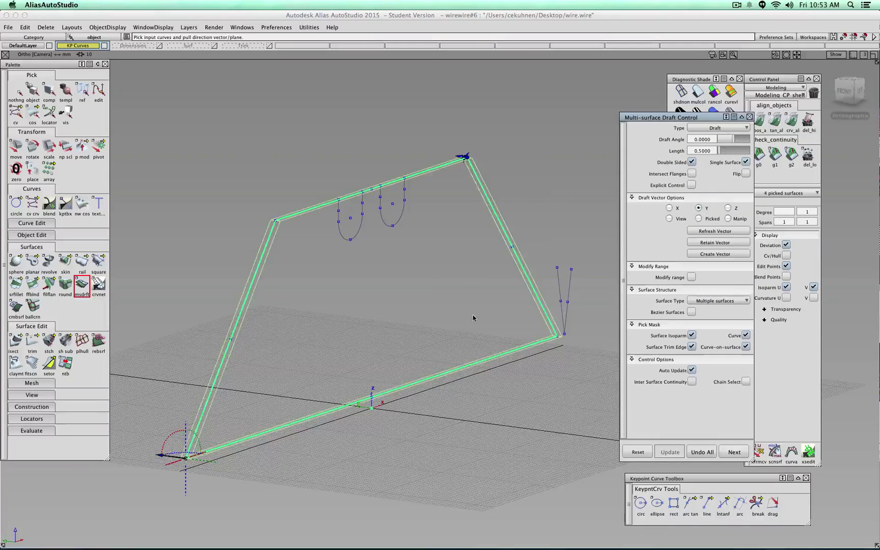
{"action": "left_click_drag", "start_coordinate": [381, 308], "coordinate": [385, 329], "text": "alt+shift"}
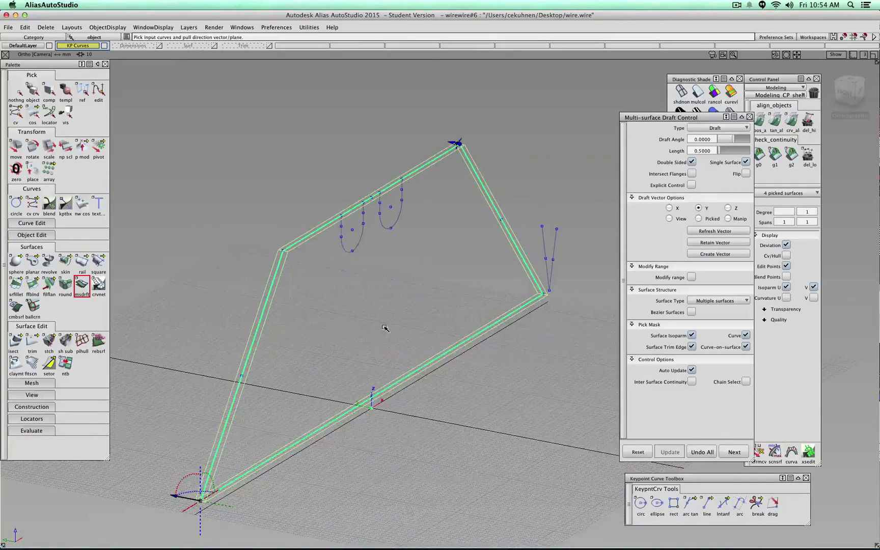
Draft each U-shaped notch curve separately into a surface, and draft the two lines of the small V beside the outline together
{"action": "left_click", "coordinate": [732, 451]}
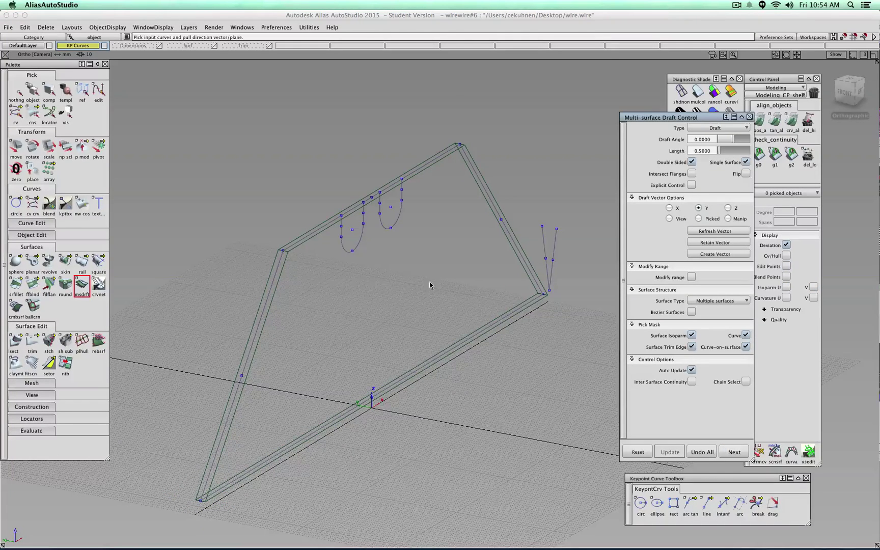
{"action": "left_click", "coordinate": [342, 234]}
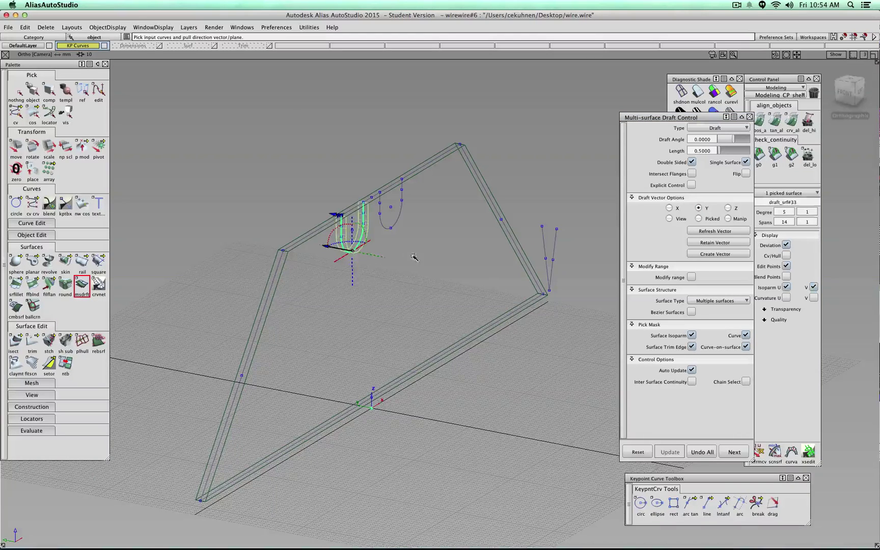
{"action": "left_click", "coordinate": [736, 452]}
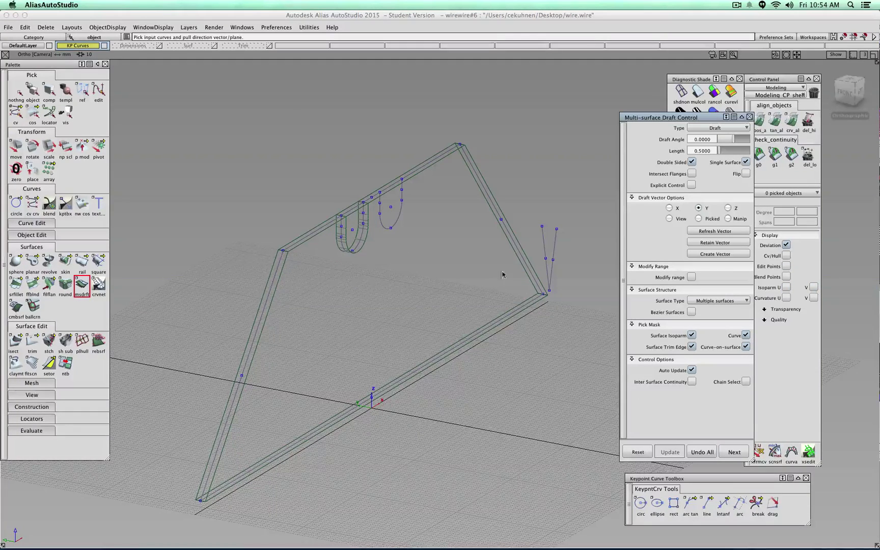
{"action": "left_click", "coordinate": [385, 227]}
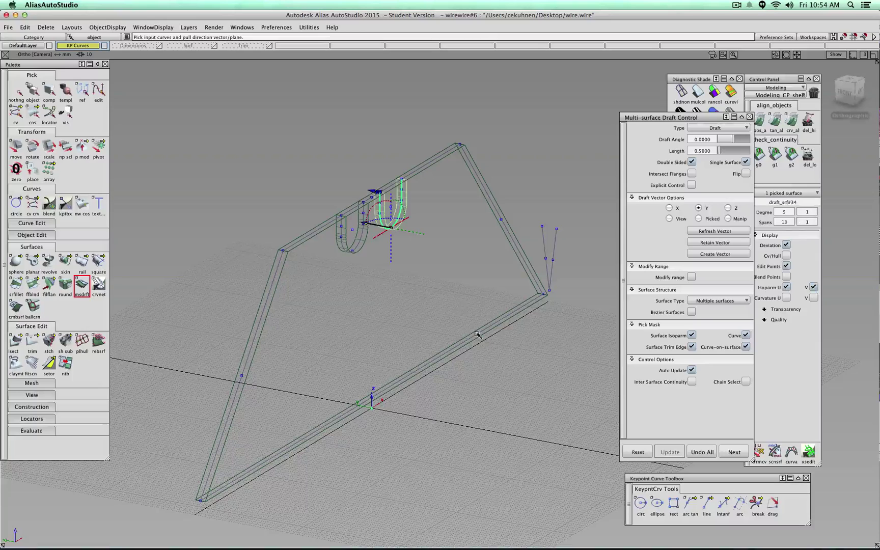
{"action": "left_click", "coordinate": [733, 453]}
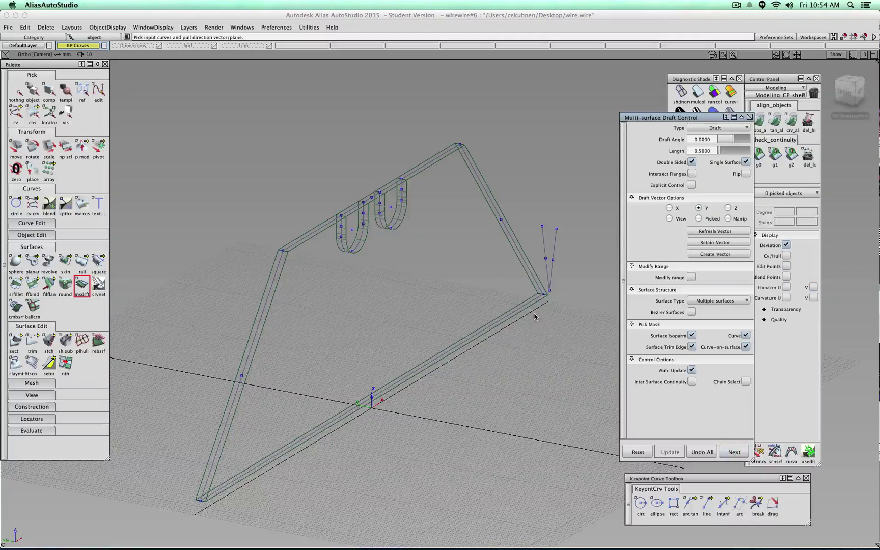
{"action": "left_click", "coordinate": [544, 243]}
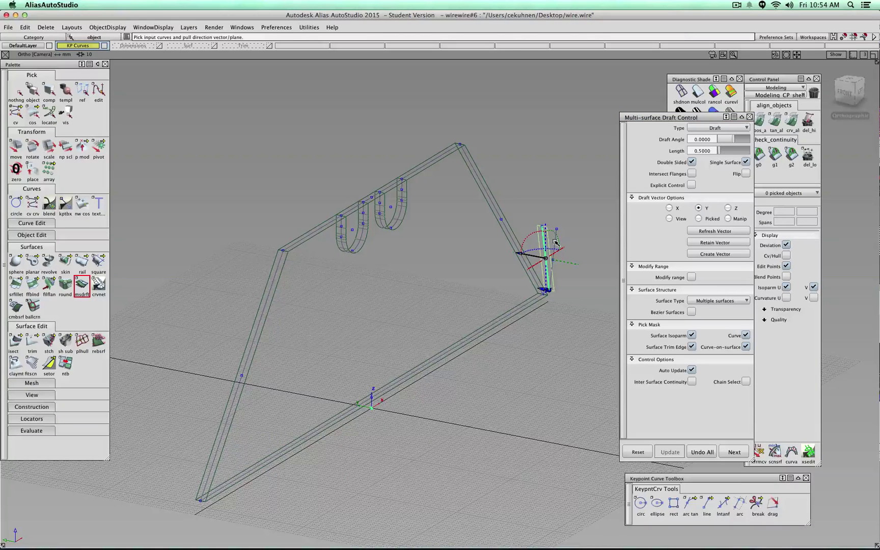
{"action": "left_click", "coordinate": [556, 242]}
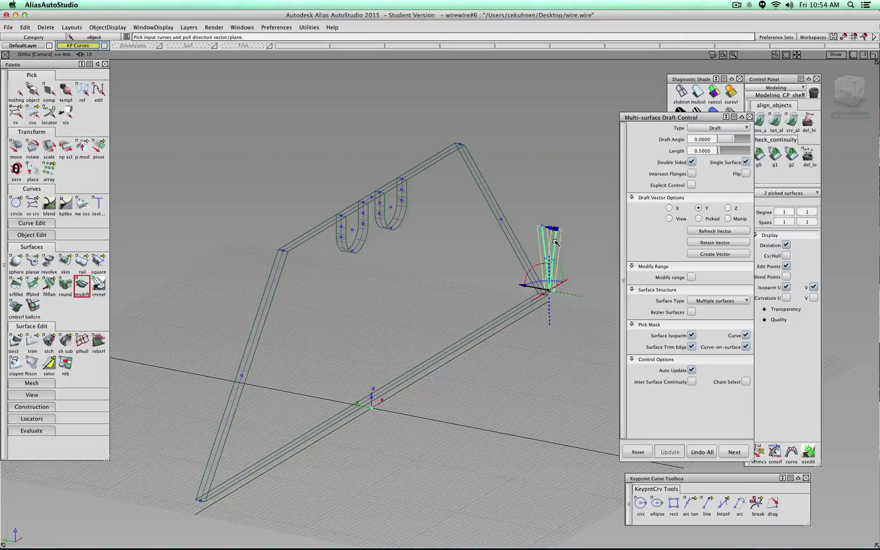
Draft the V-shaped curves along the frame's base edge to about 69 mm with Double Sided off, accept it and shade the model
{"action": "left_click", "coordinate": [535, 299]}
{"action": "left_click_drag", "start_coordinate": [552, 233], "coordinate": [176, 470]}
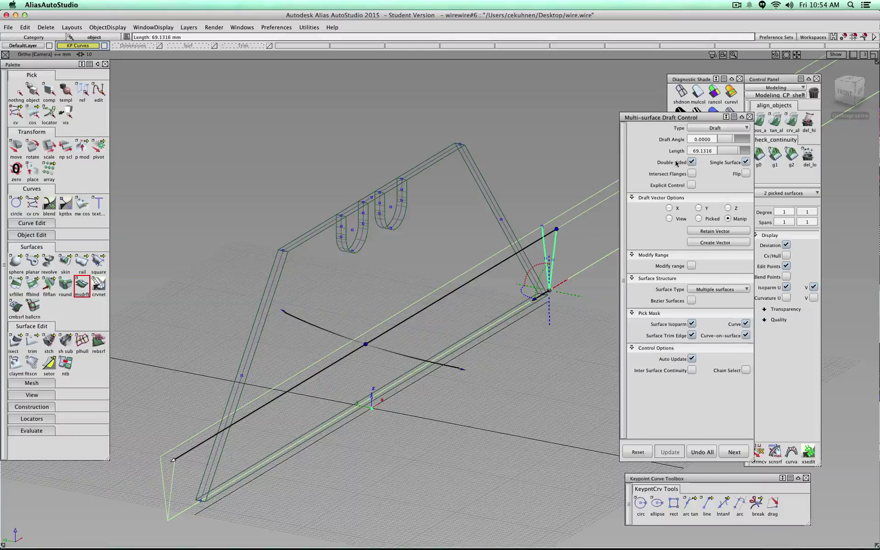
{"action": "left_click", "coordinate": [691, 161]}
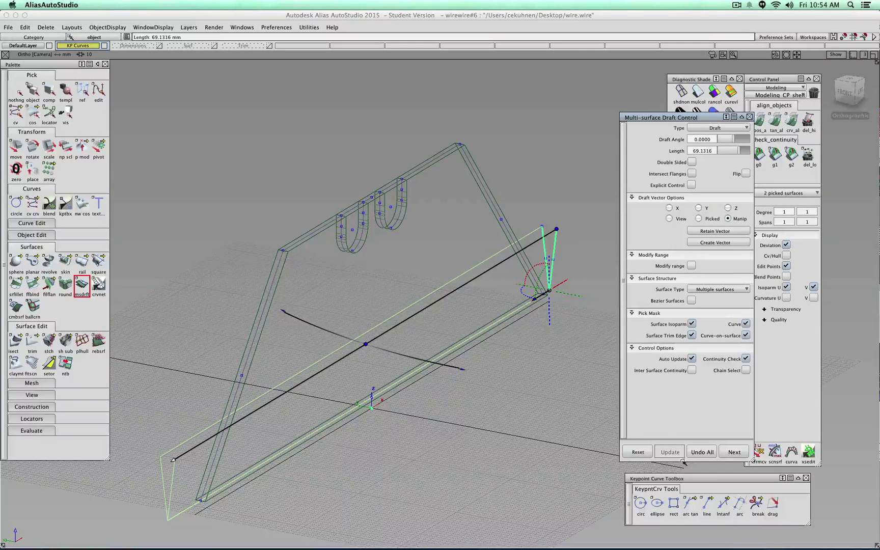
{"action": "left_click", "coordinate": [732, 450]}
{"action": "left_click_drag", "start_coordinate": [559, 375], "coordinate": [559, 354], "text": "ctrl+shift"}
{"action": "left_click", "coordinate": [697, 92]}
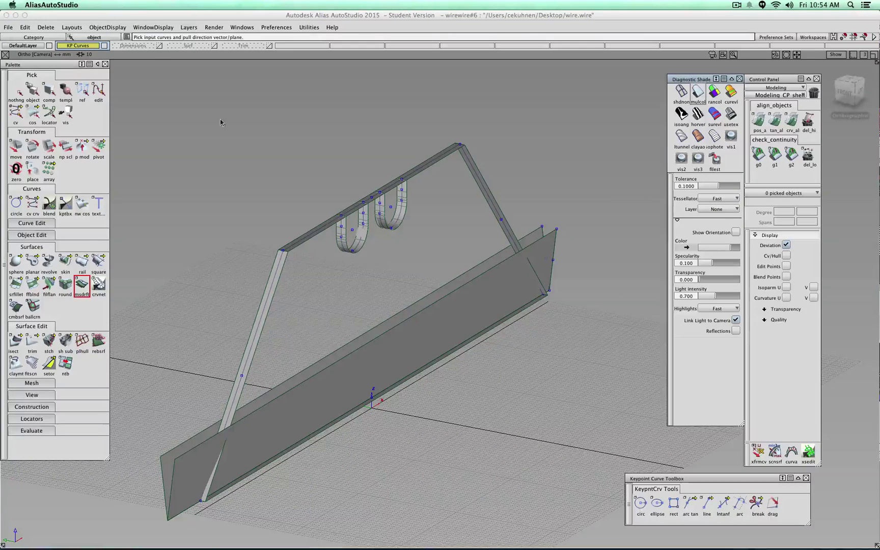
Select all the construction curves across the model and clear them from the view
{"action": "left_click_drag", "start_coordinate": [303, 108], "coordinate": [272, 118], "text": "ctrl+shift"}
{"action": "scroll", "coordinate": [509, 176], "scroll_direction": "down", "scroll_amount": 3}
{"action": "left_click_drag", "start_coordinate": [560, 156], "coordinate": [191, 475]}
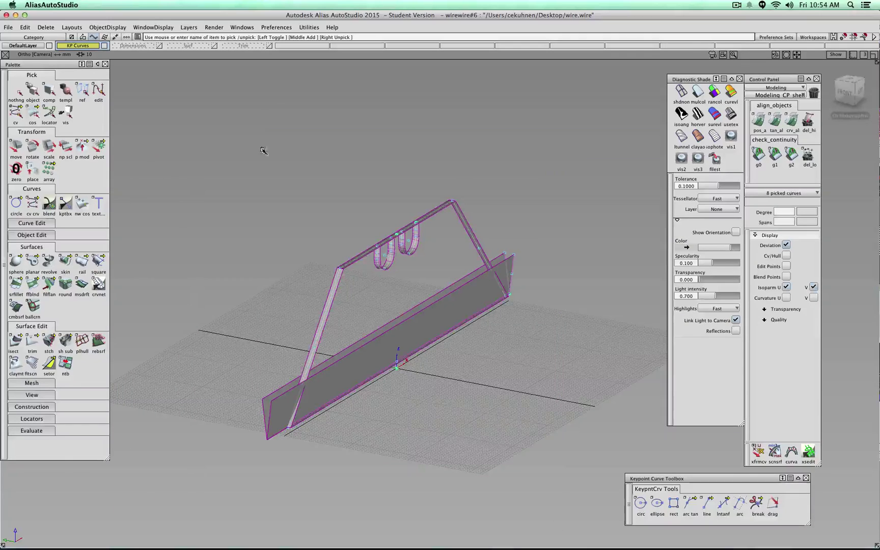
{"action": "left_click_drag", "start_coordinate": [263, 114], "coordinate": [264, 199], "text": "ctrl+shift"}
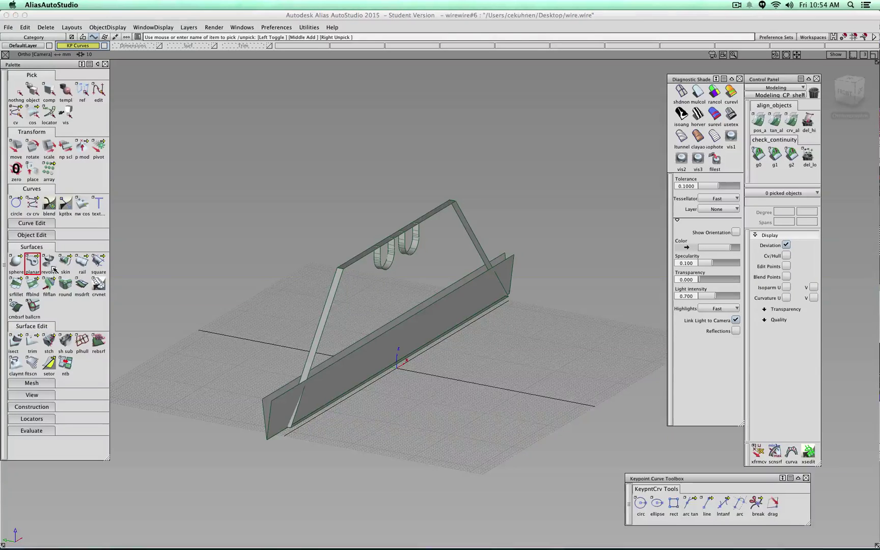
Create a planar surface from the four boundary edges on one side of the trapezoidal frame
{"action": "left_click", "coordinate": [334, 281]}
{"action": "left_click", "coordinate": [369, 251]}
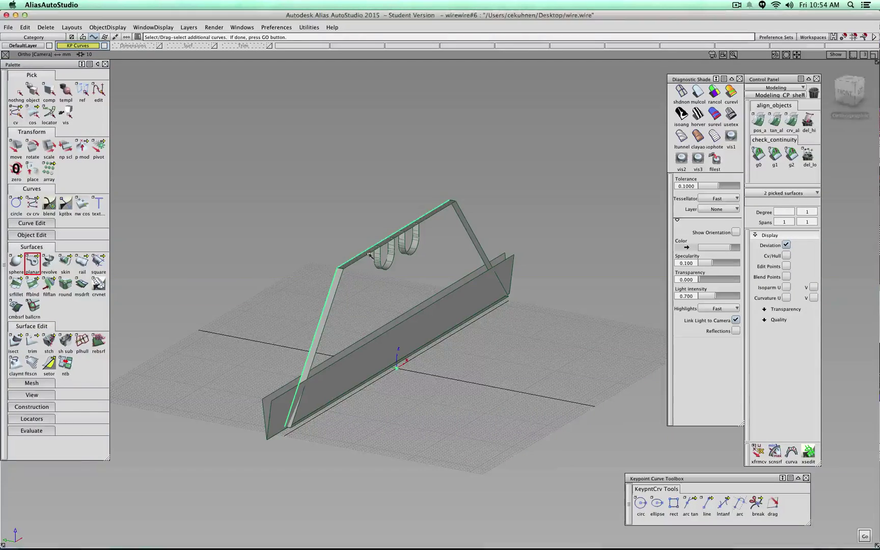
{"action": "left_click", "coordinate": [471, 233]}
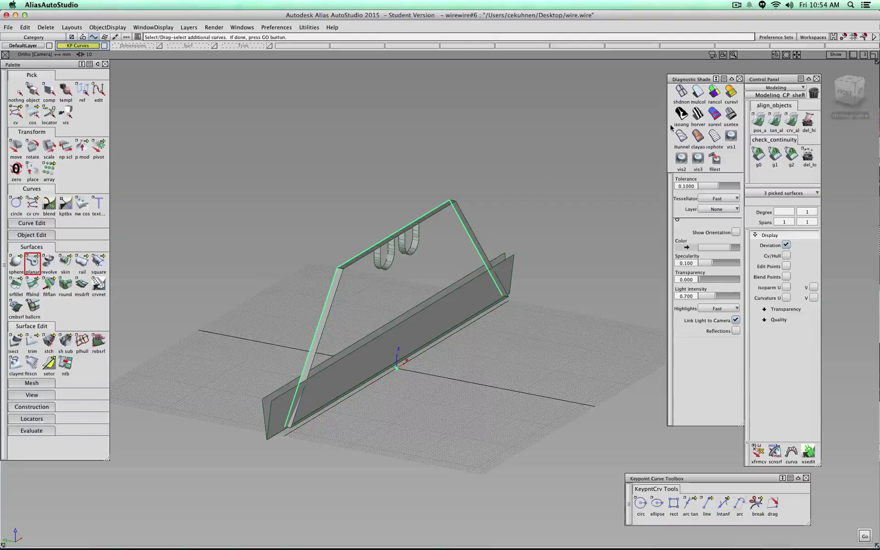
{"action": "left_click_drag", "start_coordinate": [474, 237], "coordinate": [365, 359], "text": "alt+shift"}
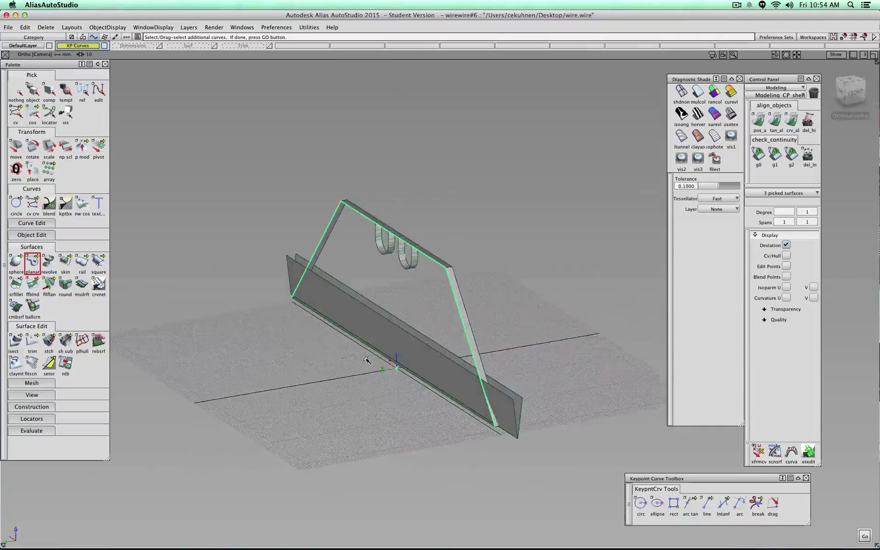
{"action": "left_click", "coordinate": [331, 322]}
{"action": "key", "text": "Return"}
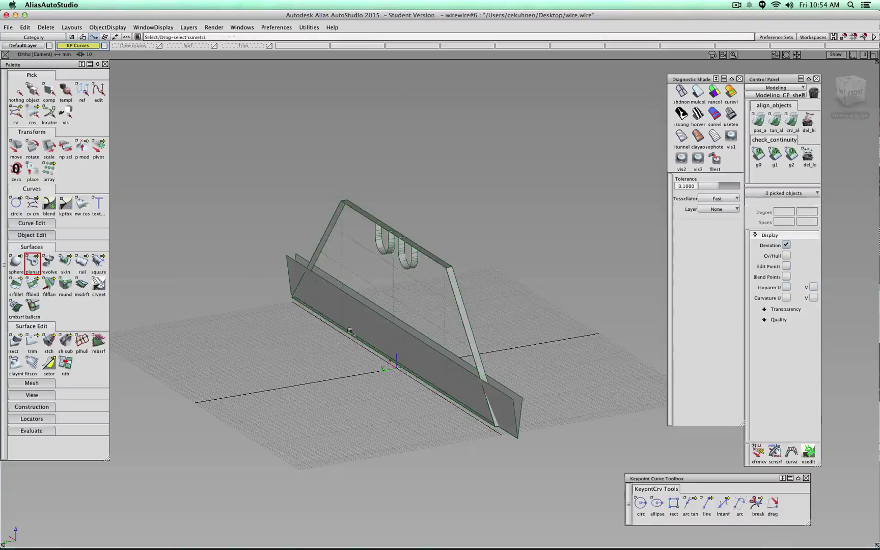
Turn off shading and create a second planar surface from the four edges on the frame's opposite side
{"action": "left_click", "coordinate": [682, 92]}
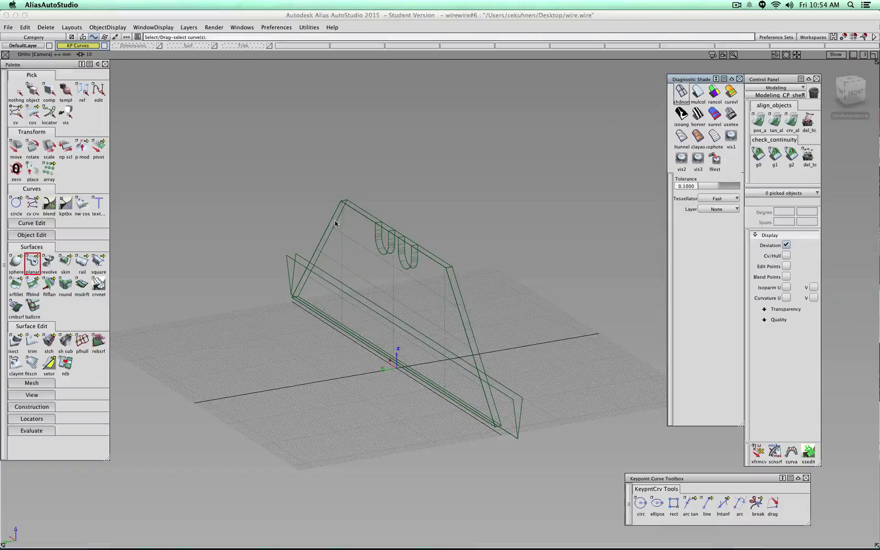
{"action": "left_click", "coordinate": [331, 225]}
{"action": "left_click", "coordinate": [359, 208]}
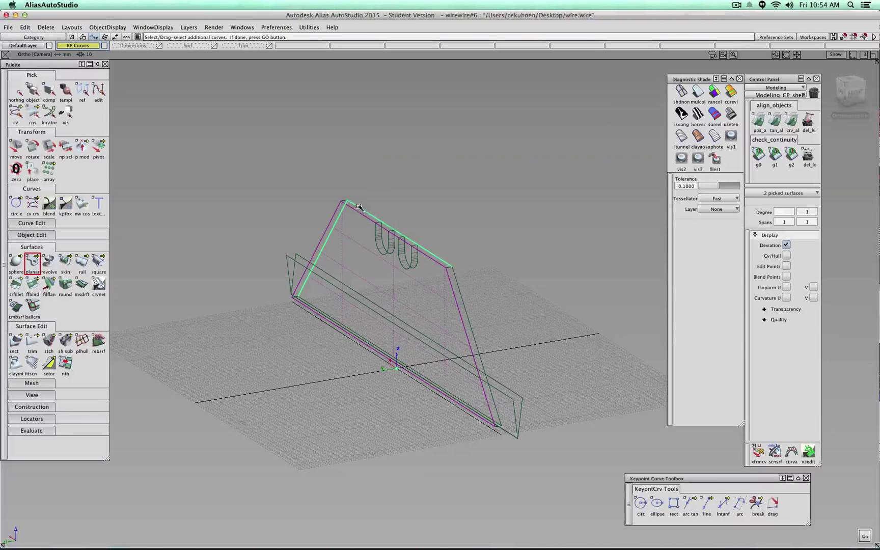
{"action": "left_click", "coordinate": [362, 337]}
{"action": "left_click", "coordinate": [460, 287]}
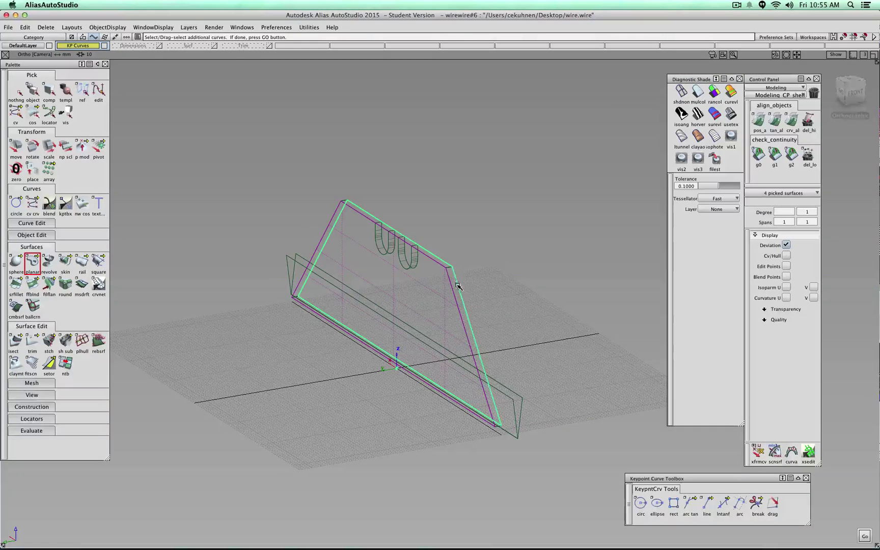
{"action": "key", "text": "Return"}
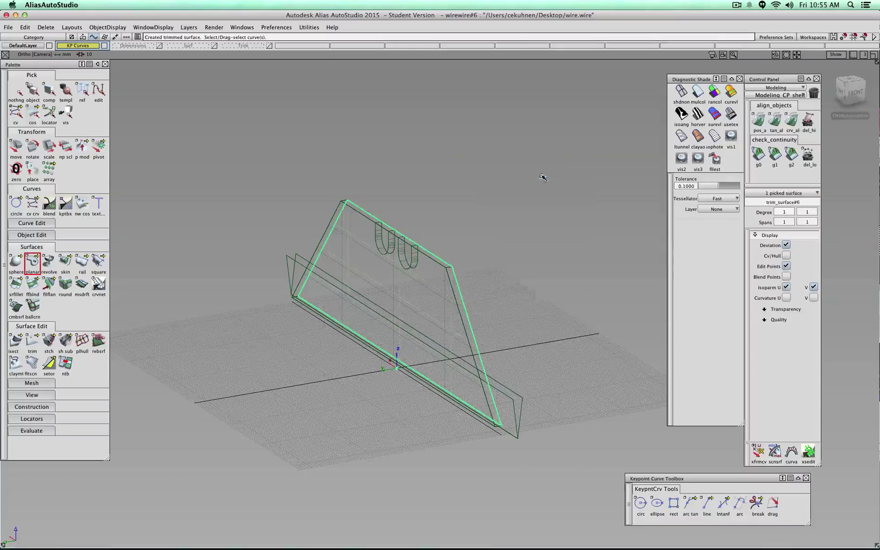
Clear the selection and shade the whole model again in multi-colour
{"action": "left_click", "coordinate": [543, 177]}
{"action": "left_click_drag", "start_coordinate": [542, 176], "coordinate": [264, 274], "text": "alt+shift"}
{"action": "left_click", "coordinate": [347, 195], "text": "ctrl+shift"}
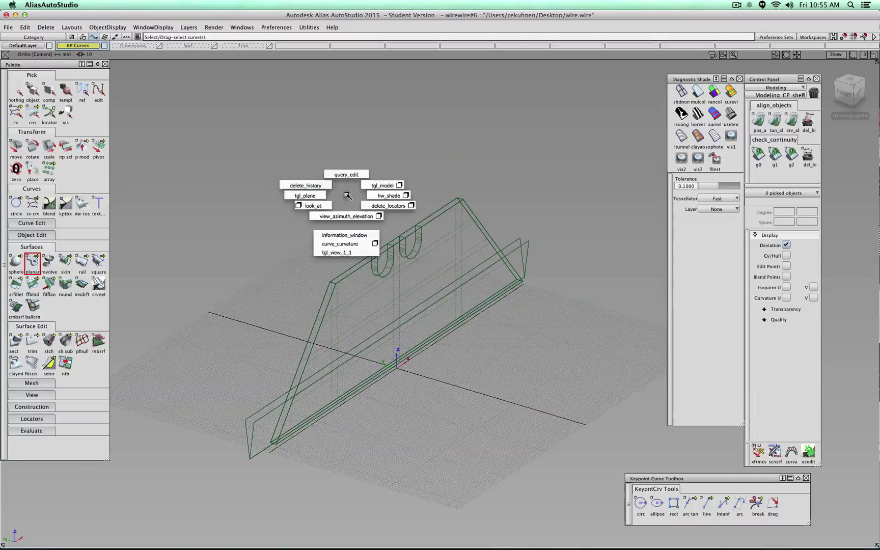
{"action": "left_click", "coordinate": [698, 95]}
{"action": "mouse_move", "coordinate": [493, 349]}
{"action": "left_mouse_down", "text": "alt+shift"}
{"action": "mouse_move", "coordinate": [387, 308]}
{"action": "mouse_move", "coordinate": [633, 332]}
{"action": "mouse_move", "coordinate": [200, 461]}
{"action": "mouse_move", "coordinate": [356, 458]}
{"action": "mouse_move", "coordinate": [603, 285]}
{"action": "mouse_move", "coordinate": [456, 334]}
{"action": "mouse_move", "coordinate": [550, 310]}
{"action": "mouse_move", "coordinate": [583, 318]}
{"action": "mouse_move", "coordinate": [548, 332]}
{"action": "mouse_move", "coordinate": [479, 315]}
{"action": "left_mouse_up", "text": "alt+shift"}
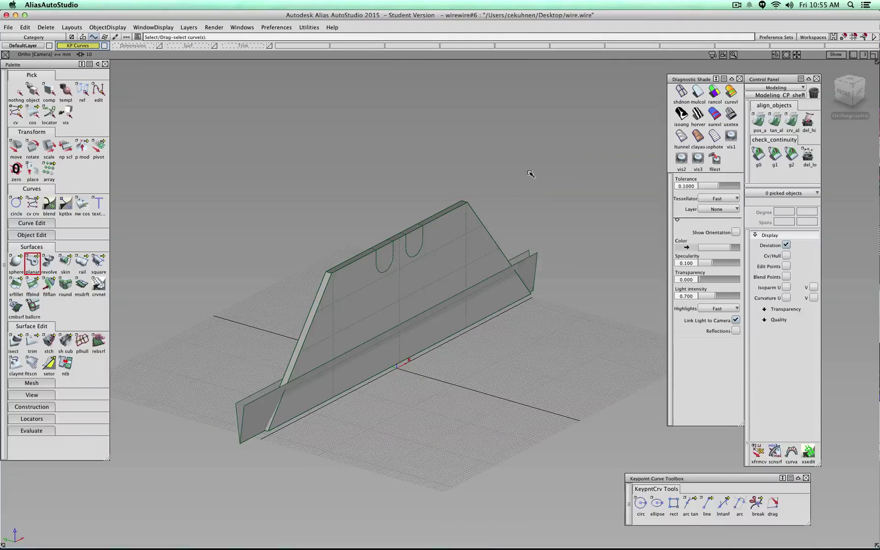
Select the trapezoid's side and rim surfaces, assign them to a new layer L5 and hide that layer
{"action": "left_click_drag", "start_coordinate": [531, 174], "coordinate": [530, 192], "text": "ctrl+shift"}
{"action": "left_click_drag", "start_coordinate": [300, 262], "coordinate": [338, 285]}
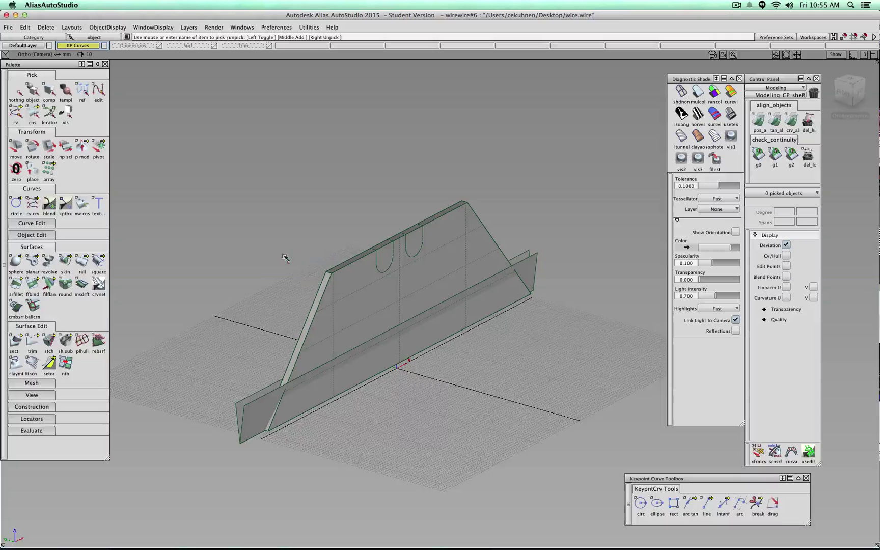
{"action": "left_click", "coordinate": [338, 295]}
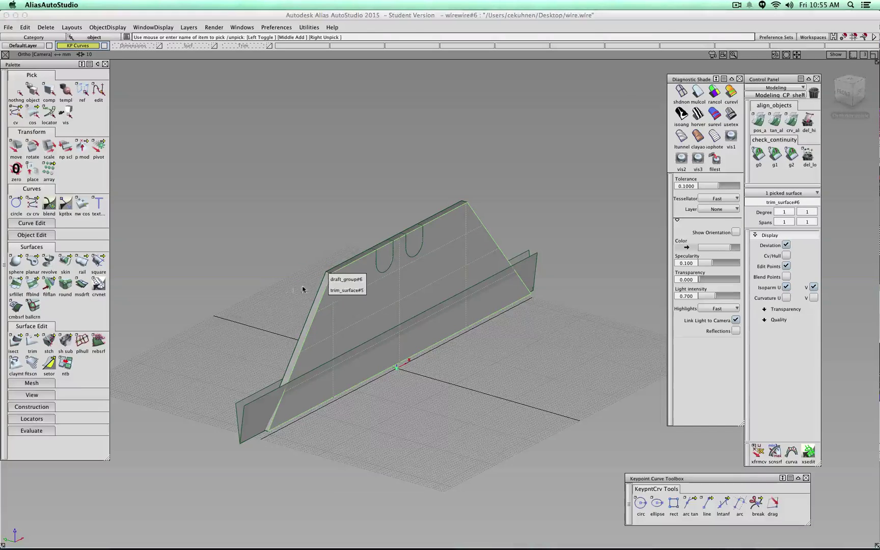
{"action": "mouse_move", "coordinate": [275, 249]}
{"action": "left_mouse_down"}
{"action": "mouse_move", "coordinate": [337, 289]}
{"action": "mouse_move", "coordinate": [308, 236]}
{"action": "mouse_move", "coordinate": [268, 236]}
{"action": "left_mouse_up"}
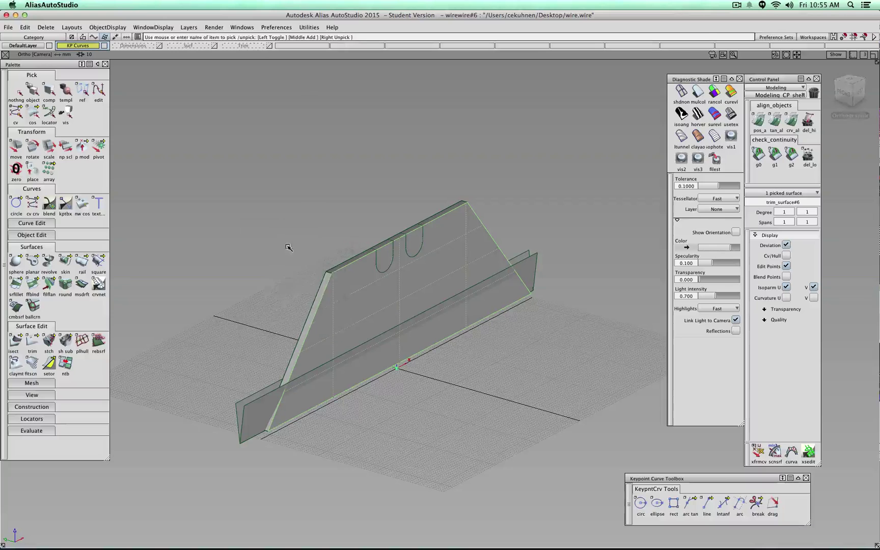
{"action": "left_click_drag", "start_coordinate": [349, 293], "coordinate": [401, 181]}
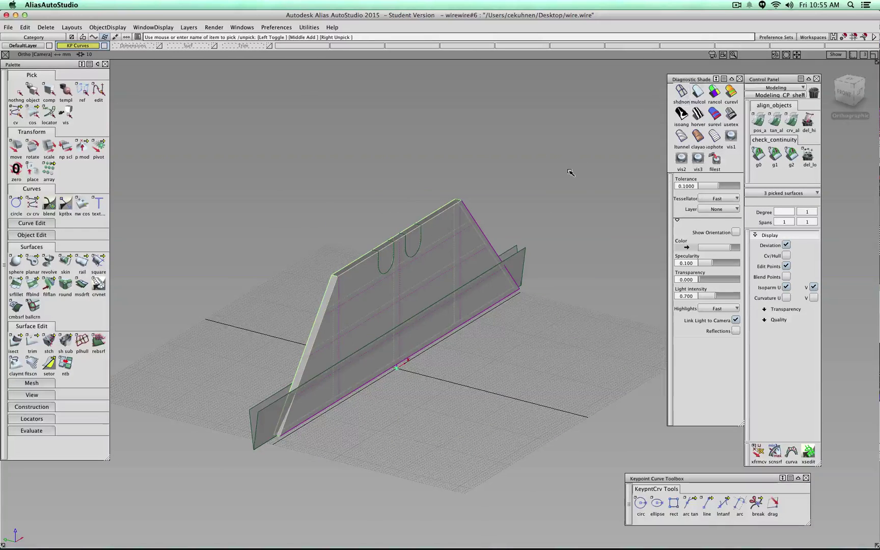
{"action": "left_click_drag", "start_coordinate": [569, 173], "coordinate": [530, 178], "text": "ctrl+shift"}
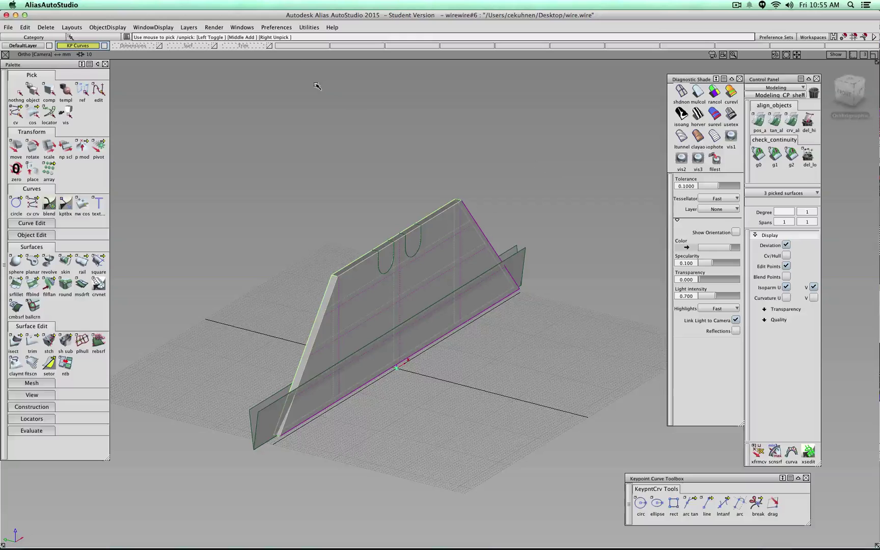
{"action": "left_click", "coordinate": [188, 27]}
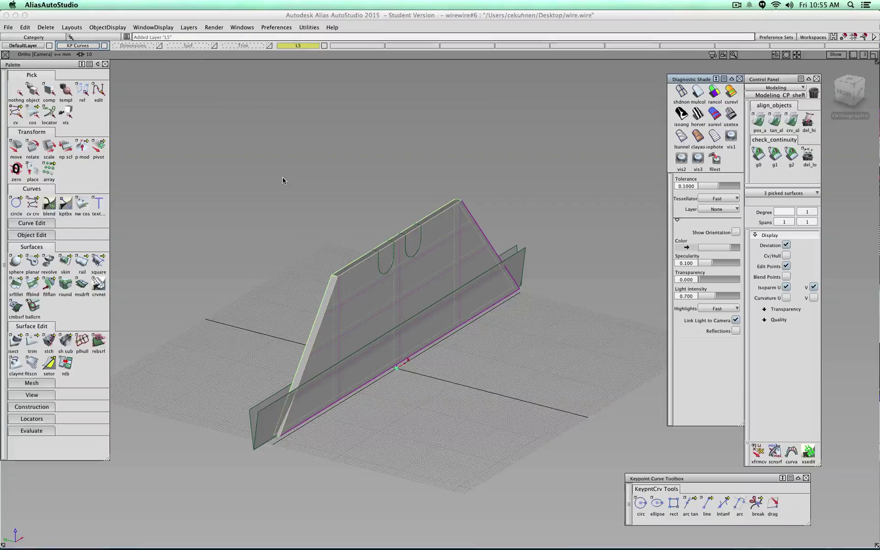
{"action": "left_click_drag", "start_coordinate": [291, 47], "coordinate": [330, 63]}
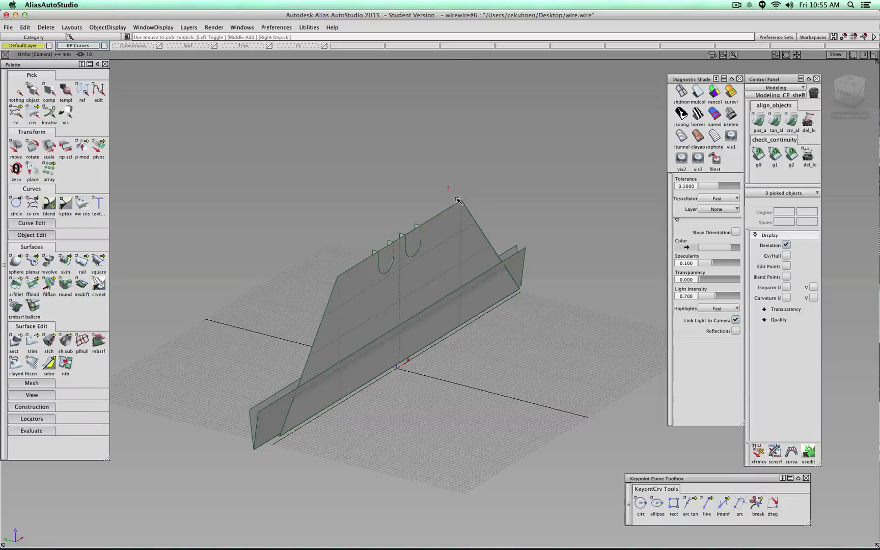
Assign the remaining trapezoid surfaces, including the bottom strip, to layer L5
{"action": "left_click_drag", "start_coordinate": [348, 142], "coordinate": [315, 169], "text": "ctrl+shift"}
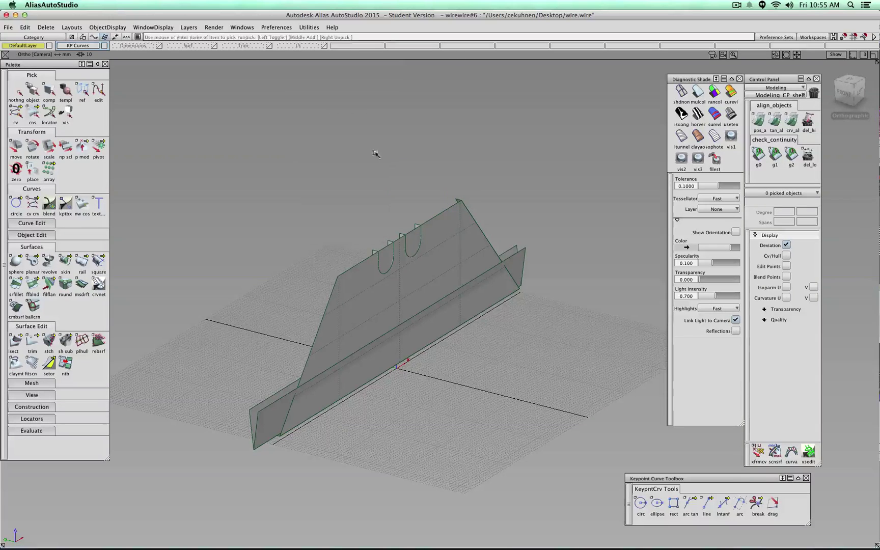
{"action": "left_click_drag", "start_coordinate": [407, 157], "coordinate": [479, 202]}
{"action": "left_click_drag", "start_coordinate": [296, 46], "coordinate": [296, 60]}
{"action": "left_click", "coordinate": [502, 301]}
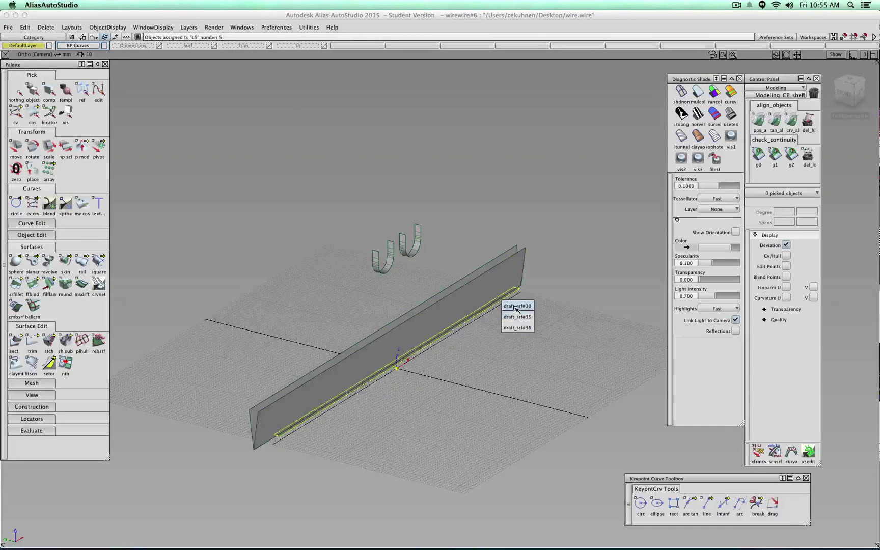
{"action": "left_click", "coordinate": [516, 306]}
{"action": "left_click_drag", "start_coordinate": [302, 48], "coordinate": [303, 51]}
Select one U-shaped surface and place its pivot on its upper end edge facing the other U-shaped surface
{"action": "left_click_drag", "start_coordinate": [461, 231], "coordinate": [314, 212], "text": "alt+shift"}
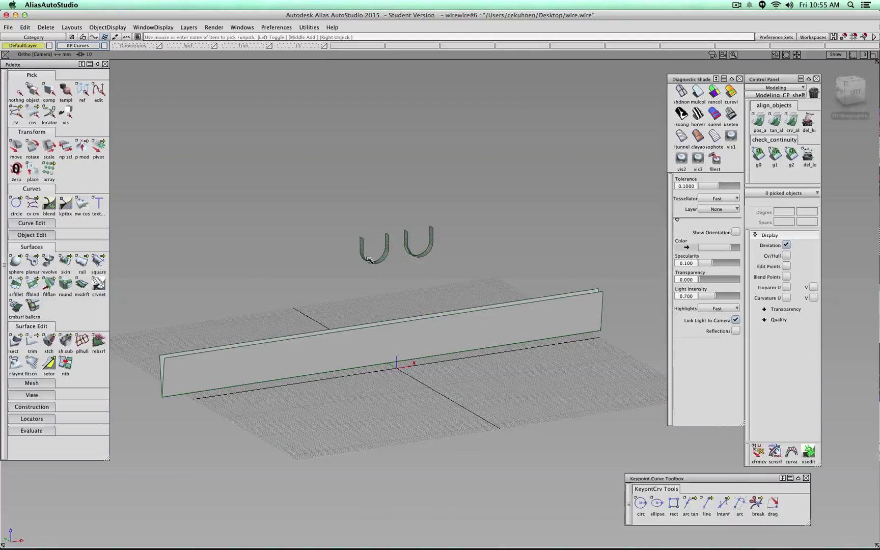
{"action": "left_click_drag", "start_coordinate": [414, 196], "coordinate": [414, 215], "text": "ctrl+shift"}
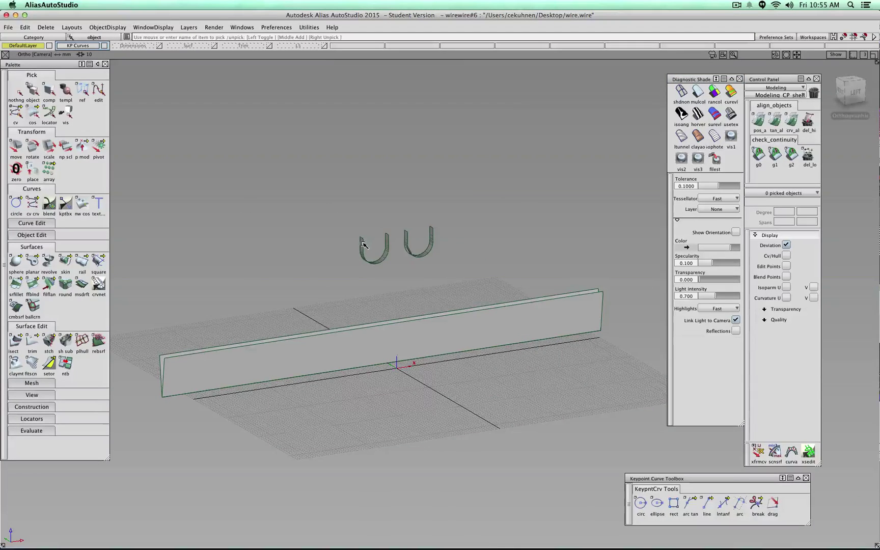
{"action": "left_click", "coordinate": [362, 241]}
{"action": "mouse_move", "coordinate": [437, 226]}
{"action": "right_mouse_down", "text": "alt+shift"}
{"action": "mouse_move", "coordinate": [428, 216]}
{"action": "mouse_move", "coordinate": [344, 453]}
{"action": "right_mouse_up", "text": "alt+shift"}
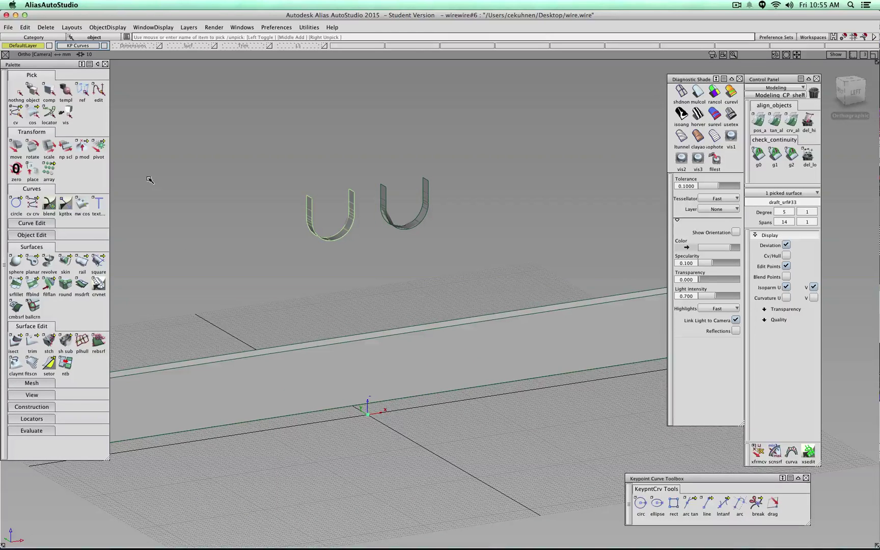
{"action": "left_click", "coordinate": [852, 92]}
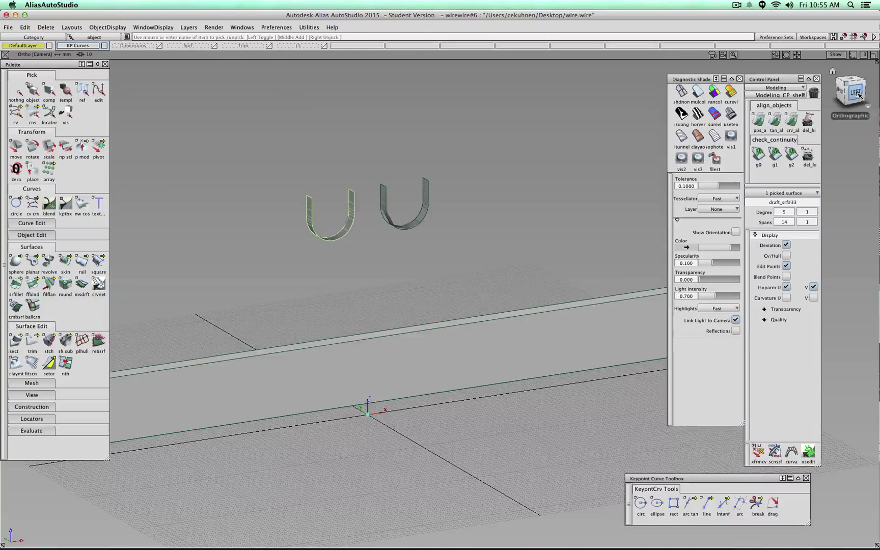
{"action": "left_click_drag", "start_coordinate": [352, 191], "coordinate": [232, 176], "text": "alt+shift"}
{"action": "left_click", "coordinate": [98, 147]}
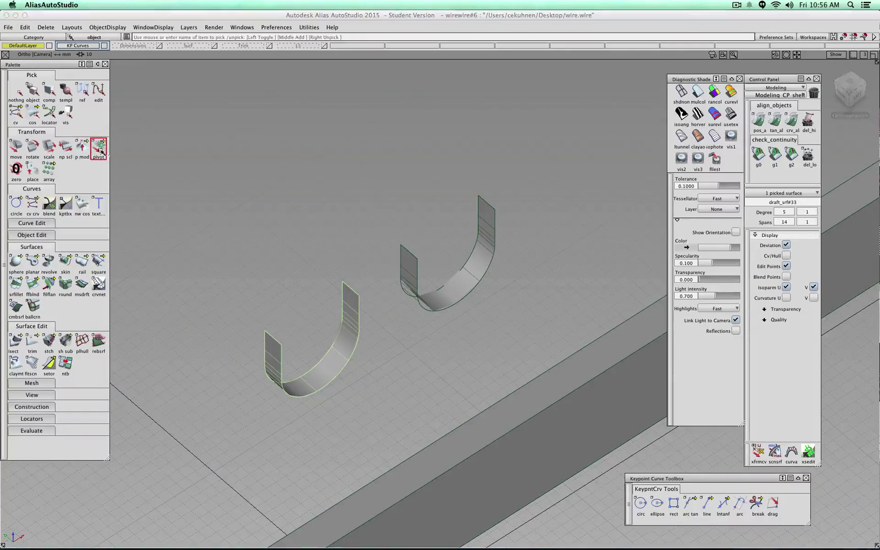
{"action": "left_click", "coordinate": [353, 293]}
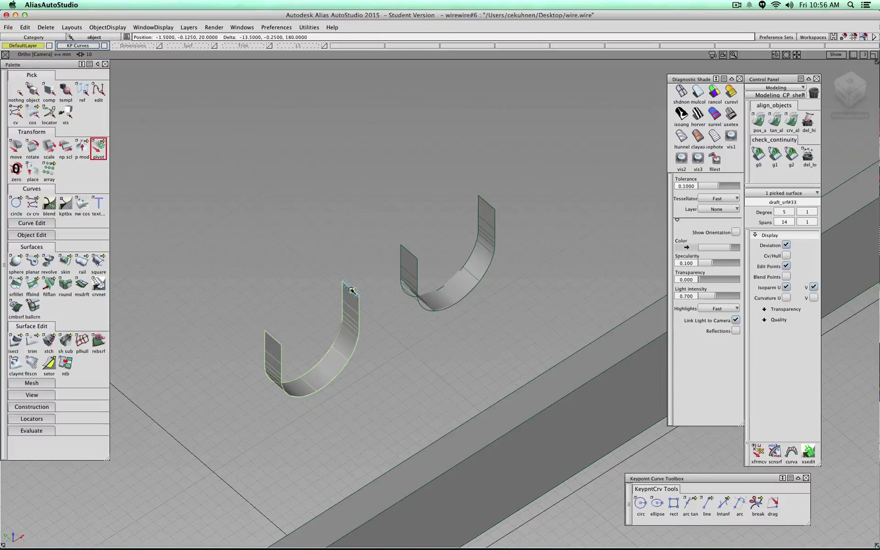
Set the curve snap divisions to 2 and snap the pivot to the midpoint of the other U-shaped surface's near end edge
{"action": "left_click", "coordinate": [874, 37]}
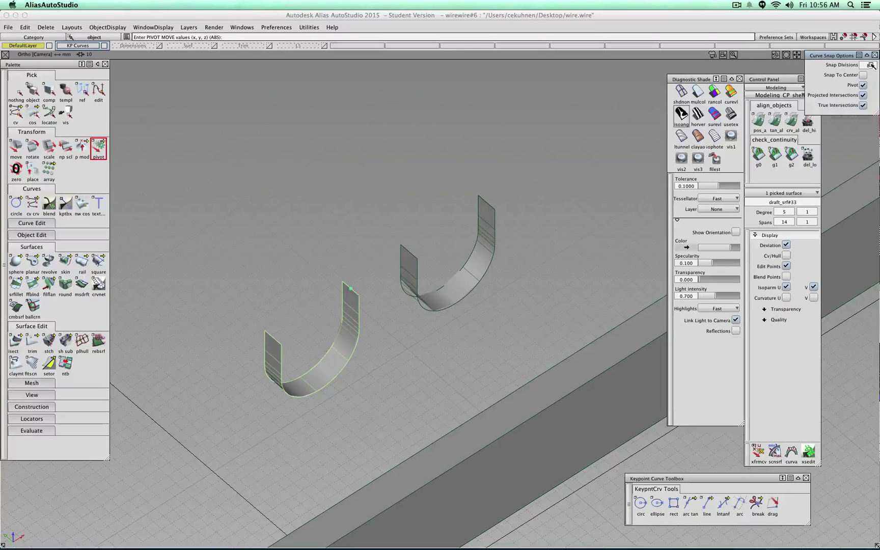
{"action": "left_click", "coordinate": [407, 253]}
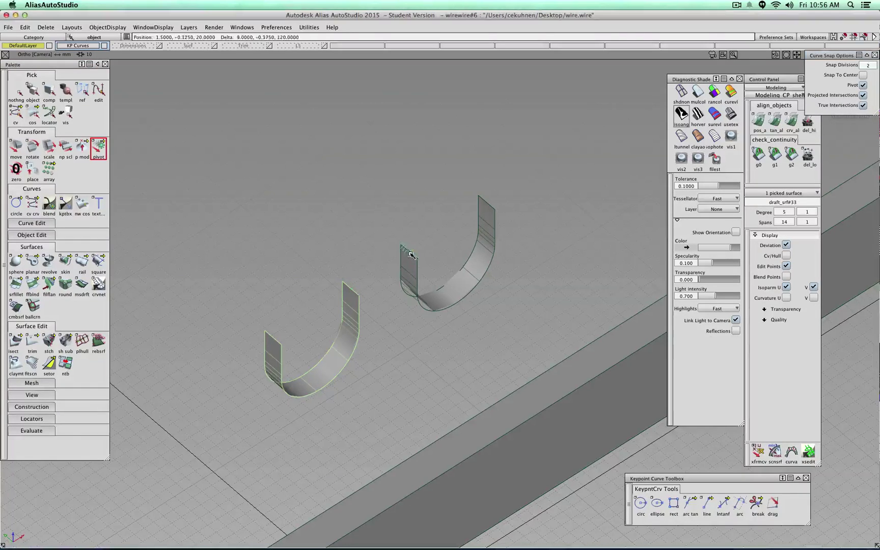
{"action": "left_click", "coordinate": [353, 292]}
{"action": "left_click", "coordinate": [409, 253]}
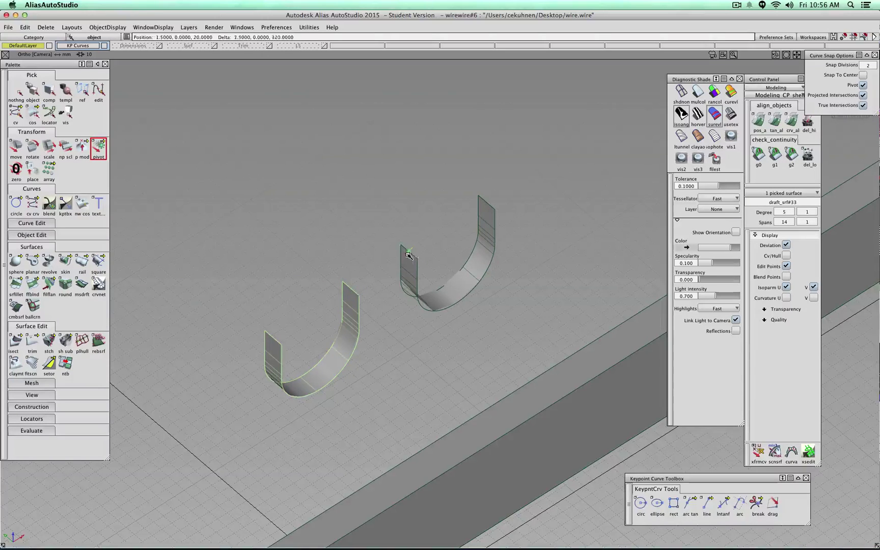
Show the surfaces on layer L5 again
{"action": "scroll", "coordinate": [453, 252], "scroll_direction": "down", "scroll_amount": 5}
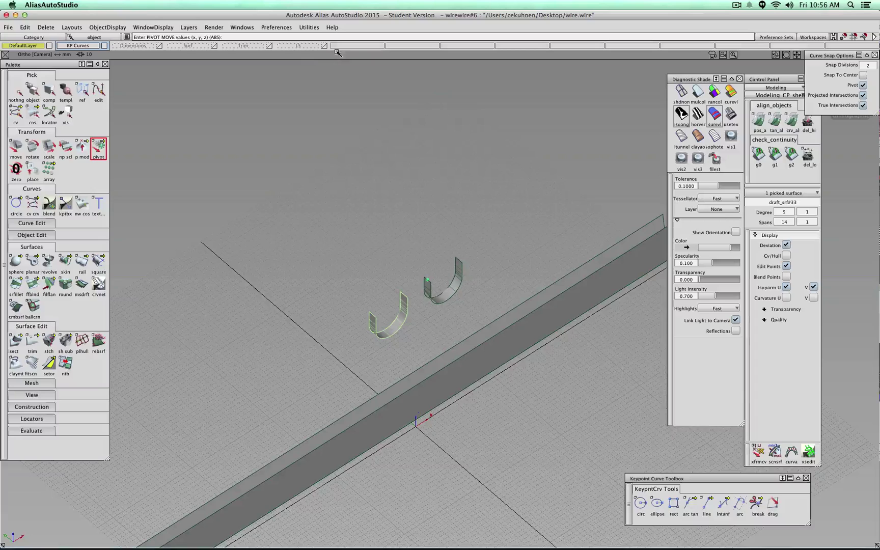
{"action": "left_click", "coordinate": [324, 45]}
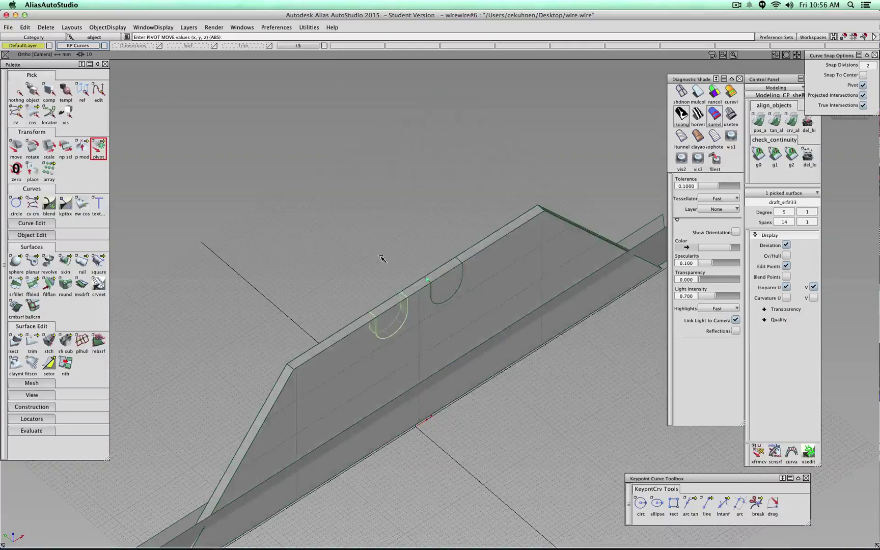
Intersect the front trapezoid face with both U-shaped surfaces and the V-groove surface, working in unshaded display
{"action": "left_click_drag", "start_coordinate": [383, 257], "coordinate": [345, 201], "text": "alt+shift"}
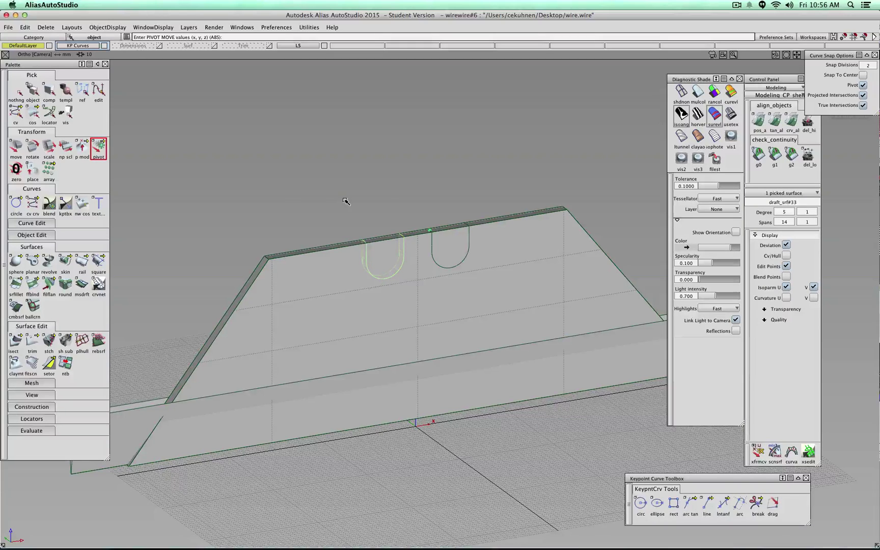
{"action": "left_click_drag", "start_coordinate": [336, 190], "coordinate": [362, 183], "text": "ctrl+shift"}
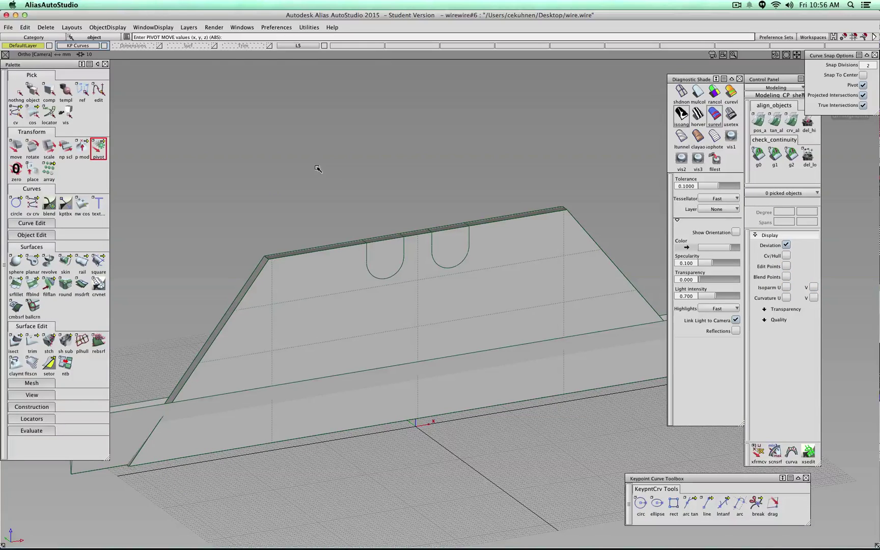
{"action": "left_click", "coordinate": [17, 342]}
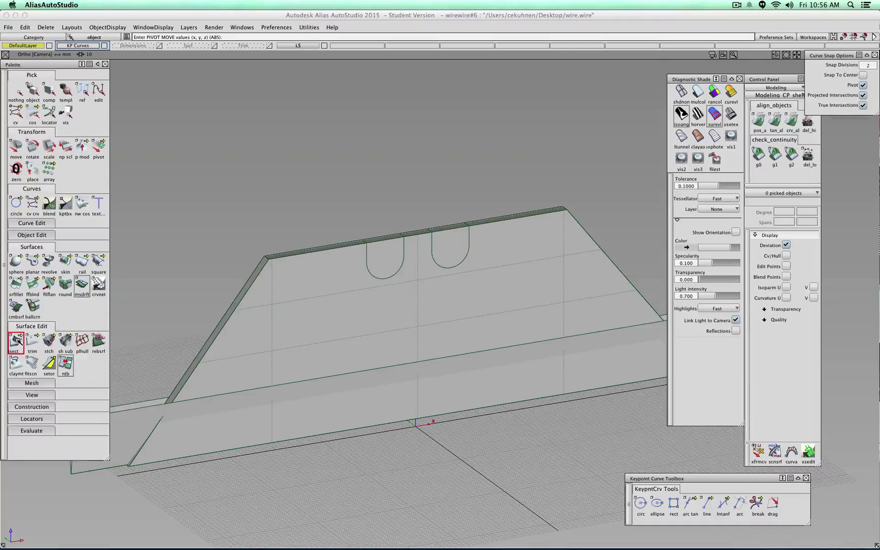
{"action": "scroll", "coordinate": [305, 277], "scroll_direction": "up", "scroll_amount": 3}
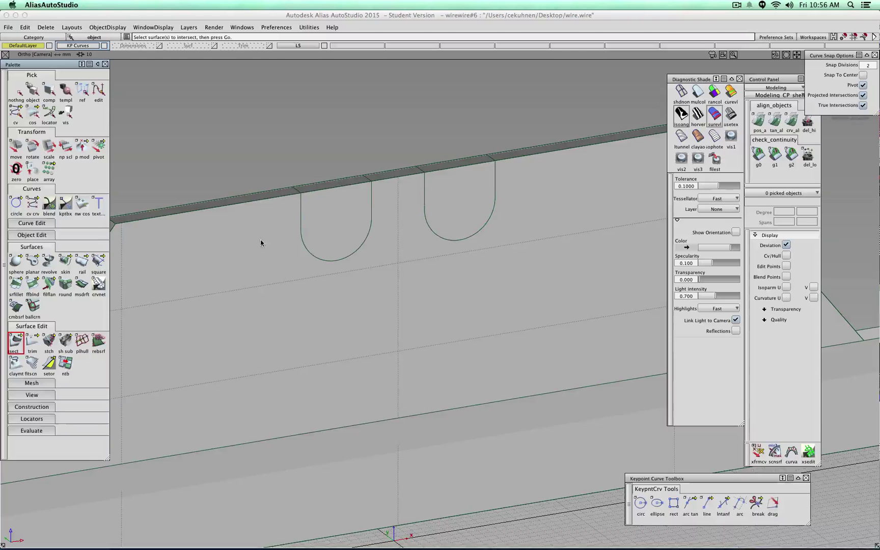
{"action": "left_click_drag", "start_coordinate": [261, 240], "coordinate": [351, 259], "text": "shift+super"}
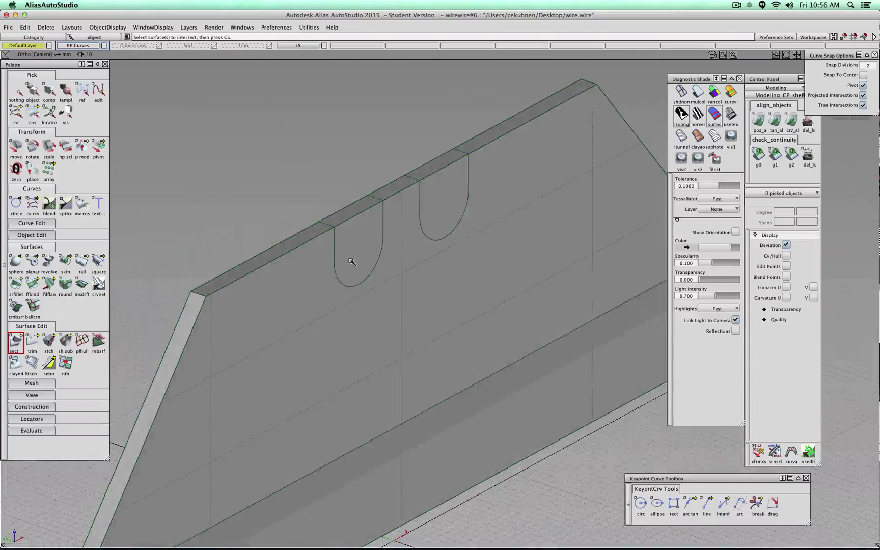
{"action": "left_click", "coordinate": [317, 263]}
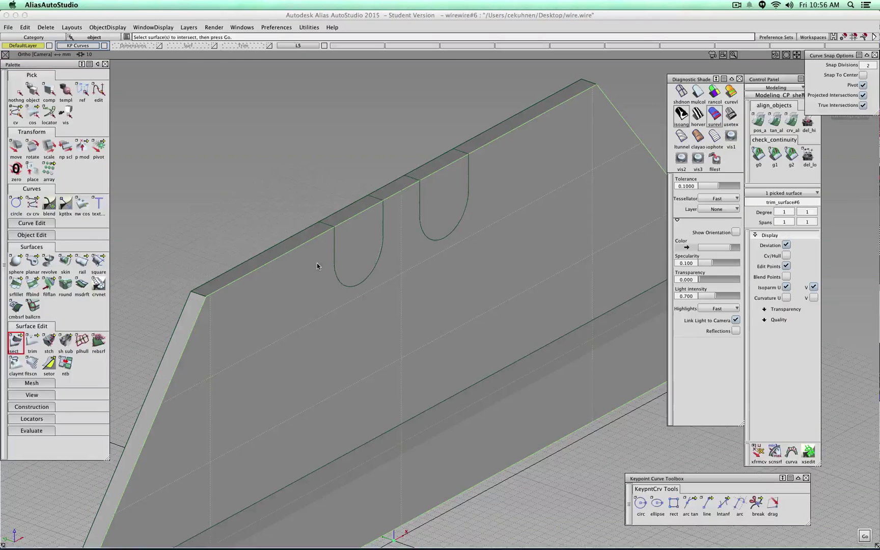
{"action": "left_click_drag", "start_coordinate": [427, 111], "coordinate": [424, 148], "text": "ctrl+shift"}
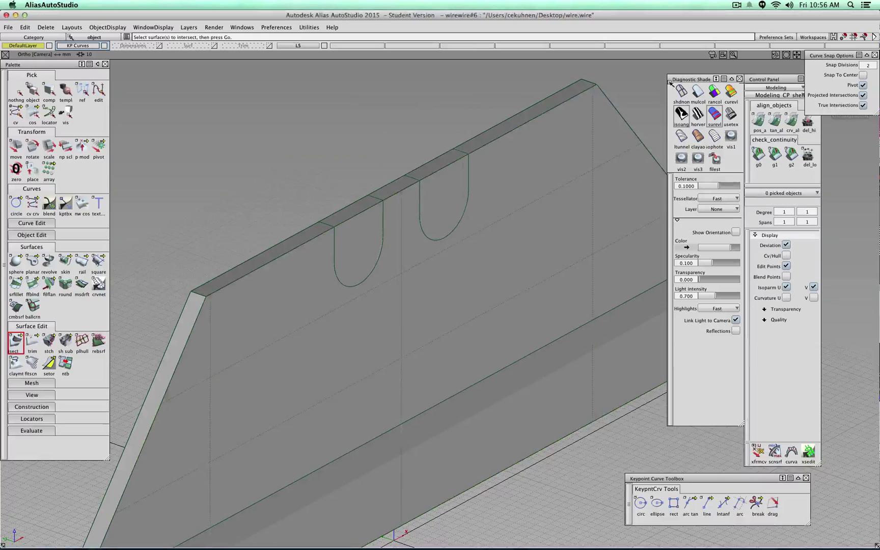
{"action": "left_click", "coordinate": [682, 89]}
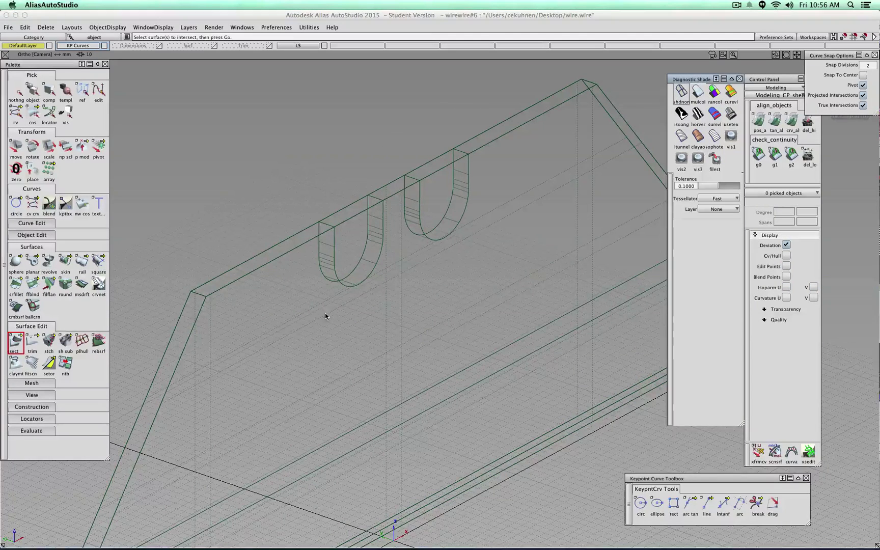
{"action": "left_click", "coordinate": [325, 315]}
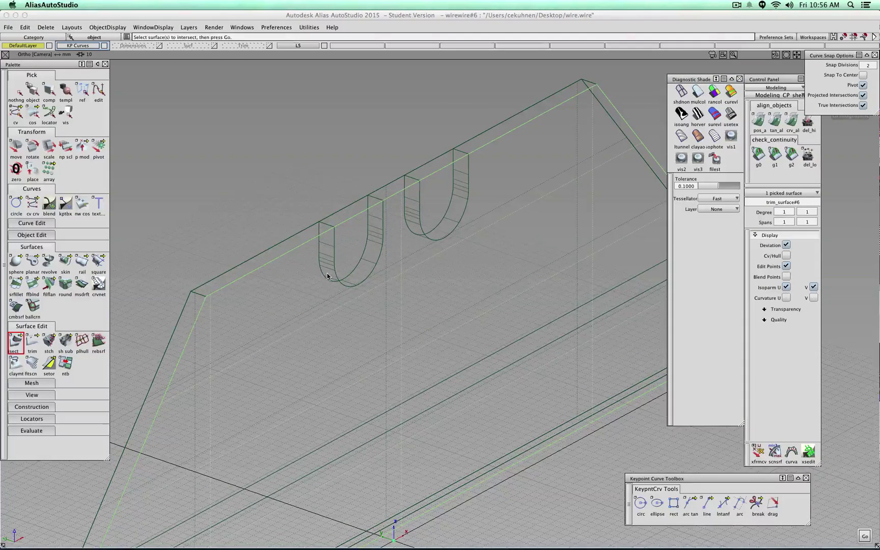
{"action": "key", "text": "Return"}
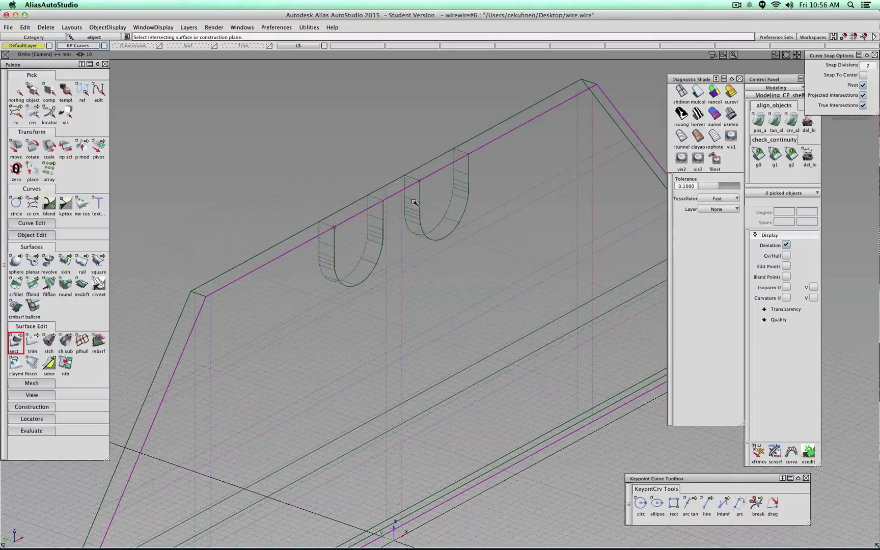
{"action": "left_click_drag", "start_coordinate": [412, 196], "coordinate": [593, 252], "text": "alt+shift"}
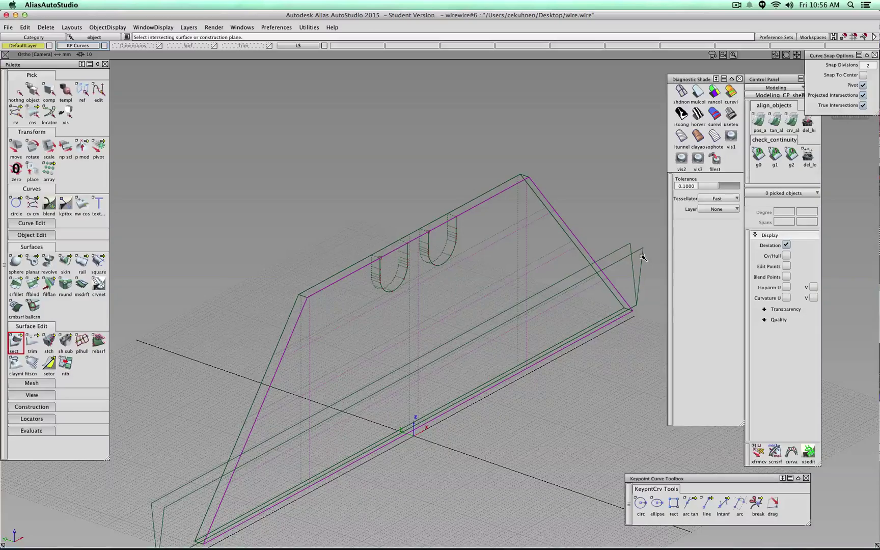
{"action": "left_click_drag", "start_coordinate": [585, 187], "coordinate": [566, 187], "text": "ctrl+shift"}
Intersect the rear trapezoid face with both U-shaped surfaces and the V-groove surface
{"action": "right_click_drag", "start_coordinate": [428, 285], "coordinate": [409, 277], "text": "alt+shift"}
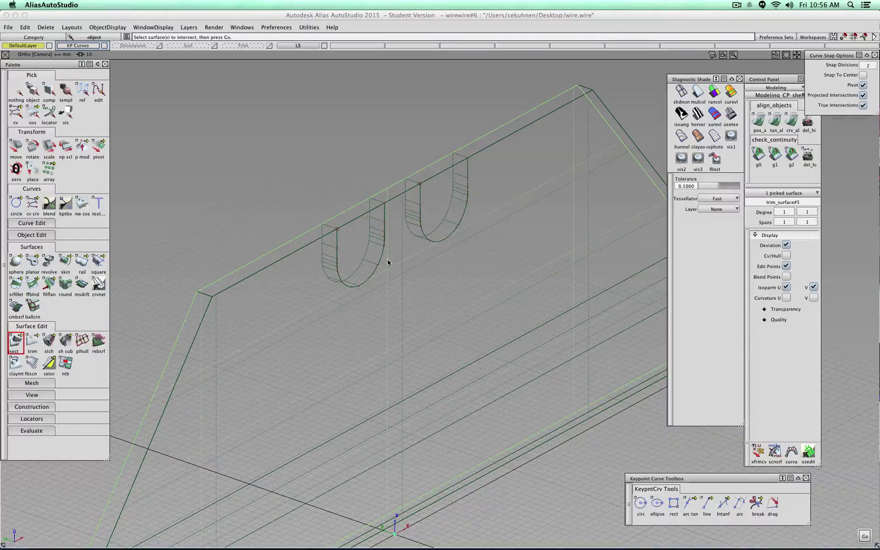
{"action": "left_click", "coordinate": [387, 263]}
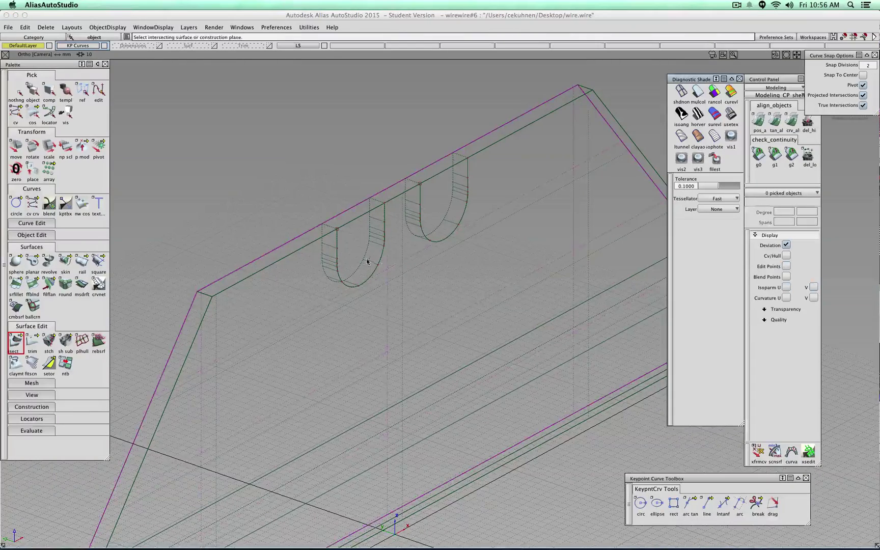
{"action": "left_click", "coordinate": [330, 249]}
{"action": "left_click", "coordinate": [412, 204]}
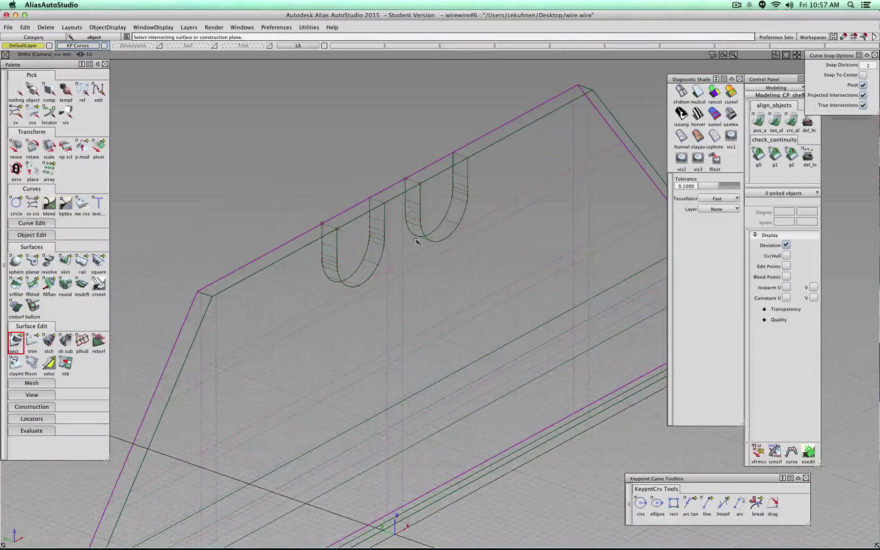
{"action": "scroll", "coordinate": [530, 271], "scroll_direction": "down", "scroll_amount": 5}
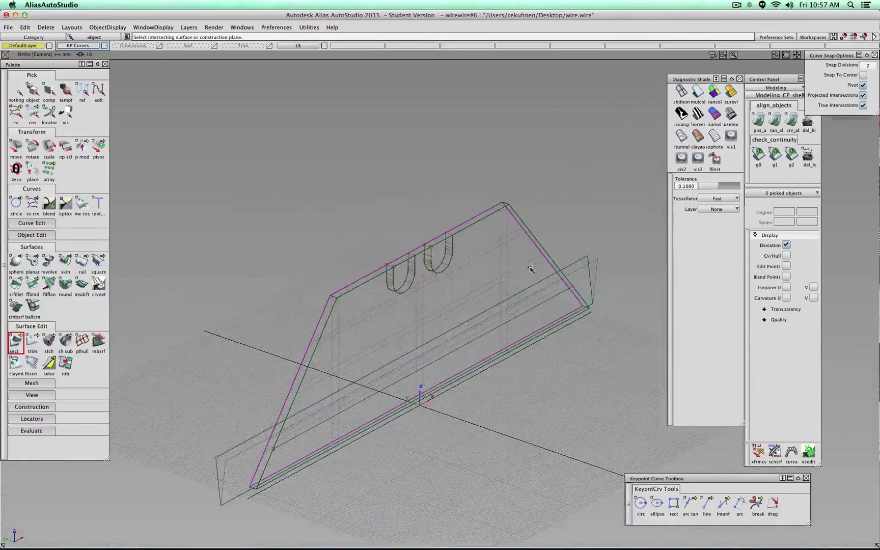
{"action": "left_click", "coordinate": [577, 263]}
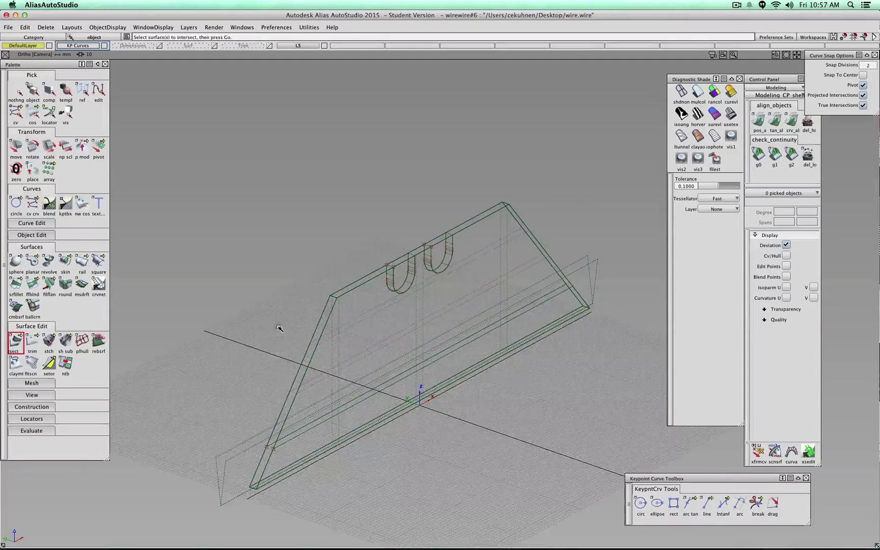
Turn on multi-color shading and intersect one slanted end surface of the plate with the V-groove surfaces
{"action": "left_click_drag", "start_coordinate": [277, 328], "coordinate": [376, 308], "text": "alt+shift"}
{"action": "middle_click_drag", "start_coordinate": [347, 349], "coordinate": [349, 286], "text": "alt+shift"}
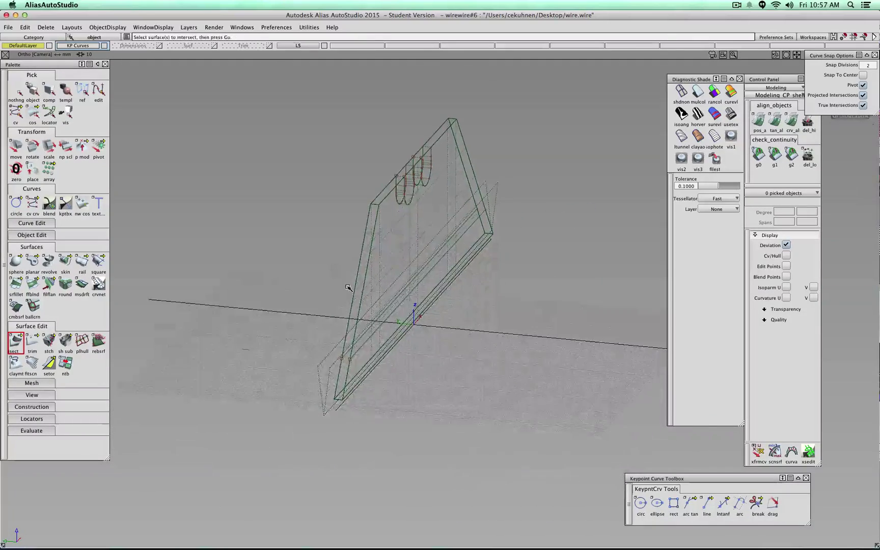
{"action": "scroll", "coordinate": [343, 286], "scroll_direction": "up", "scroll_amount": 3}
{"action": "left_click", "coordinate": [698, 91]}
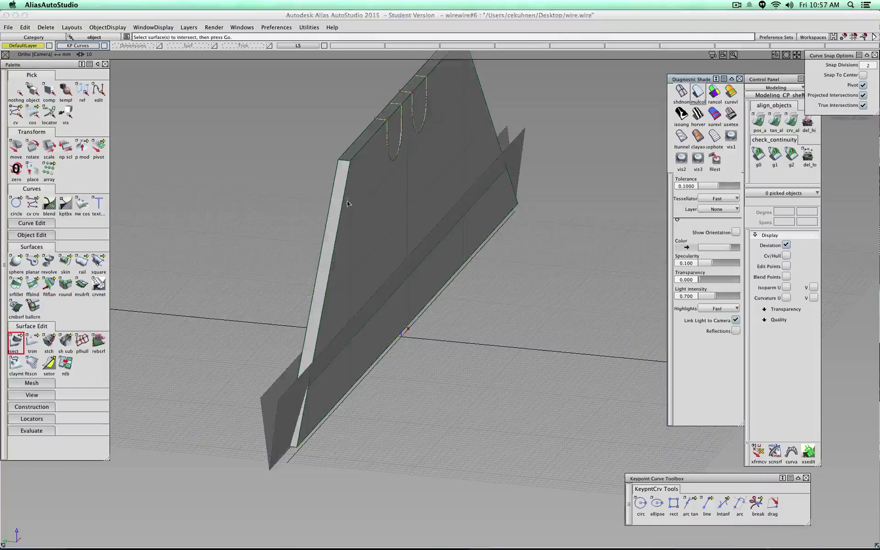
{"action": "left_click", "coordinate": [333, 208]}
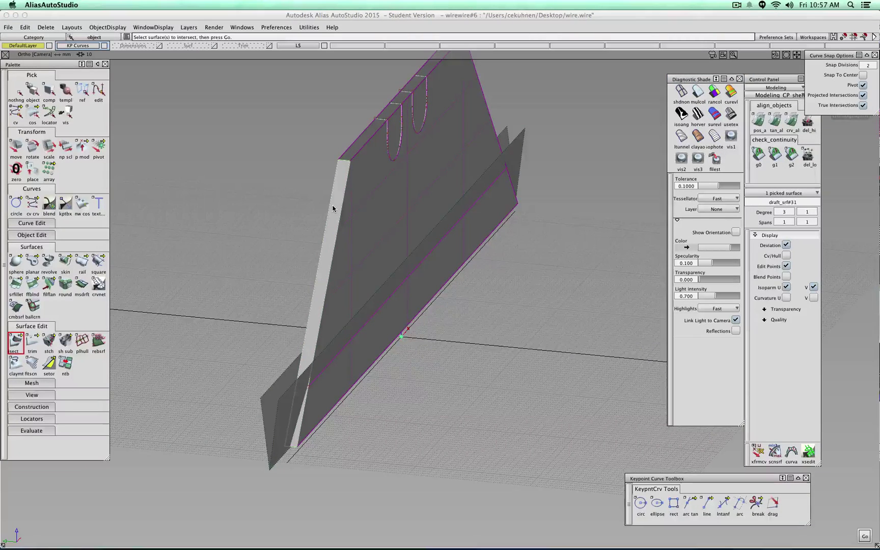
{"action": "key", "text": "Return"}
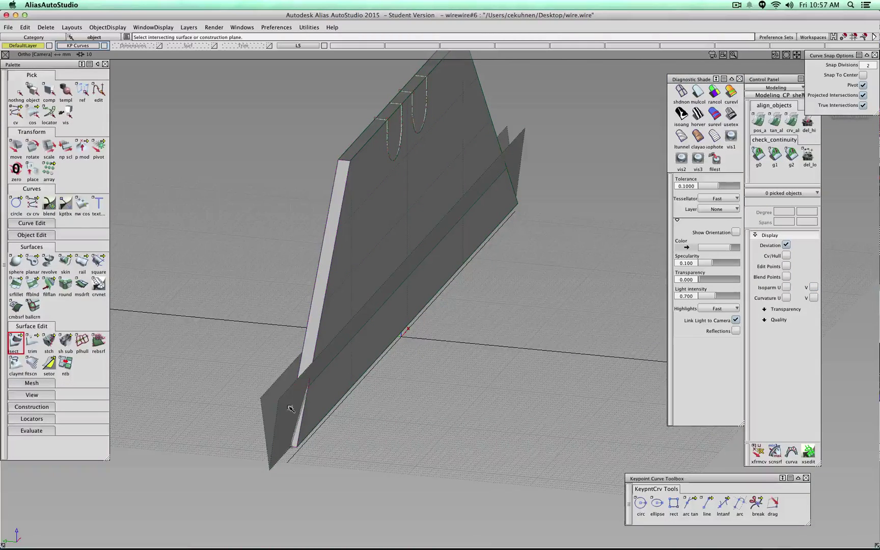
Intersect the opposite slanted end surface with the V-groove surfaces and turn shading off
{"action": "mouse_move", "coordinate": [505, 272]}
{"action": "left_mouse_down", "text": "alt+shift"}
{"action": "mouse_move", "coordinate": [323, 275]}
{"action": "mouse_move", "coordinate": [405, 281]}
{"action": "mouse_move", "coordinate": [337, 271]}
{"action": "left_mouse_up", "text": "alt+shift"}
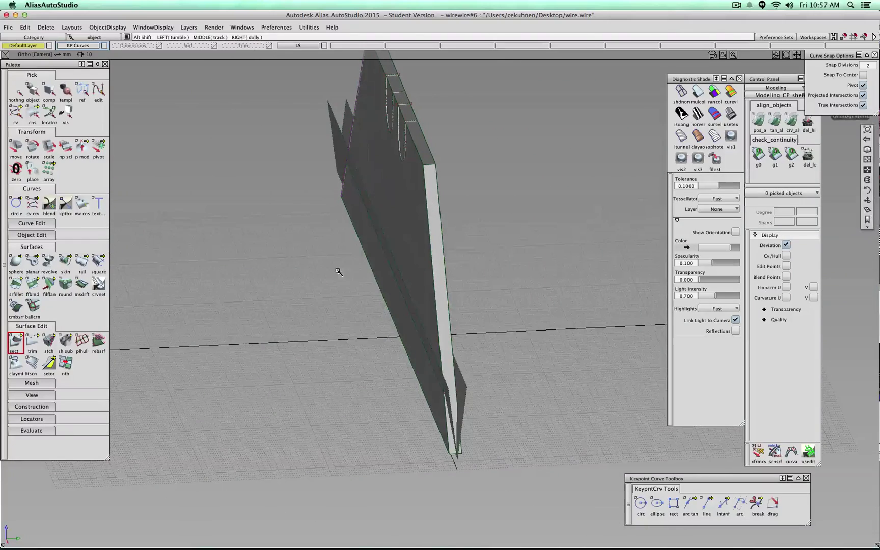
{"action": "left_click", "coordinate": [435, 226]}
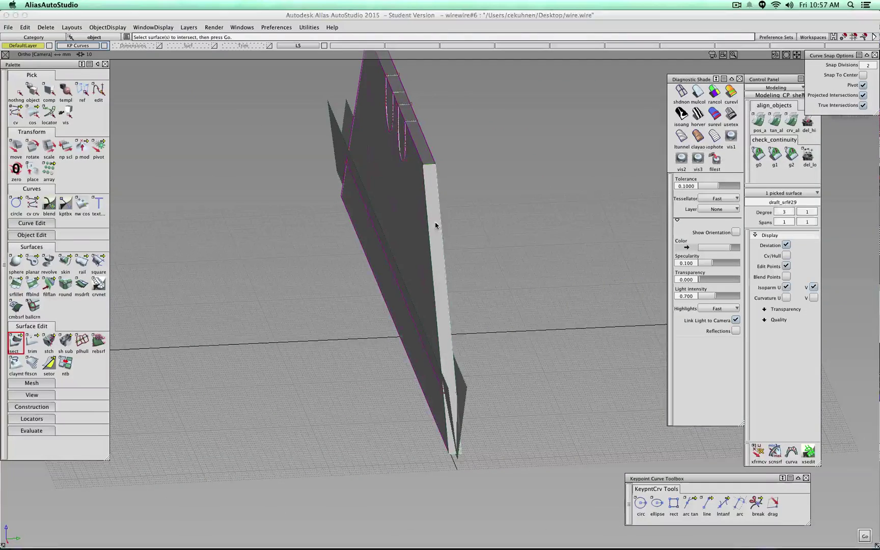
{"action": "left_click", "coordinate": [465, 395]}
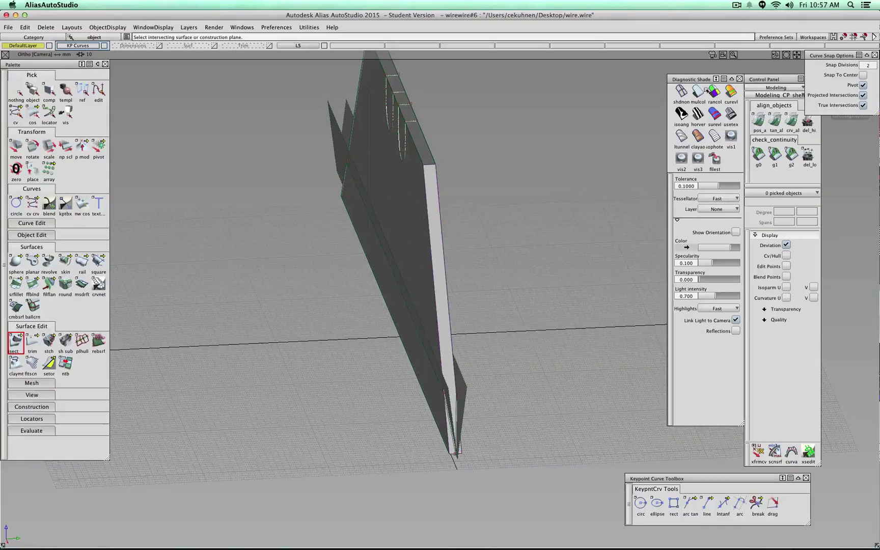
{"action": "left_click", "coordinate": [679, 95]}
{"action": "mouse_move", "coordinate": [523, 196]}
{"action": "left_mouse_down", "text": "alt+shift"}
{"action": "mouse_move", "coordinate": [455, 253]}
{"action": "mouse_move", "coordinate": [418, 230]}
{"action": "mouse_move", "coordinate": [418, 237]}
{"action": "left_mouse_up", "text": "alt+shift"}
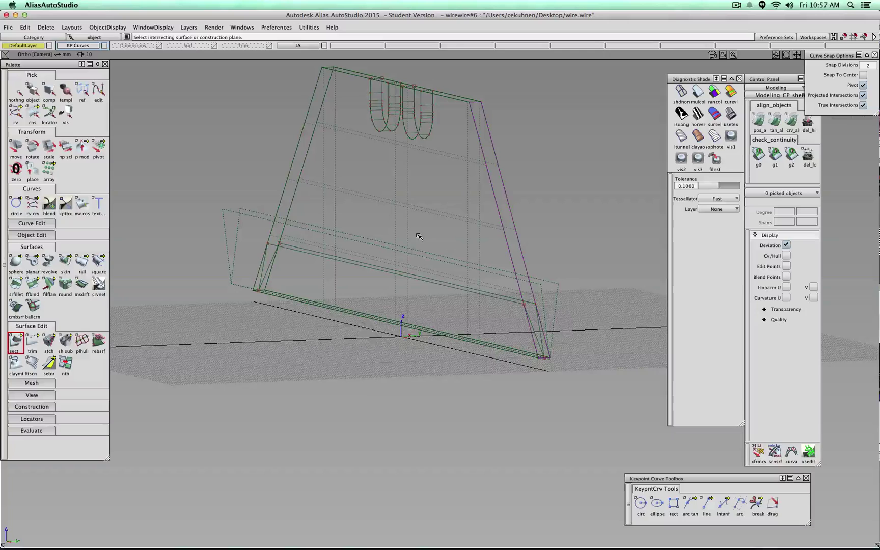
{"action": "left_click", "coordinate": [347, 369], "text": "ctrl+shift"}
{"action": "left_click_drag", "start_coordinate": [346, 368], "coordinate": [346, 348], "text": "ctrl+shift"}
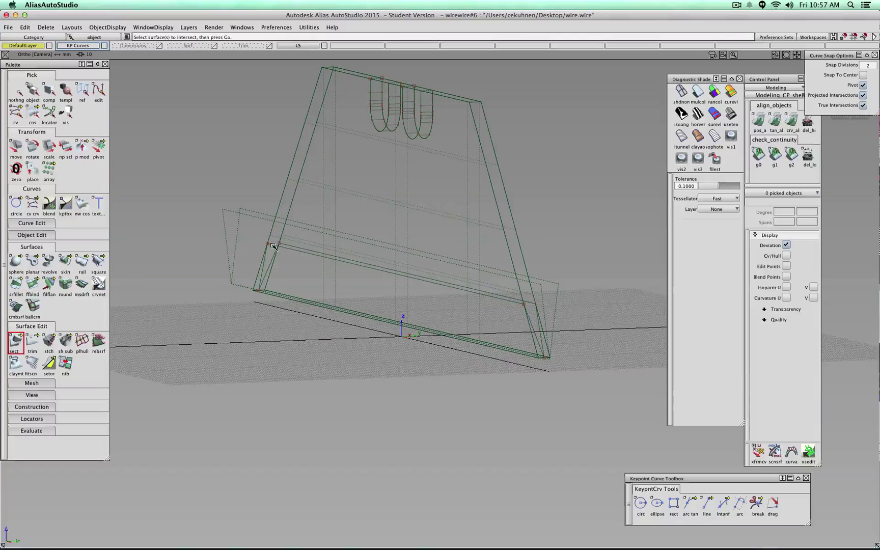
Run one more Intersect pass starting from one of the V-groove surfaces
{"action": "left_click", "coordinate": [258, 220]}
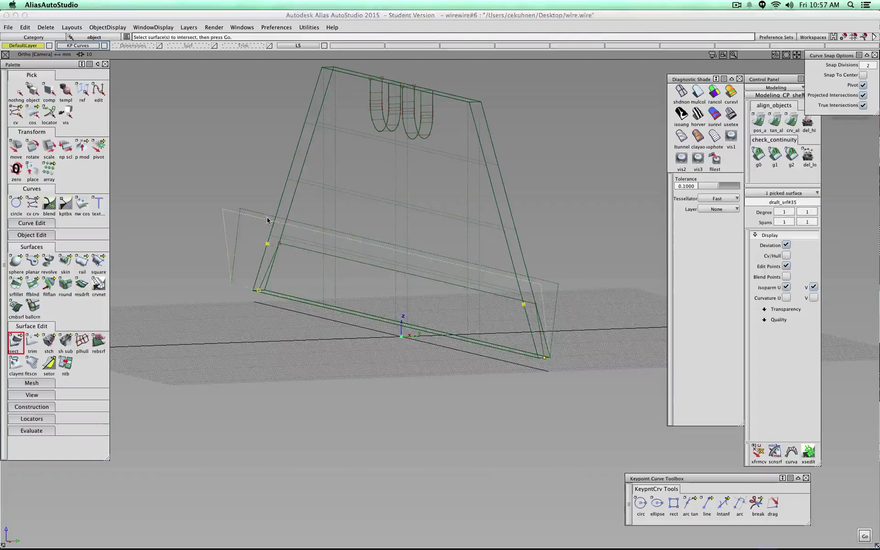
{"action": "key", "text": "Return"}
{"action": "left_click_drag", "start_coordinate": [276, 293], "coordinate": [221, 297], "text": "alt+shift"}
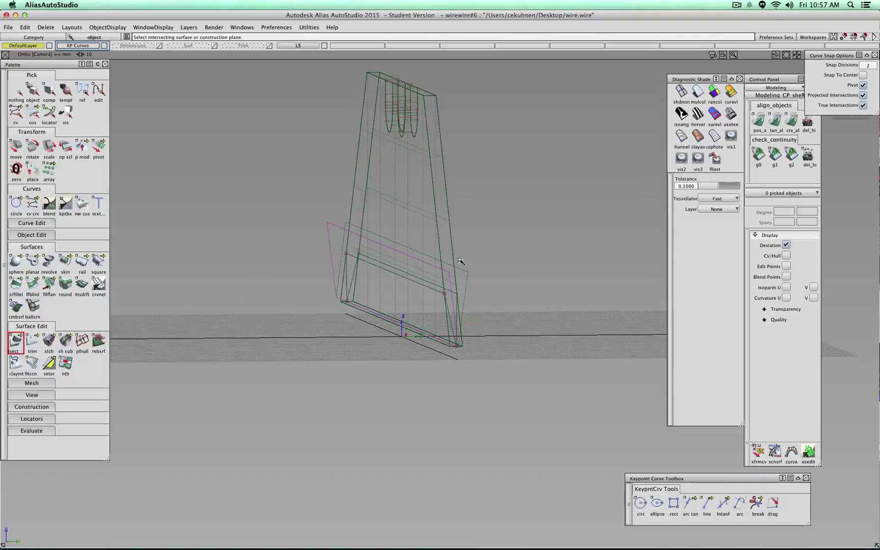
{"action": "left_click_drag", "start_coordinate": [246, 228], "coordinate": [245, 203], "text": "ctrl+shift"}
{"action": "left_click_drag", "start_coordinate": [300, 275], "coordinate": [593, 246], "text": "alt+shift"}
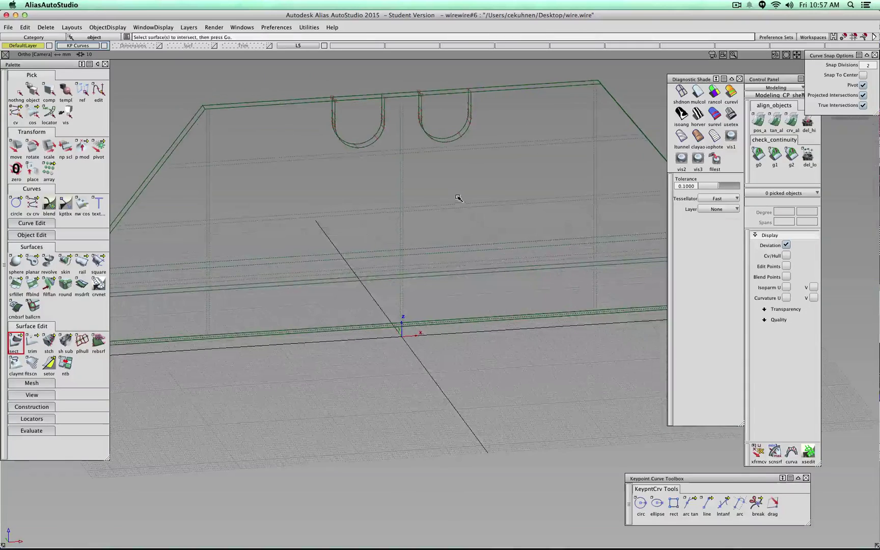
{"action": "left_click_drag", "start_coordinate": [457, 197], "coordinate": [456, 182], "text": "ctrl+shift"}
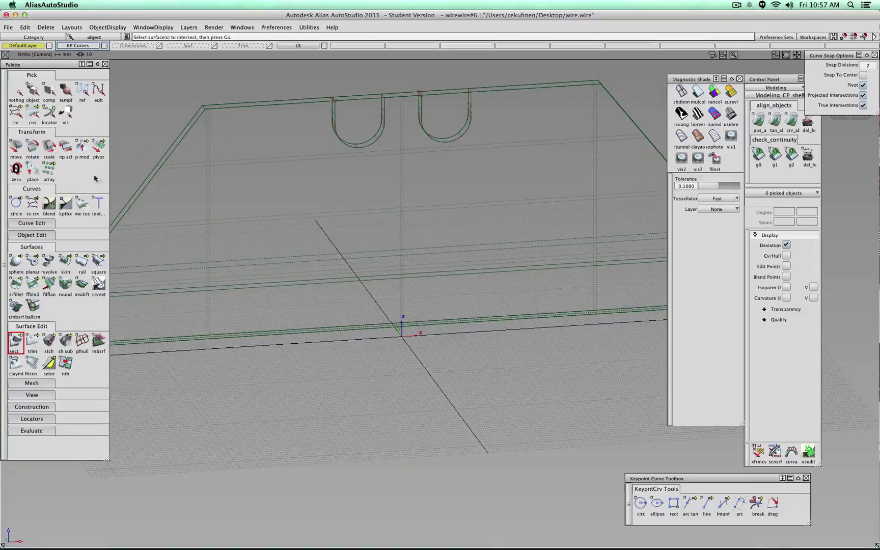
Trim the front trapezoid face with the default trim options, keeping the main region outside the U-shaped notches
{"action": "double_click", "coordinate": [33, 345]}
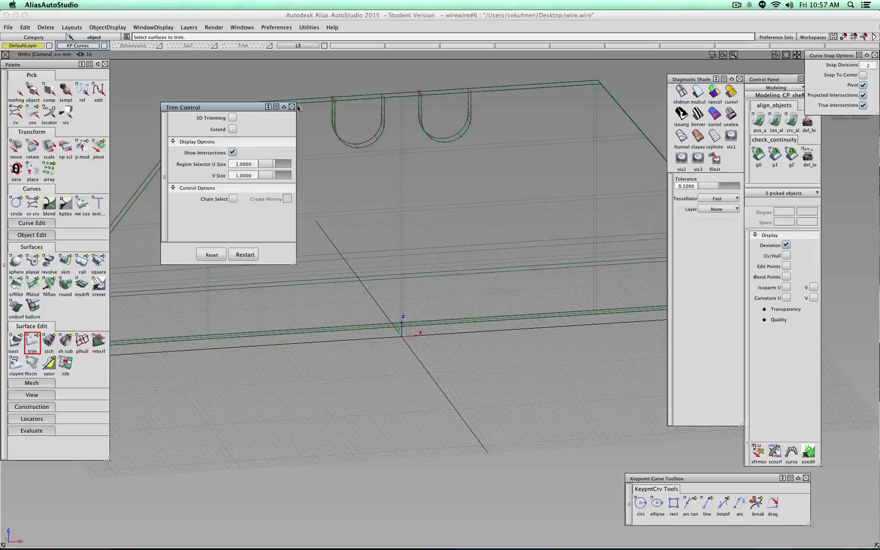
{"action": "left_click", "coordinate": [297, 108]}
{"action": "left_click_drag", "start_coordinate": [312, 131], "coordinate": [410, 180], "text": "alt+shift"}
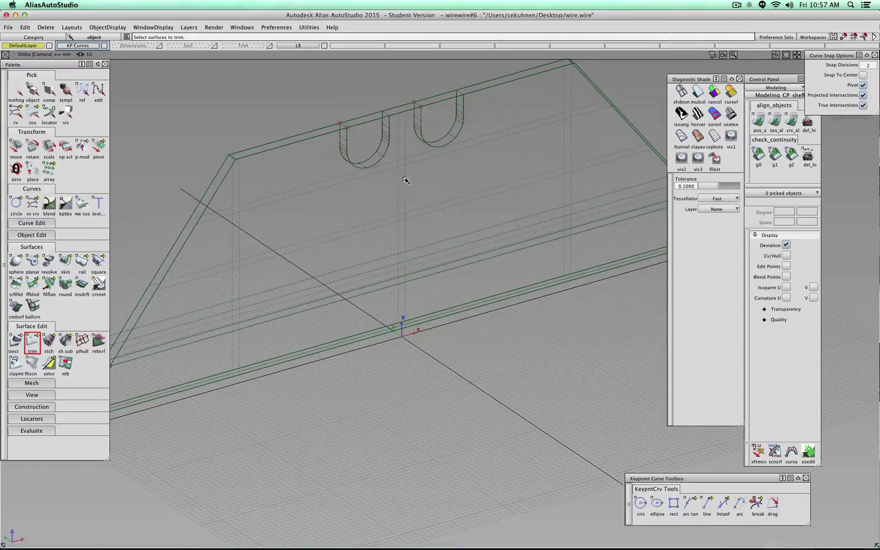
{"action": "left_click", "coordinate": [405, 182]}
{"action": "left_click", "coordinate": [406, 182]}
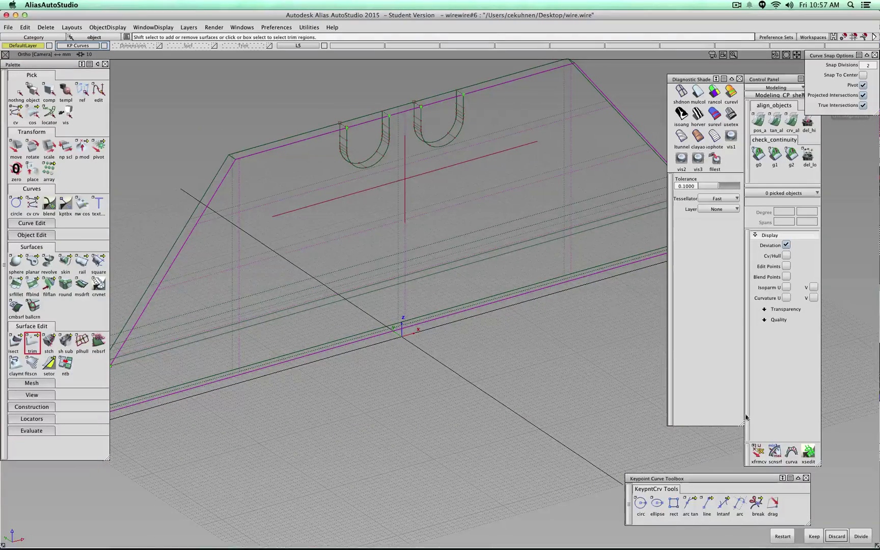
{"action": "left_click", "coordinate": [817, 536]}
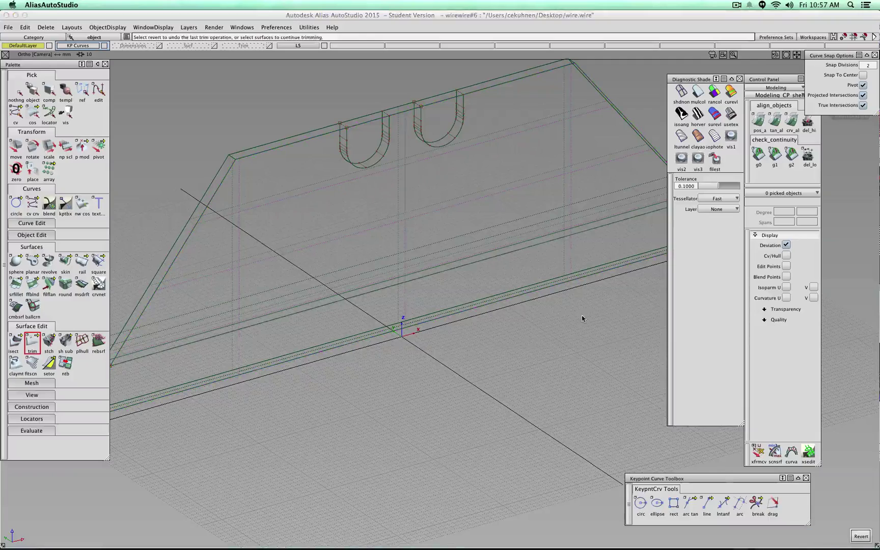
Restore multi-color shading and trim the opposite trapezoid face, keeping its main region outside the U-shaped notches
{"action": "left_click", "coordinate": [697, 96]}
{"action": "mouse_move", "coordinate": [482, 212]}
{"action": "left_mouse_down", "text": "alt+shift"}
{"action": "mouse_move", "coordinate": [465, 208]}
{"action": "mouse_move", "coordinate": [517, 222]}
{"action": "mouse_move", "coordinate": [424, 209]}
{"action": "left_mouse_up", "text": "alt+shift"}
{"action": "left_click", "coordinate": [399, 209]}
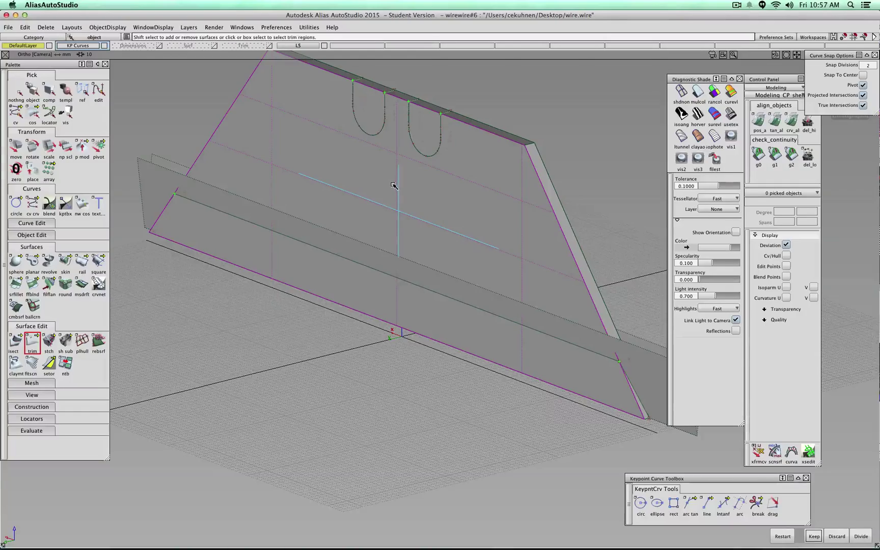
{"action": "left_click", "coordinate": [394, 186]}
{"action": "left_click_drag", "start_coordinate": [395, 187], "coordinate": [403, 235], "text": "alt+shift"}
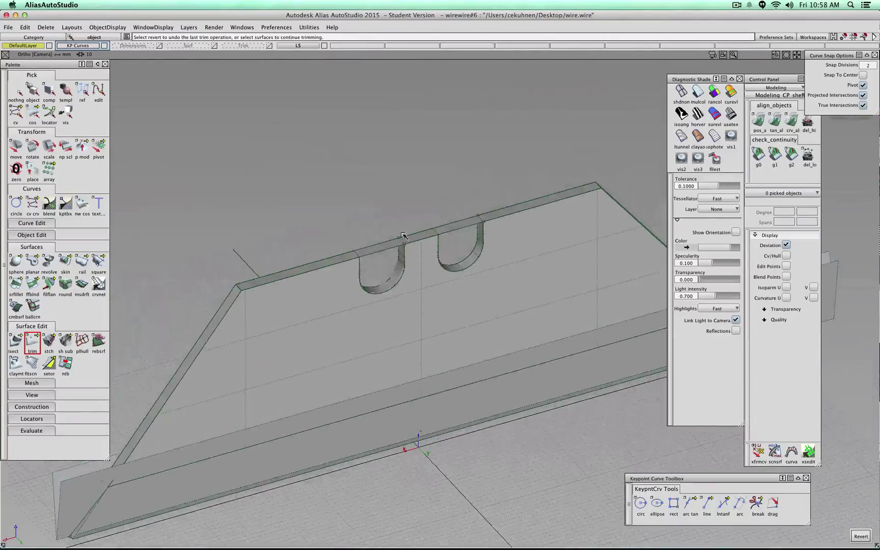
Turn shading off and intersect the plate's top edge surface with both U-shaped notch surfaces
{"action": "scroll", "coordinate": [365, 252], "scroll_direction": "up", "scroll_amount": 3}
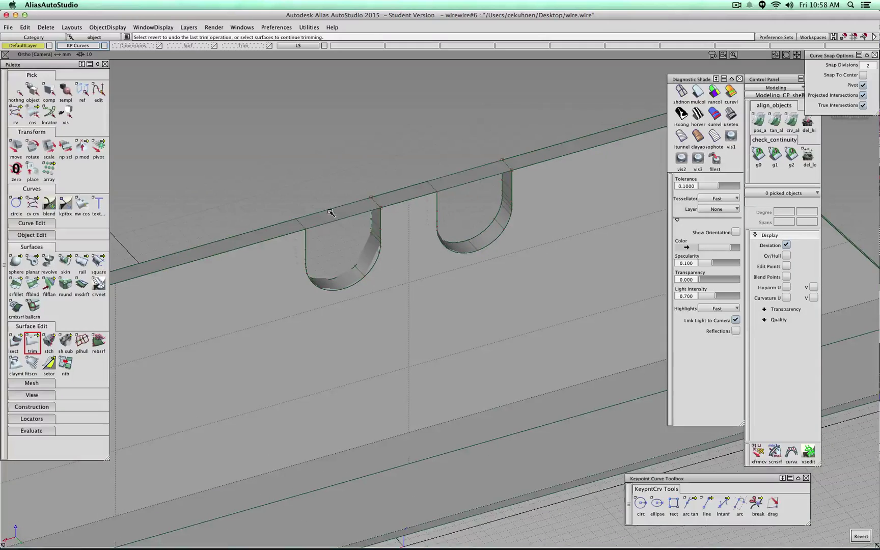
{"action": "left_click_drag", "start_coordinate": [328, 182], "coordinate": [329, 161], "text": "ctrl+shift"}
{"action": "left_click_drag", "start_coordinate": [233, 182], "coordinate": [232, 162], "text": "ctrl+shift"}
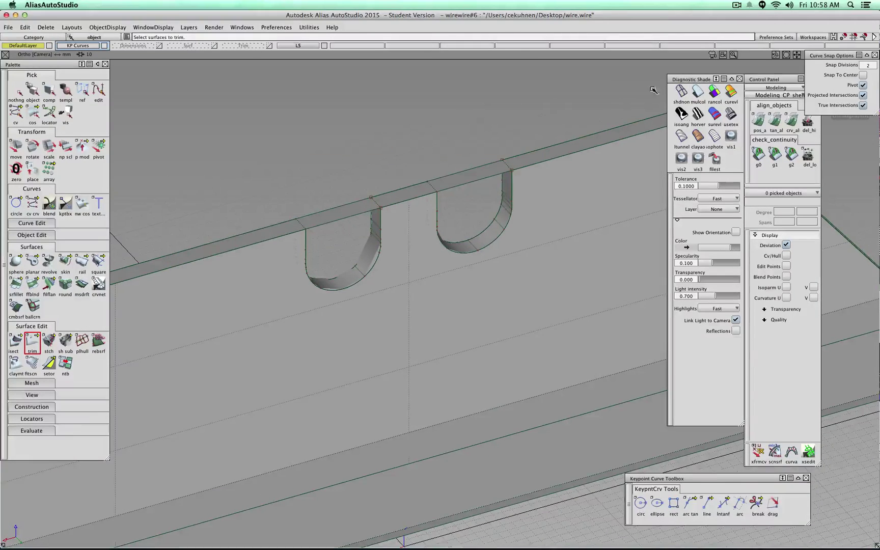
{"action": "left_click", "coordinate": [682, 92]}
{"action": "left_click", "coordinate": [15, 341]}
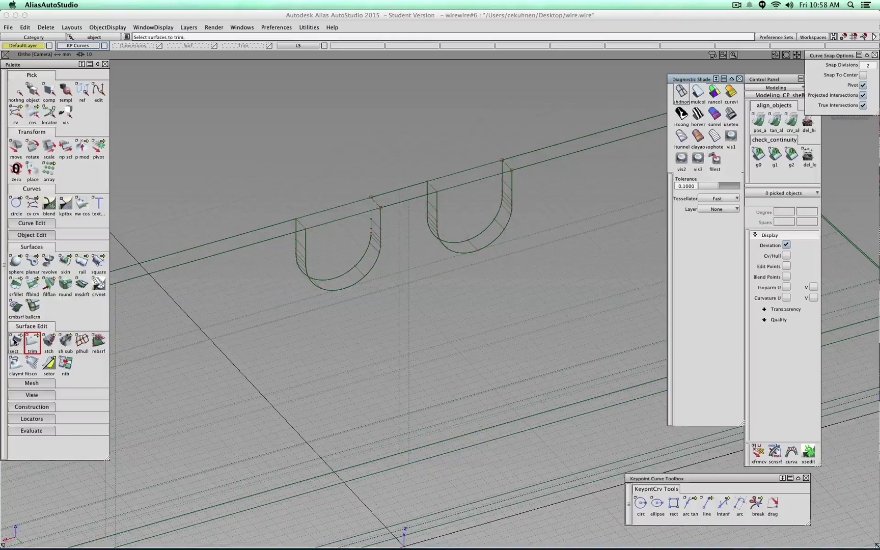
{"action": "left_click", "coordinate": [393, 202]}
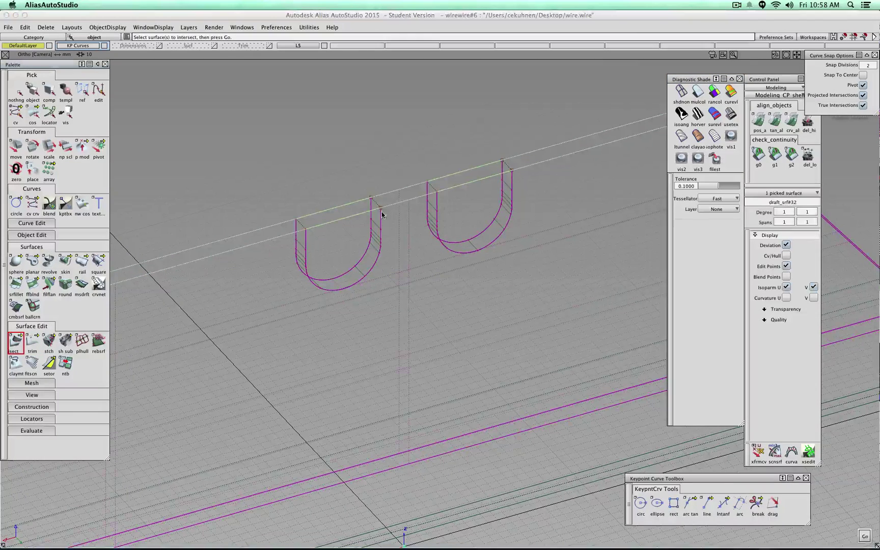
{"action": "key", "text": "Return"}
{"action": "left_click", "coordinate": [301, 246]}
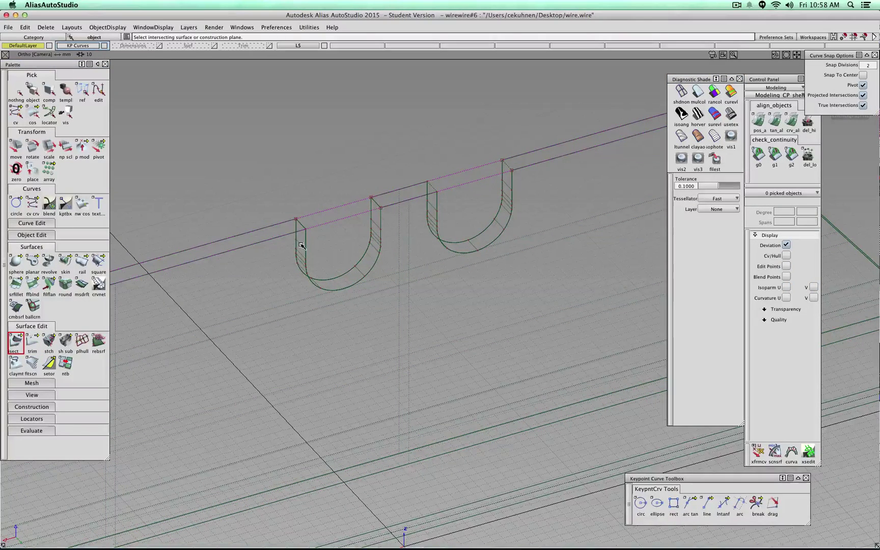
{"action": "left_click", "coordinate": [431, 207]}
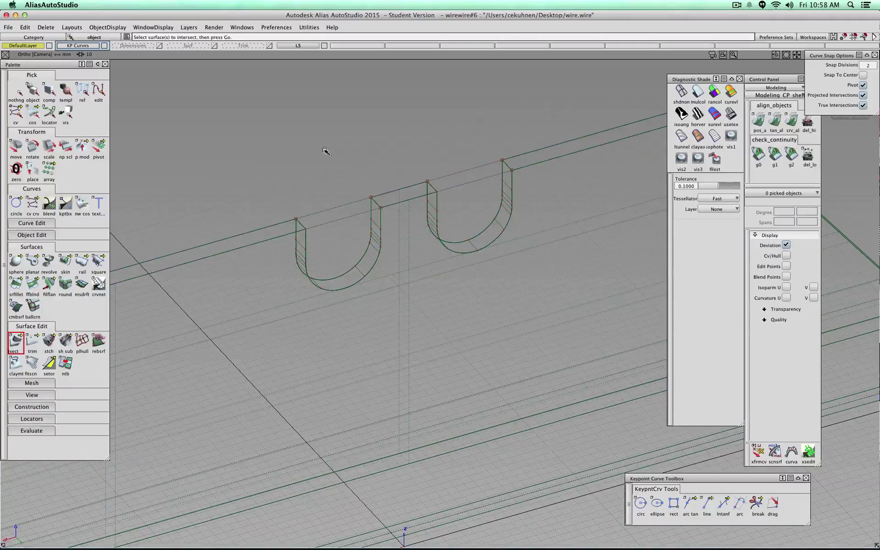
Trim the plate's top edge surface, discarding the two regions that span the U-shaped notches
{"action": "left_click", "coordinate": [32, 342]}
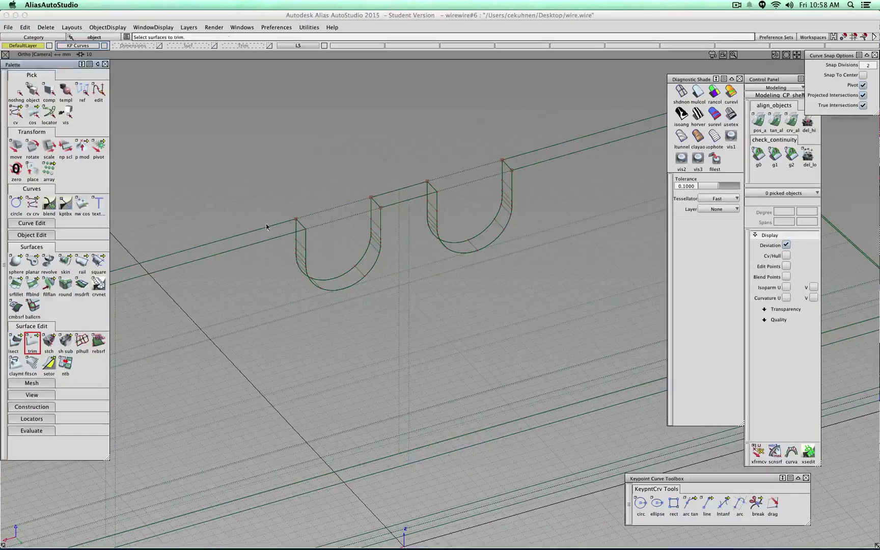
{"action": "left_click", "coordinate": [339, 217]}
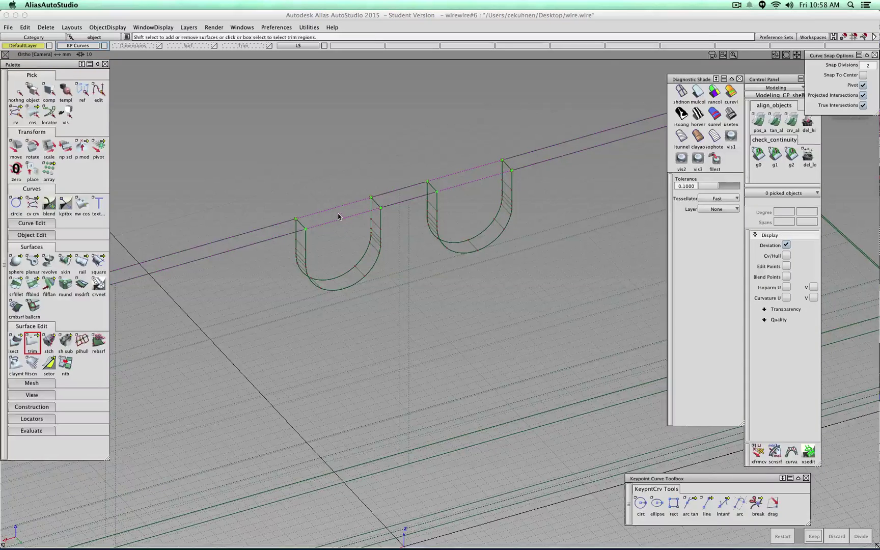
{"action": "left_click", "coordinate": [338, 215]}
{"action": "left_click", "coordinate": [484, 174]}
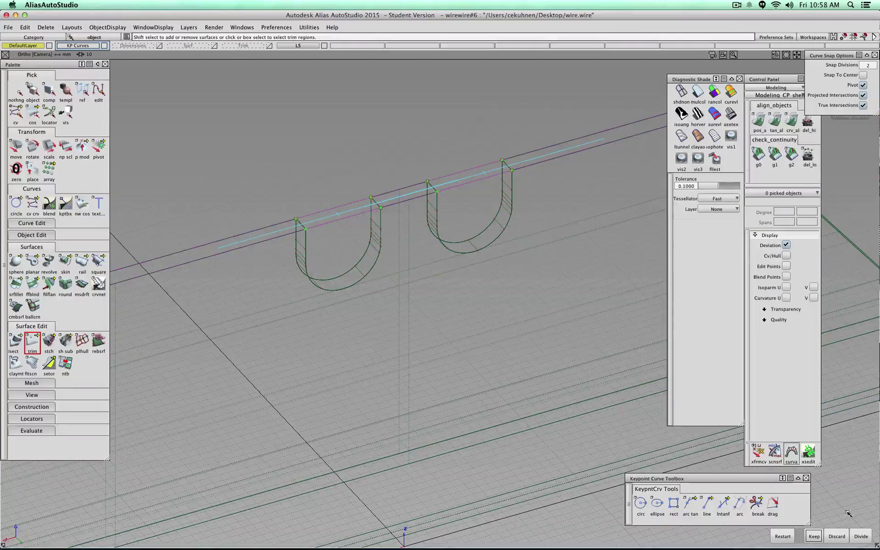
{"action": "left_click", "coordinate": [835, 540]}
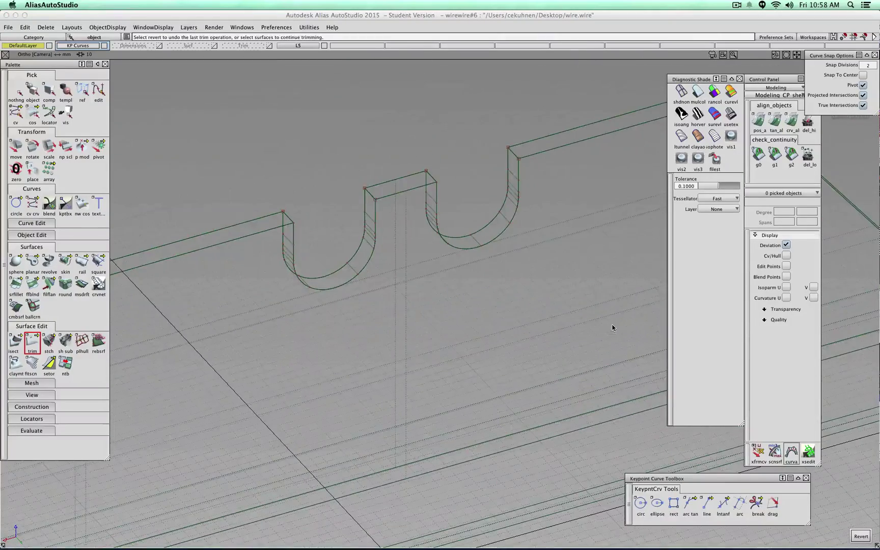
Restore multi-color shading and trim both V-groove surfaces, discarding the regions that extend beyond the plate
{"action": "left_click", "coordinate": [697, 91]}
{"action": "mouse_move", "coordinate": [467, 260]}
{"action": "left_mouse_down", "text": "alt+shift"}
{"action": "mouse_move", "coordinate": [468, 274]}
{"action": "mouse_move", "coordinate": [438, 221]}
{"action": "mouse_move", "coordinate": [523, 220]}
{"action": "left_mouse_up", "text": "alt+shift"}
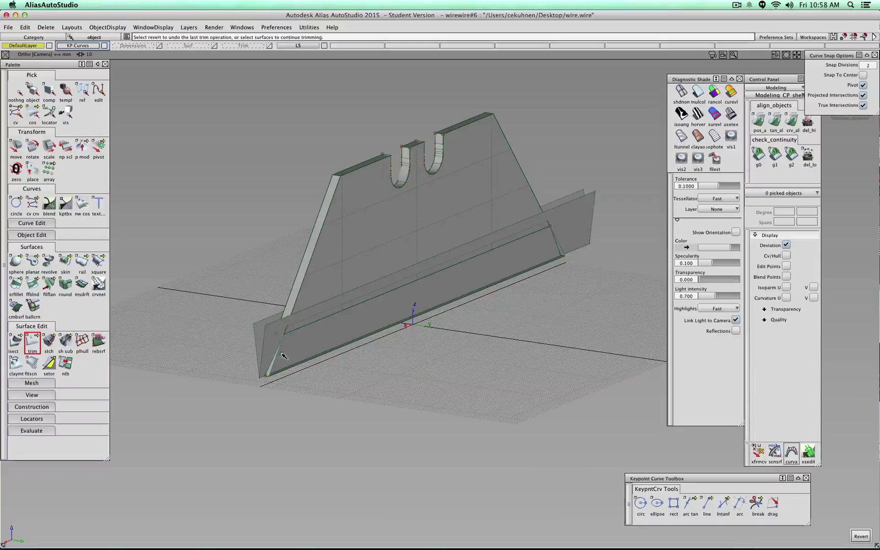
{"action": "left_click", "coordinate": [271, 336]}
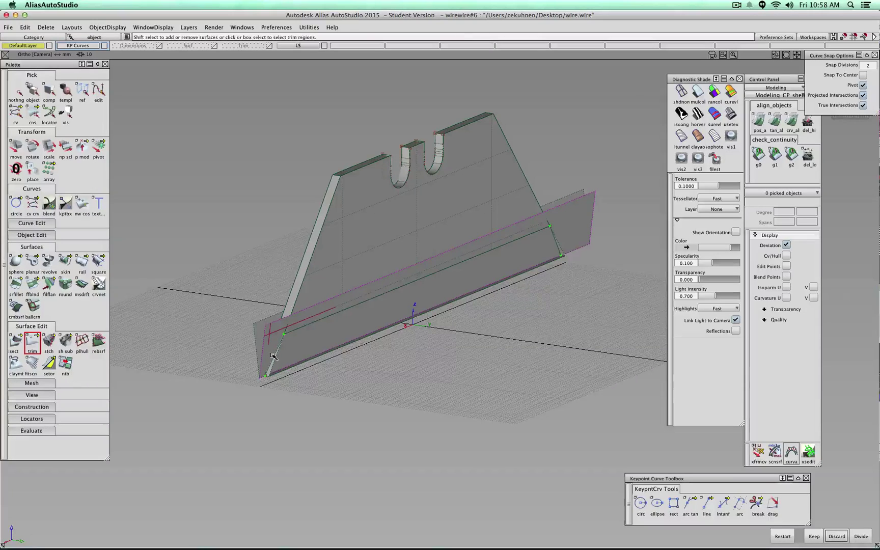
{"action": "left_click", "coordinate": [268, 348]}
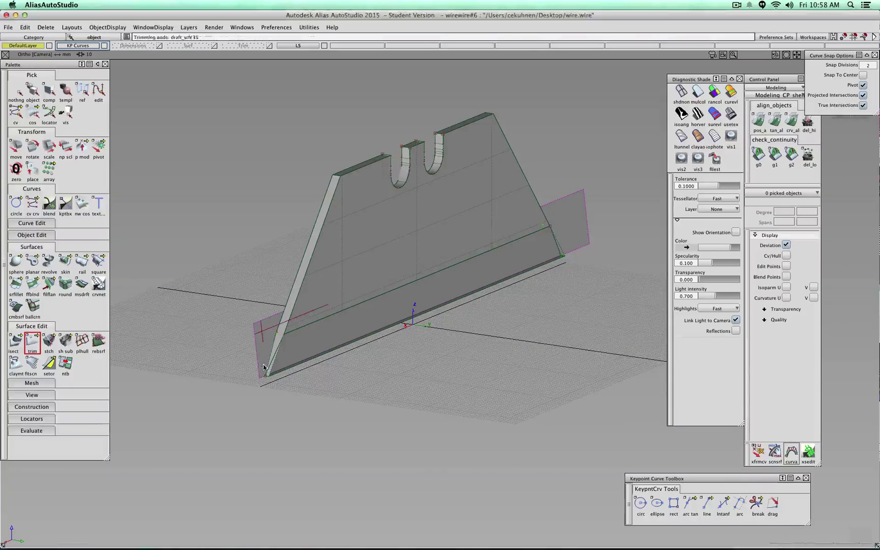
Trim both slanted end surfaces, keeping their main regions outside the V-groove
{"action": "left_click", "coordinate": [308, 263]}
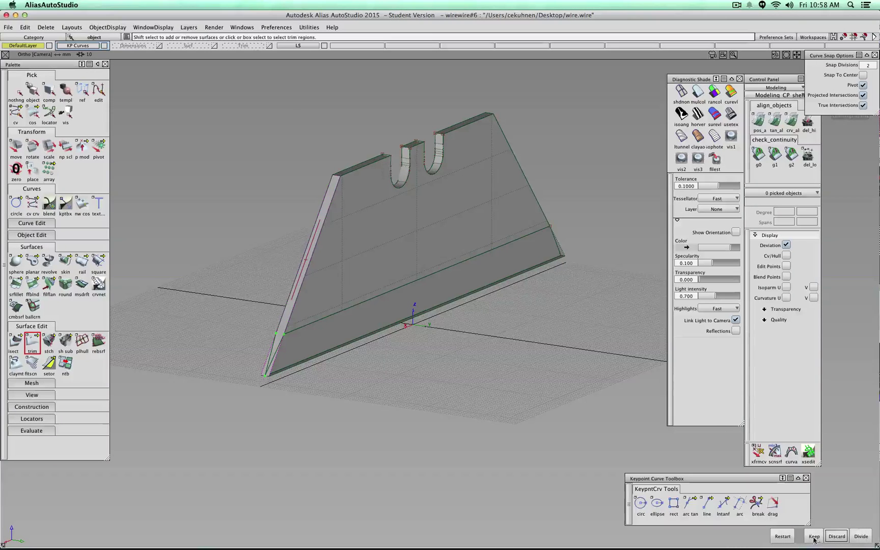
{"action": "left_click", "coordinate": [814, 537]}
{"action": "left_click_drag", "start_coordinate": [495, 340], "coordinate": [380, 264], "text": "alt+shift"}
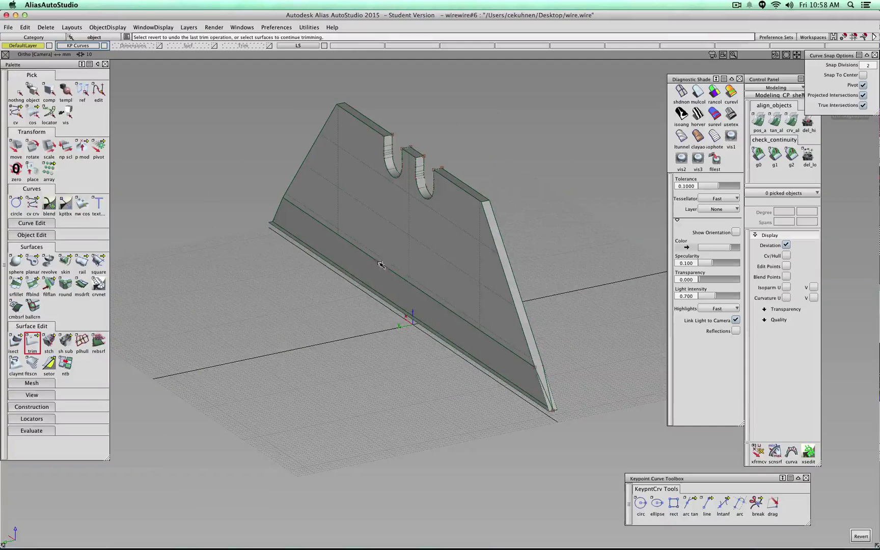
{"action": "left_click", "coordinate": [513, 266]}
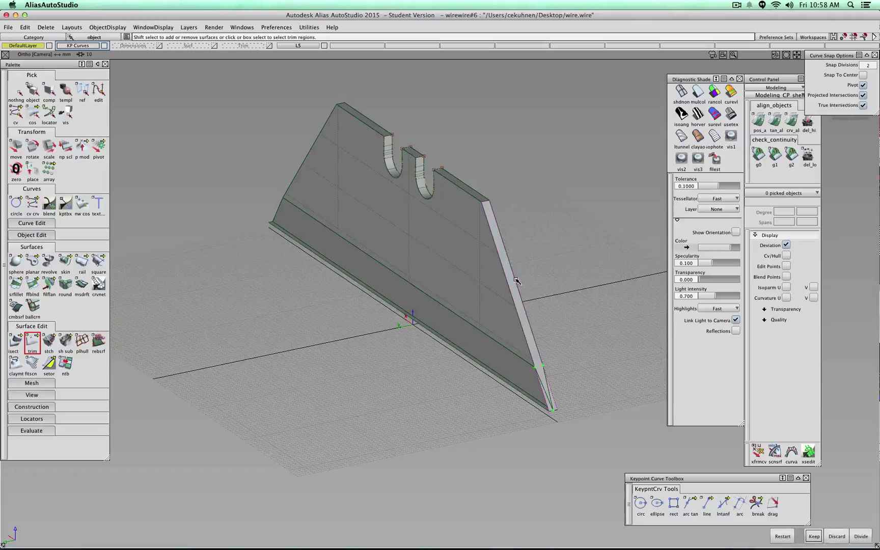
{"action": "left_click", "coordinate": [517, 281]}
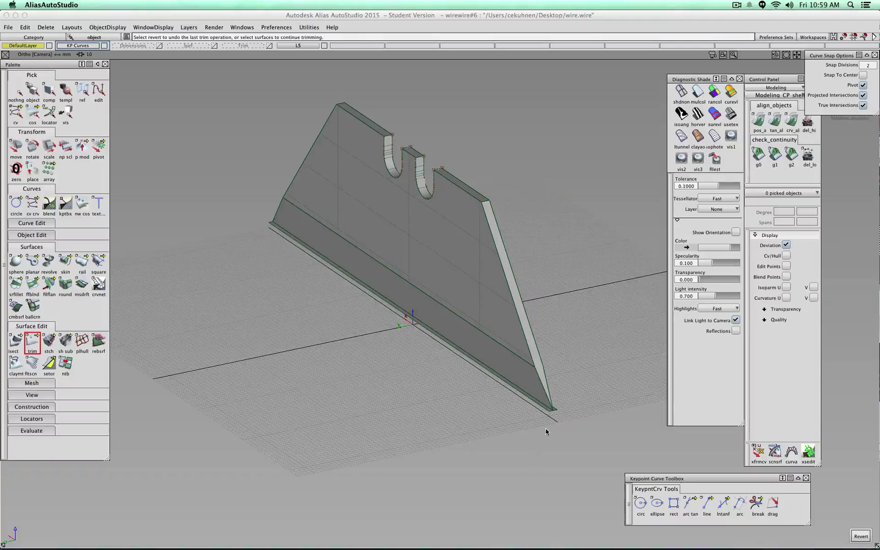
Intersect the narrow bottom surface with the V-groove surfaces
{"action": "left_click_drag", "start_coordinate": [534, 450], "coordinate": [549, 228], "text": "alt+shift"}
{"action": "left_click", "coordinate": [15, 341]}
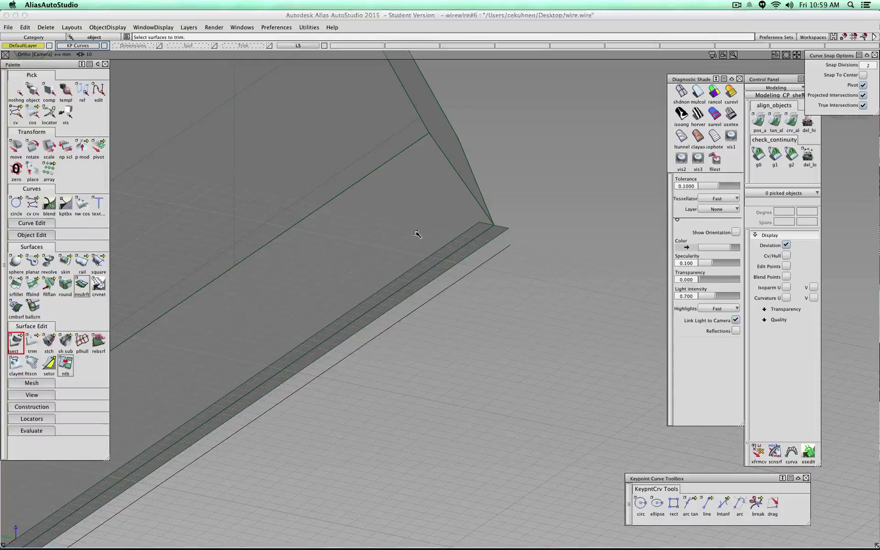
{"action": "left_click", "coordinate": [485, 239]}
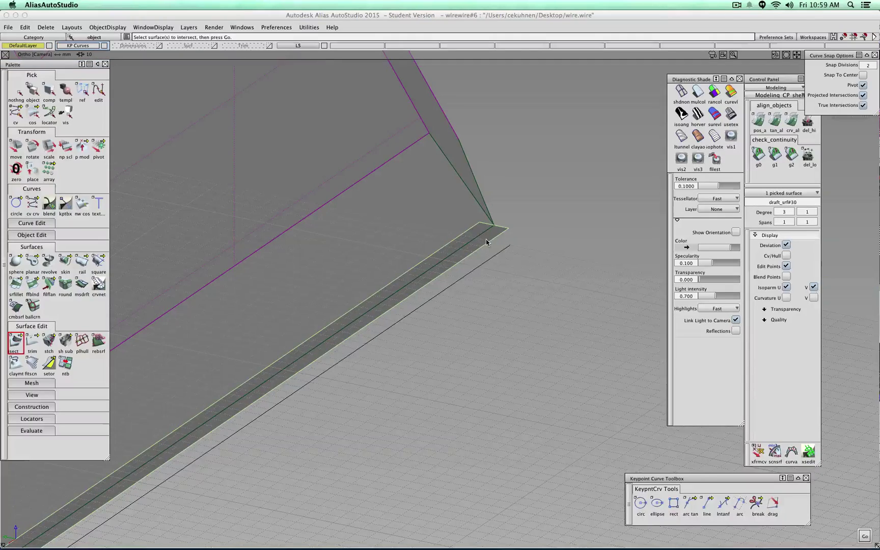
{"action": "key", "text": "Return"}
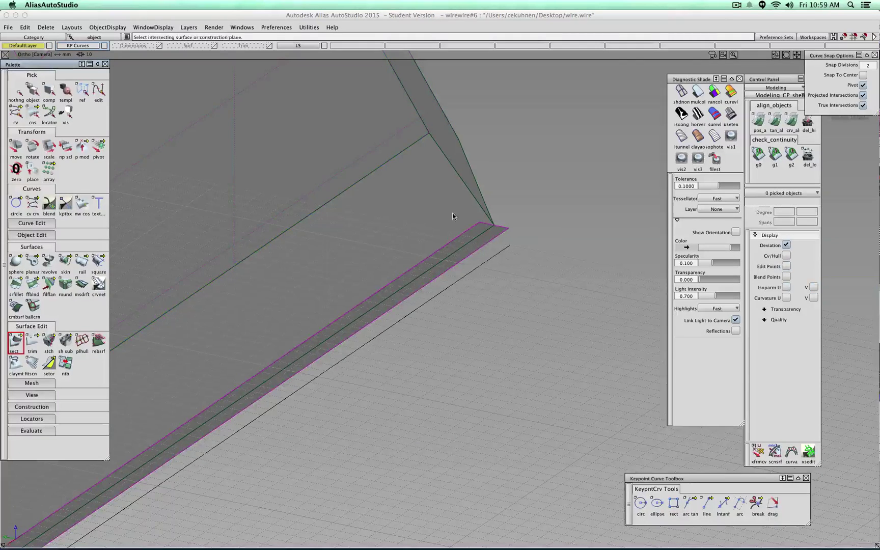
{"action": "left_click_drag", "start_coordinate": [443, 229], "coordinate": [229, 449], "text": "alt+shift"}
{"action": "left_click_drag", "start_coordinate": [239, 383], "coordinate": [319, 202], "text": "alt+shift"}
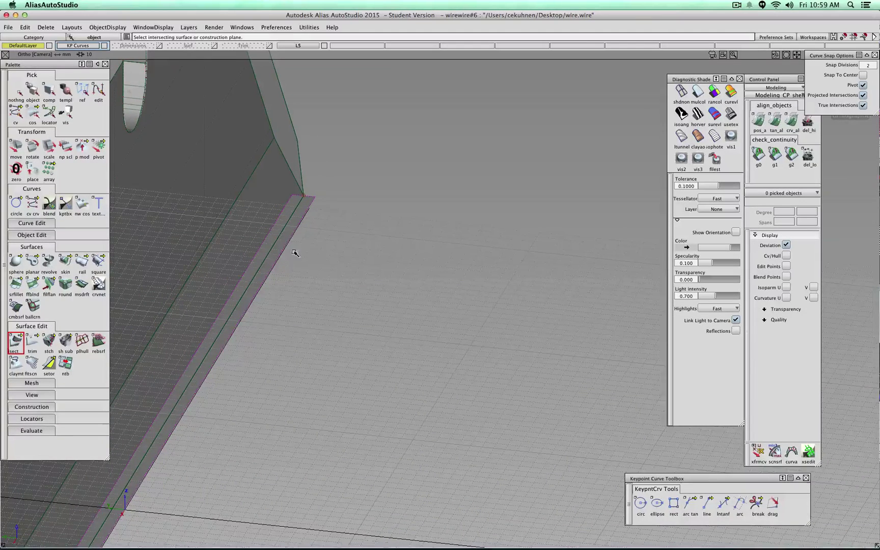
Trim the narrow bottom surface, discarding the two long strips on either side of the V-groove edge
{"action": "left_click", "coordinate": [32, 349]}
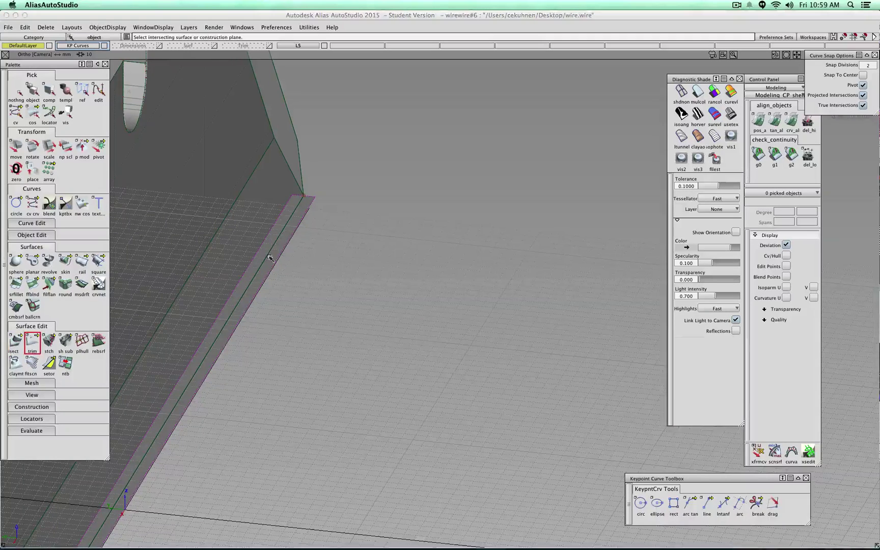
{"action": "left_click", "coordinate": [293, 231]}
{"action": "left_click", "coordinate": [293, 232]}
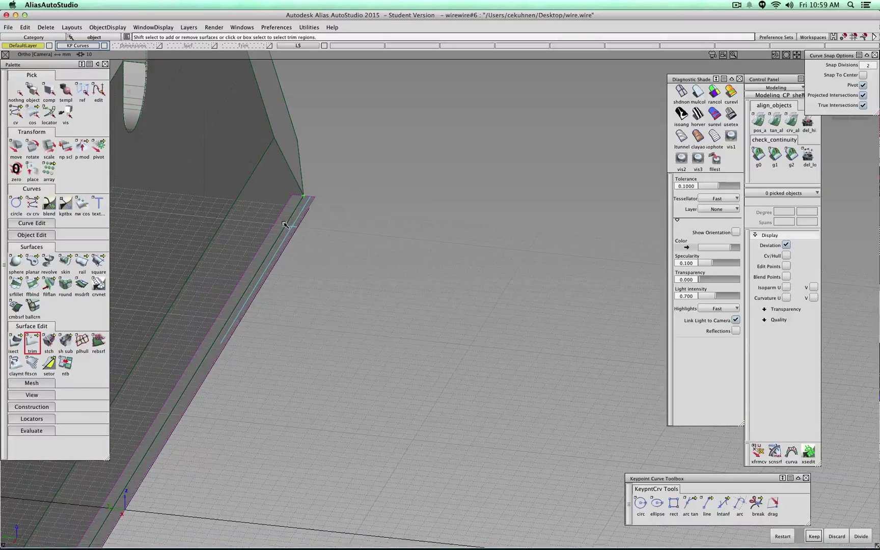
{"action": "left_click", "coordinate": [276, 241]}
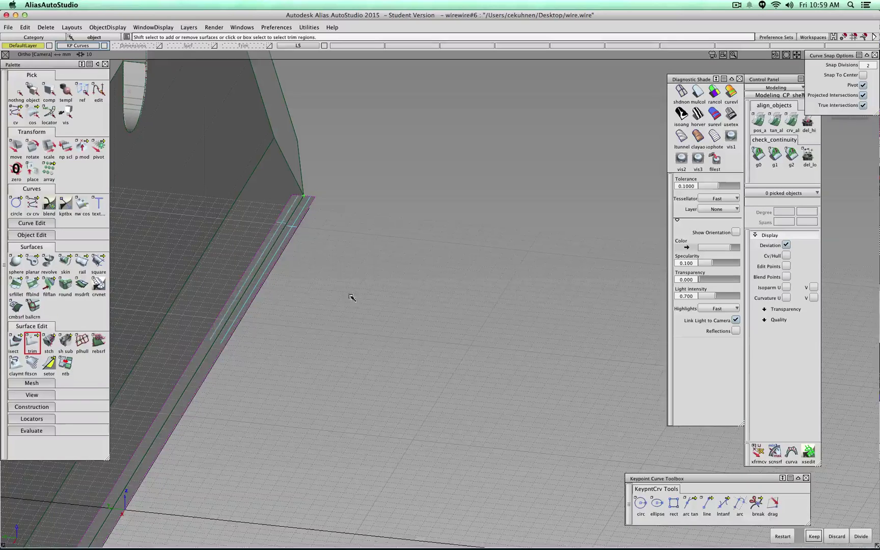
{"action": "left_click", "coordinate": [835, 538]}
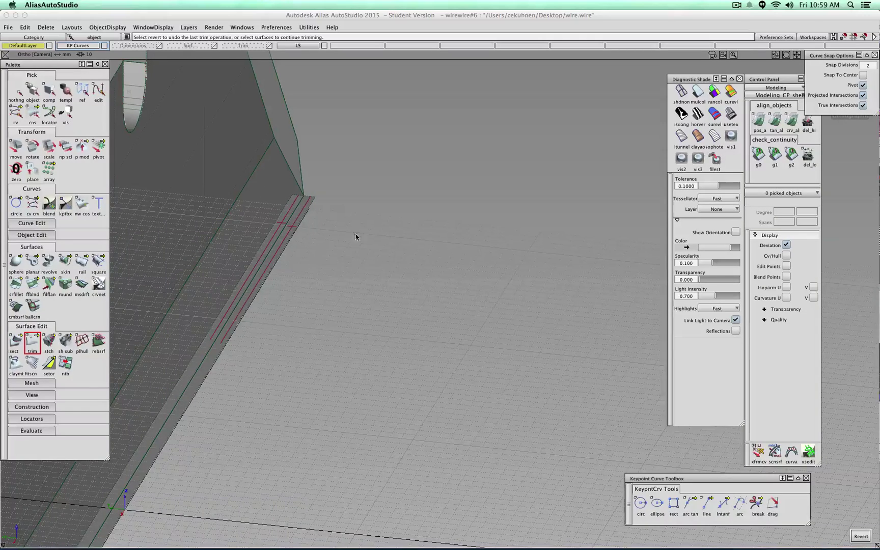
Clear the selection and examine the trimmed plate from both sides
{"action": "left_click", "coordinate": [17, 90]}
{"action": "left_click", "coordinate": [32, 92]}
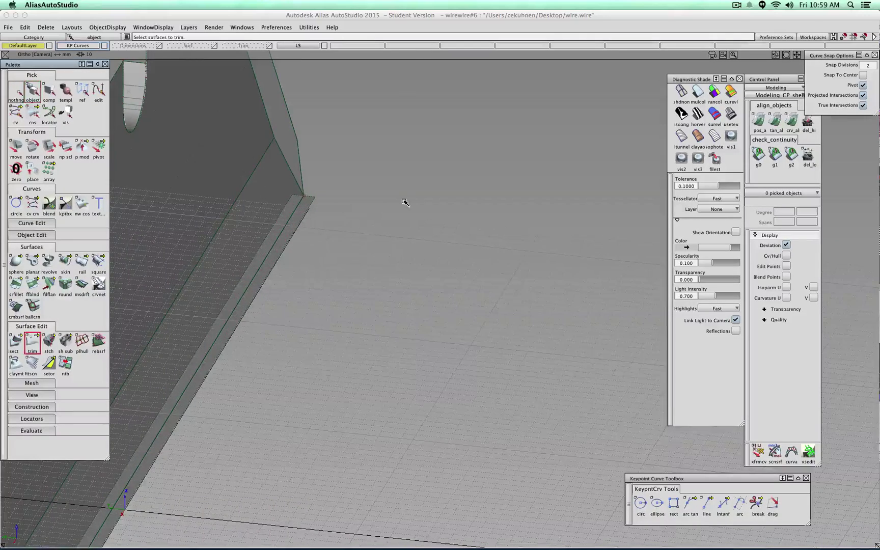
{"action": "key", "text": "ctrl+alt+l"}
{"action": "left_click_drag", "start_coordinate": [407, 238], "coordinate": [439, 285], "text": "alt+shift"}
{"action": "right_click_drag", "start_coordinate": [439, 285], "coordinate": [515, 290], "text": "alt+shift"}
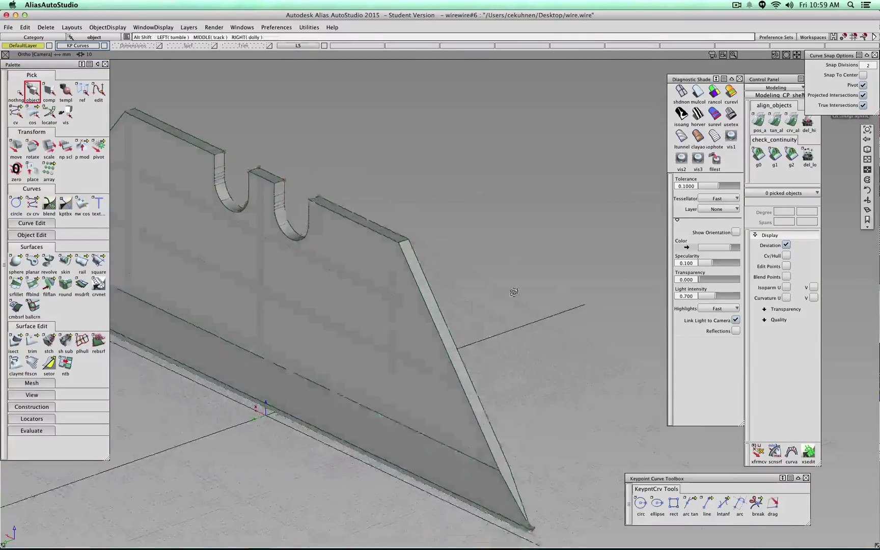
{"action": "left_click_drag", "start_coordinate": [320, 286], "coordinate": [295, 154], "text": "alt+shift"}
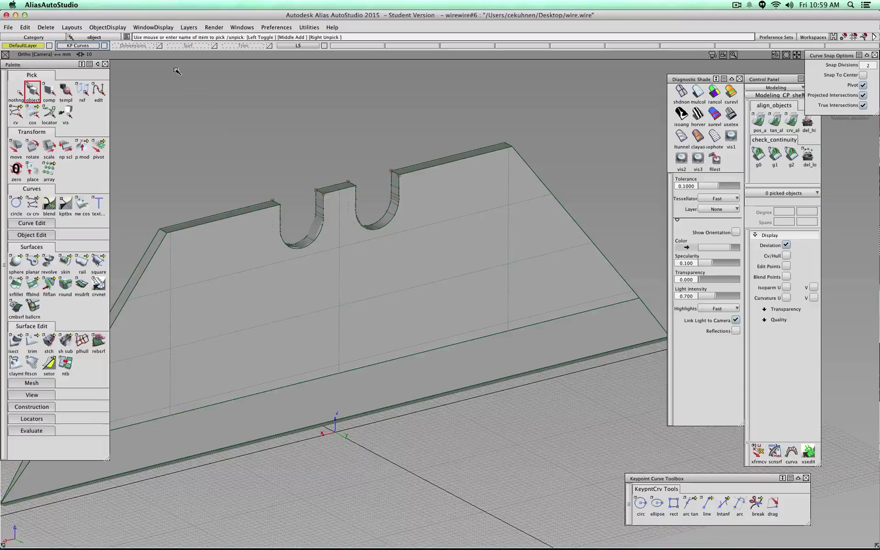
Move the profile curve of one U-shaped notch slightly upward and along the top edge, away from the other notch
{"action": "left_click_drag", "start_coordinate": [211, 139], "coordinate": [216, 229], "text": "ctrl+shift"}
{"action": "scroll", "coordinate": [249, 146], "scroll_direction": "up", "scroll_amount": 5}
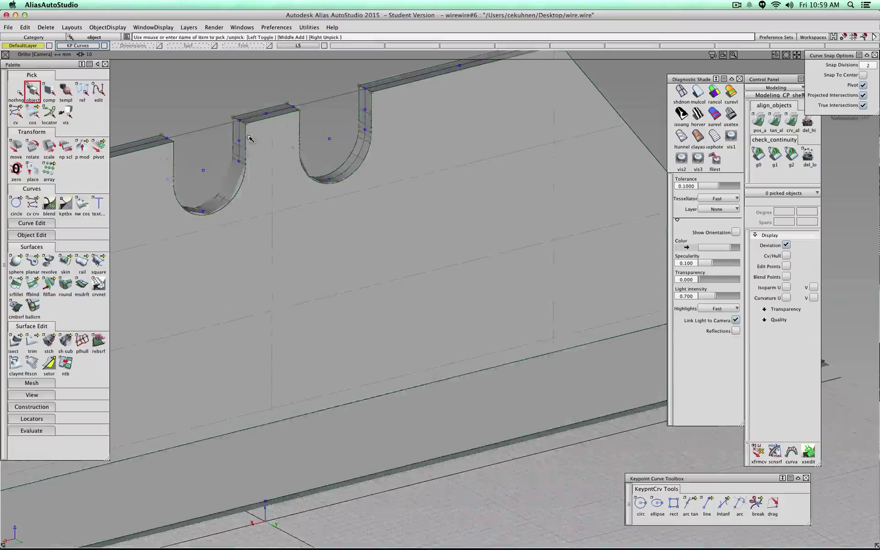
{"action": "middle_click_drag", "start_coordinate": [251, 138], "coordinate": [415, 199], "text": "alt+shift"}
{"action": "left_click_drag", "start_coordinate": [371, 142], "coordinate": [369, 246], "text": "ctrl+shift"}
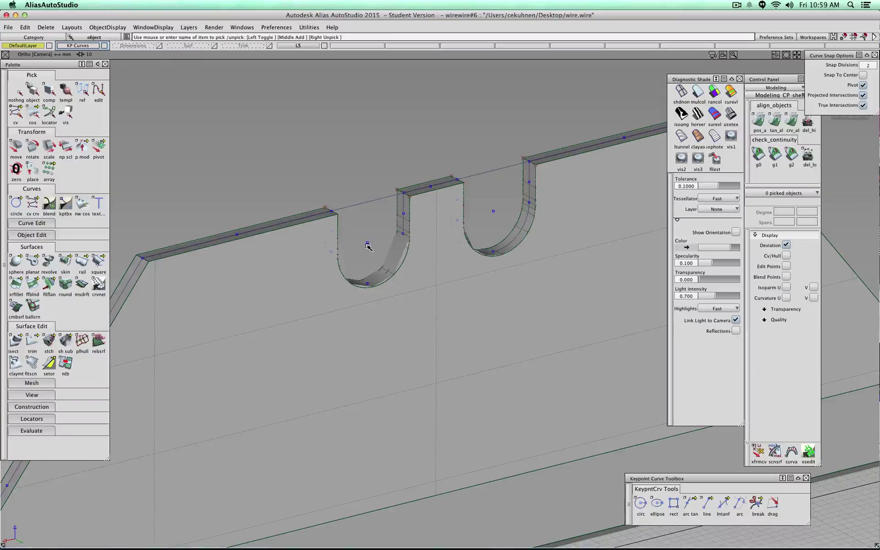
{"action": "left_click", "coordinate": [367, 245]}
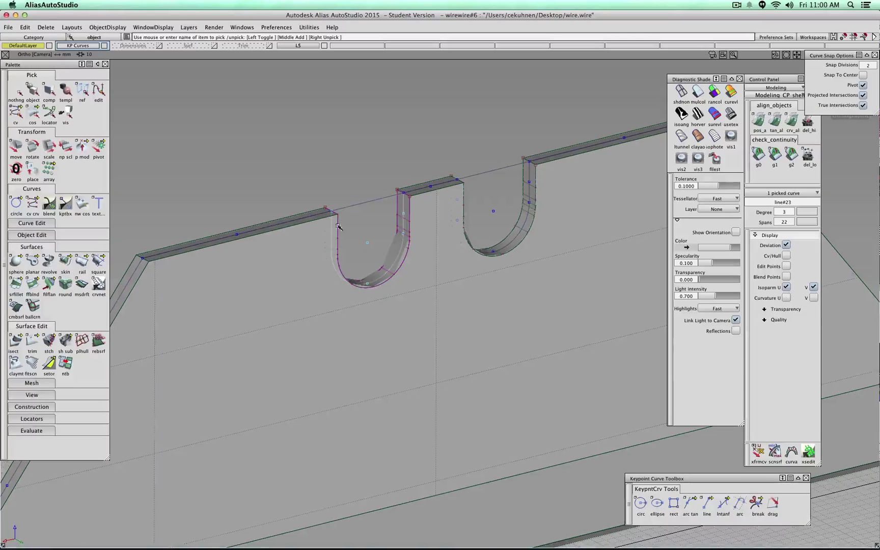
{"action": "left_click", "coordinate": [16, 147]}
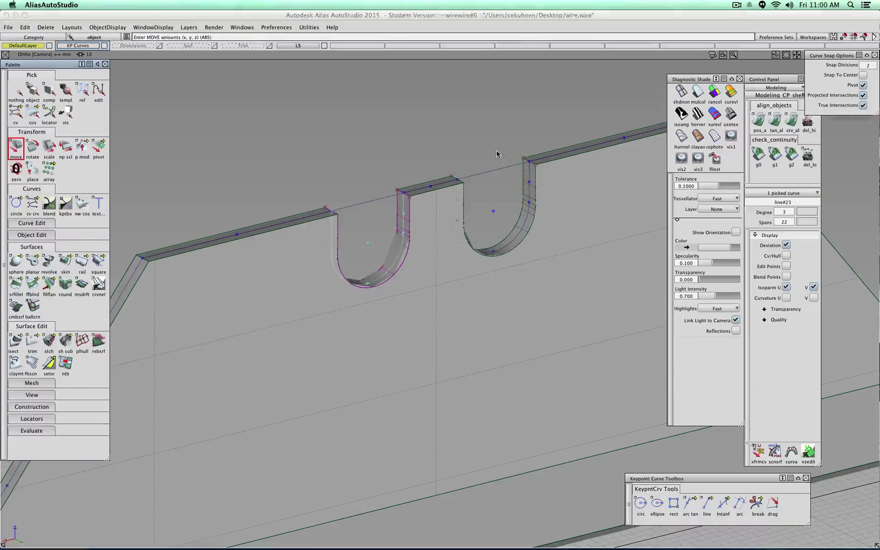
{"action": "left_click_drag", "start_coordinate": [496, 151], "coordinate": [427, 160]}
{"action": "mouse_move", "coordinate": [426, 160]}
{"action": "right_mouse_down"}
{"action": "mouse_move", "coordinate": [428, 140]}
{"action": "mouse_move", "coordinate": [428, 146]}
{"action": "right_mouse_up"}
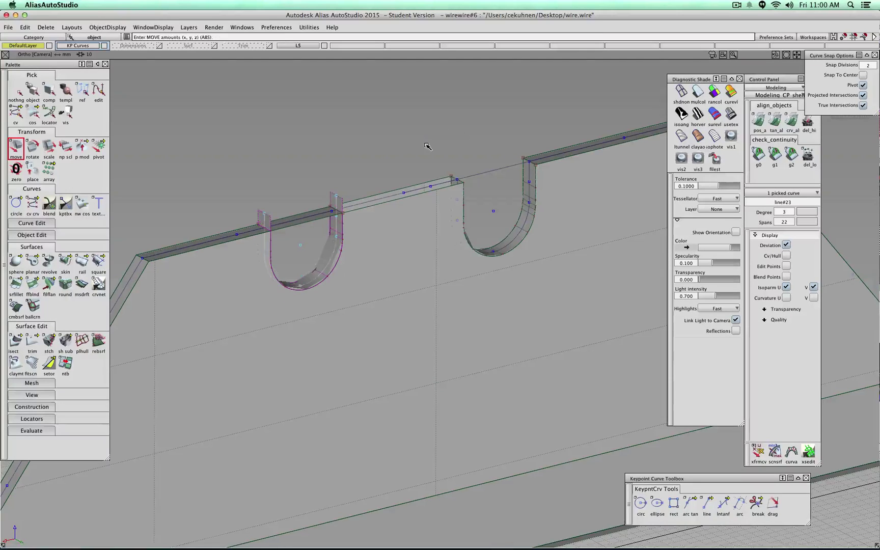
{"action": "mouse_move", "coordinate": [427, 144]}
{"action": "left_mouse_down"}
{"action": "mouse_move", "coordinate": [444, 138]}
{"action": "mouse_move", "coordinate": [443, 145]}
{"action": "left_mouse_up"}
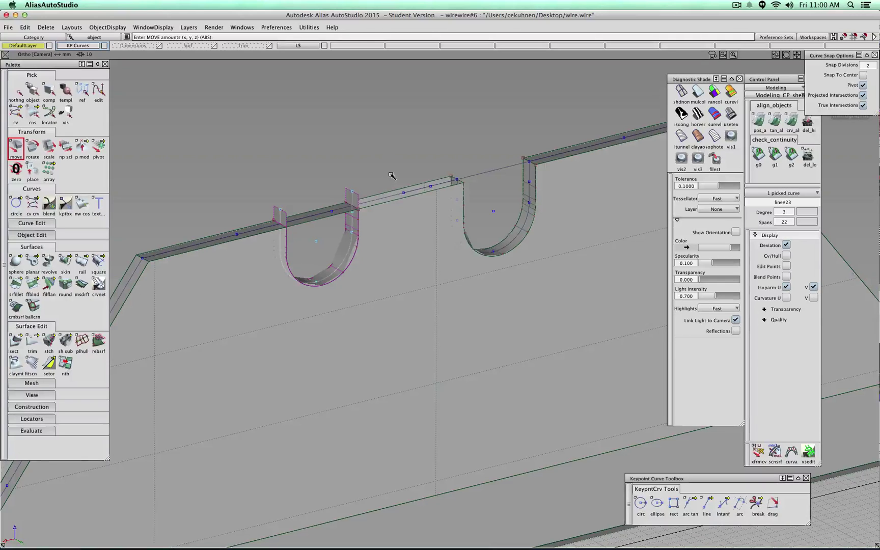
{"action": "left_click_drag", "start_coordinate": [393, 176], "coordinate": [414, 172]}
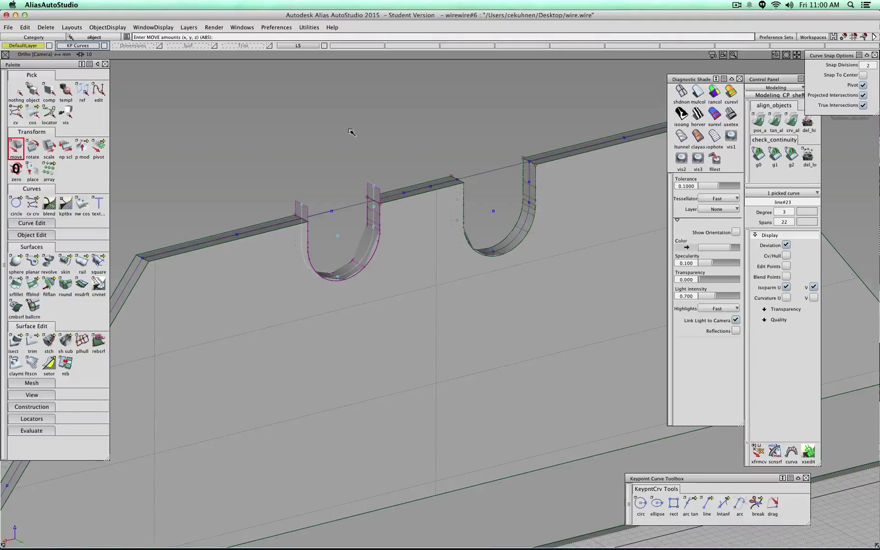
Undo the recent moves of the U-shaped notch profile curve along the plate's top edge
{"action": "mouse_move", "coordinate": [351, 132]}
{"action": "left_mouse_down"}
{"action": "mouse_move", "coordinate": [260, 160]}
{"action": "mouse_move", "coordinate": [353, 144]}
{"action": "left_mouse_up"}
{"action": "scroll", "coordinate": [443, 198], "scroll_direction": "down", "scroll_amount": 5}
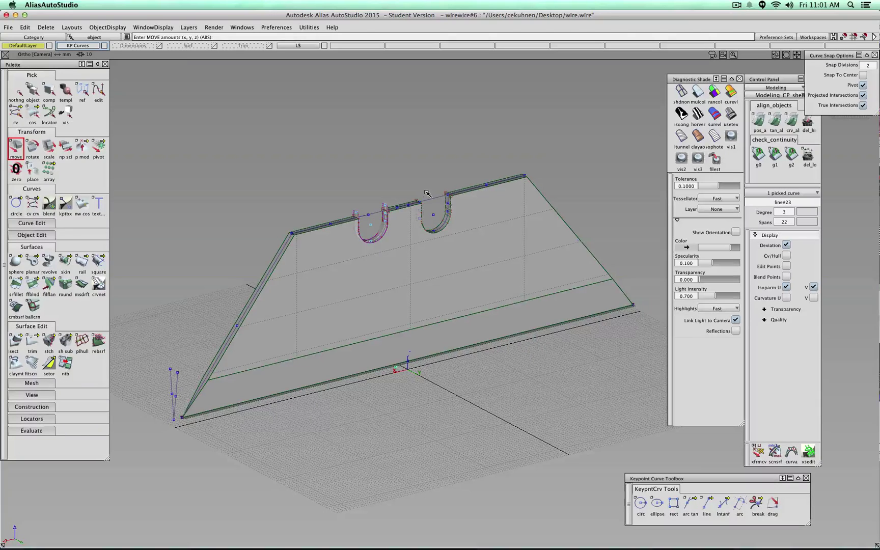
{"action": "key", "text": "super+z"}
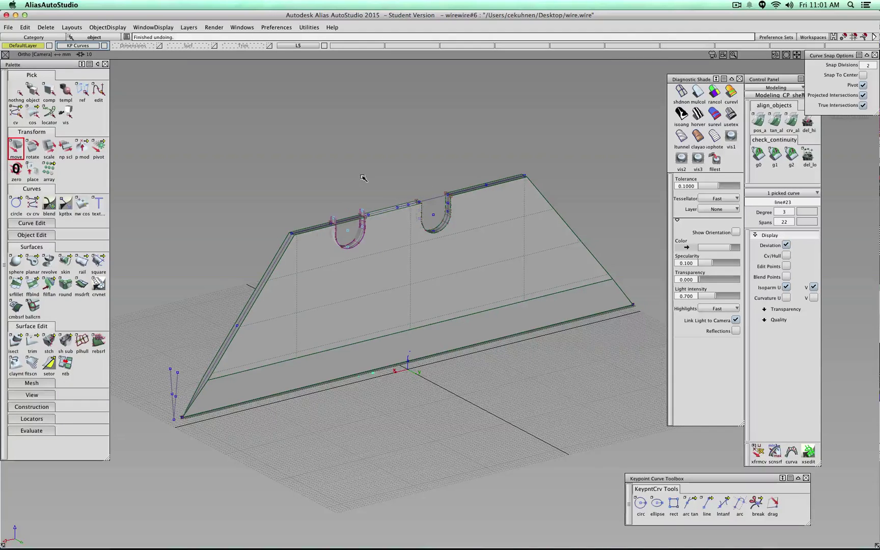
{"action": "key", "text": "super+z"}
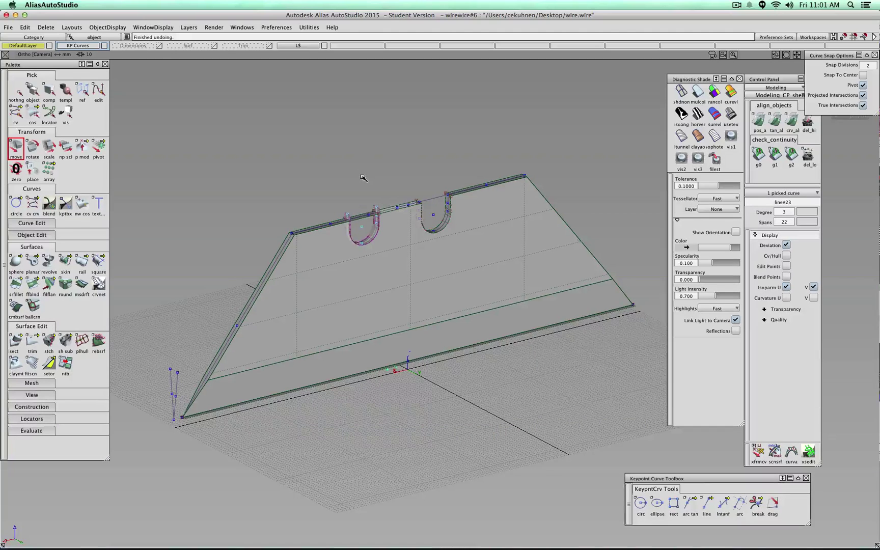
{"action": "key", "text": "super+z"}
{"action": "key", "text": "super+z"}
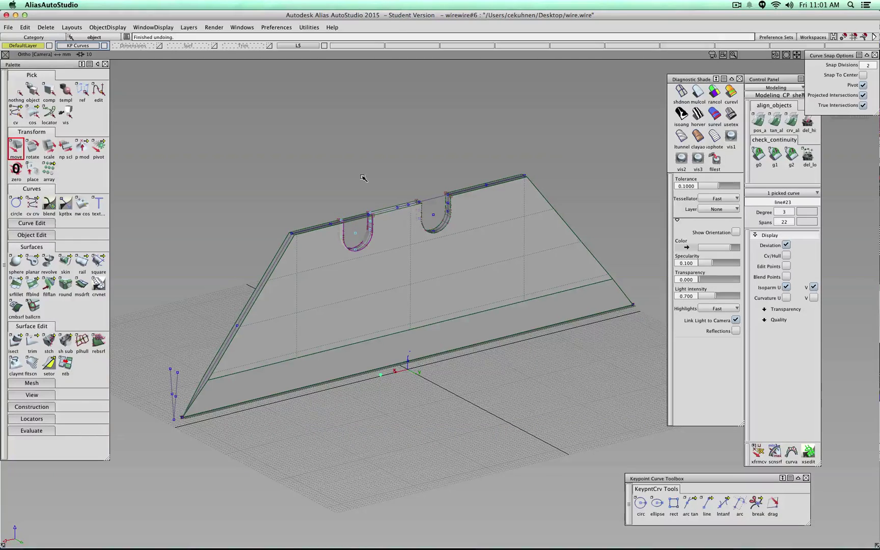
{"action": "key", "text": "super+z"}
{"action": "key", "text": "super+z"}
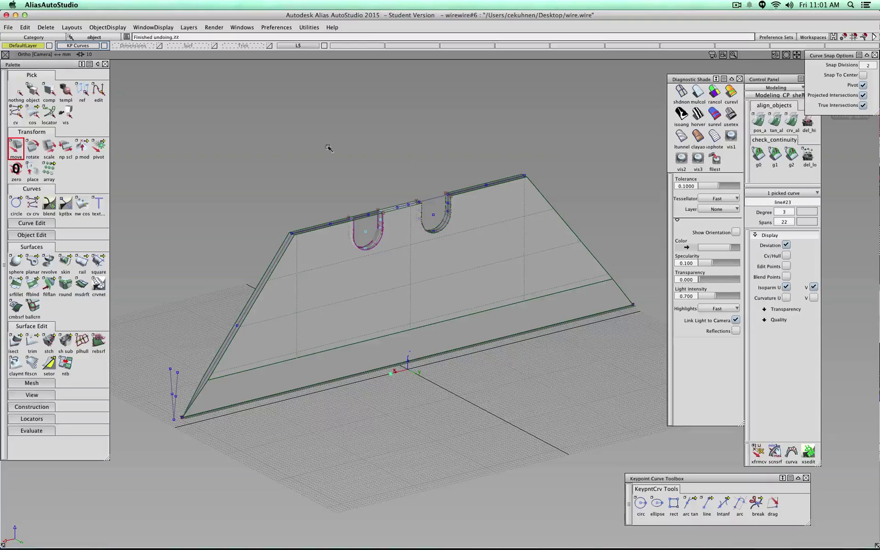
Hide the KP Curves layer and delete the construction history of the plate's visible surfaces
{"action": "left_click", "coordinate": [15, 92]}
{"action": "scroll", "coordinate": [406, 236], "scroll_direction": "up", "scroll_amount": 5}
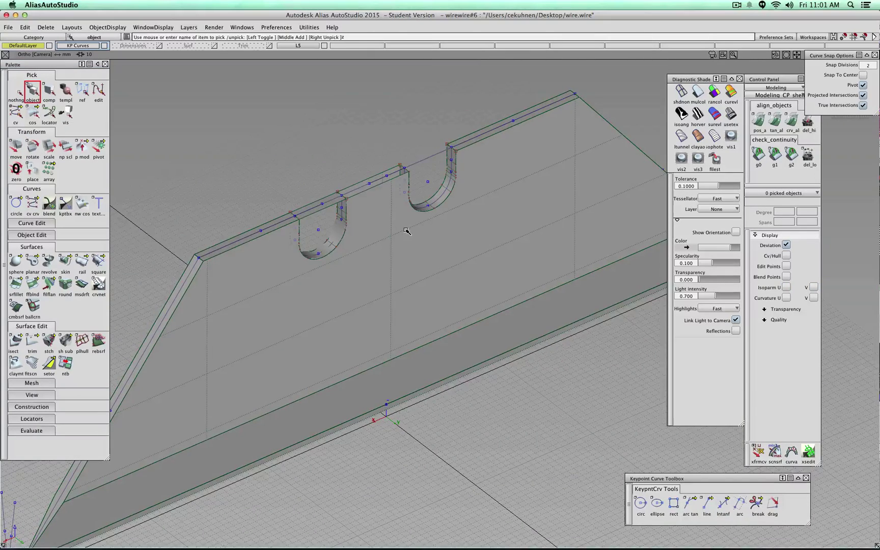
{"action": "type", "text": "zz"}
{"action": "left_click", "coordinate": [32, 92]}
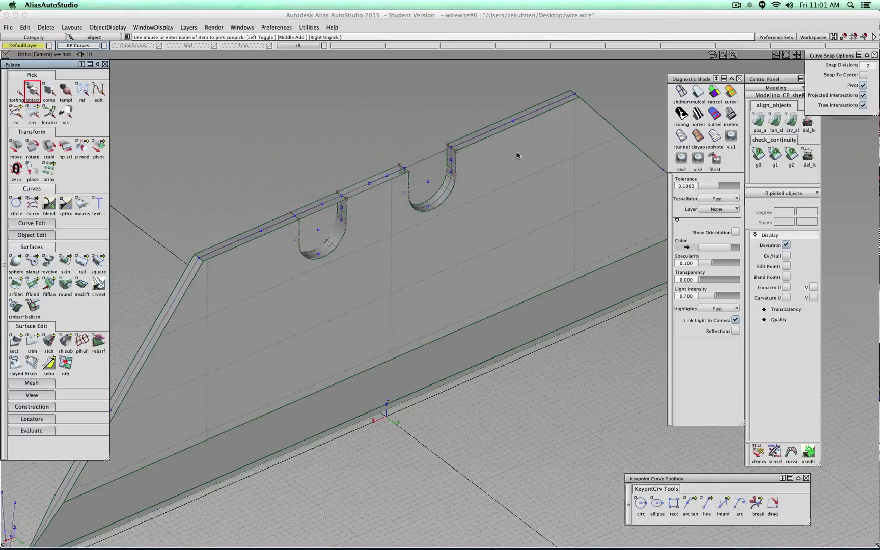
{"action": "left_click", "coordinate": [105, 46]}
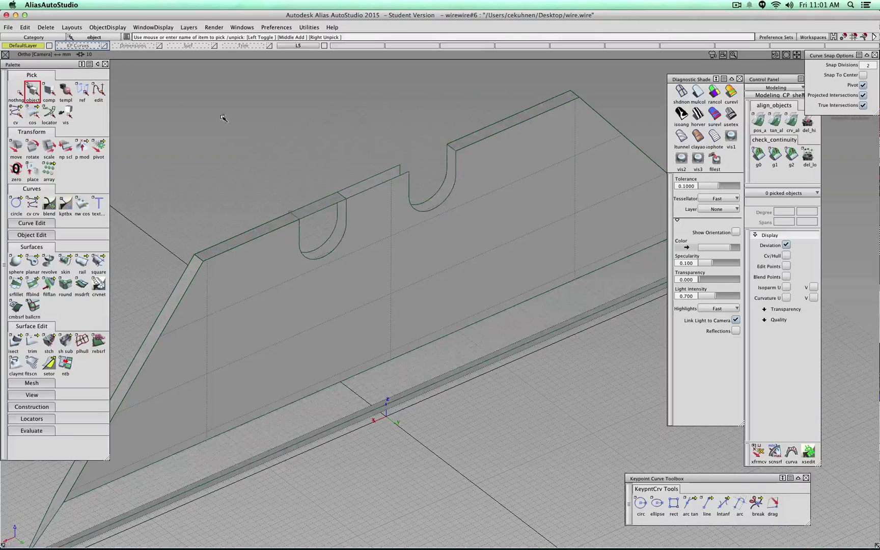
{"action": "left_click", "coordinate": [479, 165]}
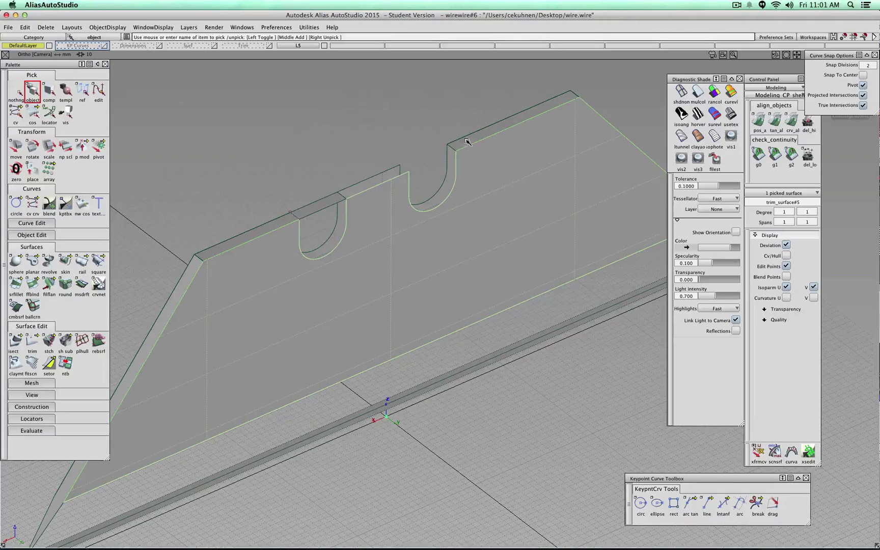
{"action": "left_click_drag", "start_coordinate": [465, 144], "coordinate": [457, 143]}
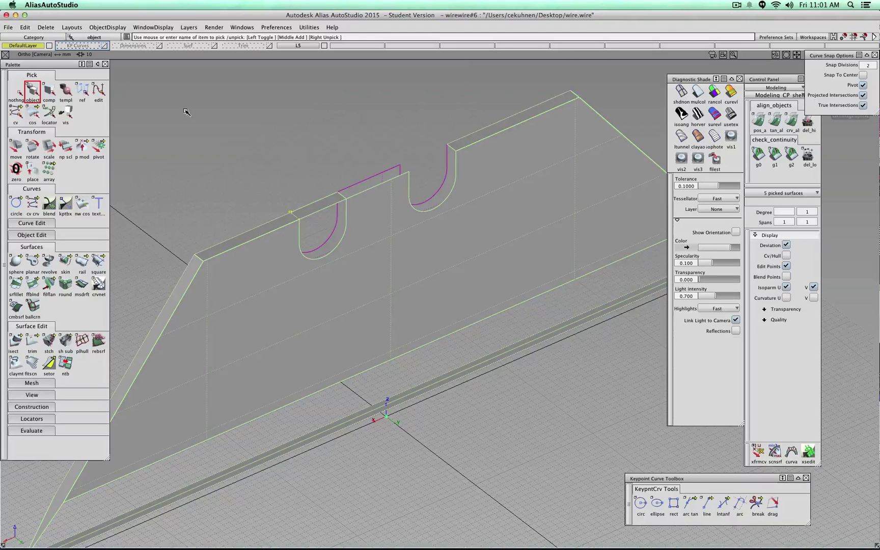
{"action": "left_click", "coordinate": [41, 28]}
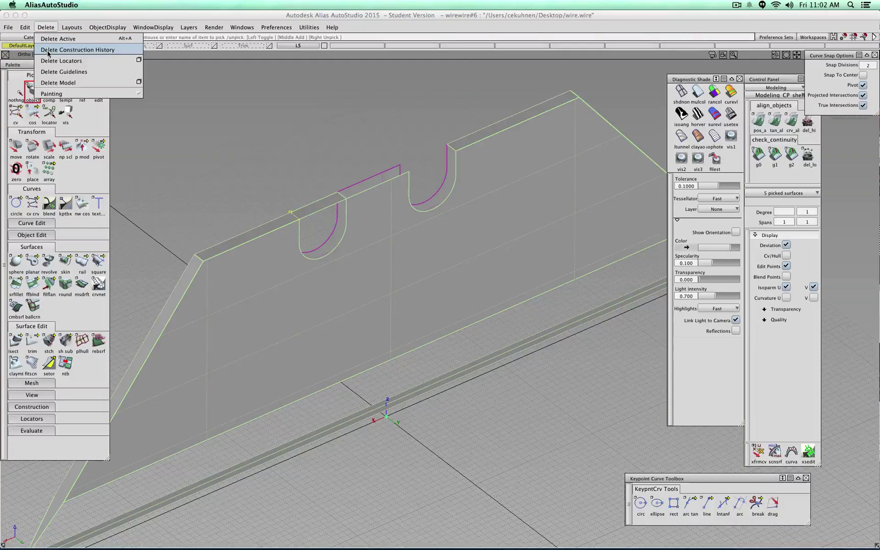
{"action": "left_click", "coordinate": [49, 50]}
{"action": "left_click", "coordinate": [392, 302]}
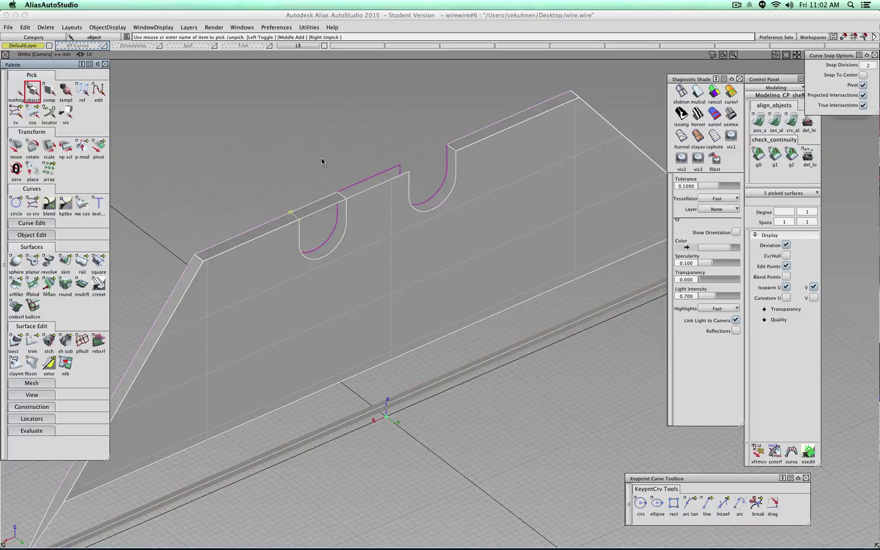
Move the narrow top-edge surface straight up off the plate and untrim it
{"action": "left_click", "coordinate": [370, 127]}
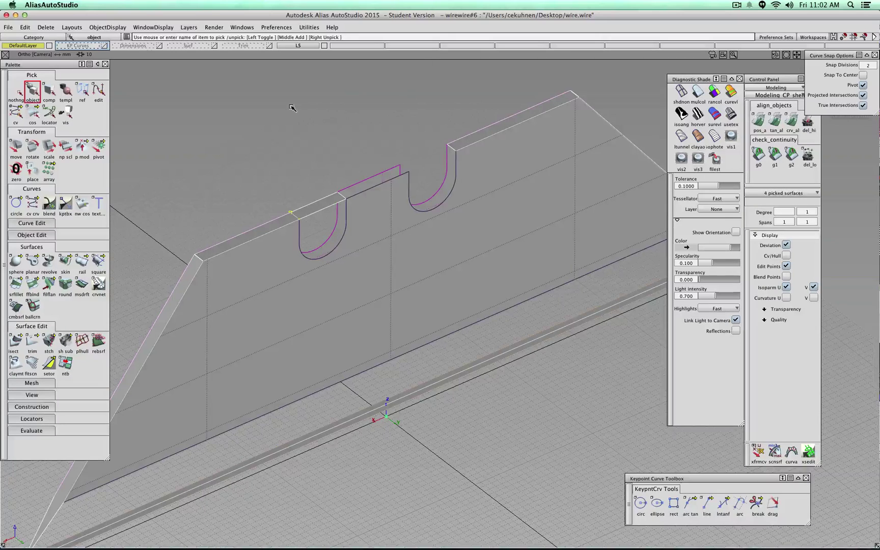
{"action": "left_click", "coordinate": [356, 117]}
{"action": "left_click", "coordinate": [476, 139]}
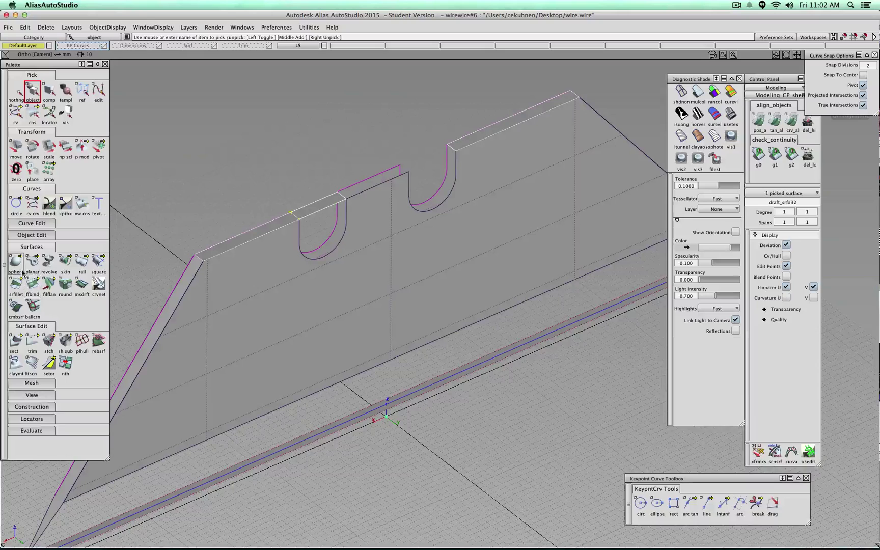
{"action": "left_click", "coordinate": [16, 147]}
{"action": "left_click_drag", "start_coordinate": [265, 184], "coordinate": [265, 146]}
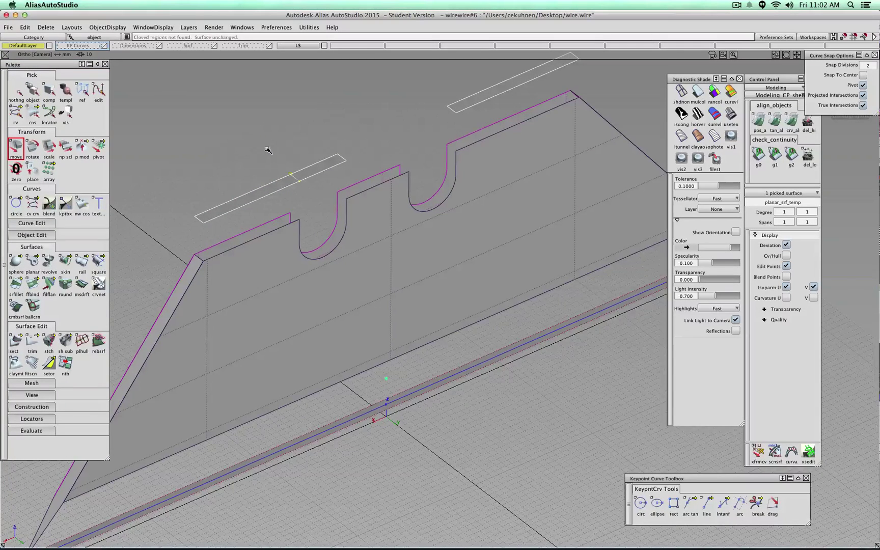
{"action": "left_click", "coordinate": [33, 341]}
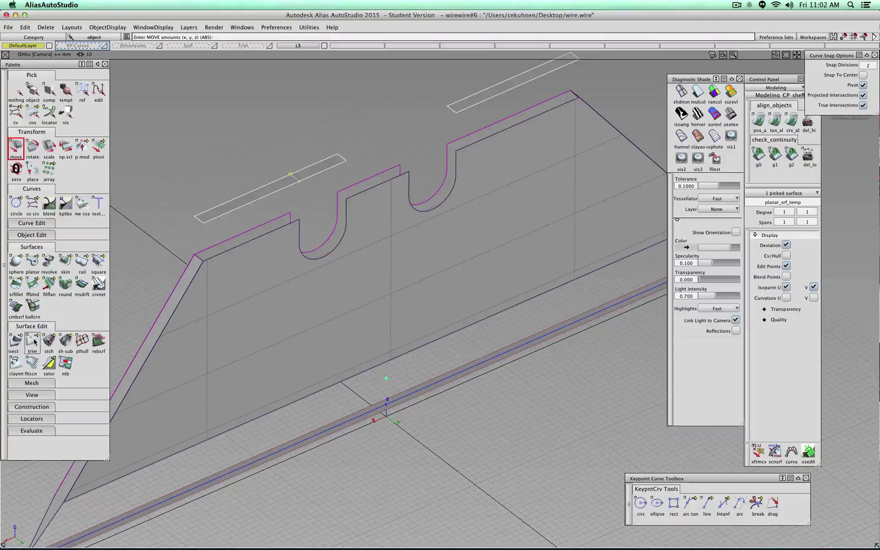
{"action": "left_click", "coordinate": [66, 341]}
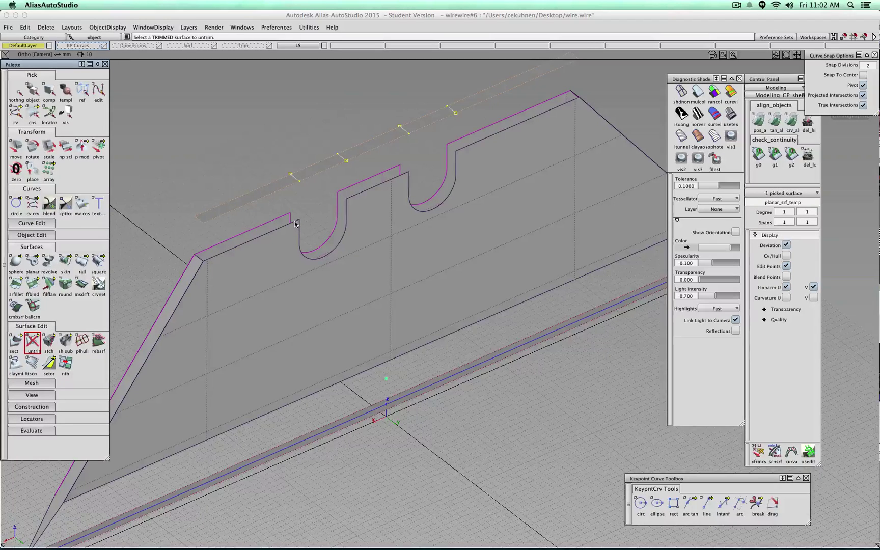
Select all the visible plate surfaces and delete them
{"action": "scroll", "coordinate": [295, 222], "scroll_direction": "down", "scroll_amount": 5}
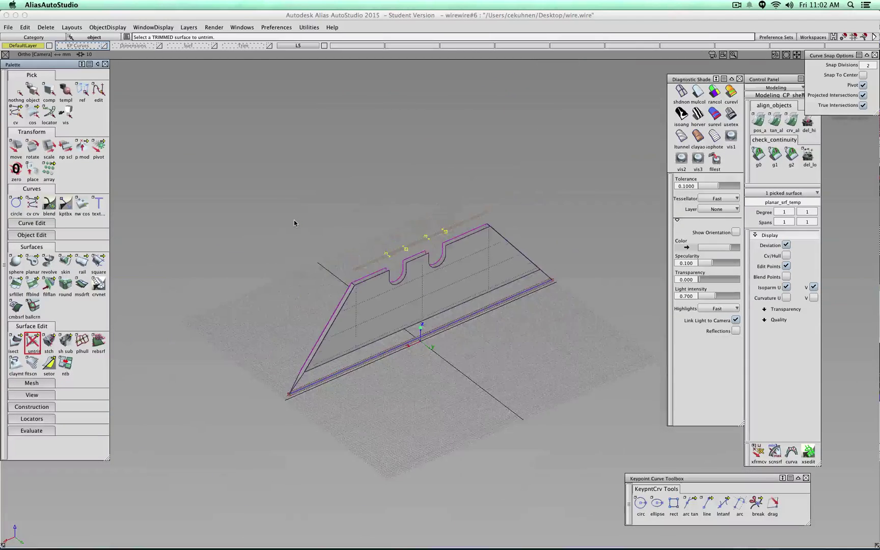
{"action": "mouse_move", "coordinate": [272, 218]}
{"action": "left_mouse_down", "text": "ctrl+shift"}
{"action": "mouse_move", "coordinate": [273, 205]}
{"action": "mouse_move", "coordinate": [279, 227]}
{"action": "left_mouse_up", "text": "ctrl+shift"}
{"action": "left_click_drag", "start_coordinate": [248, 177], "coordinate": [587, 449]}
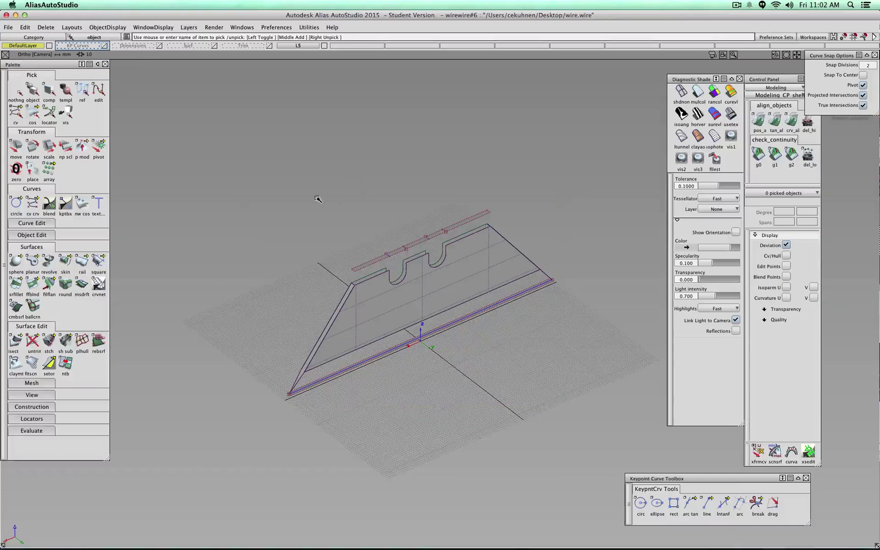
{"action": "left_click_drag", "start_coordinate": [257, 190], "coordinate": [608, 436]}
{"action": "key", "text": "Delete"}
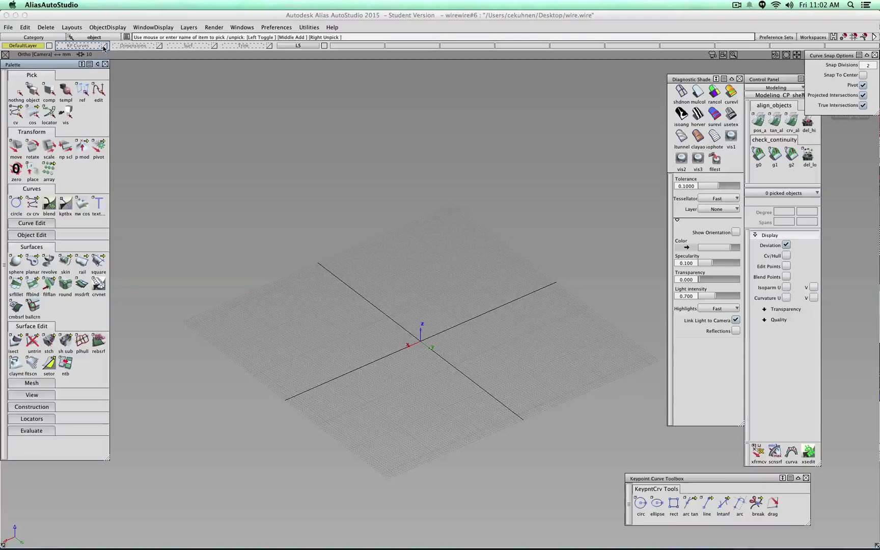
Show the KP Curves layer again and delete the two remaining long surfaces along the base
{"action": "left_click", "coordinate": [104, 46]}
{"action": "right_click_drag", "start_coordinate": [513, 227], "coordinate": [454, 328], "text": "alt+shift"}
{"action": "left_click", "coordinate": [449, 329]}
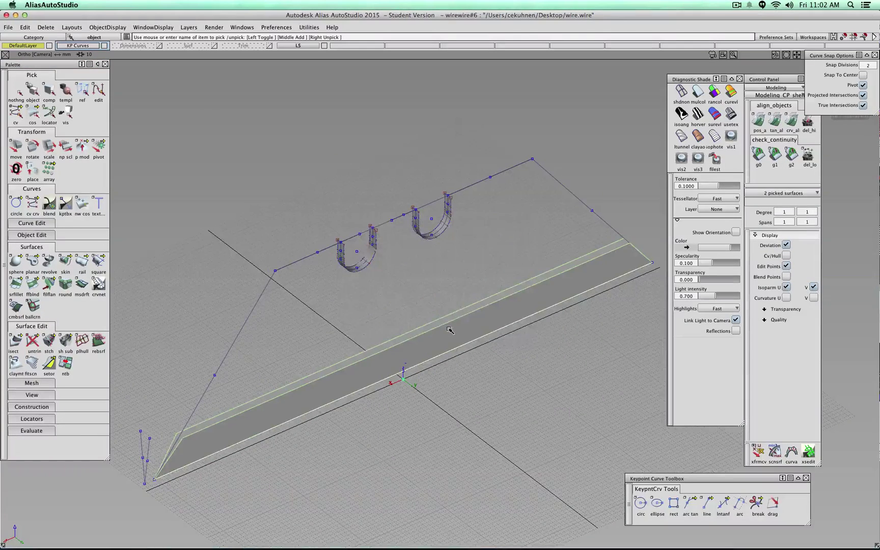
{"action": "key", "text": "Delete"}
Delete the extruded surfaces of both U-shaped notches, keeping their profile curves
{"action": "right_click_drag", "start_coordinate": [397, 290], "coordinate": [381, 259], "text": "alt+shift"}
{"action": "left_click", "coordinate": [438, 170]}
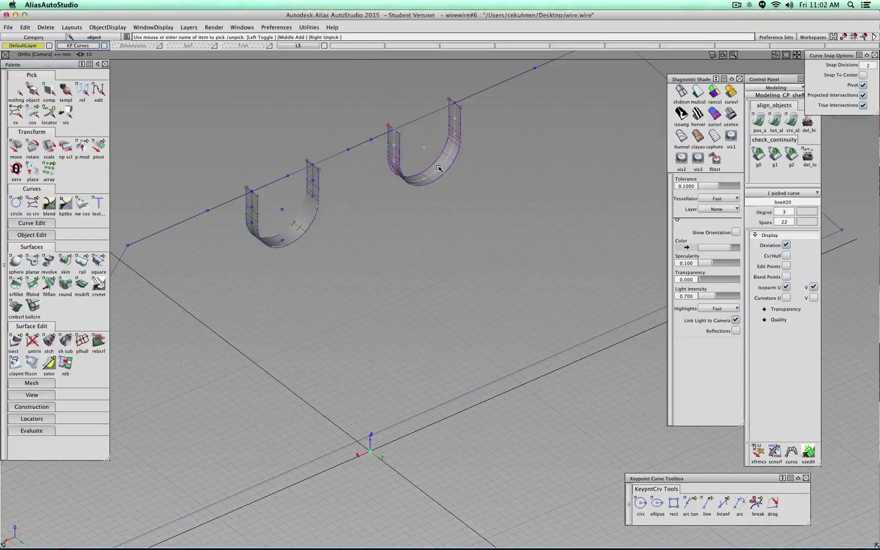
{"action": "left_click_drag", "start_coordinate": [491, 206], "coordinate": [490, 191], "text": "ctrl+shift"}
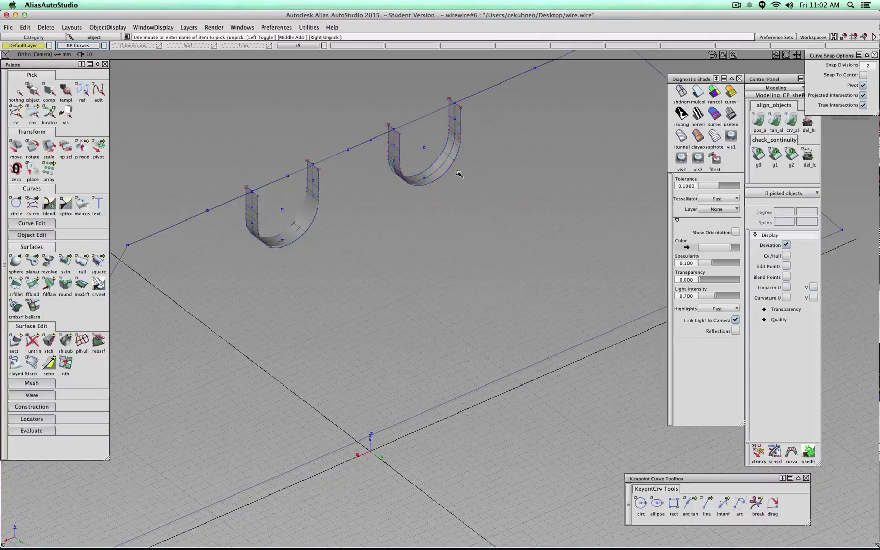
{"action": "left_click", "coordinate": [450, 166]}
{"action": "key", "text": "Delete"}
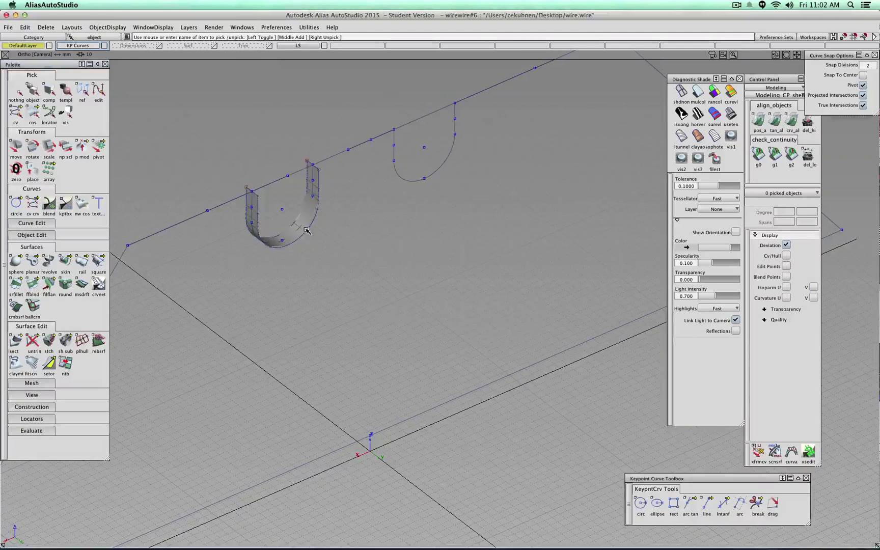
{"action": "left_click", "coordinate": [305, 228]}
{"action": "key", "text": "Delete"}
{"action": "key", "text": "Return"}
Move the profile curve of the notch farther from the other end toward its neighbour, snapping its pivot to the origin
{"action": "left_click", "coordinate": [305, 224]}
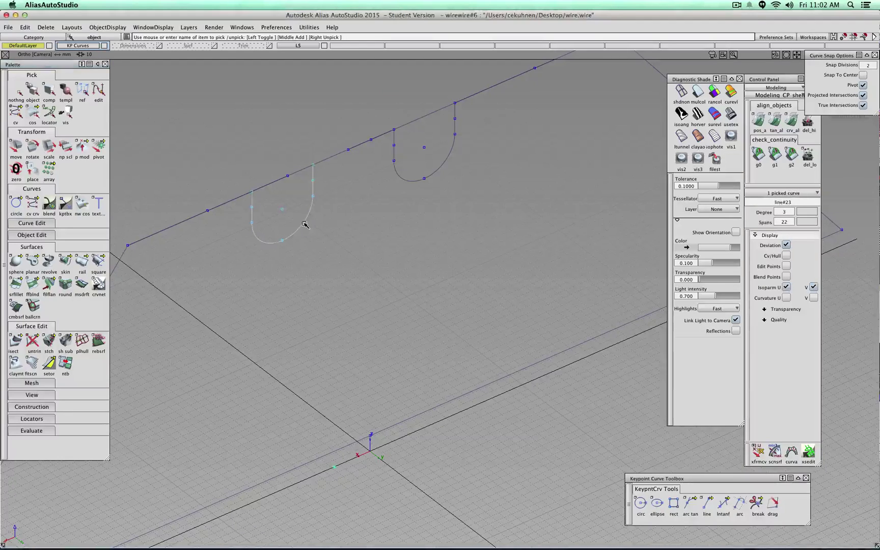
{"action": "left_click", "coordinate": [775, 121]}
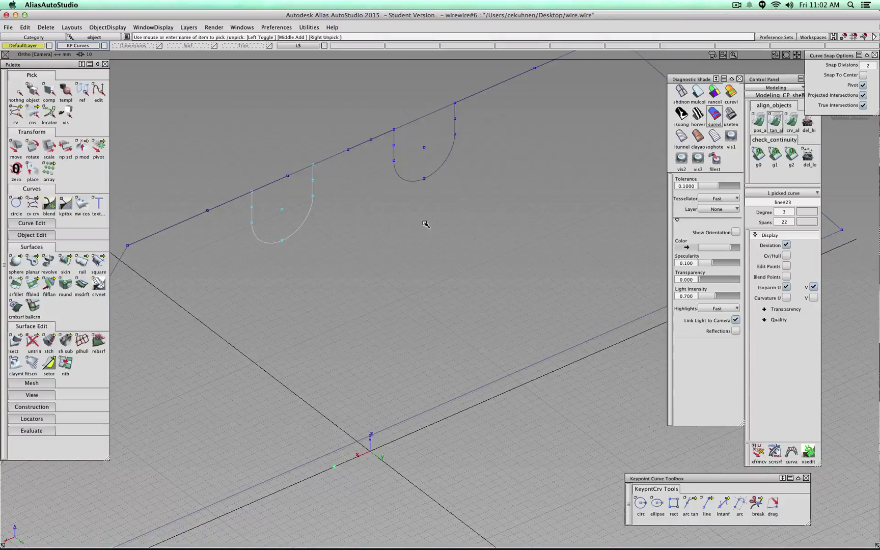
{"action": "left_click", "coordinate": [436, 172]}
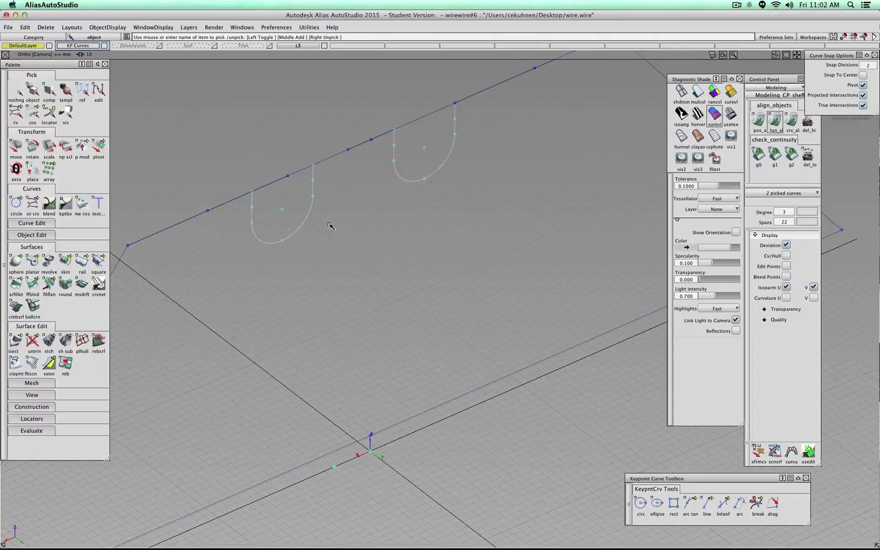
{"action": "left_click", "coordinate": [431, 176]}
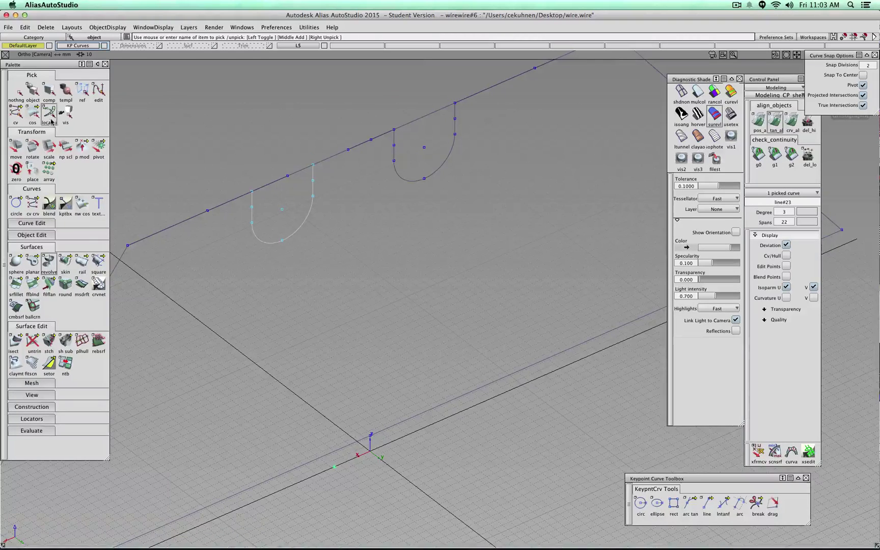
{"action": "left_click", "coordinate": [15, 147]}
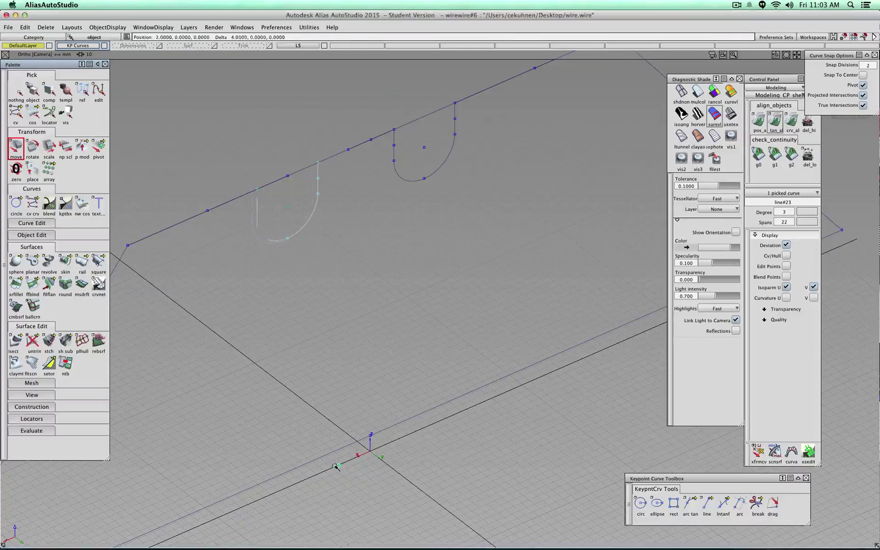
{"action": "left_click_drag", "start_coordinate": [355, 471], "coordinate": [371, 450]}
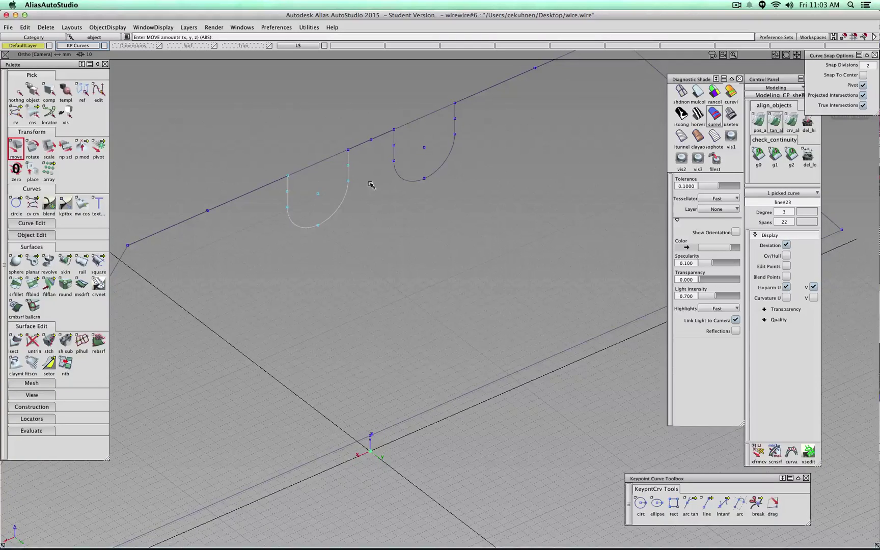
Delete the three overlapping segments line#22, line#24 and line#19 along the notched edge, keeping the full-length line#2
{"action": "right_click_drag", "start_coordinate": [347, 218], "coordinate": [360, 248], "text": "shift+super"}
{"action": "left_click_drag", "start_coordinate": [336, 264], "coordinate": [313, 280], "text": "ctrl+shift"}
{"action": "left_click", "coordinate": [274, 237]}
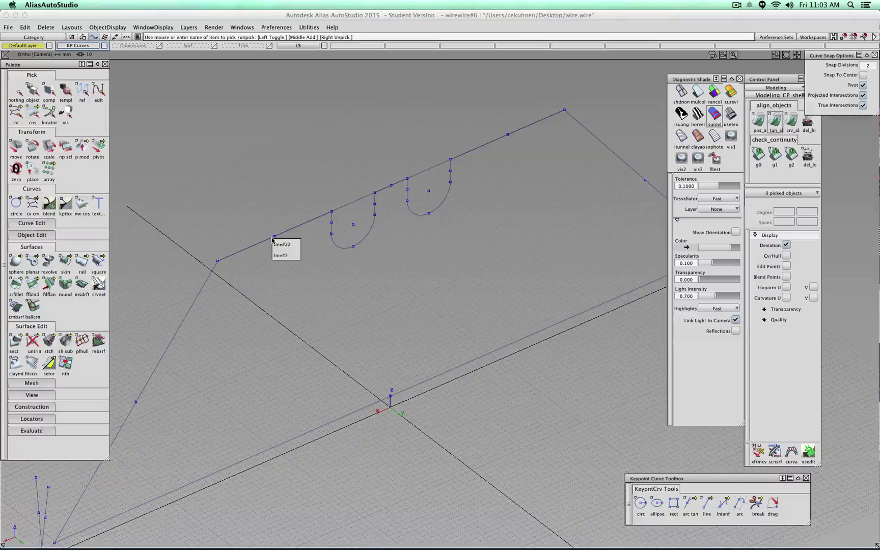
{"action": "left_click_drag", "start_coordinate": [268, 206], "coordinate": [288, 252]}
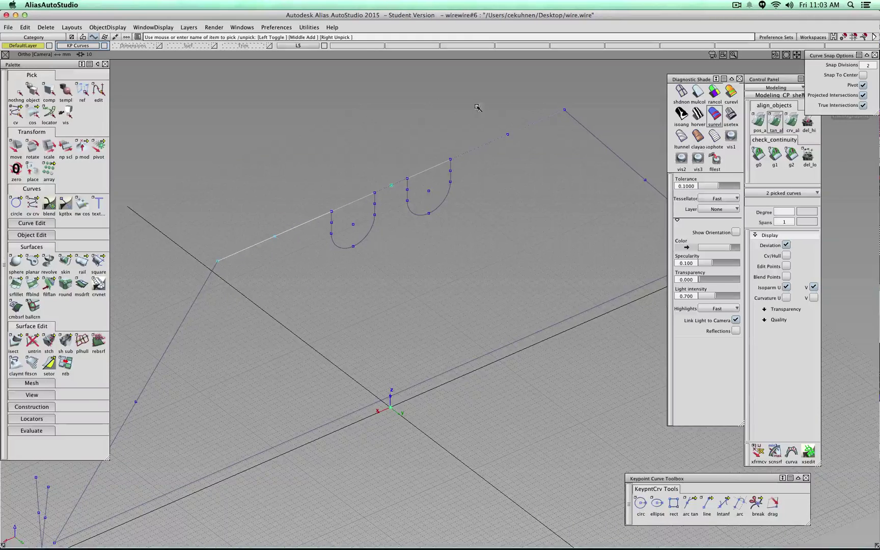
{"action": "left_click", "coordinate": [506, 134]}
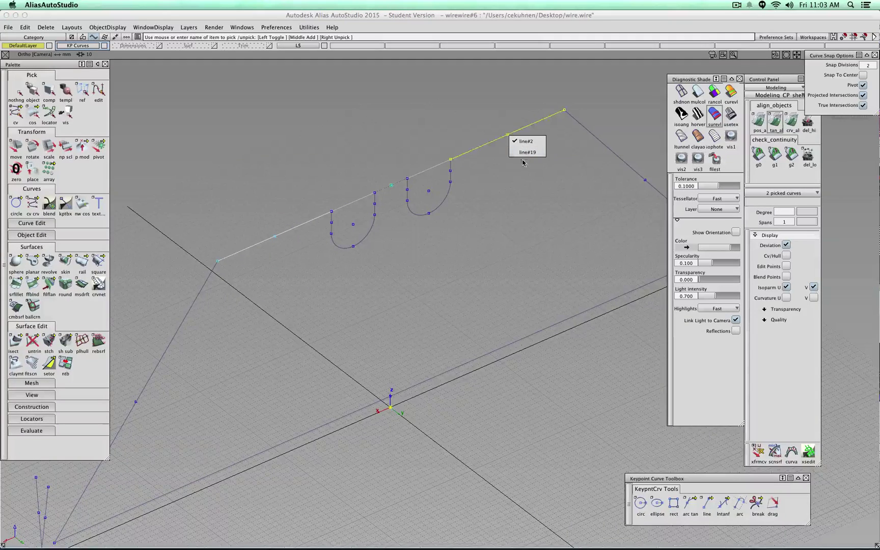
{"action": "left_click", "coordinate": [521, 156]}
{"action": "left_click", "coordinate": [397, 182]}
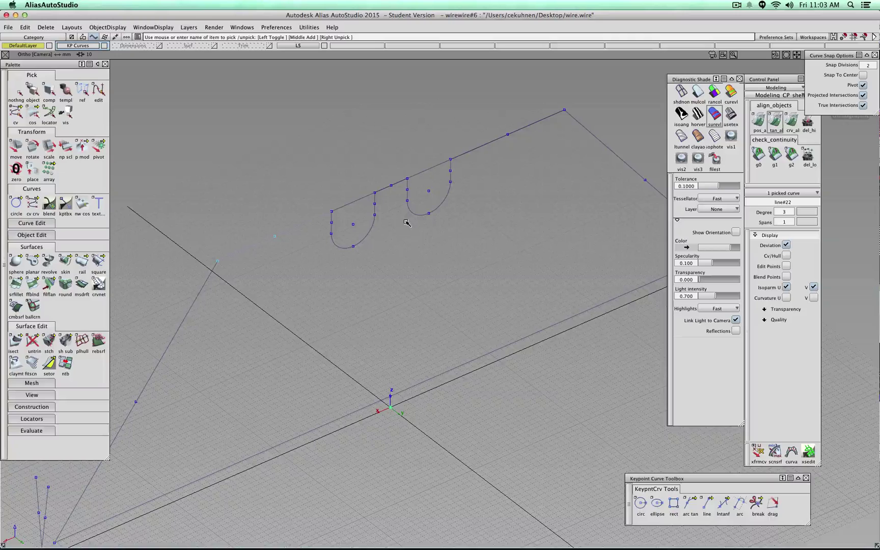
{"action": "left_click", "coordinate": [392, 188]}
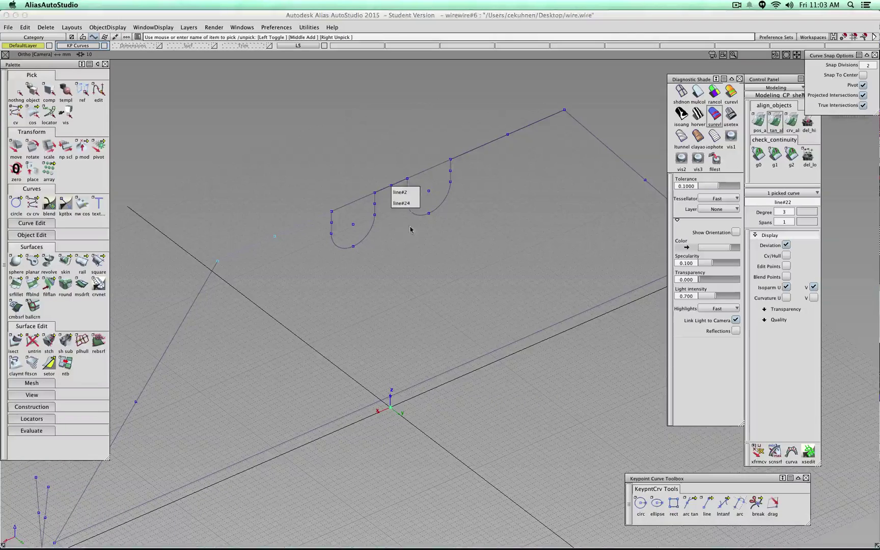
{"action": "left_click", "coordinate": [392, 187]}
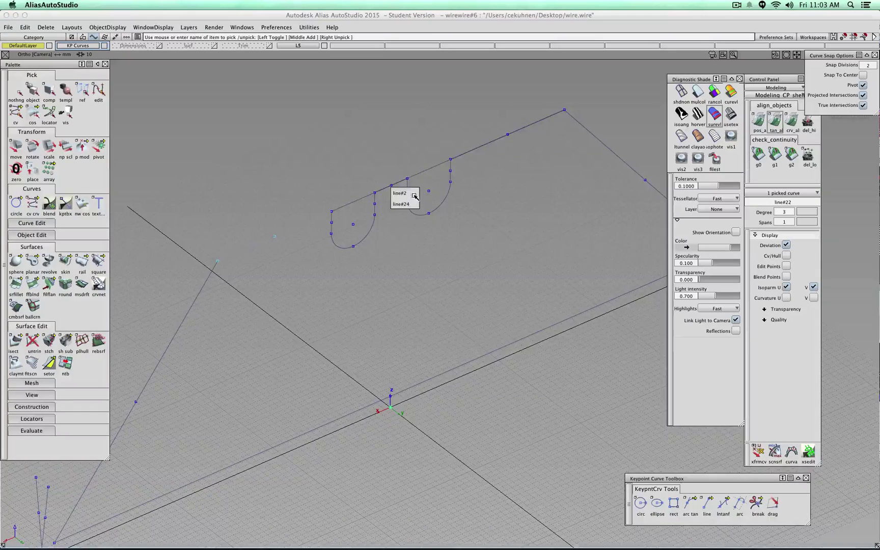
{"action": "left_click", "coordinate": [405, 196]}
{"action": "left_click", "coordinate": [509, 141]}
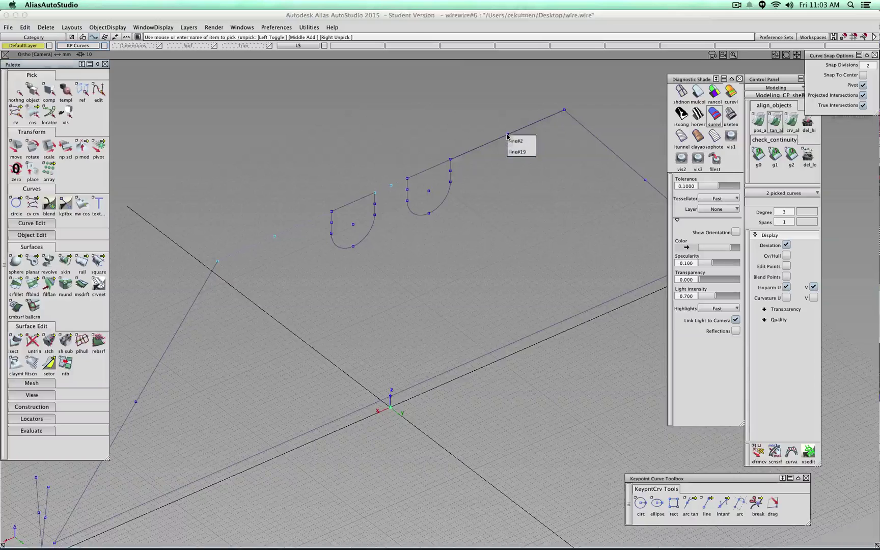
{"action": "left_click", "coordinate": [521, 150]}
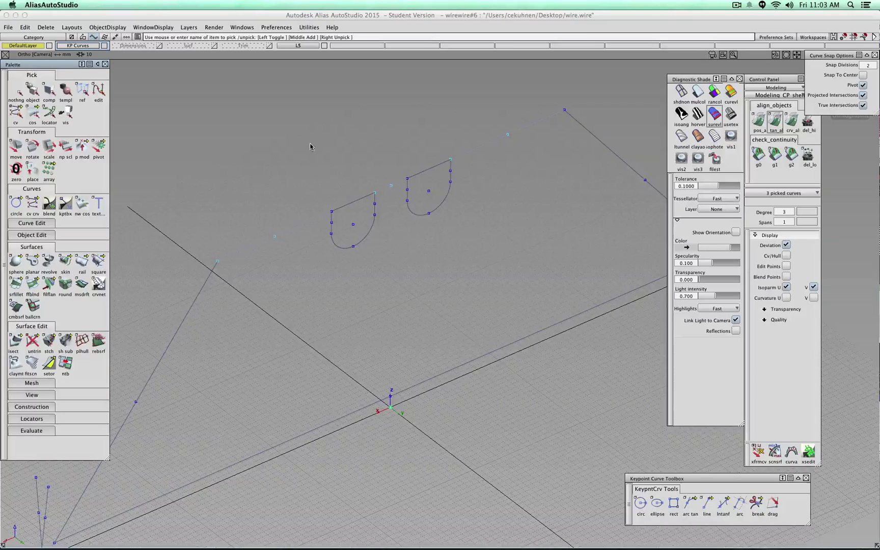
{"action": "left_click_drag", "start_coordinate": [310, 147], "coordinate": [312, 235], "text": "ctrl+shift"}
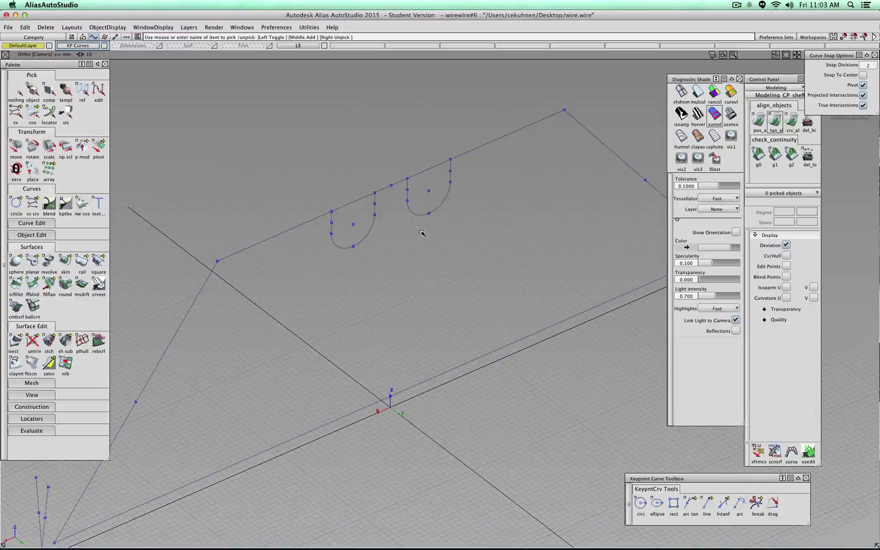
{"action": "left_click", "coordinate": [391, 186]}
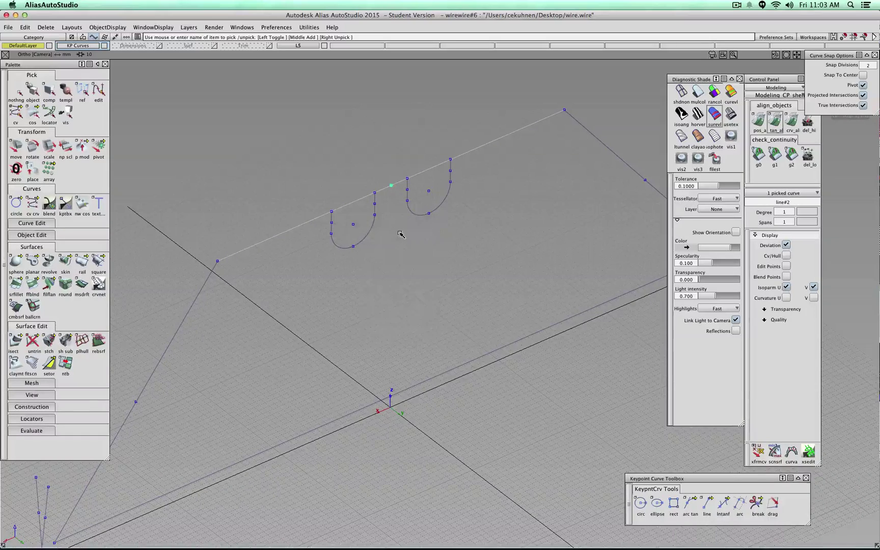
{"action": "left_click_drag", "start_coordinate": [401, 235], "coordinate": [391, 198], "text": "ctrl+shift"}
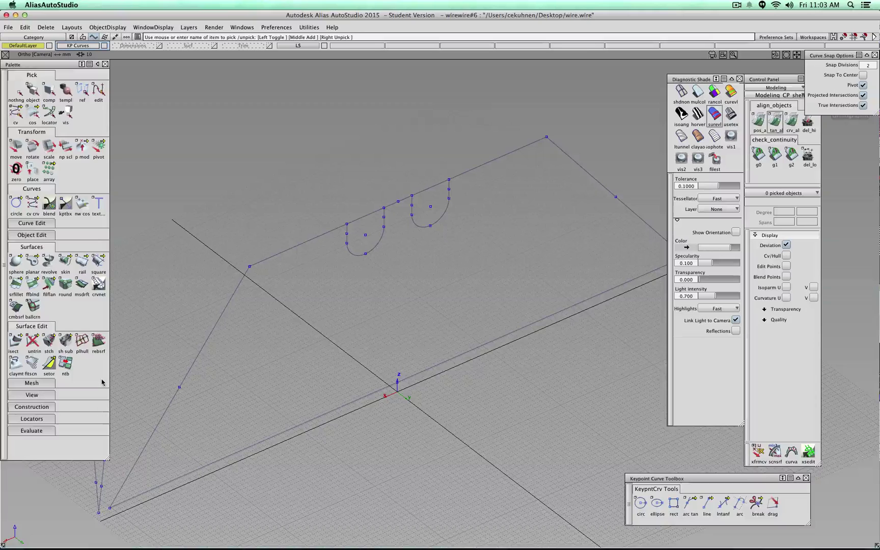
Create a double-sided single draft surface from the full-length edge line, with length 0.5 along the Y vector
{"action": "left_click", "coordinate": [81, 286]}
{"action": "left_click", "coordinate": [269, 260]}
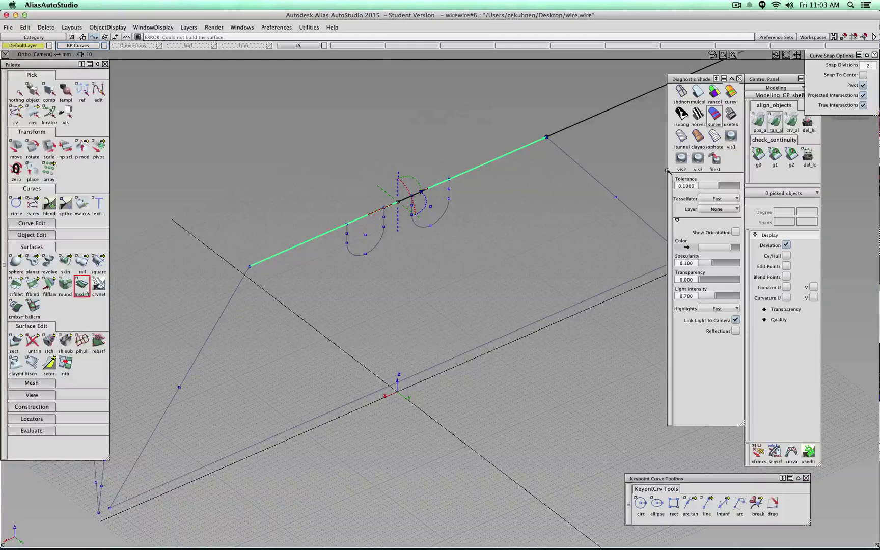
{"action": "double_click", "coordinate": [82, 284]}
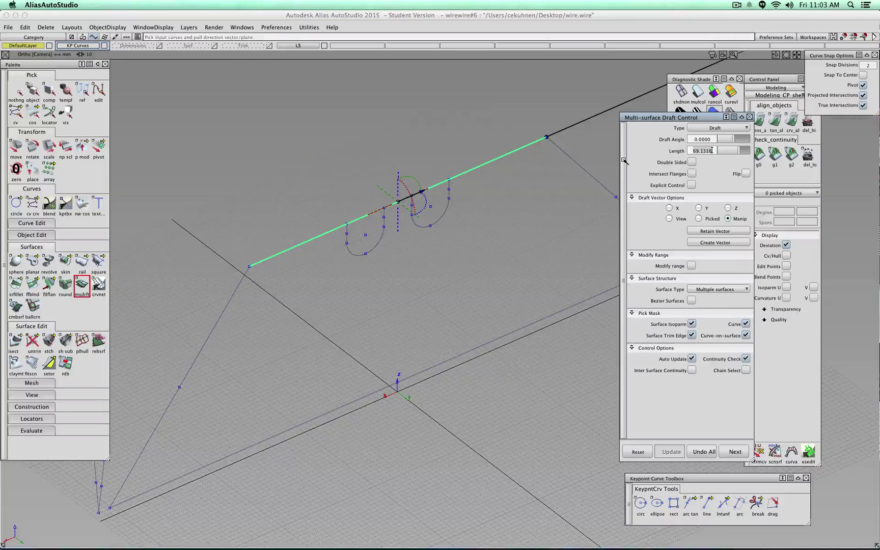
{"action": "key", "text": "Return"}
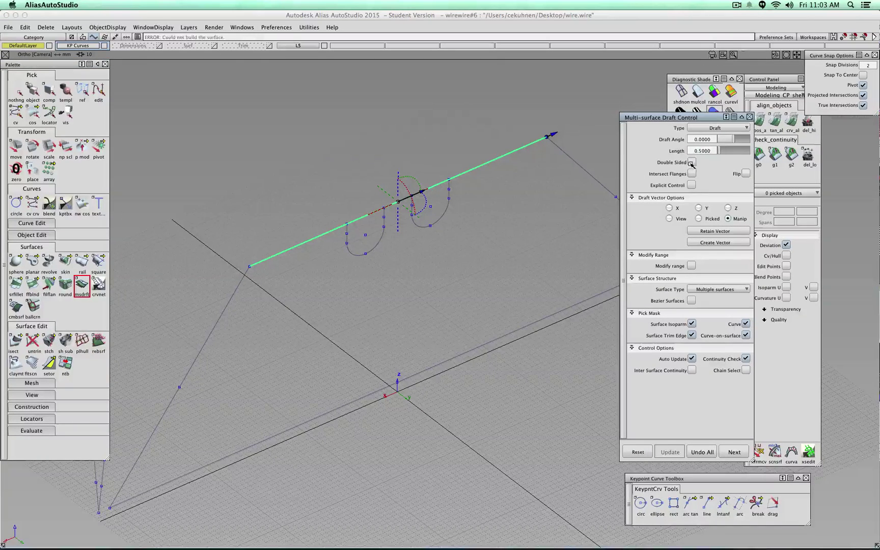
{"action": "left_click", "coordinate": [692, 162]}
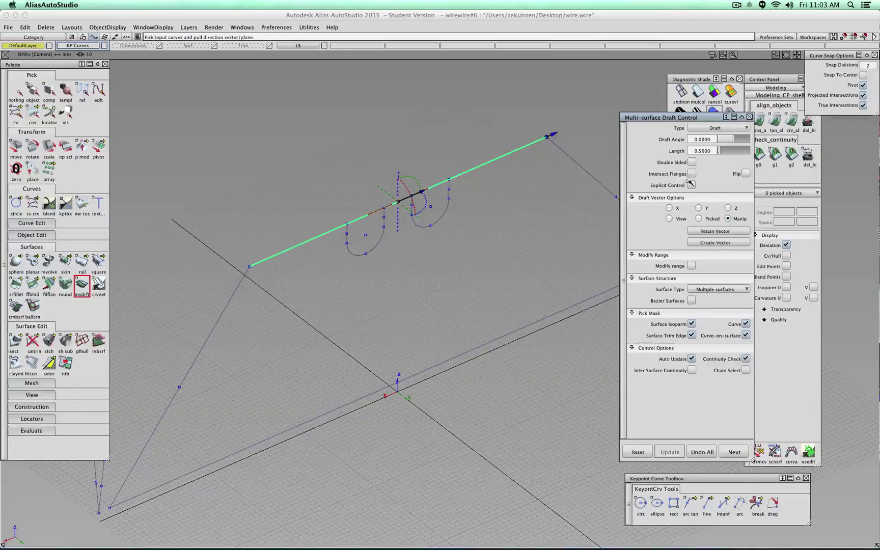
{"action": "left_click", "coordinate": [692, 162]}
{"action": "left_click", "coordinate": [698, 207]}
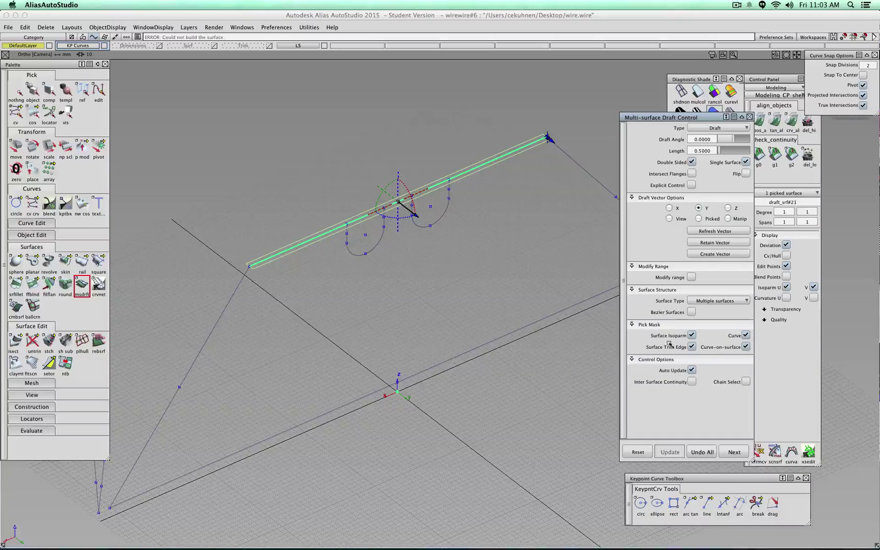
{"action": "left_click", "coordinate": [734, 452]}
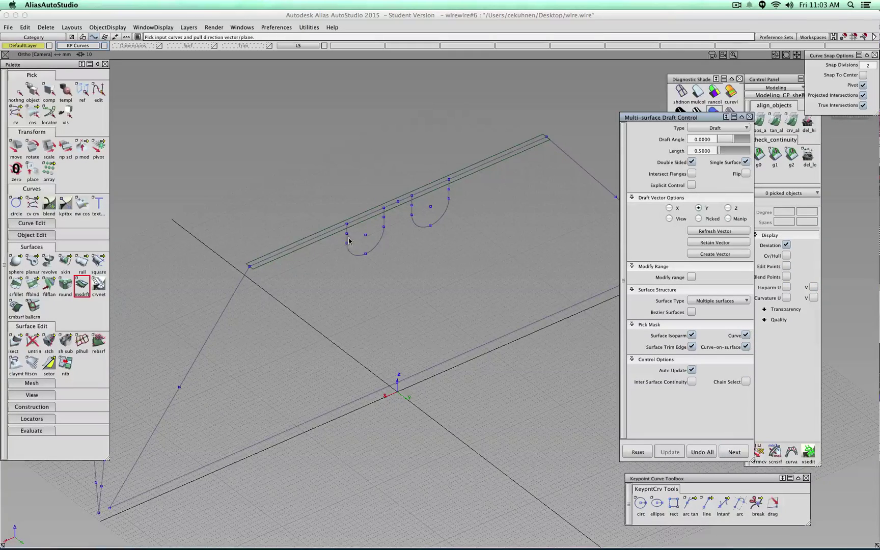
Create double-sided draft surfaces from both U-shaped notch curves with the same 0.5 length and Y vector
{"action": "left_click", "coordinate": [352, 255]}
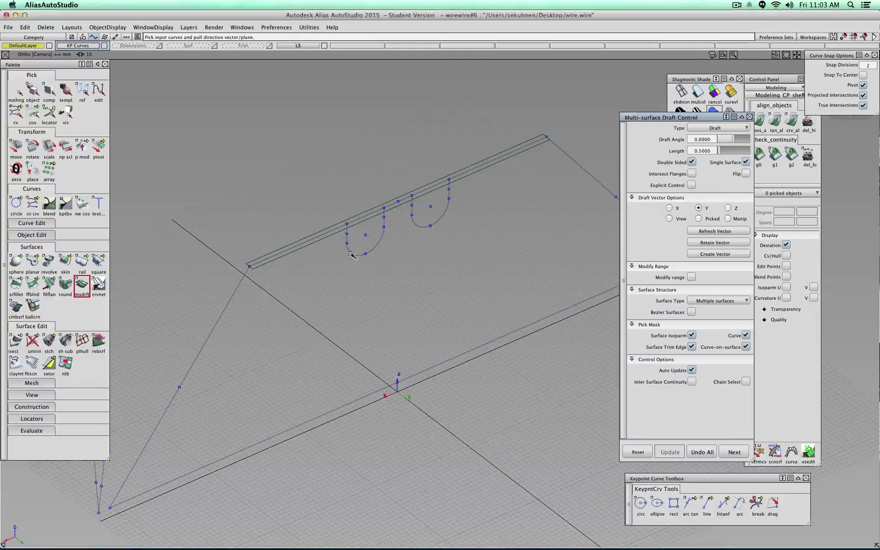
{"action": "left_click", "coordinate": [415, 224]}
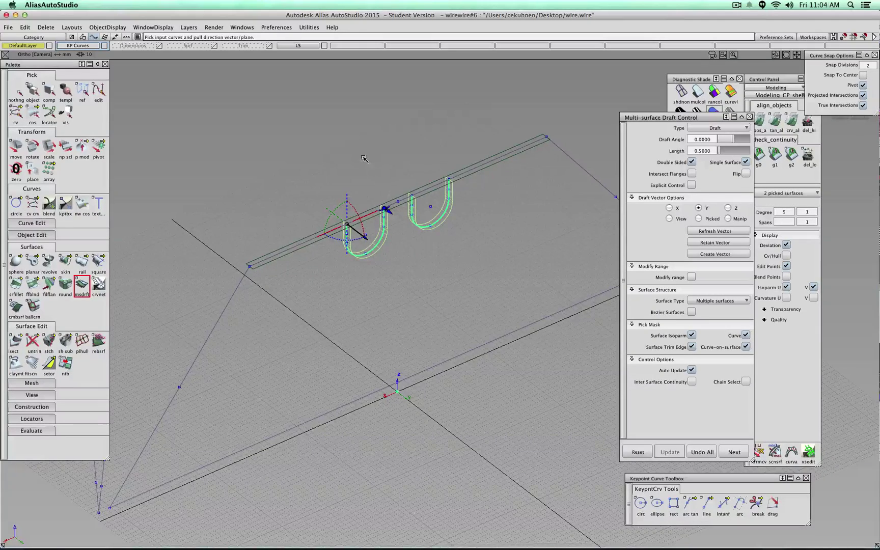
{"action": "left_click_drag", "start_coordinate": [365, 160], "coordinate": [364, 139], "text": "ctrl+shift"}
Intersect the long edge surface with both U-shaped notch surfaces
{"action": "right_click_drag", "start_coordinate": [364, 143], "coordinate": [414, 175], "text": "alt+shift"}
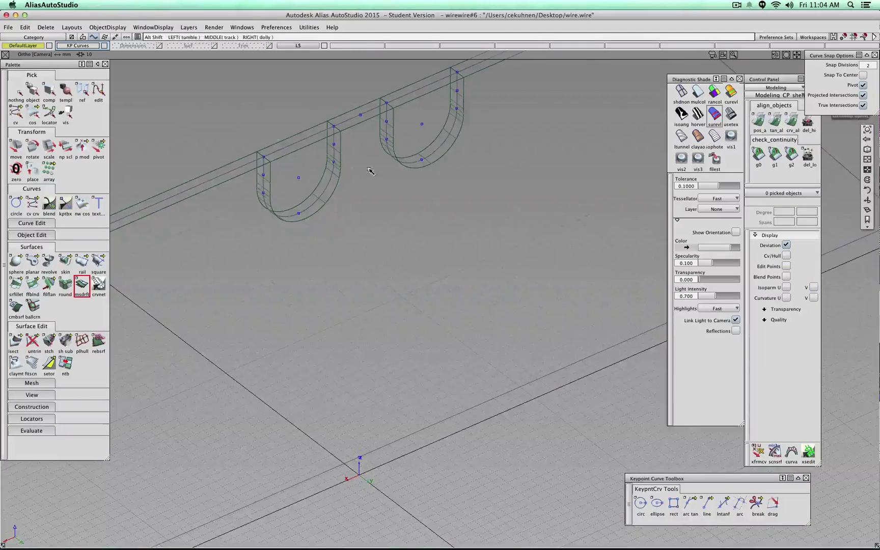
{"action": "middle_click_drag", "start_coordinate": [371, 171], "coordinate": [461, 291], "text": "alt+shift"}
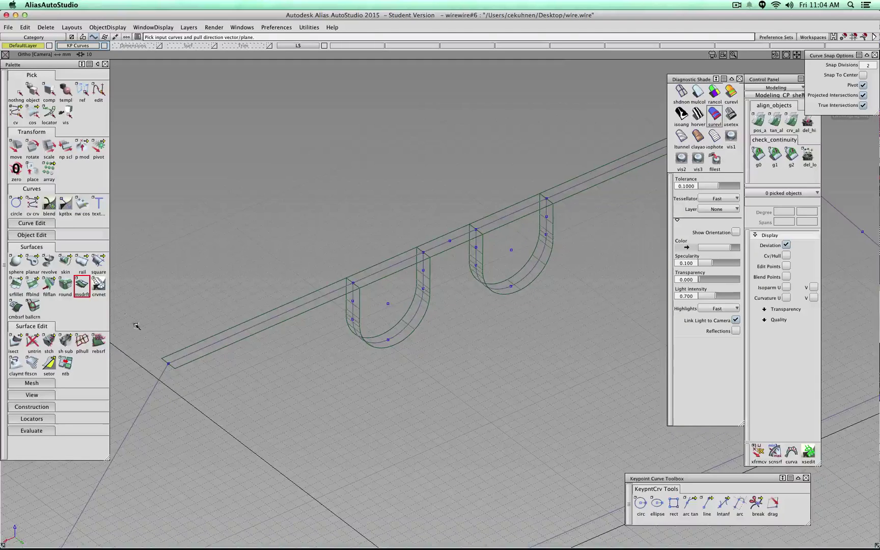
{"action": "left_click_drag", "start_coordinate": [33, 340], "coordinate": [50, 341]}
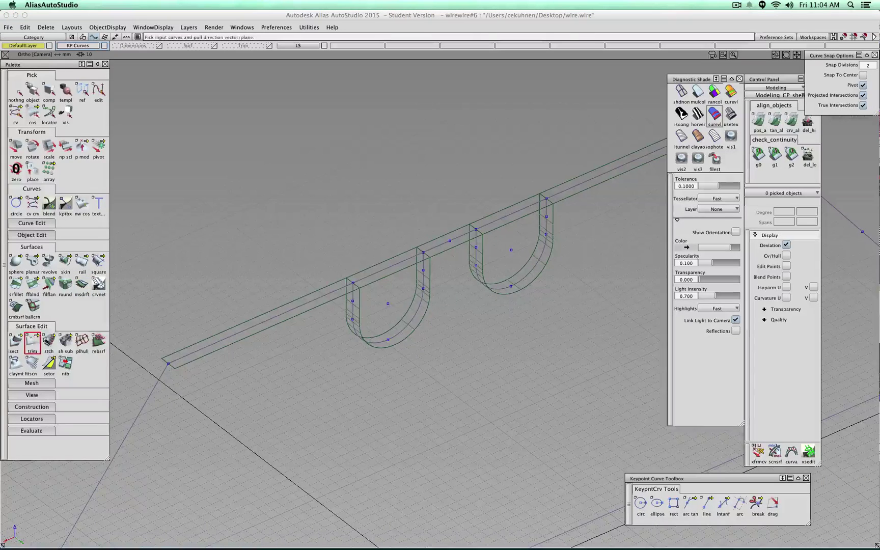
{"action": "left_click", "coordinate": [15, 340]}
{"action": "left_click", "coordinate": [235, 348]}
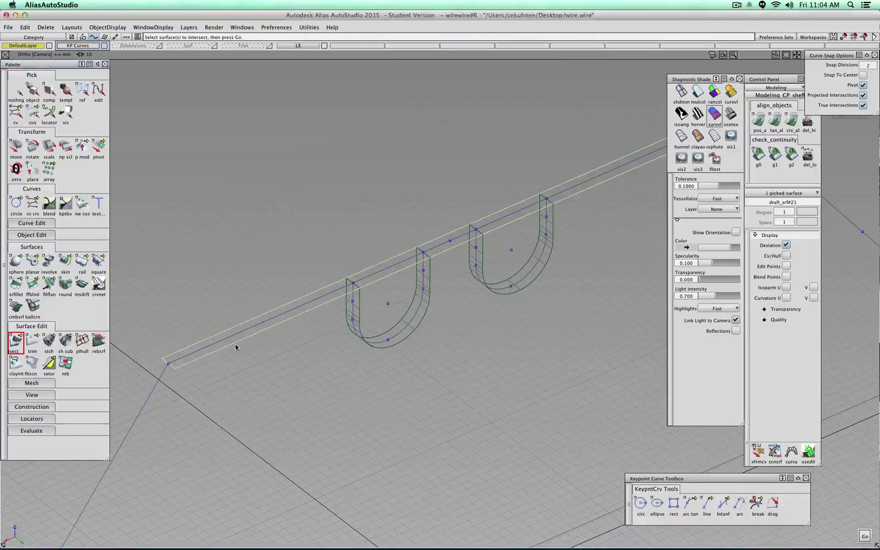
{"action": "key", "text": "Return"}
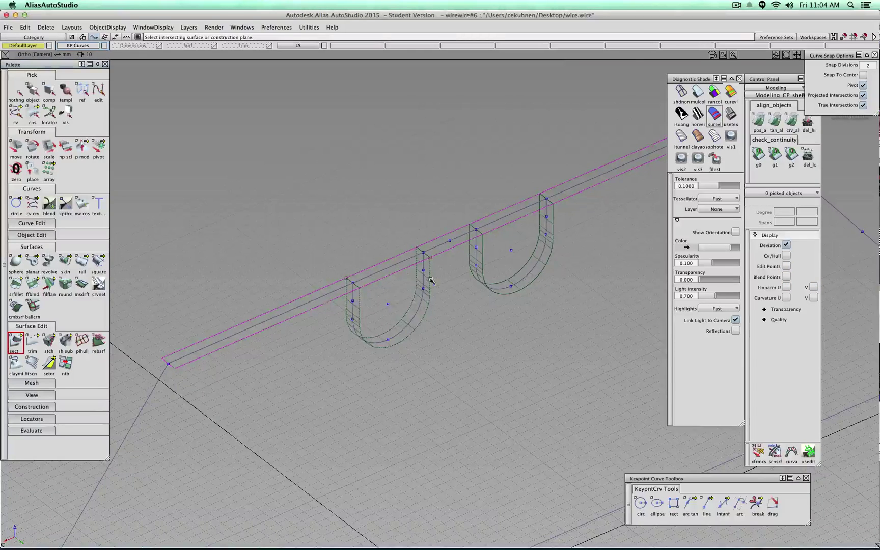
{"action": "left_click", "coordinate": [480, 250]}
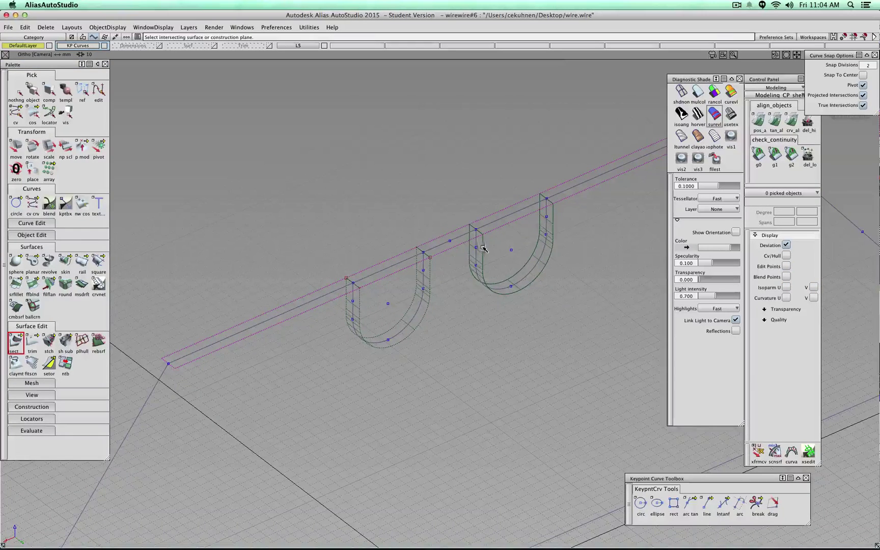
{"action": "left_click", "coordinate": [393, 186], "text": "ctrl+shift"}
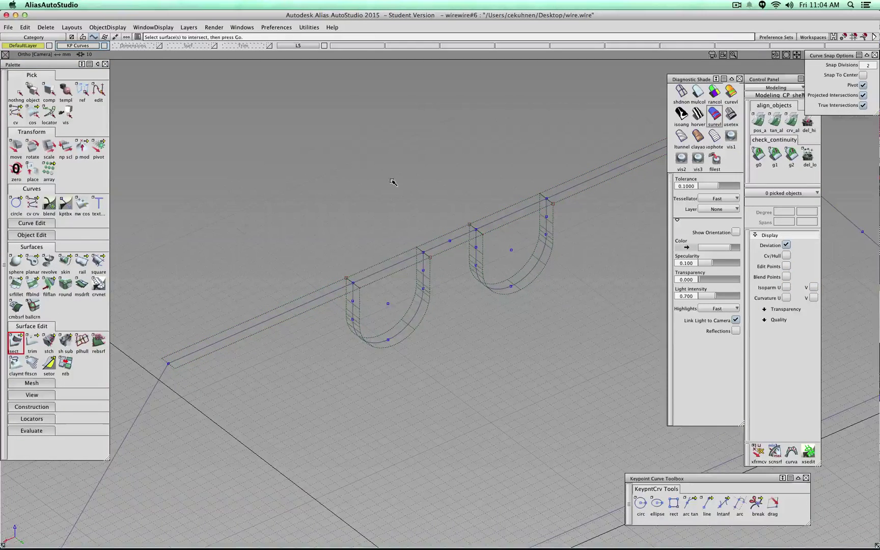
Trim the long edge surface, keeping both end regions and the bridge between the notches so the notch openings are removed
{"action": "left_click", "coordinate": [32, 342]}
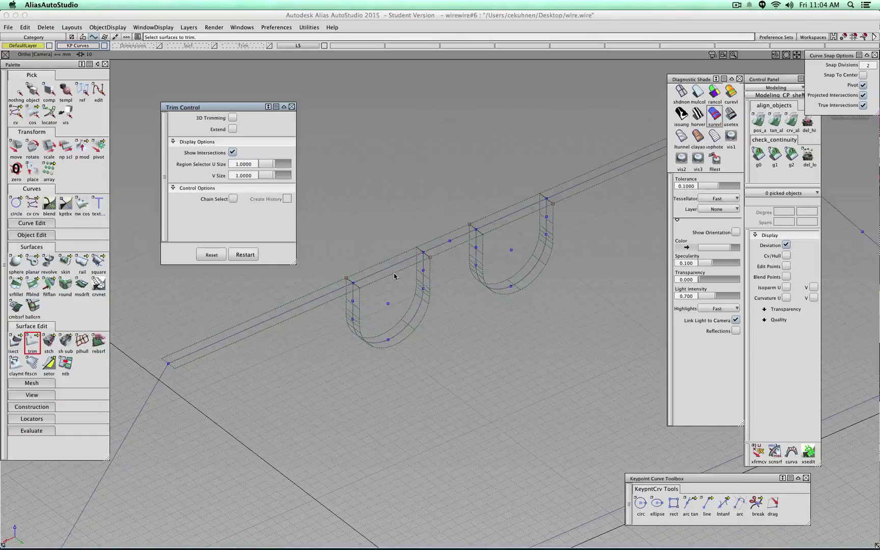
{"action": "left_click", "coordinate": [259, 334]}
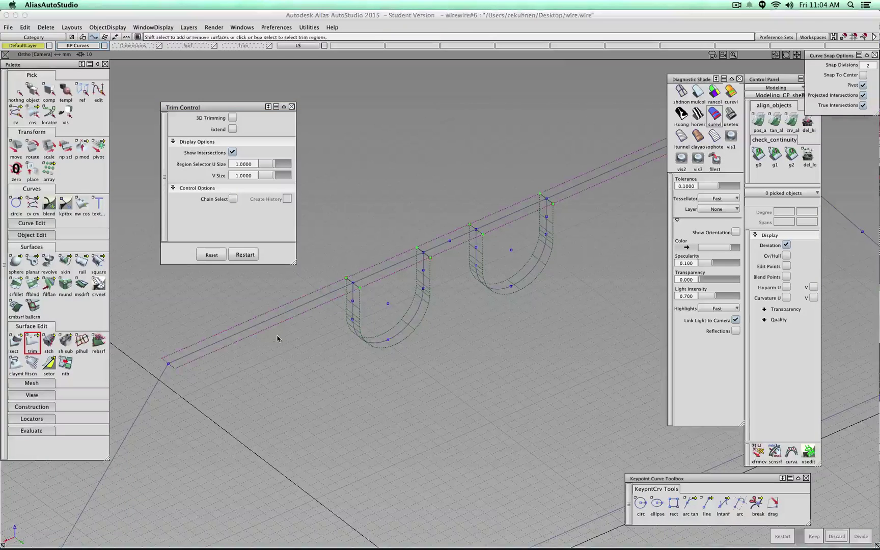
{"action": "left_click", "coordinate": [180, 362]}
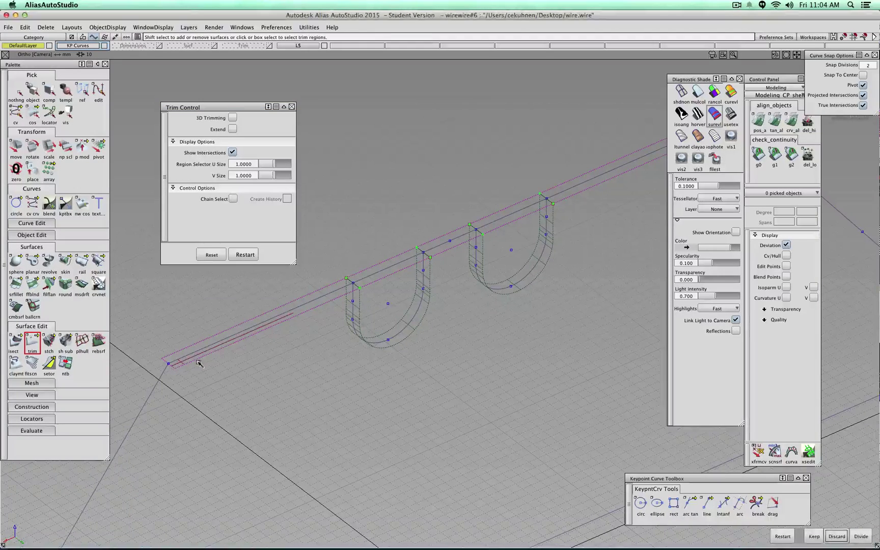
{"action": "scroll", "coordinate": [483, 258], "scroll_direction": "down", "scroll_amount": 3}
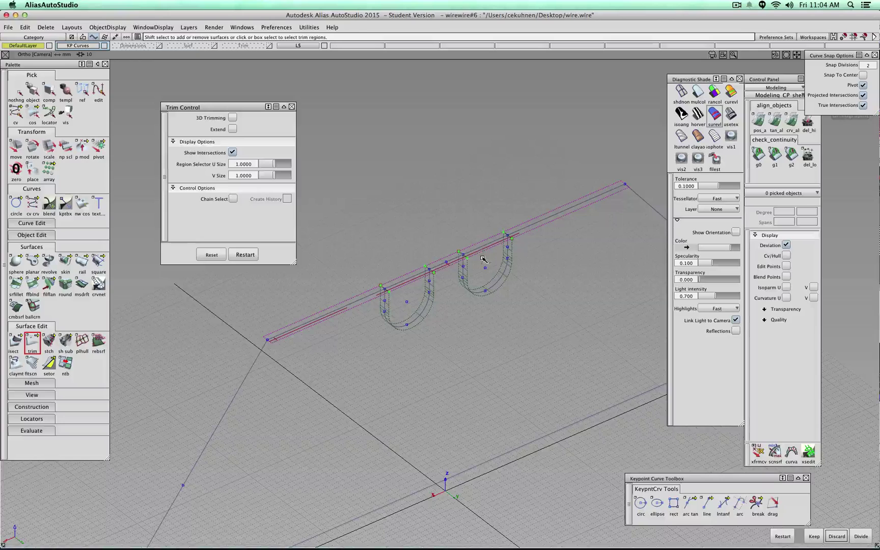
{"action": "scroll", "coordinate": [572, 180], "scroll_direction": "up", "scroll_amount": 3}
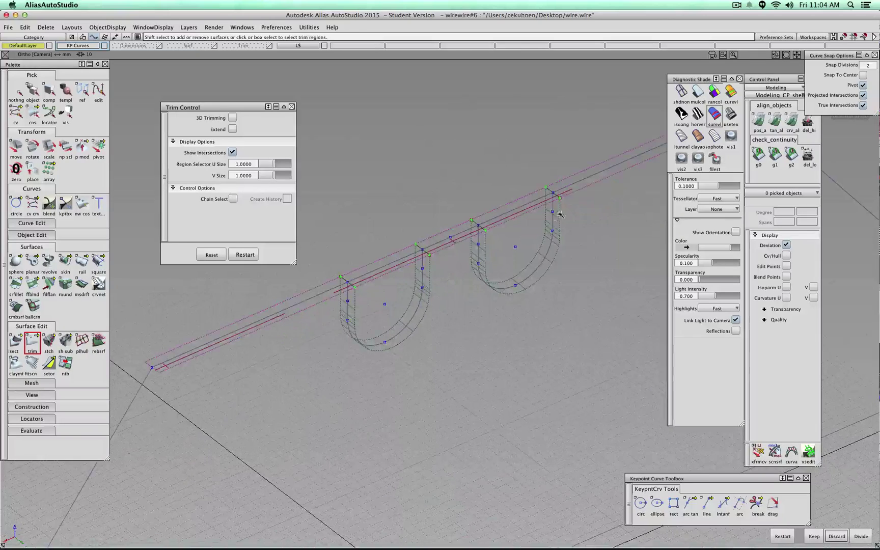
{"action": "left_click", "coordinate": [564, 182]}
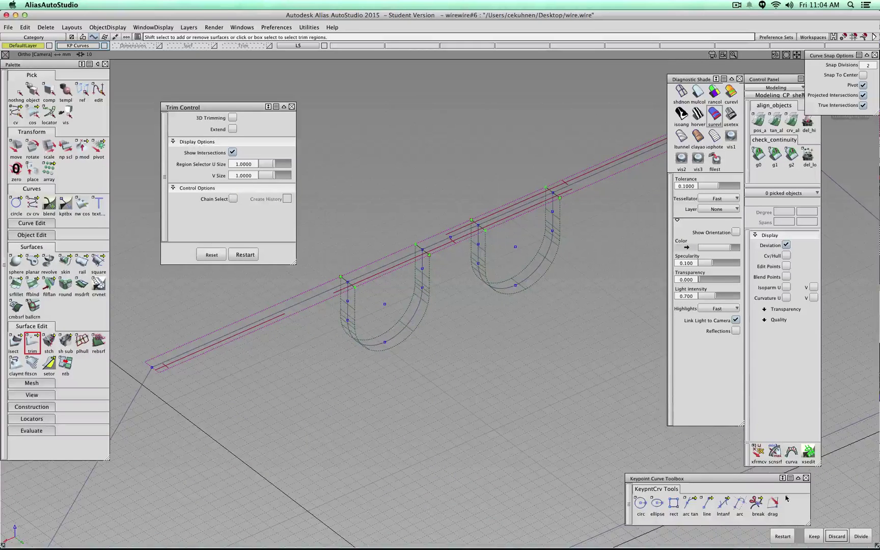
{"action": "left_click", "coordinate": [815, 536]}
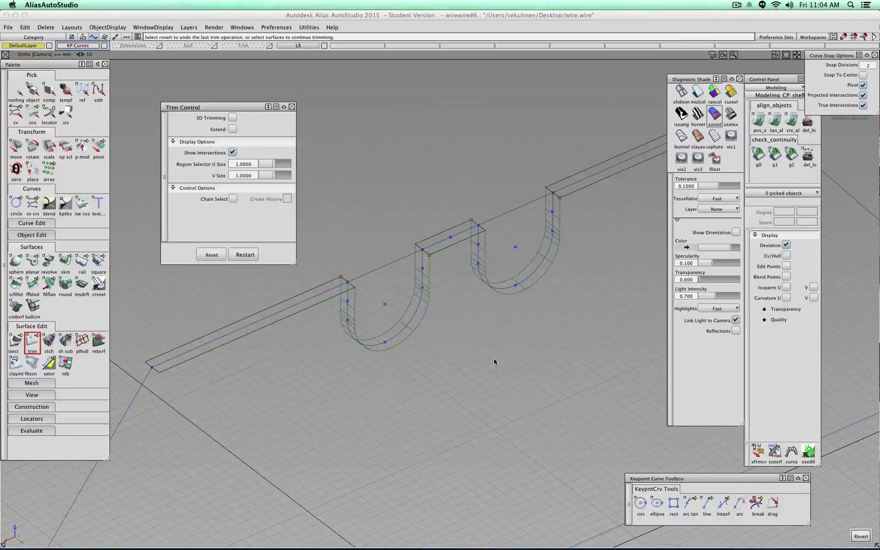
Try sliding both U-shaped notch curves apart along the long edge line to drive the trimmed surfaces
{"action": "mouse_move", "coordinate": [494, 360]}
{"action": "left_mouse_down", "text": "ctrl+shift"}
{"action": "mouse_move", "coordinate": [493, 346]}
{"action": "mouse_move", "coordinate": [495, 365]}
{"action": "left_mouse_up", "text": "ctrl+shift"}
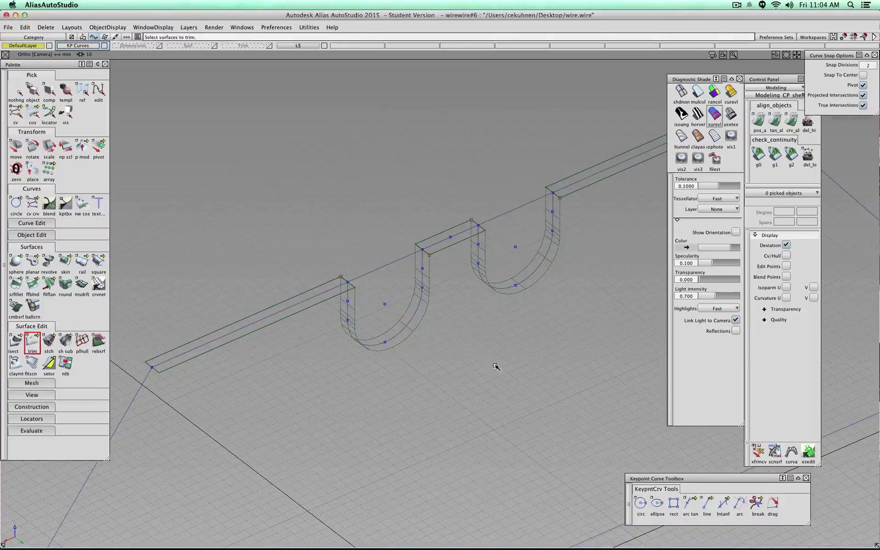
{"action": "left_click", "coordinate": [387, 346]}
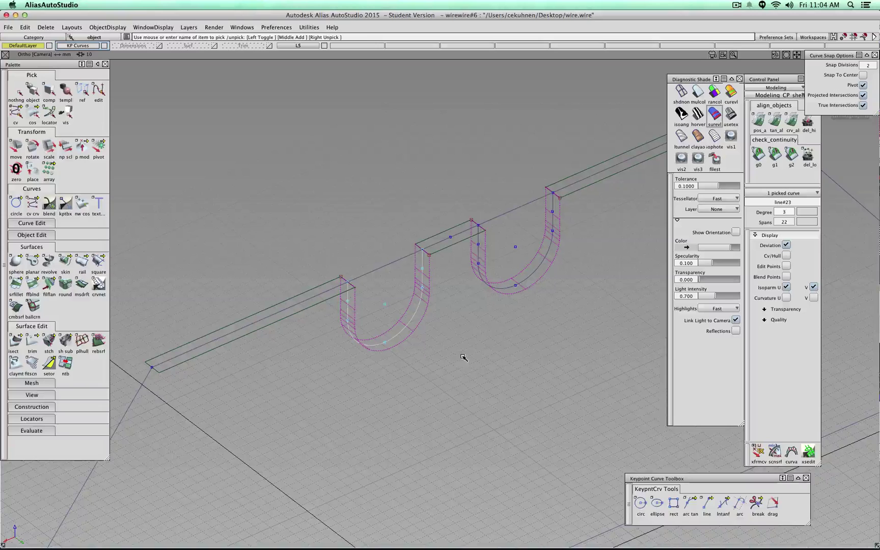
{"action": "left_click_drag", "start_coordinate": [462, 357], "coordinate": [339, 396], "text": "ctrl+shift"}
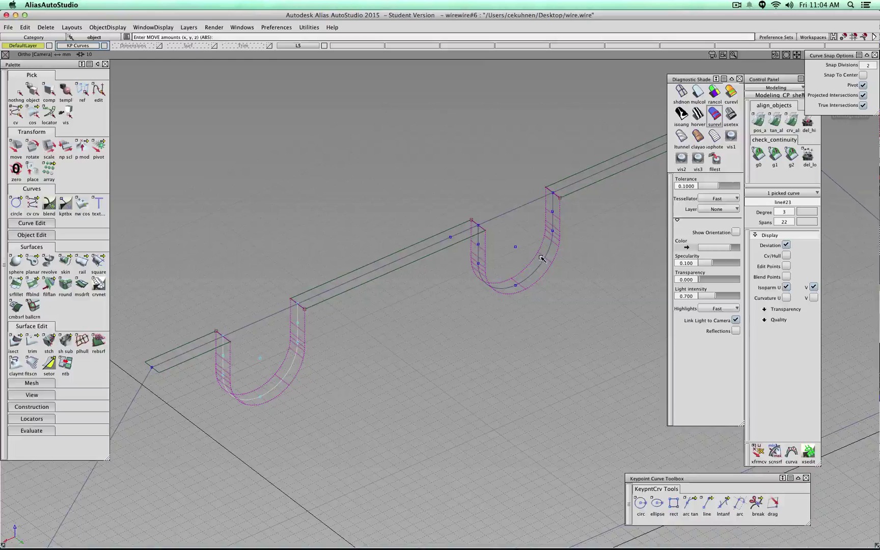
{"action": "left_click_drag", "start_coordinate": [513, 358], "coordinate": [531, 315], "text": "ctrl+shift"}
{"action": "left_click", "coordinate": [525, 279]}
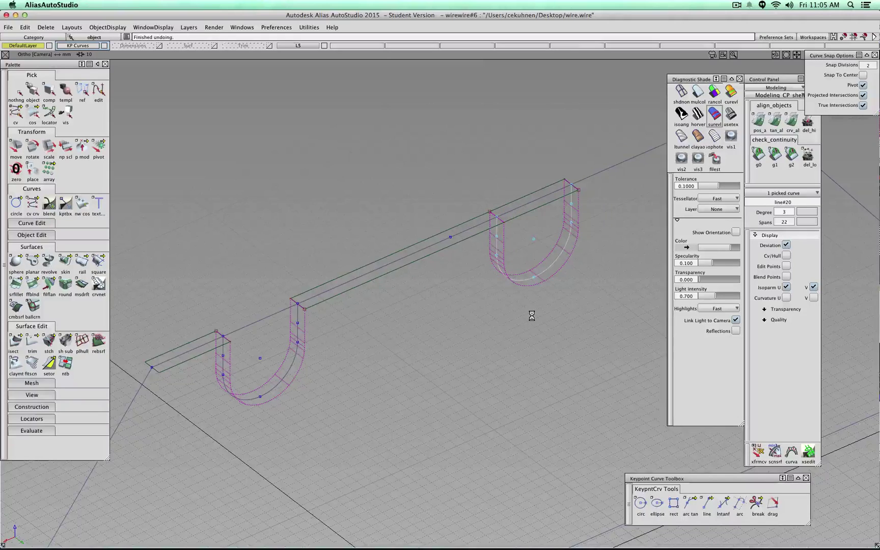
Undo the trial moves of both U-shaped notch curves and clear the selection
{"action": "key", "text": "super+z"}
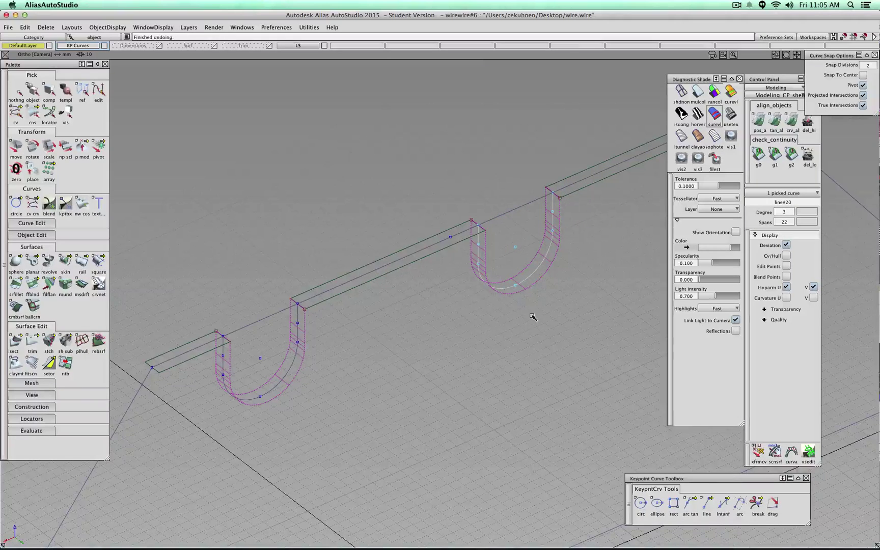
{"action": "key", "text": "super+z"}
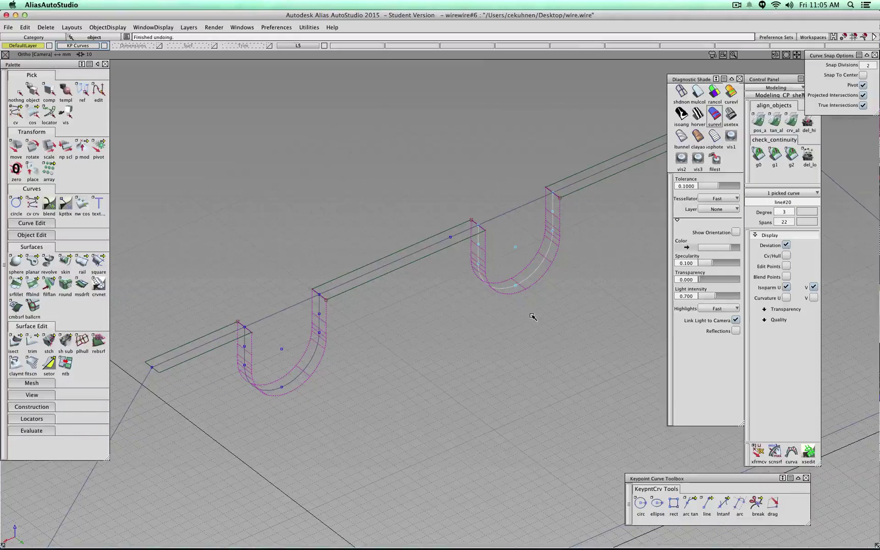
{"action": "key", "text": "super+z"}
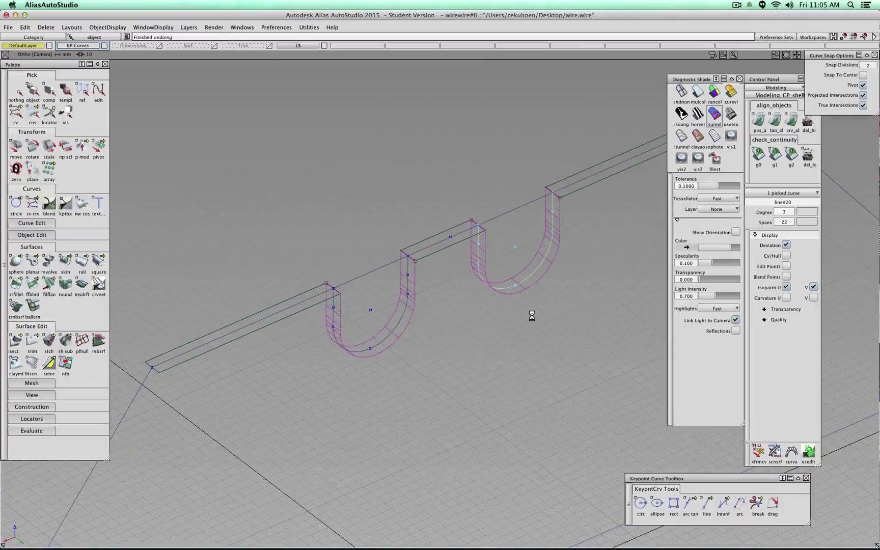
{"action": "key", "text": "super+z"}
{"action": "left_click_drag", "start_coordinate": [531, 337], "coordinate": [531, 317], "text": "ctrl+shift"}
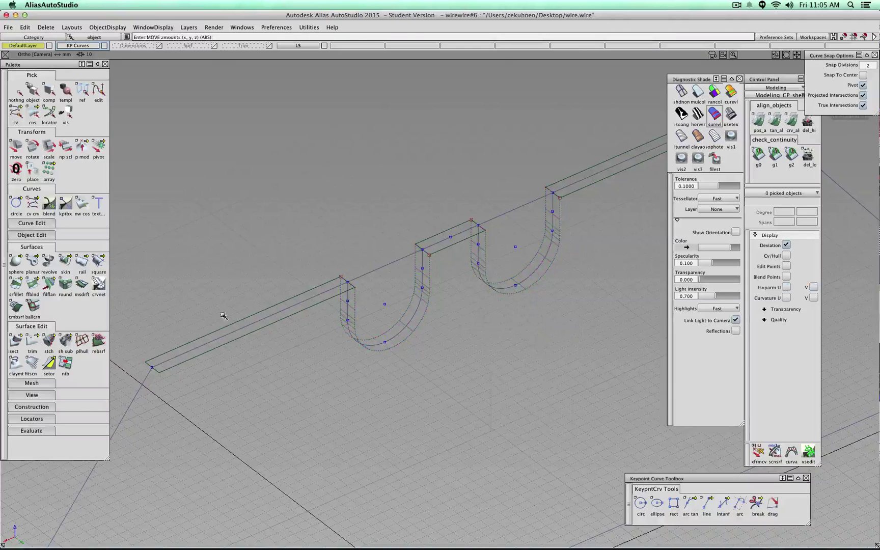
Untrim the long edge surface back to its full strip and display the surfaces with multi-color diagnostic shading
{"action": "left_click", "coordinate": [38, 337]}
{"action": "left_click", "coordinate": [66, 340]}
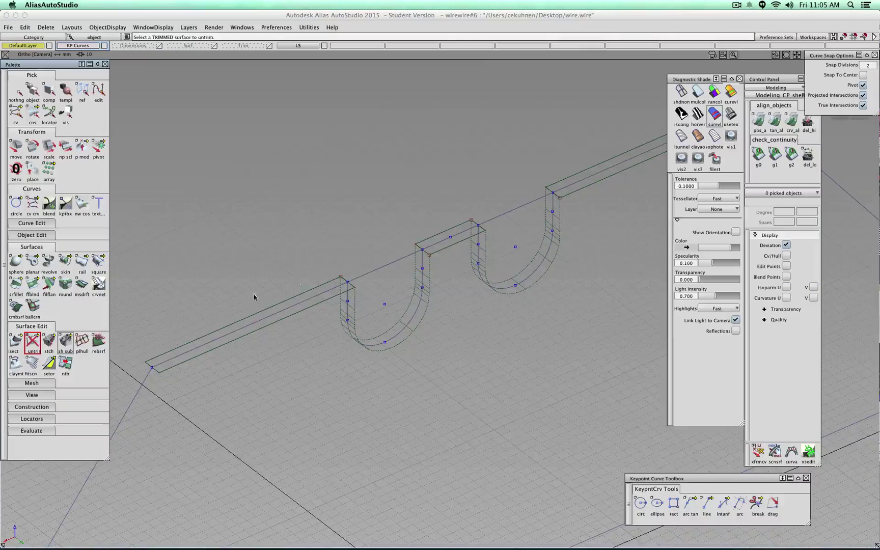
{"action": "left_click", "coordinate": [339, 308]}
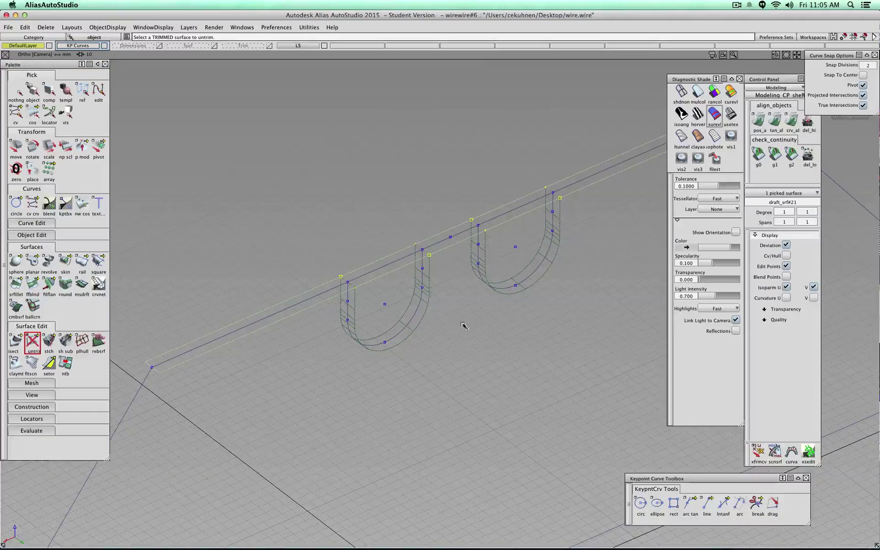
{"action": "left_click_drag", "start_coordinate": [475, 320], "coordinate": [475, 310], "text": "ctrl+shift"}
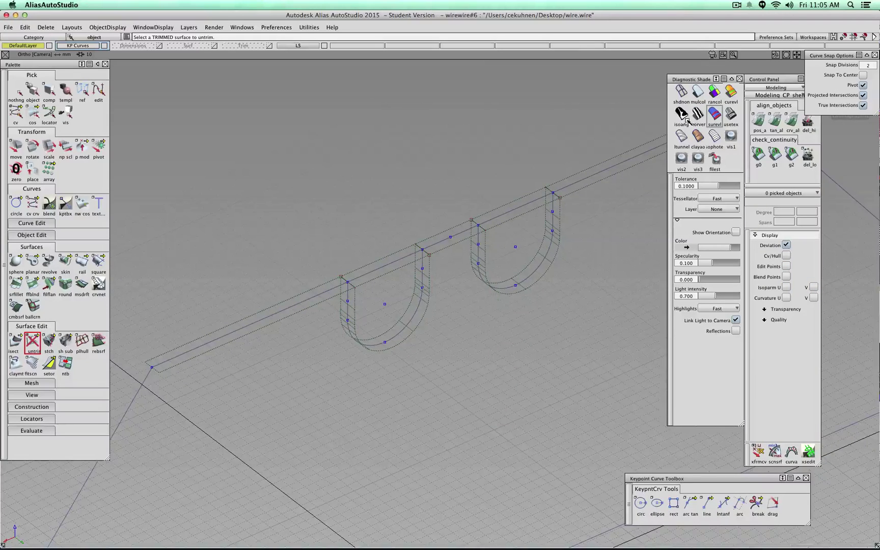
{"action": "left_click", "coordinate": [697, 91]}
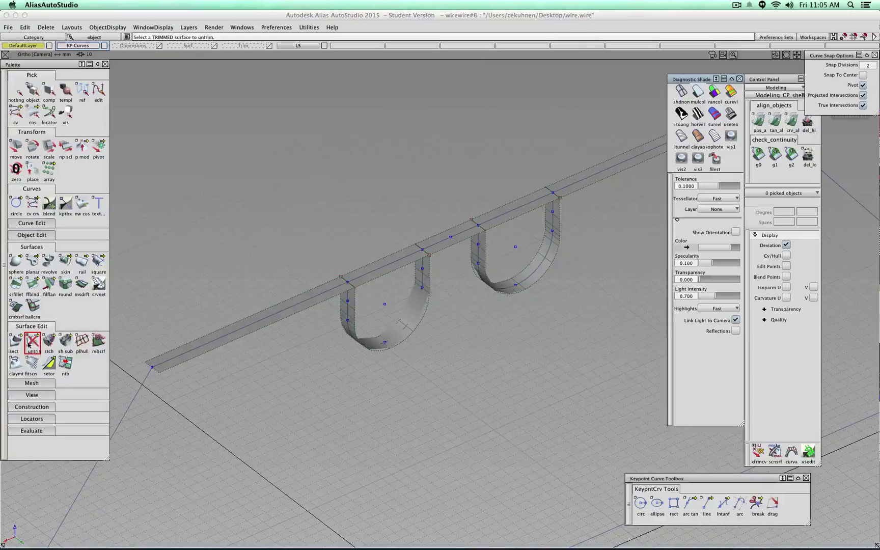
Trim the restored long edge surface again, keeping both end regions and the bridge between the two notches
{"action": "left_click_drag", "start_coordinate": [29, 345], "coordinate": [33, 343]}
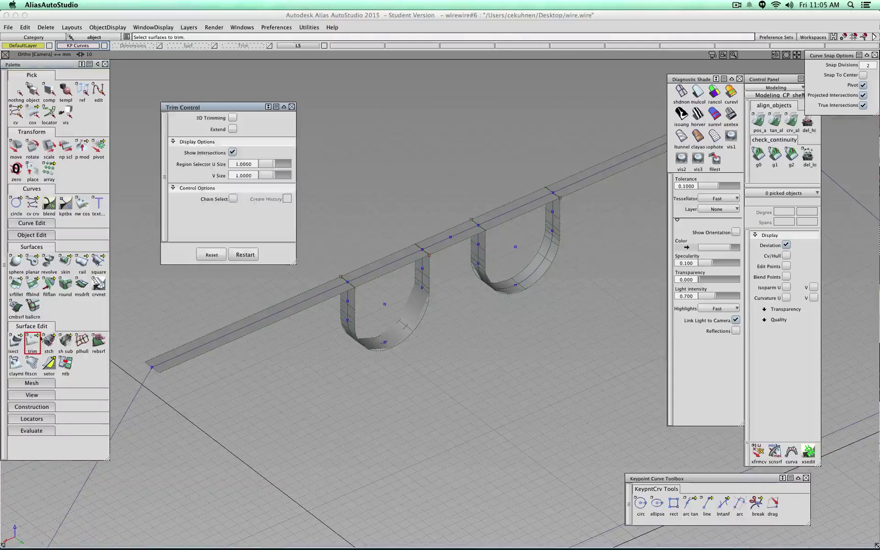
{"action": "left_click", "coordinate": [173, 365]}
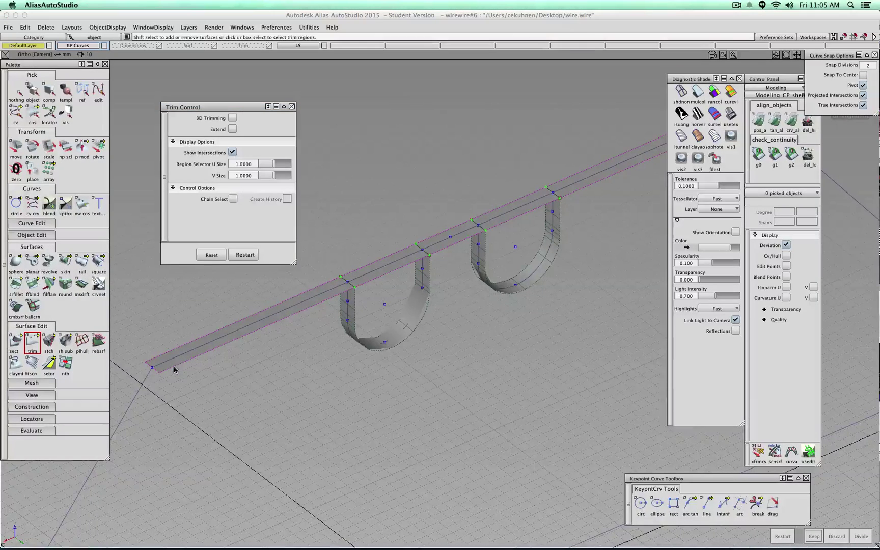
{"action": "left_click", "coordinate": [166, 367]}
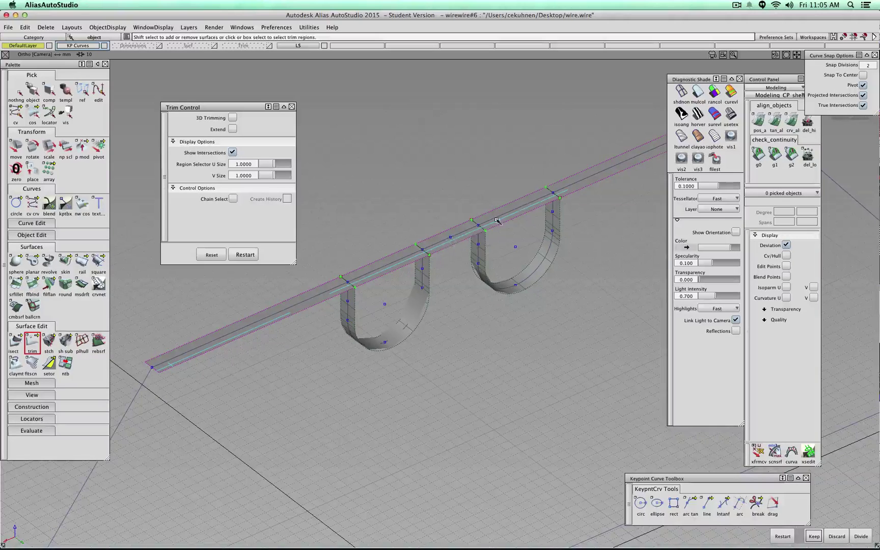
{"action": "left_click", "coordinate": [569, 181]}
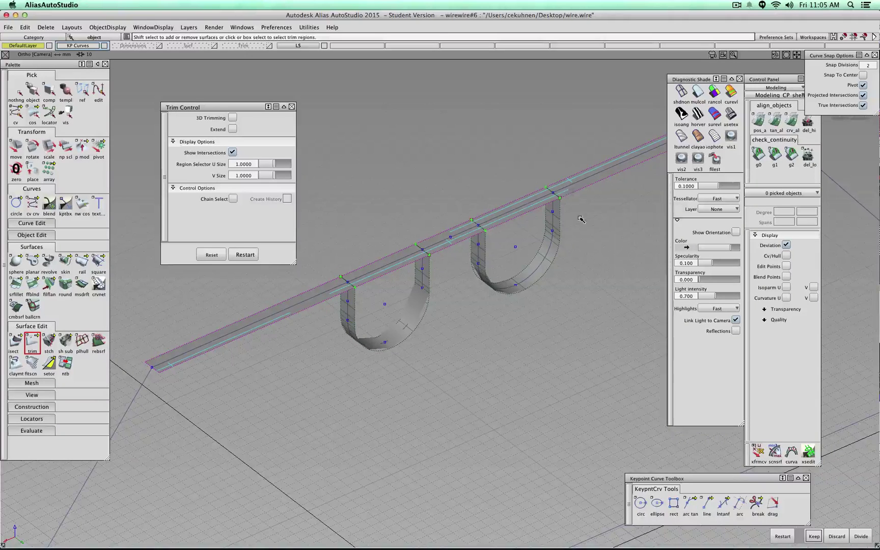
{"action": "left_click", "coordinate": [849, 84]}
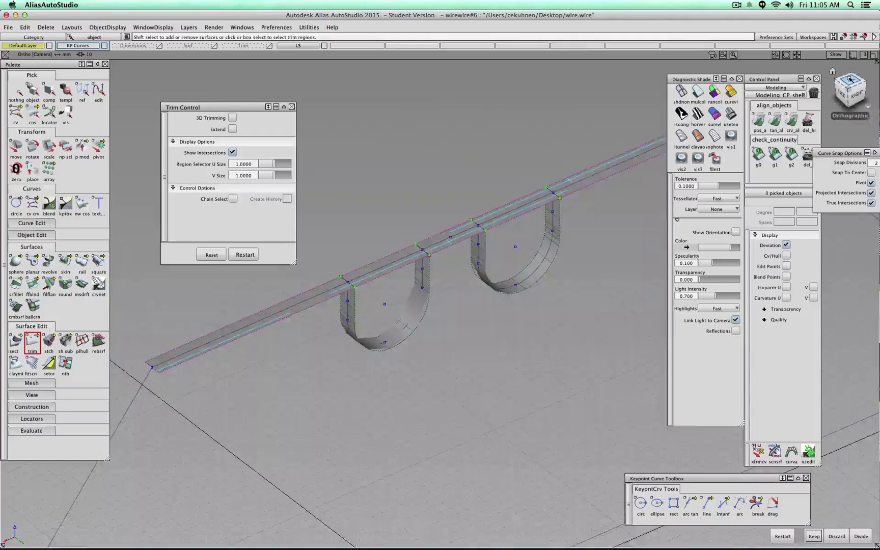
{"action": "middle_click_drag", "start_coordinate": [506, 252], "coordinate": [447, 167], "text": "alt+shift"}
{"action": "right_click_drag", "start_coordinate": [447, 167], "coordinate": [552, 340], "text": "alt+shift"}
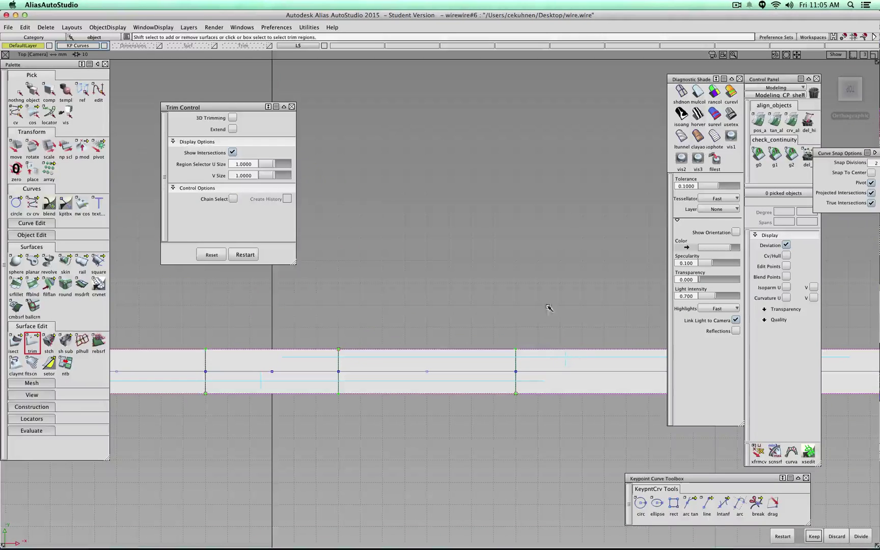
{"action": "left_click_drag", "start_coordinate": [217, 108], "coordinate": [249, 110]}
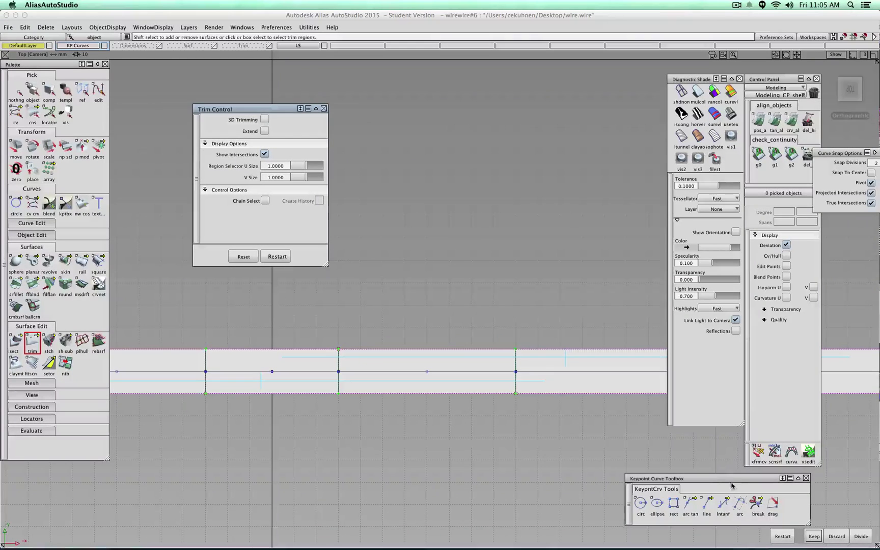
{"action": "left_click_drag", "start_coordinate": [730, 479], "coordinate": [668, 293]}
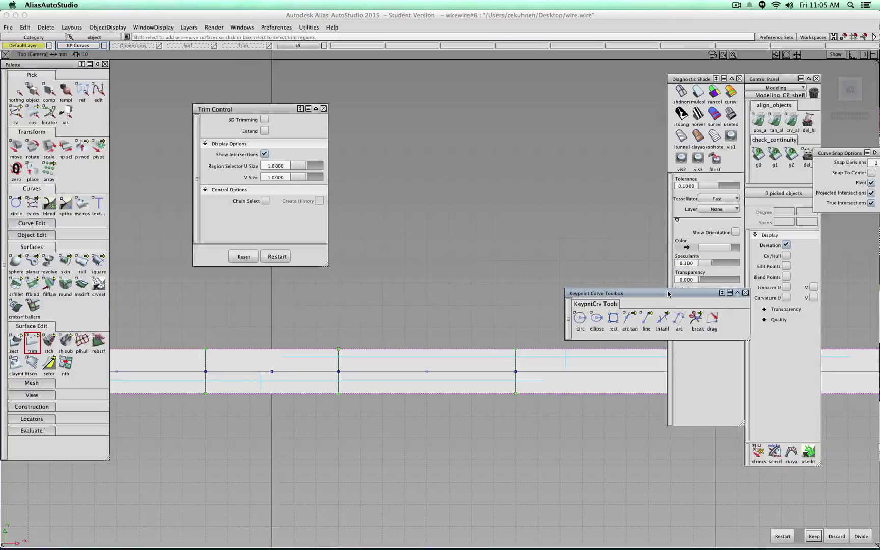
{"action": "left_click", "coordinate": [579, 214], "text": "ctrl+shift"}
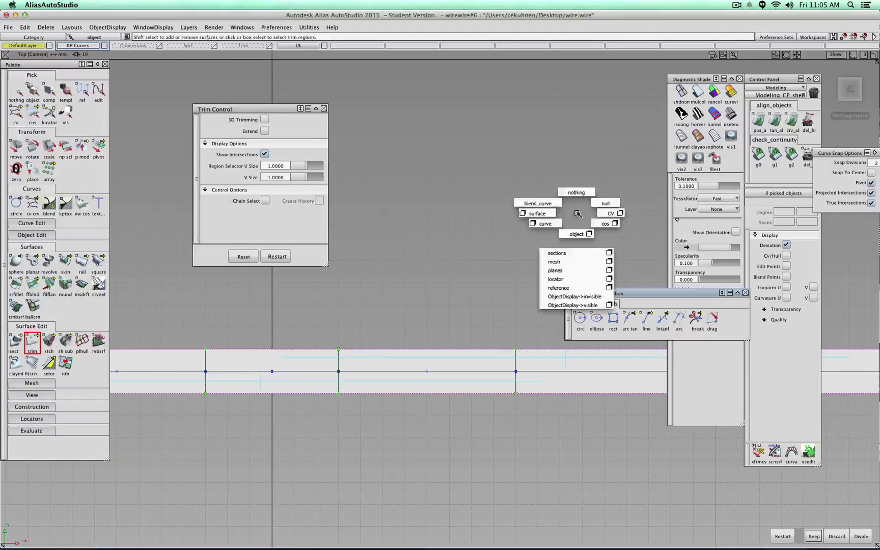
{"action": "left_click", "coordinate": [813, 537]}
{"action": "left_click_drag", "start_coordinate": [475, 419], "coordinate": [471, 403], "text": "ctrl+shift"}
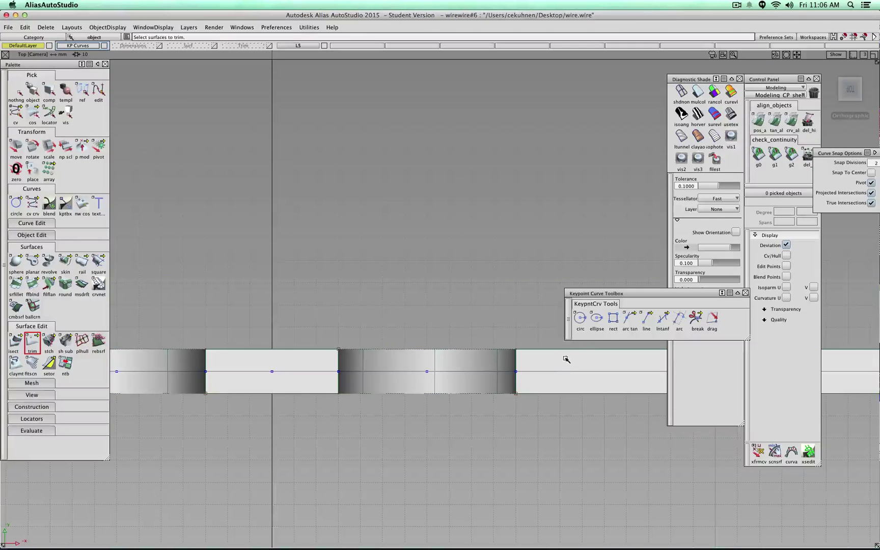
Move the U-shaped notch curve line#20 along the long edge, farther away from the other notch, in the top view
{"action": "left_click_drag", "start_coordinate": [481, 286], "coordinate": [481, 277], "text": "ctrl+shift"}
{"action": "left_click_drag", "start_coordinate": [481, 275], "coordinate": [460, 293], "text": "ctrl+shift"}
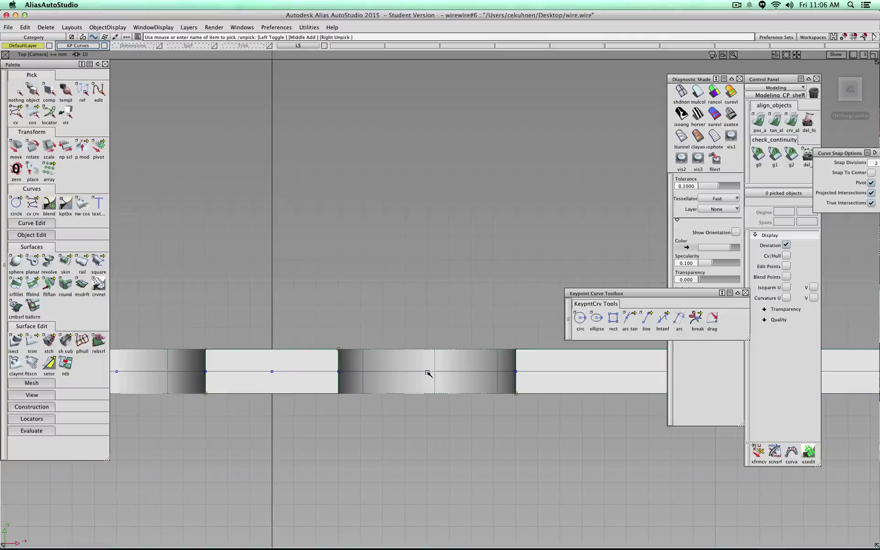
{"action": "left_click", "coordinate": [860, 103]}
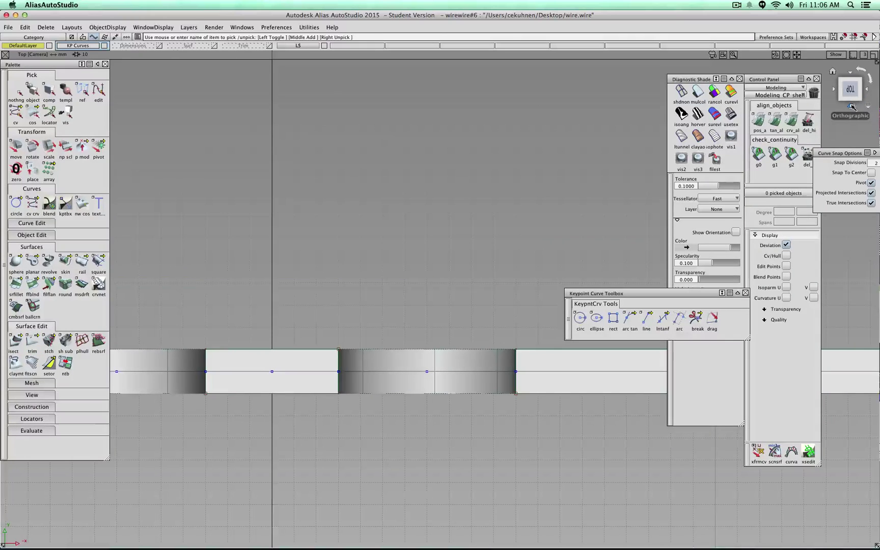
{"action": "left_click", "coordinate": [851, 106]}
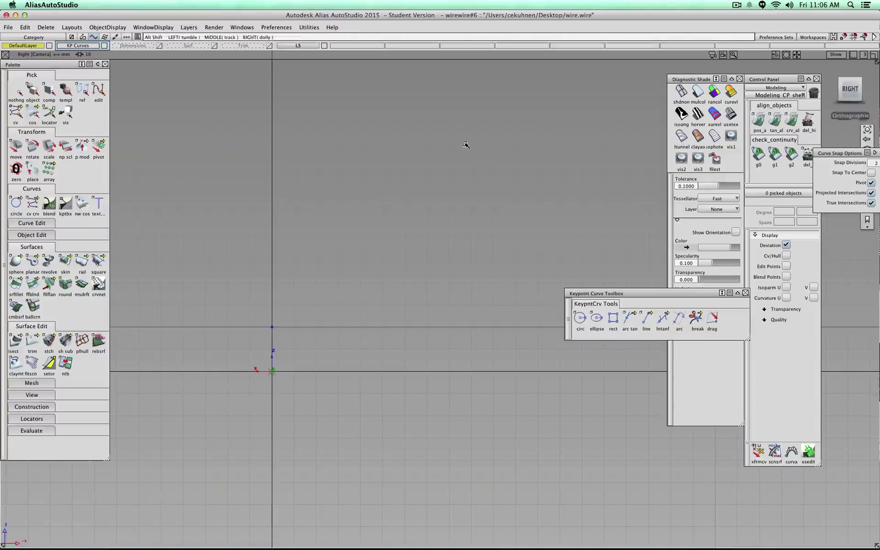
{"action": "middle_click_drag", "start_coordinate": [468, 144], "coordinate": [464, 405], "text": "alt+shift"}
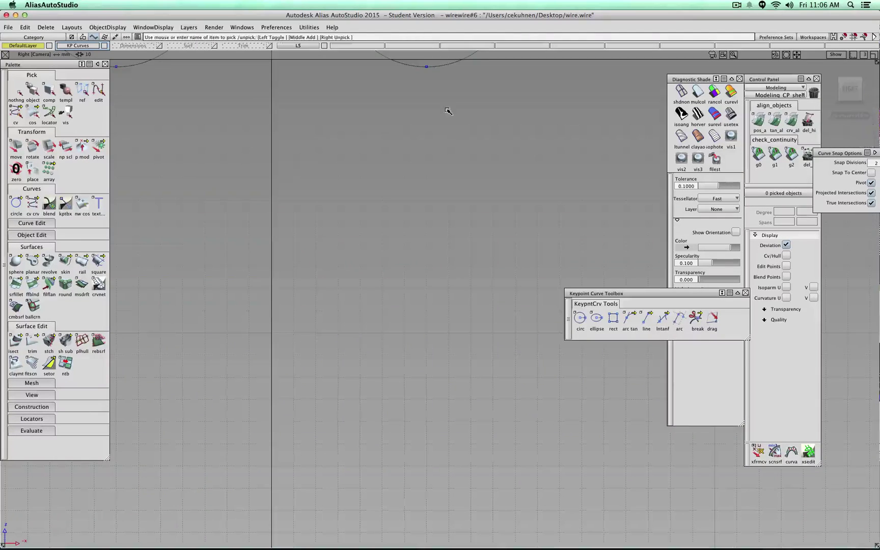
{"action": "left_click", "coordinate": [432, 66]}
{"action": "left_click", "coordinate": [851, 72]}
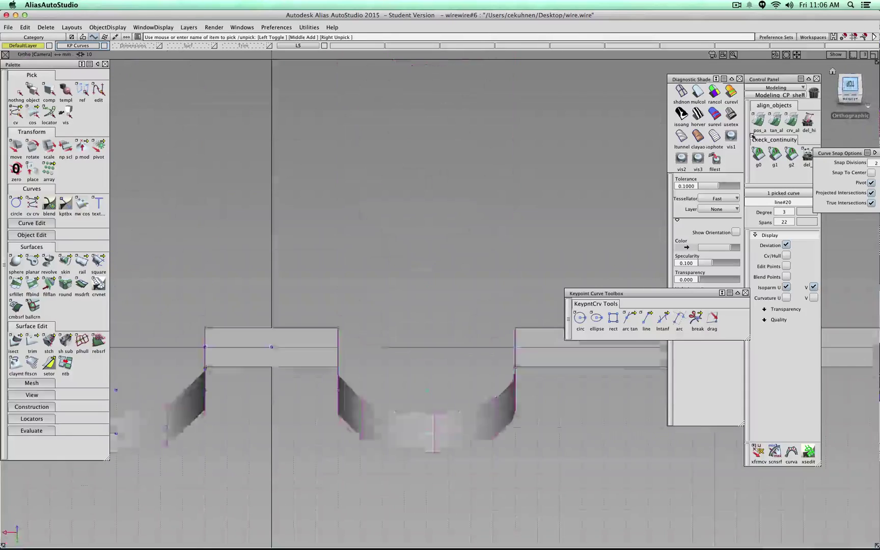
{"action": "middle_click_drag", "start_coordinate": [536, 324], "coordinate": [488, 230], "text": "alt+shift"}
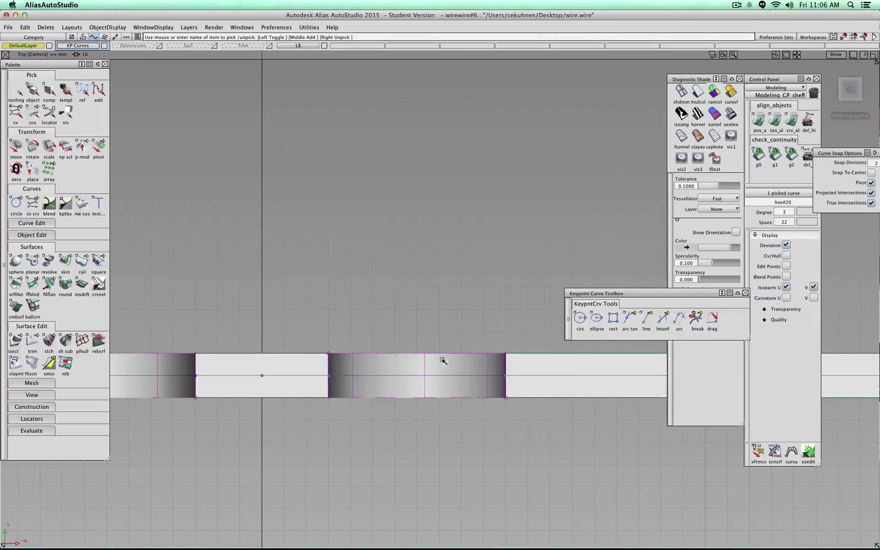
{"action": "left_click", "coordinate": [16, 147]}
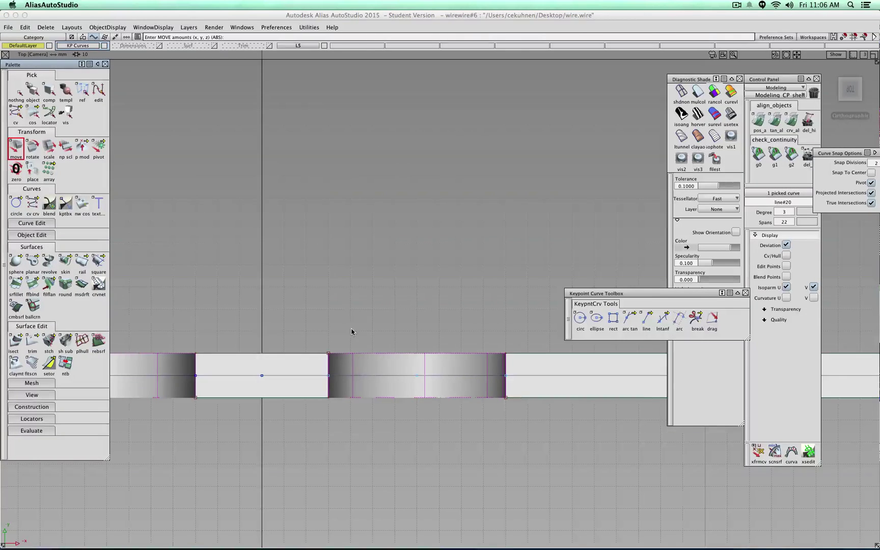
{"action": "middle_click_drag", "start_coordinate": [347, 318], "coordinate": [476, 320]}
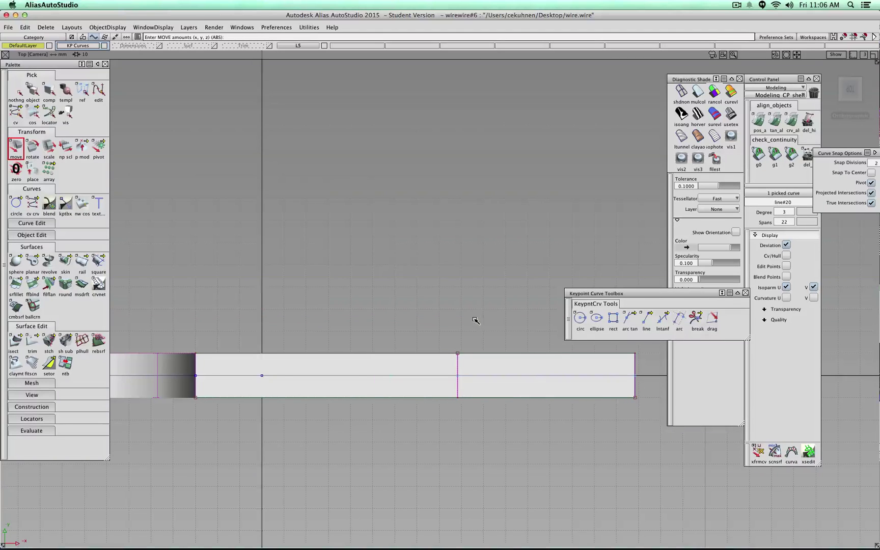
Delete the trimmed long edge surface while keeping both U-shaped notch surfaces and the profile curves
{"action": "scroll", "coordinate": [481, 330], "scroll_direction": "down", "scroll_amount": 5}
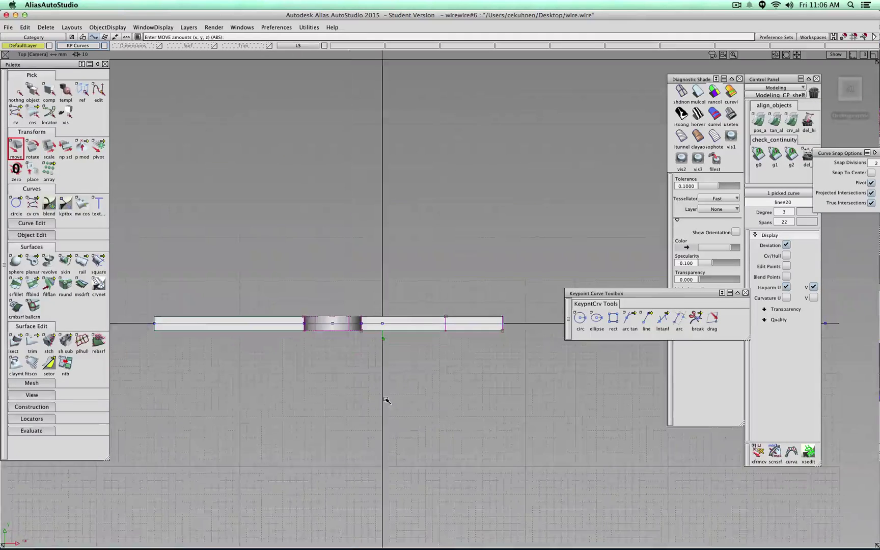
{"action": "left_click_drag", "start_coordinate": [385, 401], "coordinate": [382, 171], "text": "alt+shift"}
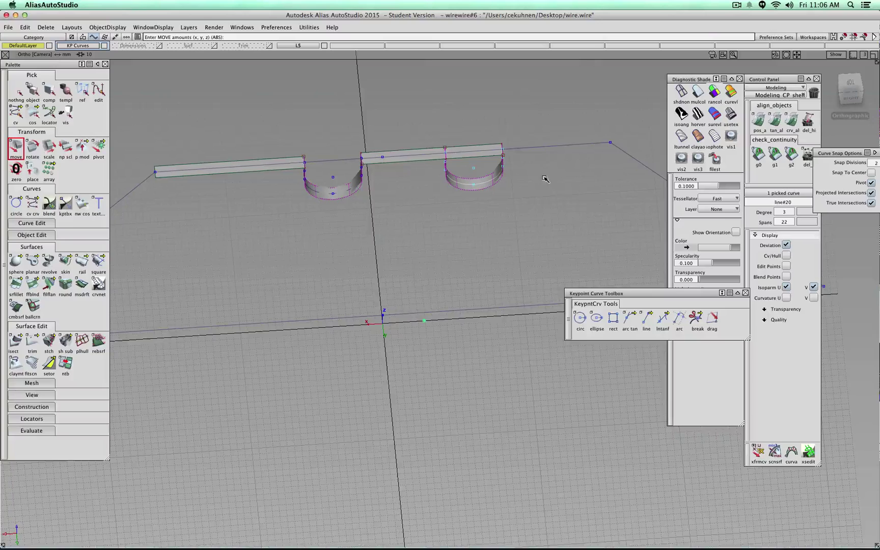
{"action": "left_click_drag", "start_coordinate": [545, 178], "coordinate": [589, 204], "text": "alt+shift"}
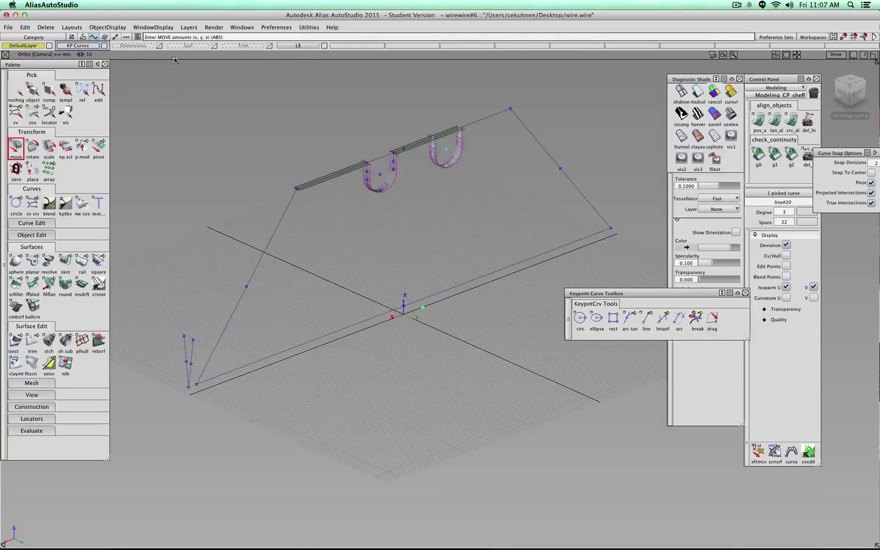
{"action": "left_click", "coordinate": [242, 148], "text": "ctrl+shift"}
{"action": "left_click_drag", "start_coordinate": [242, 148], "coordinate": [242, 169], "text": "ctrl+shift"}
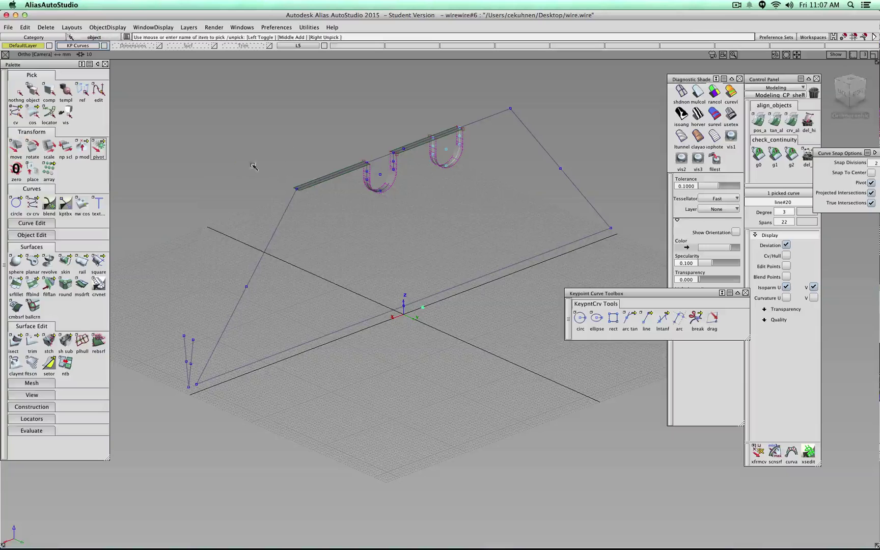
{"action": "mouse_move", "coordinate": [340, 234]}
{"action": "left_mouse_down", "text": "ctrl+shift"}
{"action": "mouse_move", "coordinate": [339, 217]}
{"action": "mouse_move", "coordinate": [340, 248]}
{"action": "left_mouse_up", "text": "ctrl+shift"}
{"action": "left_click", "coordinate": [326, 185]}
{"action": "key", "text": "Delete"}
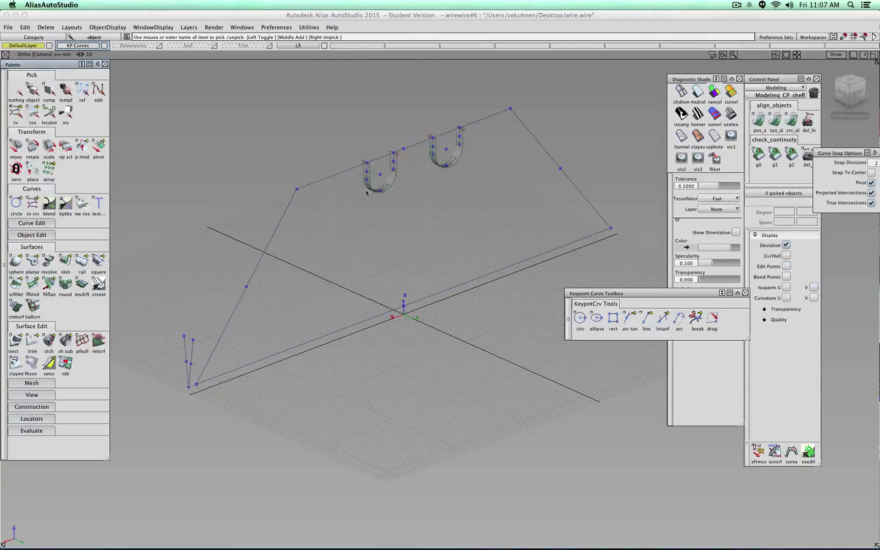
Delete both U-shaped notch surfaces while keeping their profile curves
{"action": "left_click", "coordinate": [389, 189]}
{"action": "key", "text": "Delete"}
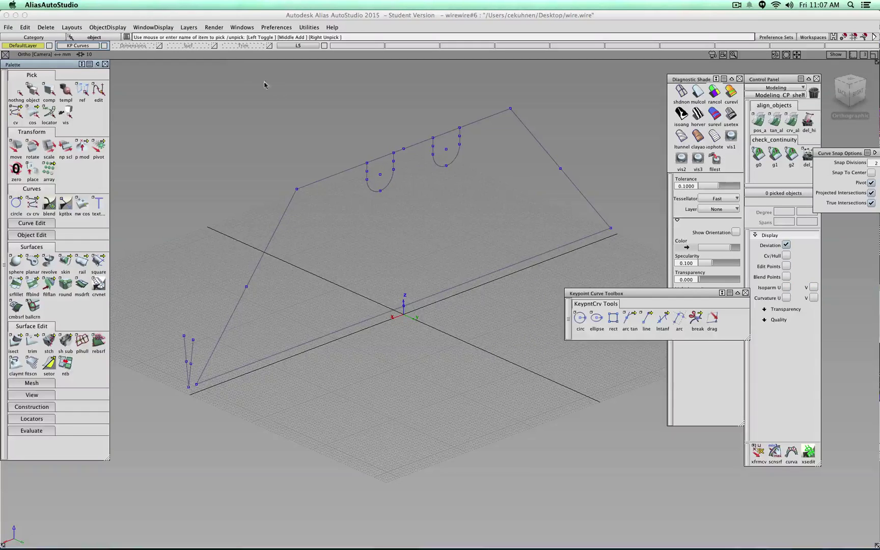
Show the Trim layer and examine the notched plate in the right view and at an angle
{"action": "left_click", "coordinate": [325, 45]}
{"action": "left_click", "coordinate": [270, 46]}
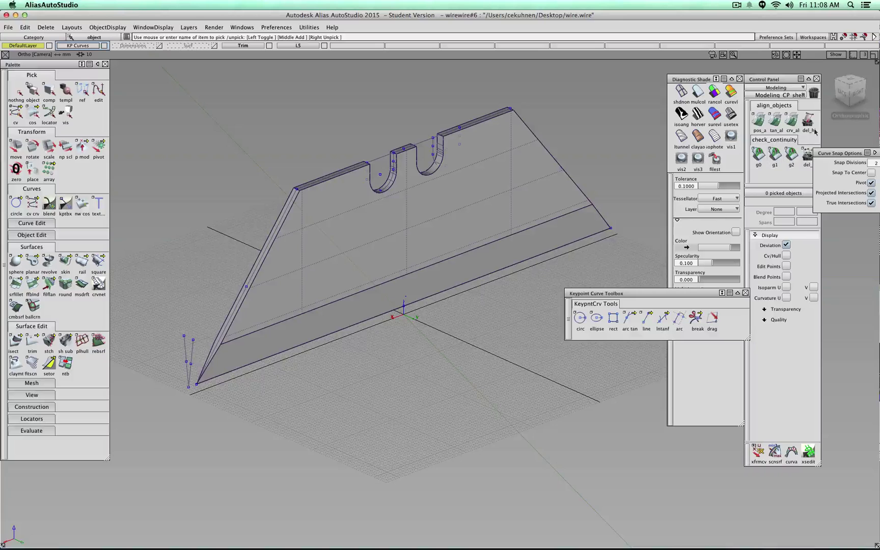
{"action": "left_click", "coordinate": [858, 93]}
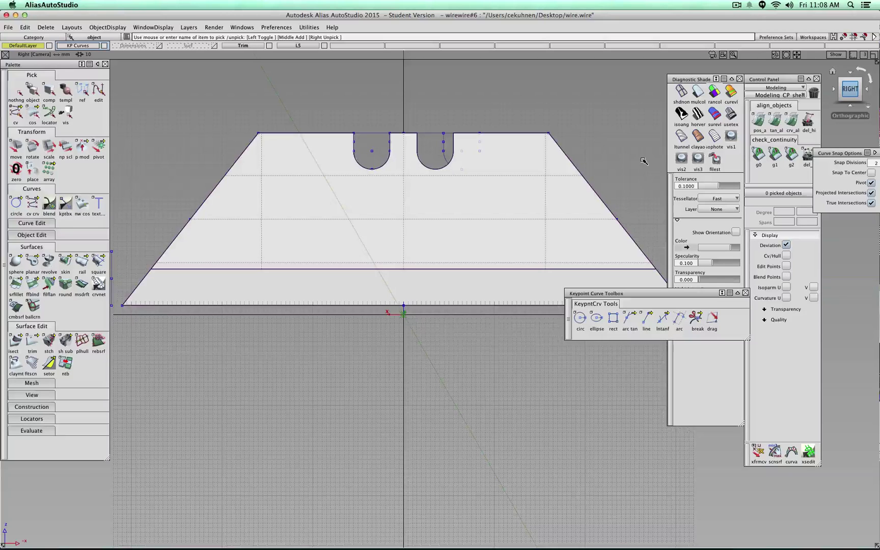
{"action": "left_click_drag", "start_coordinate": [366, 149], "coordinate": [505, 226], "text": "alt+shift"}
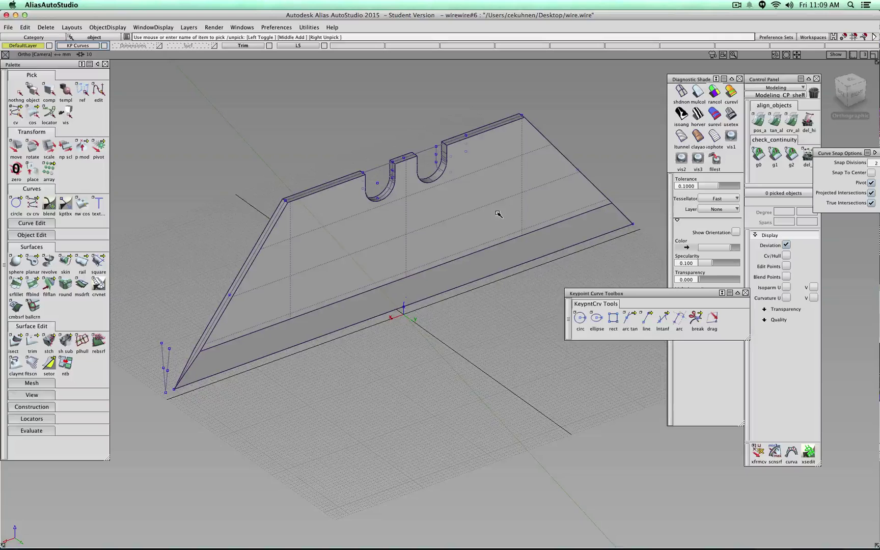
{"action": "left_click_drag", "start_coordinate": [359, 285], "coordinate": [399, 260], "text": "alt+shift"}
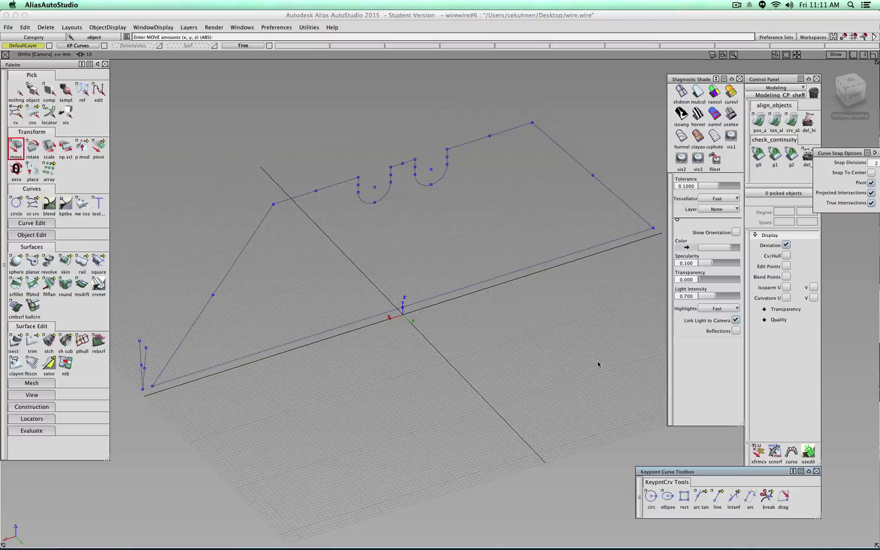
Delete the long straight bottom line, line#17, from the notched plate profile
{"action": "left_click", "coordinate": [498, 319], "text": "ctrl+shift"}
{"action": "left_click_drag", "start_coordinate": [498, 319], "coordinate": [497, 340], "text": "ctrl+shift"}
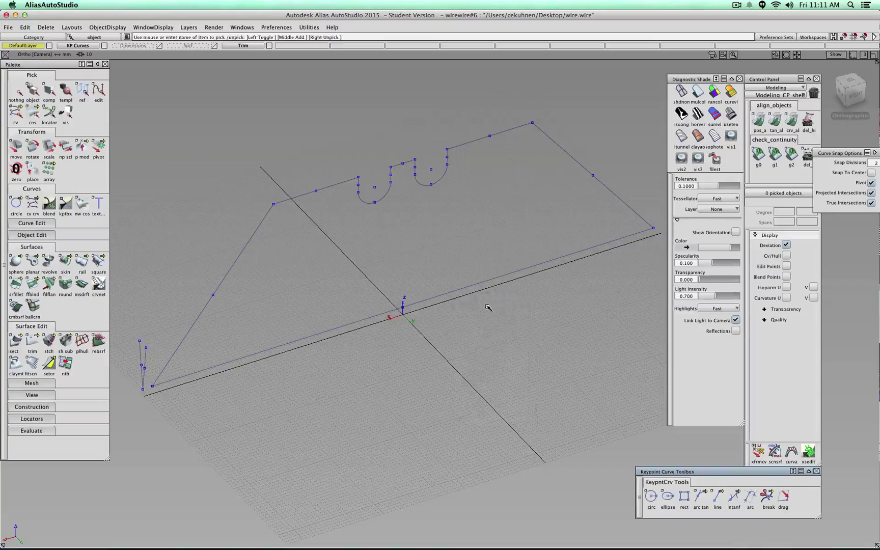
{"action": "left_click", "coordinate": [469, 286]}
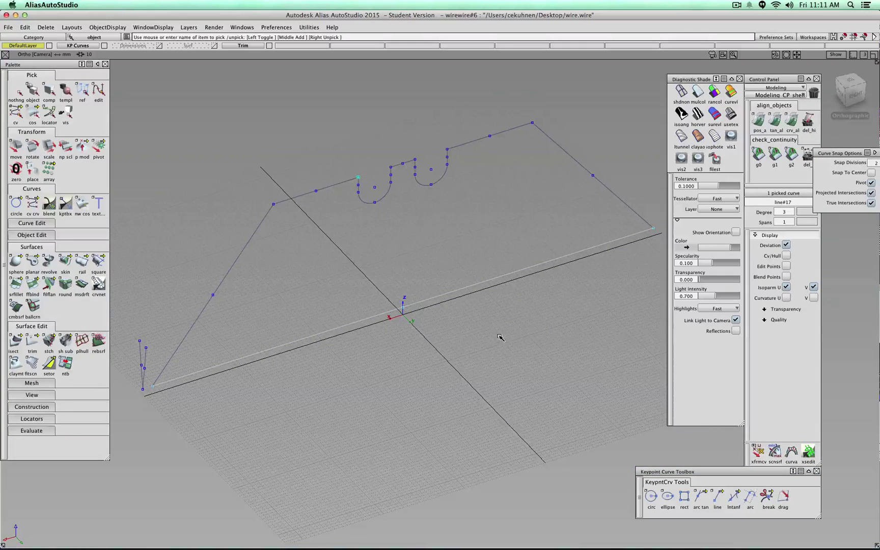
{"action": "left_click_drag", "start_coordinate": [500, 337], "coordinate": [569, 377], "text": "ctrl+shift"}
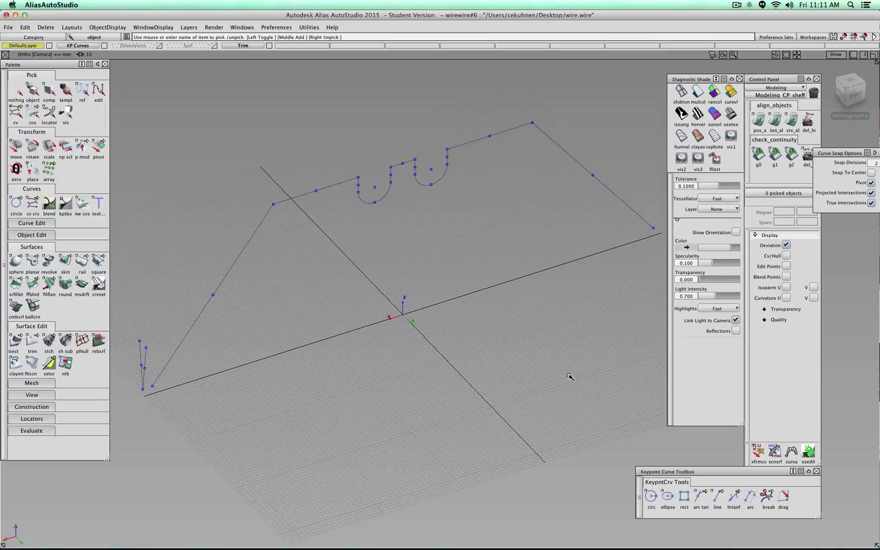
Join the plate profile's slanted sides, top segments and two U-shaped notches at their shared keypoints into one curve, and clear the selection
{"action": "left_click", "coordinate": [784, 499]}
{"action": "left_click_drag", "start_coordinate": [767, 496], "coordinate": [770, 450]}
{"action": "left_click", "coordinate": [273, 205]}
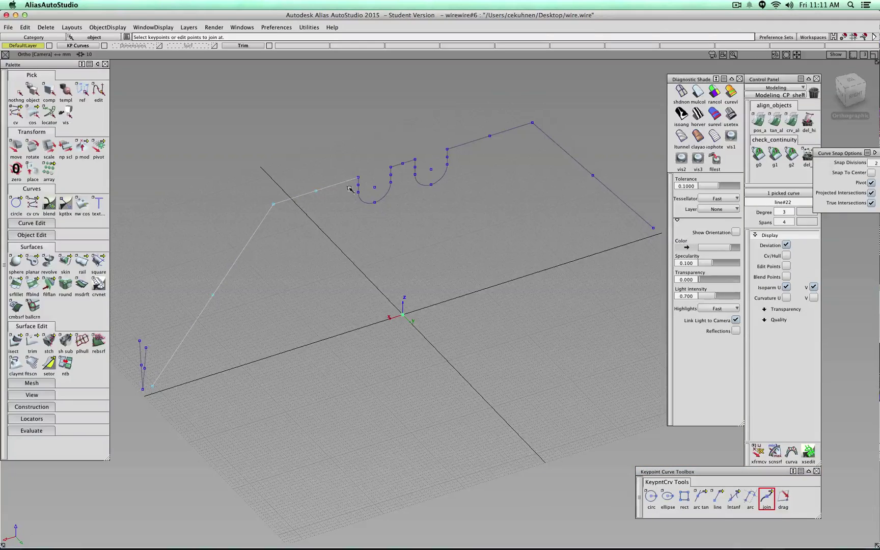
{"action": "left_click", "coordinate": [357, 179]}
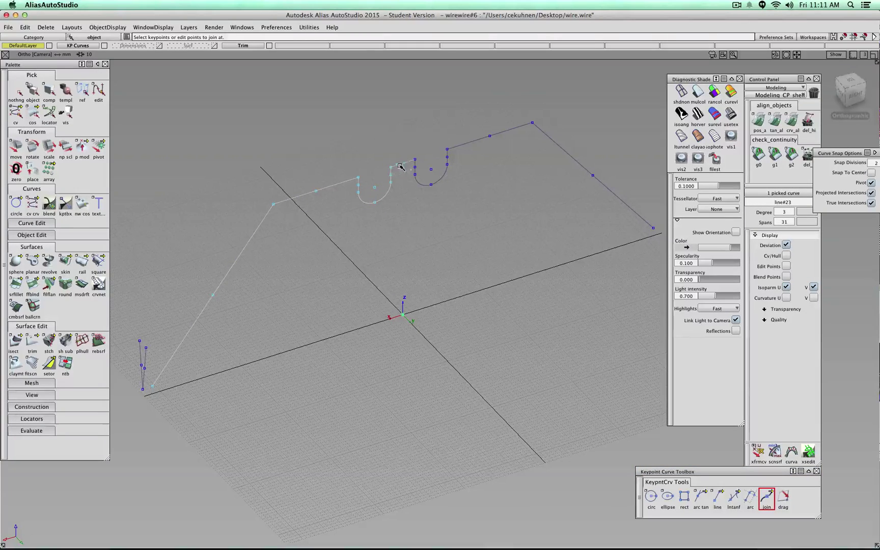
{"action": "left_click", "coordinate": [415, 160]}
{"action": "left_click", "coordinate": [447, 150]}
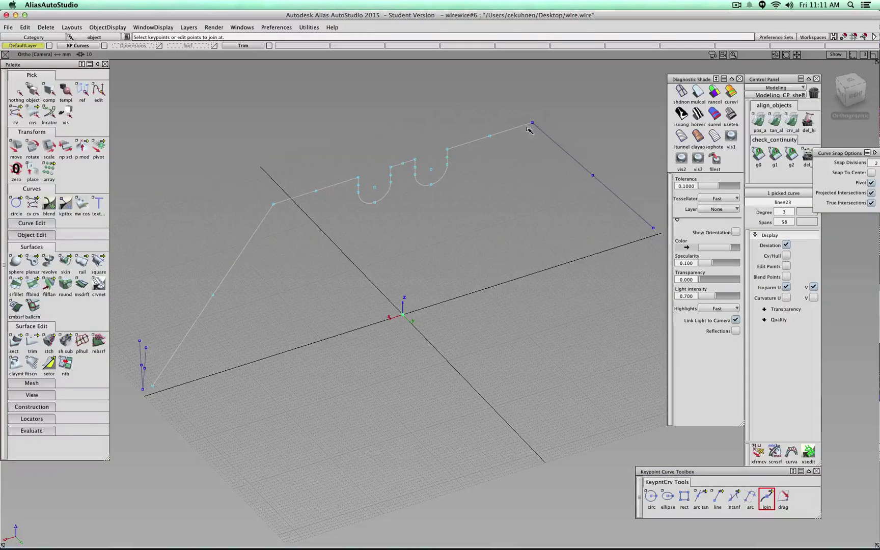
{"action": "left_click", "coordinate": [533, 123]}
{"action": "right_click_drag", "start_coordinate": [497, 250], "coordinate": [497, 239], "text": "ctrl+shift"}
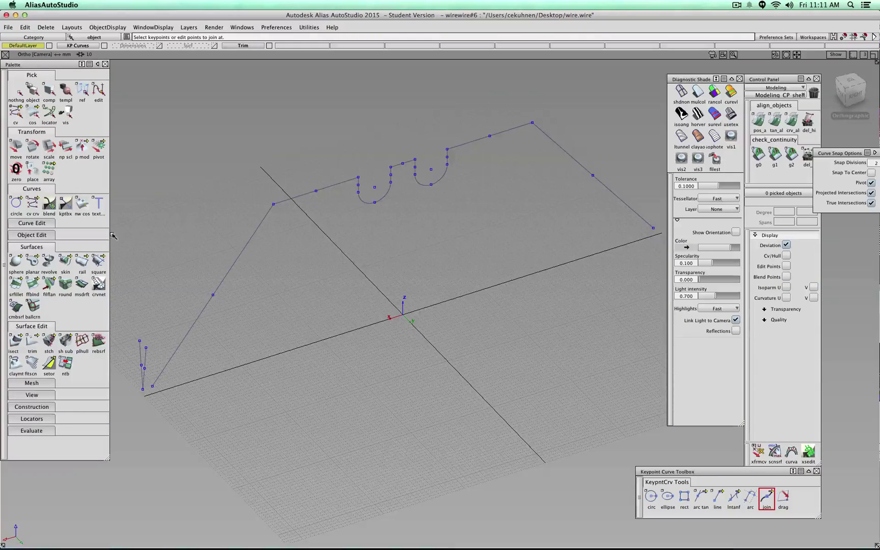
Create a double-sided multi-surface draft from the joined profile along Y, with a 0-degree draft angle and a length of 0.5
{"action": "double_click", "coordinate": [82, 287]}
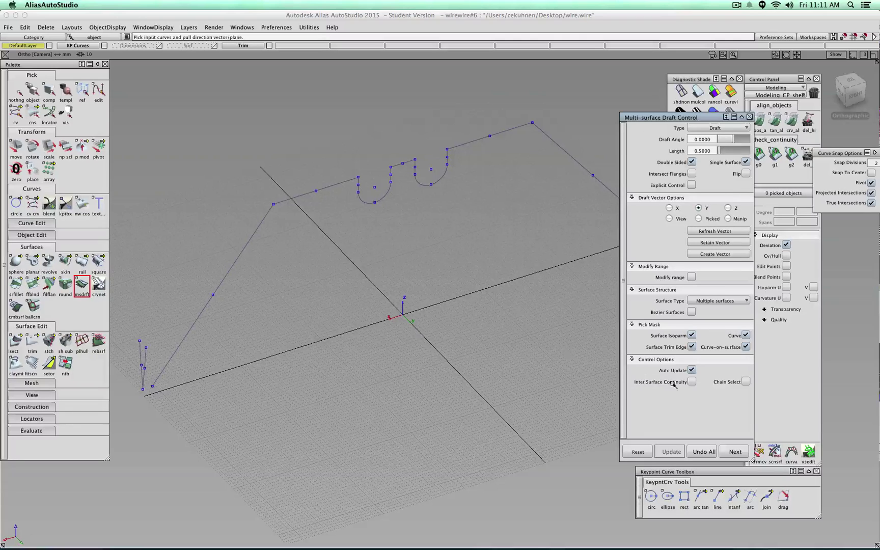
{"action": "left_click", "coordinate": [241, 254]}
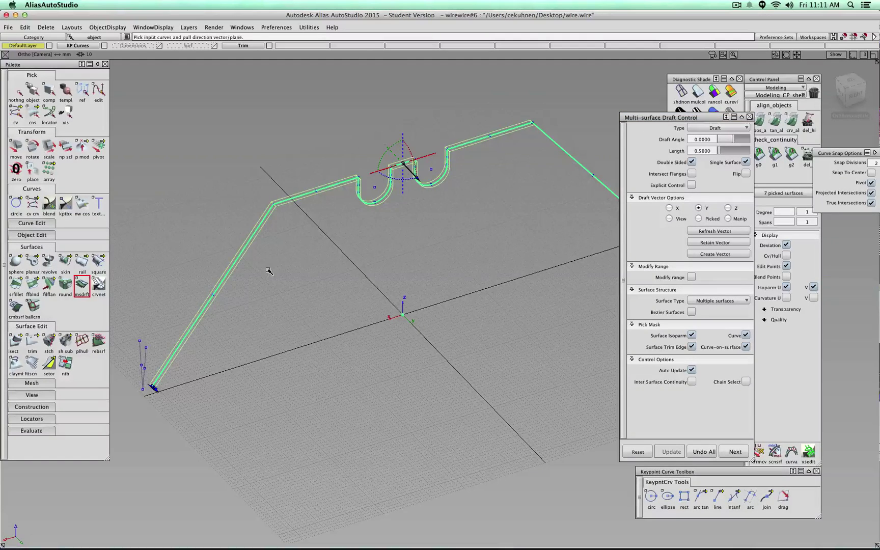
{"action": "left_click", "coordinate": [735, 452]}
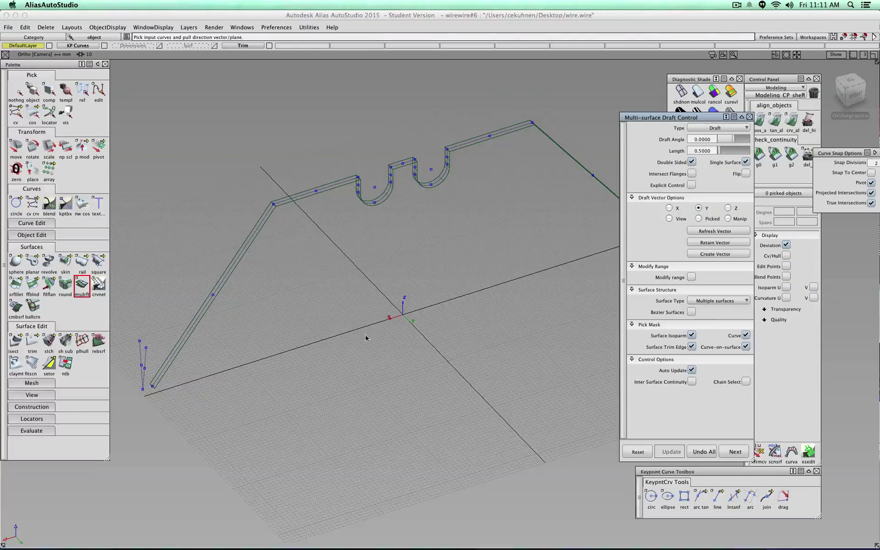
Draft the V-shaped end curve single-sided along the plate's long bottom edge, with a manipulated vector and a length of about 64.5 mm
{"action": "left_click", "coordinate": [142, 355]}
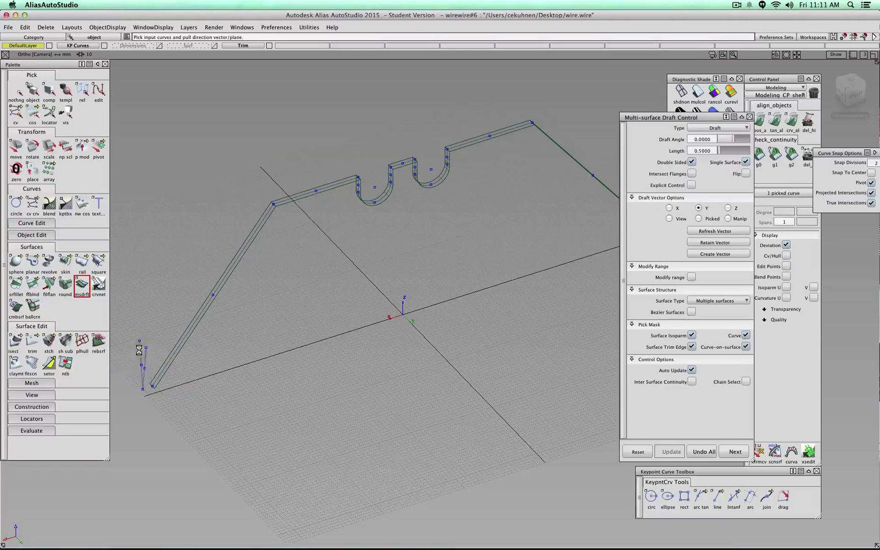
{"action": "left_click", "coordinate": [154, 380]}
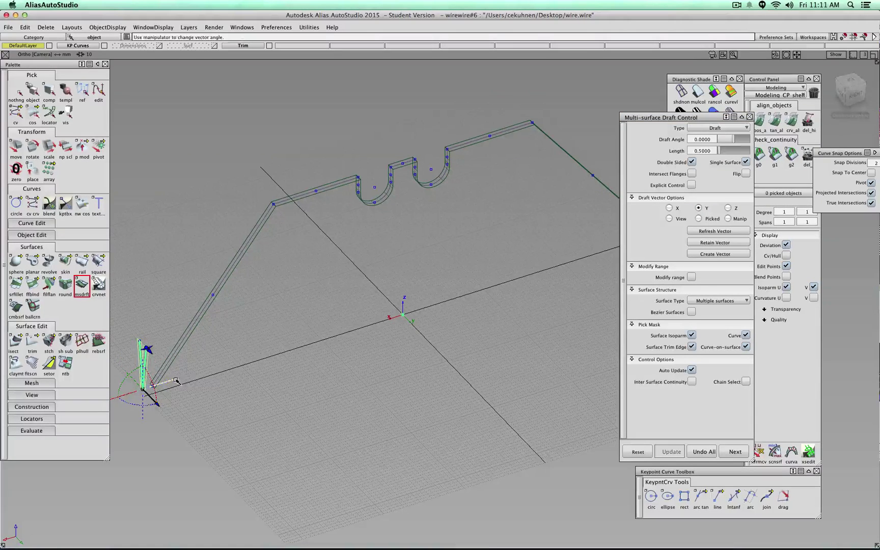
{"action": "left_click_drag", "start_coordinate": [164, 345], "coordinate": [614, 201]}
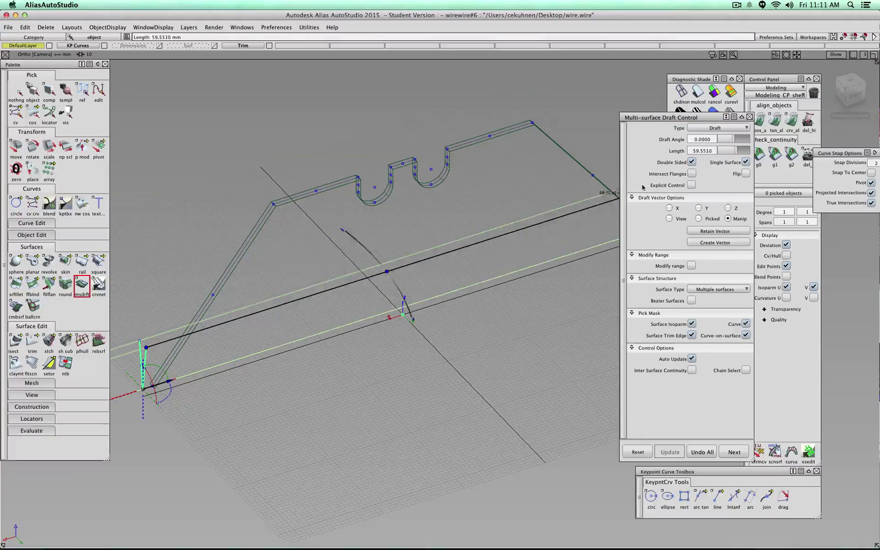
{"action": "left_click", "coordinate": [688, 162]}
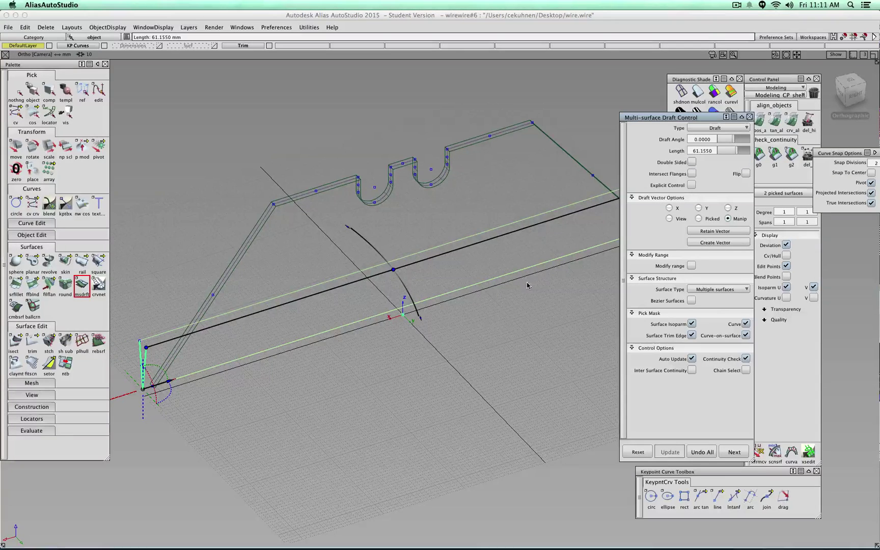
{"action": "middle_click_drag", "start_coordinate": [516, 307], "coordinate": [406, 343], "text": "alt+shift"}
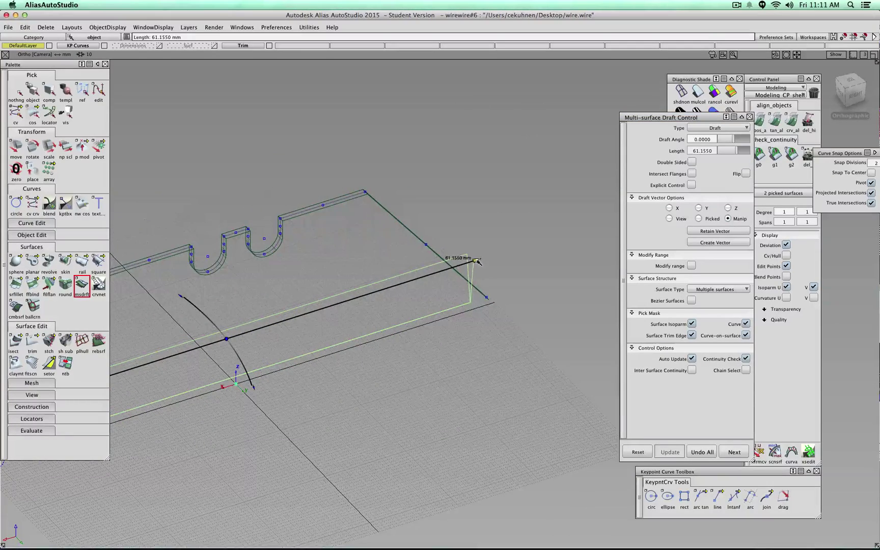
{"action": "left_click_drag", "start_coordinate": [476, 261], "coordinate": [505, 251]}
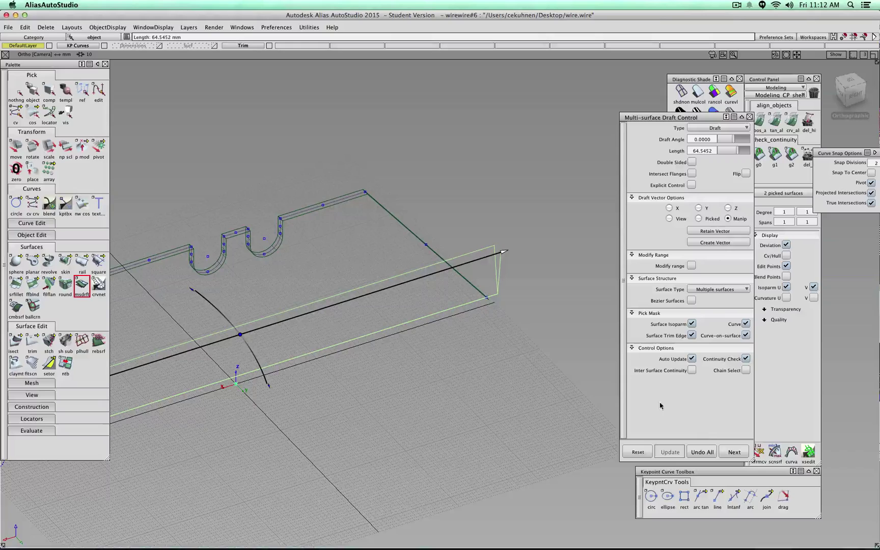
{"action": "left_click", "coordinate": [736, 452]}
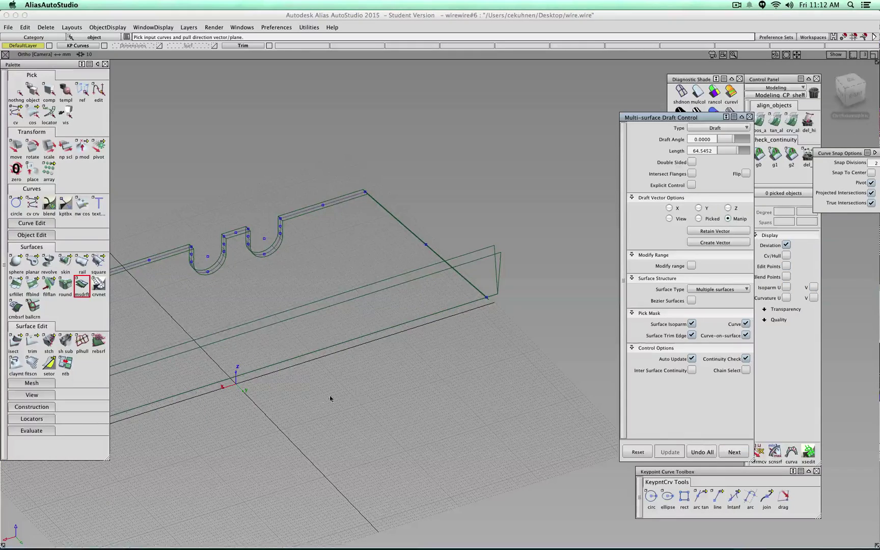
Close the draft options and display the new surfaces with multi-color diagnostic shading
{"action": "left_click_drag", "start_coordinate": [310, 403], "coordinate": [417, 331], "text": "alt+shift"}
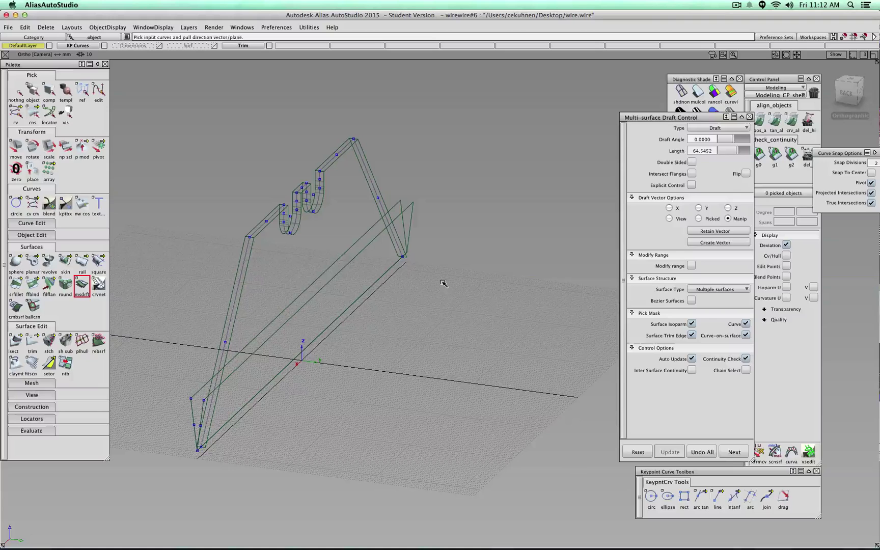
{"action": "left_click_drag", "start_coordinate": [446, 283], "coordinate": [444, 261], "text": "ctrl+shift"}
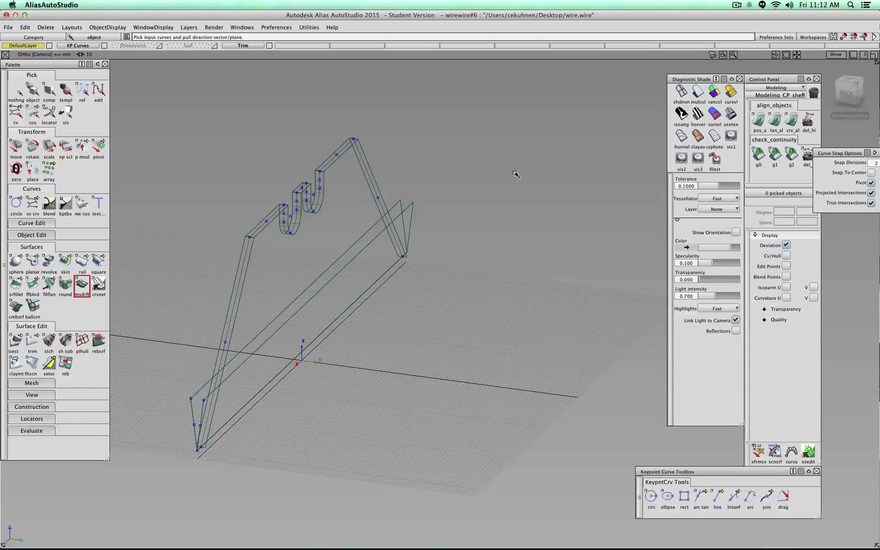
{"action": "left_click", "coordinate": [698, 92]}
{"action": "left_click_drag", "start_coordinate": [491, 260], "coordinate": [415, 270], "text": "alt+shift"}
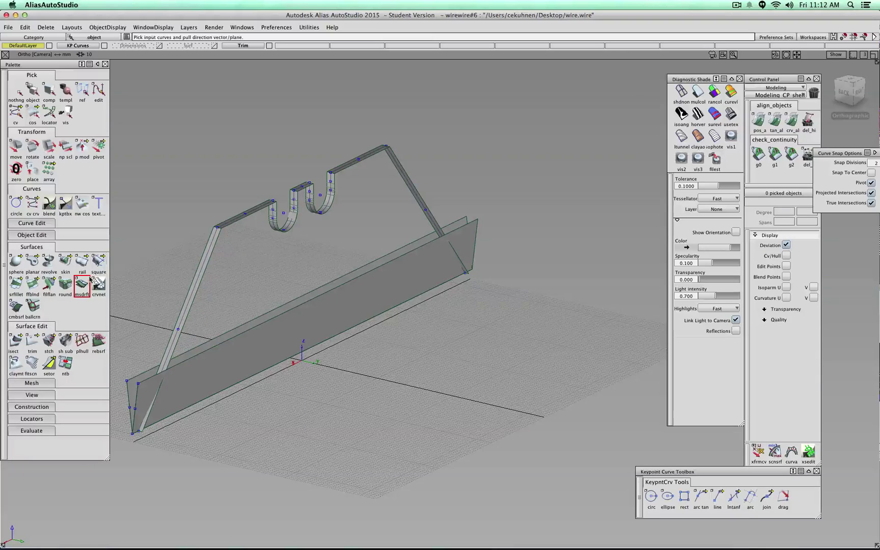
Try to create a planar surface from the draft surface edges along one side of the notched profile
{"action": "left_click", "coordinate": [32, 261]}
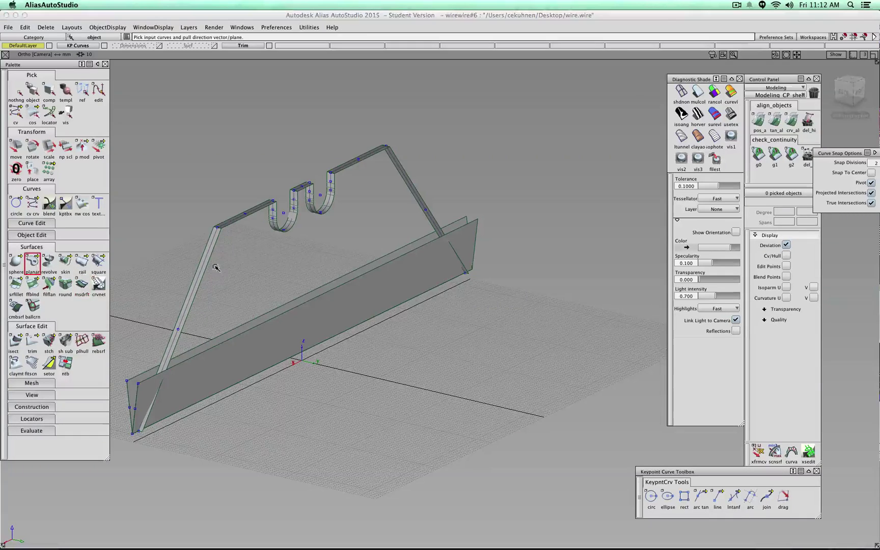
{"action": "left_click", "coordinate": [213, 258]}
{"action": "left_click", "coordinate": [246, 216]}
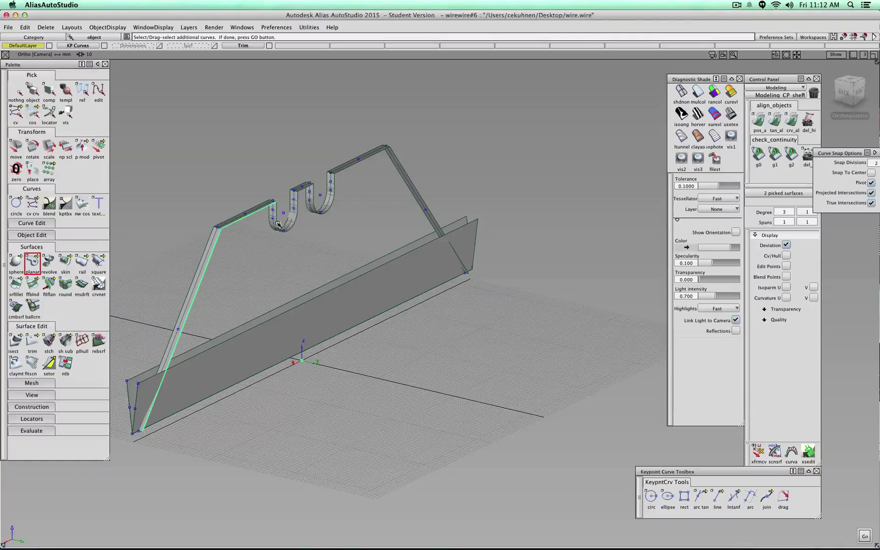
{"action": "left_click", "coordinate": [288, 229]}
{"action": "left_click", "coordinate": [303, 189]}
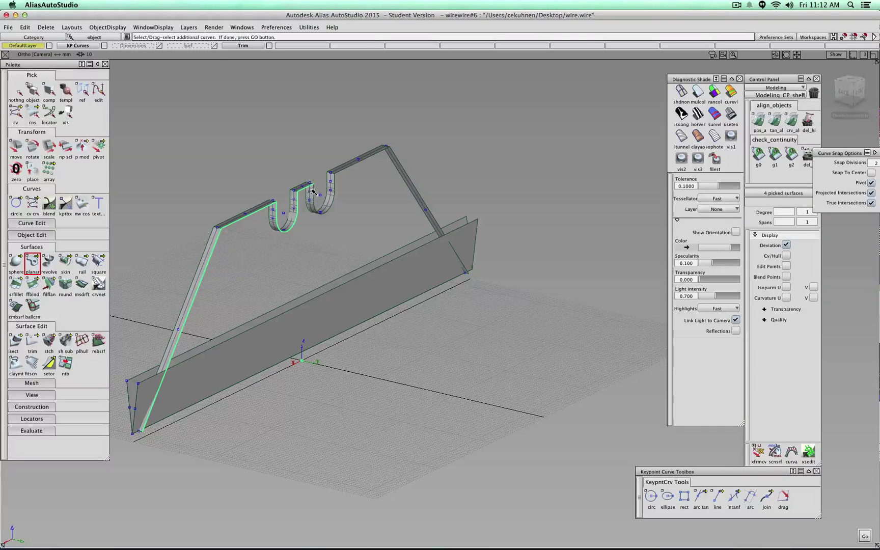
{"action": "left_click", "coordinate": [333, 179]}
{"action": "left_click", "coordinate": [339, 179]}
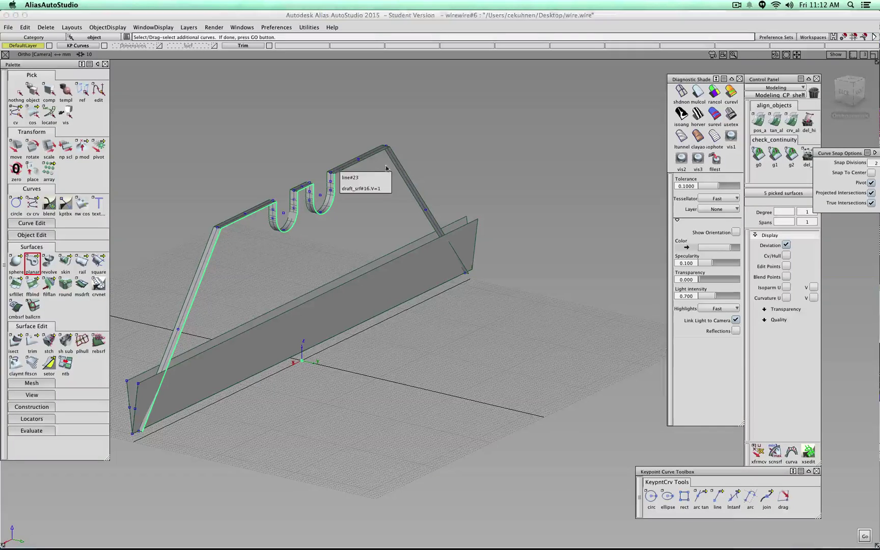
{"action": "left_click", "coordinate": [368, 230]}
{"action": "left_click", "coordinate": [355, 163]}
{"action": "left_click", "coordinate": [371, 215]}
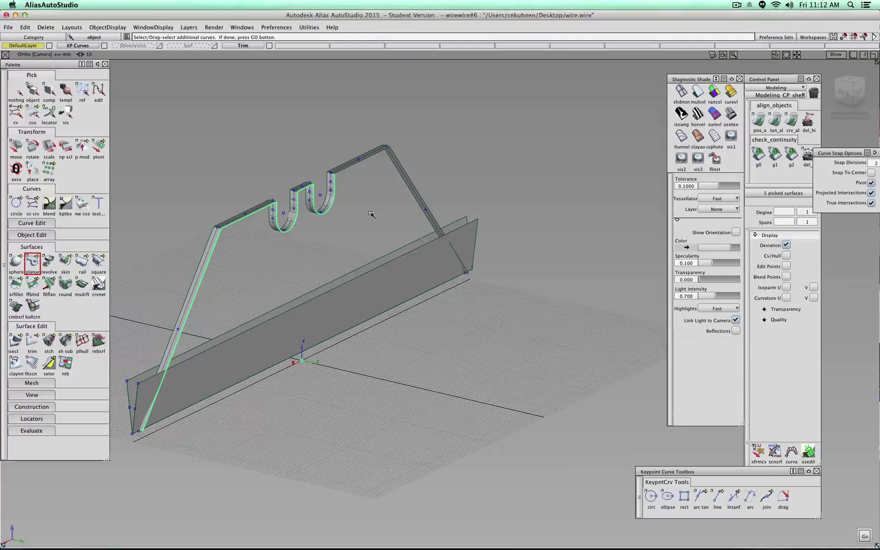
{"action": "left_click", "coordinate": [358, 161]}
{"action": "left_click", "coordinate": [399, 163]}
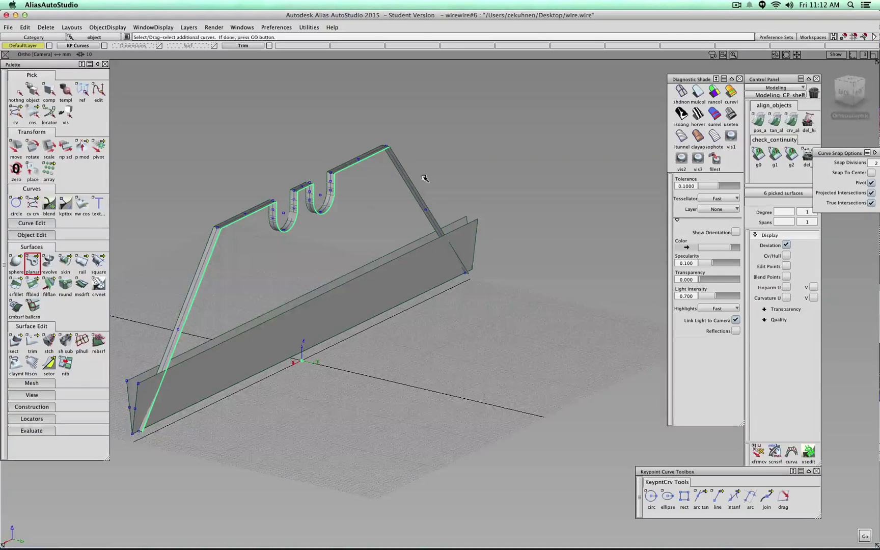
{"action": "left_click_drag", "start_coordinate": [424, 177], "coordinate": [387, 179], "text": "alt+shift"}
{"action": "left_click", "coordinate": [378, 173]}
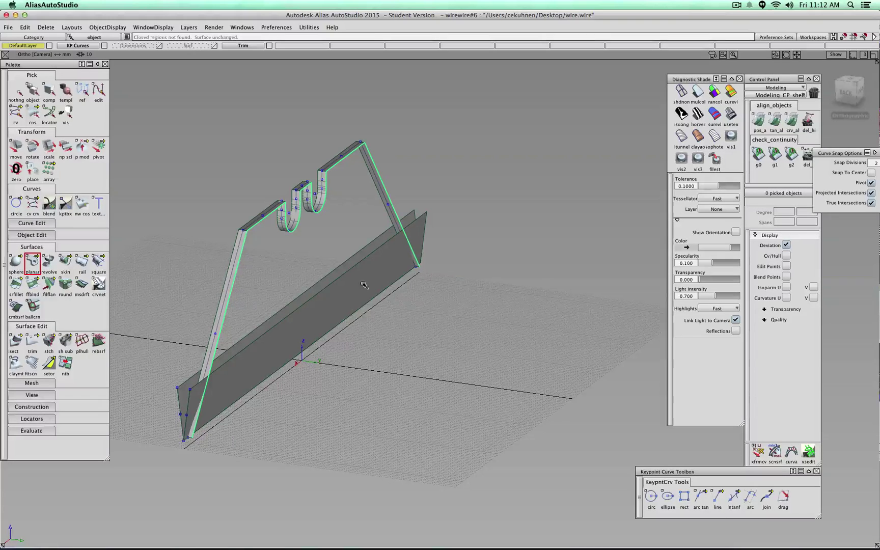
{"action": "left_click", "coordinate": [18, 90]}
{"action": "left_click", "coordinate": [32, 91]}
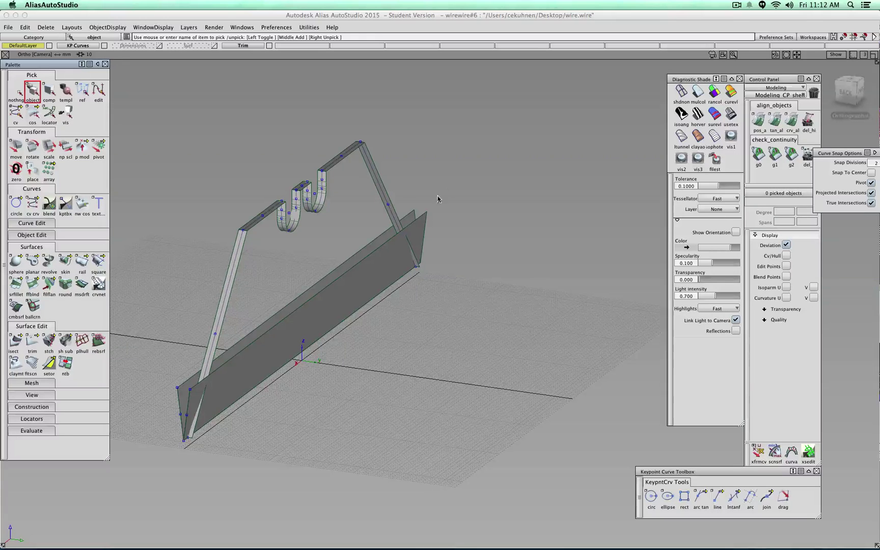
{"action": "double_click", "coordinate": [17, 343]}
{"action": "left_click_drag", "start_coordinate": [272, 251], "coordinate": [560, 224]}
{"action": "left_click", "coordinate": [596, 334]}
{"action": "middle_click_drag", "start_coordinate": [466, 356], "coordinate": [652, 298], "text": "alt+shift"}
{"action": "right_click_drag", "start_coordinate": [652, 298], "coordinate": [466, 369], "text": "alt+shift"}
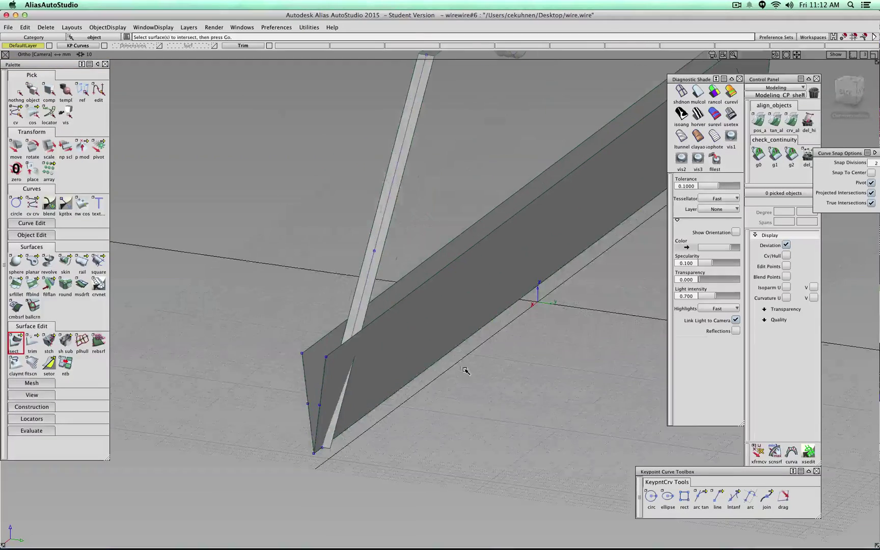
{"action": "left_click", "coordinate": [379, 247]}
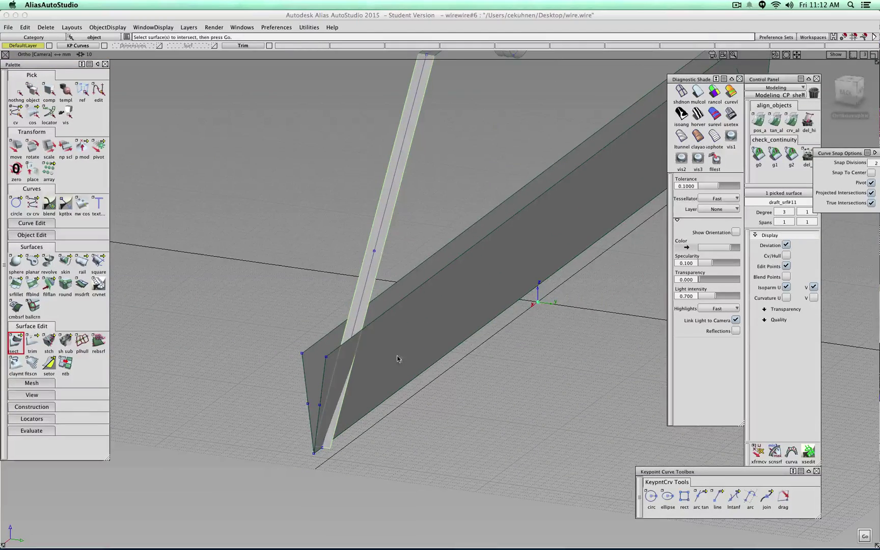
{"action": "right_click_drag", "start_coordinate": [398, 357], "coordinate": [466, 330], "text": "alt+shift"}
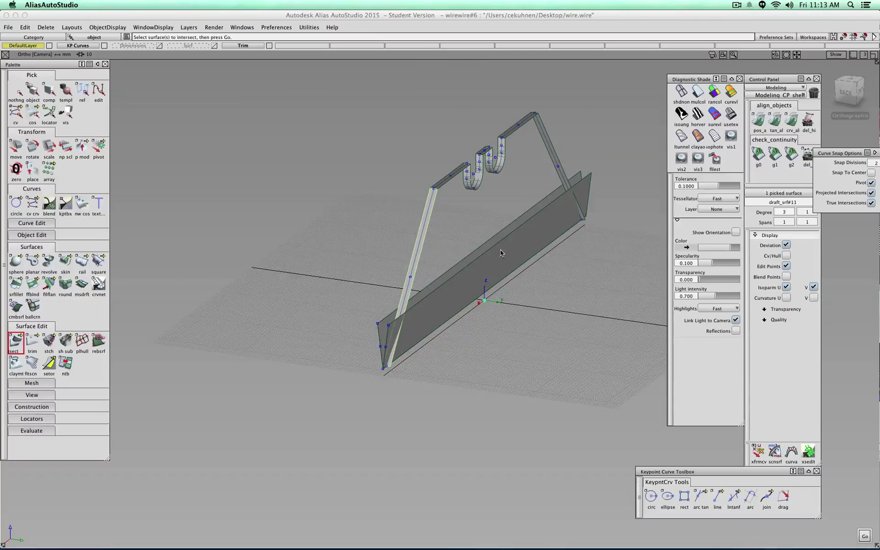
{"action": "left_click", "coordinate": [550, 148]}
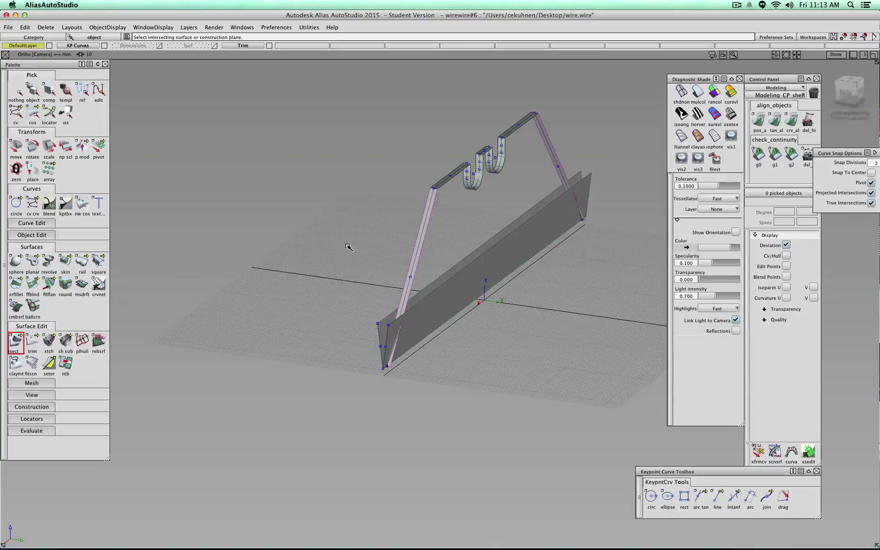
{"action": "left_click_drag", "start_coordinate": [348, 246], "coordinate": [348, 226], "text": "ctrl+shift"}
Skin a surface along the plate's bottom between the short lower end edges of the two slanted edge strips
{"action": "left_click_drag", "start_coordinate": [402, 245], "coordinate": [534, 306], "text": "alt+shift"}
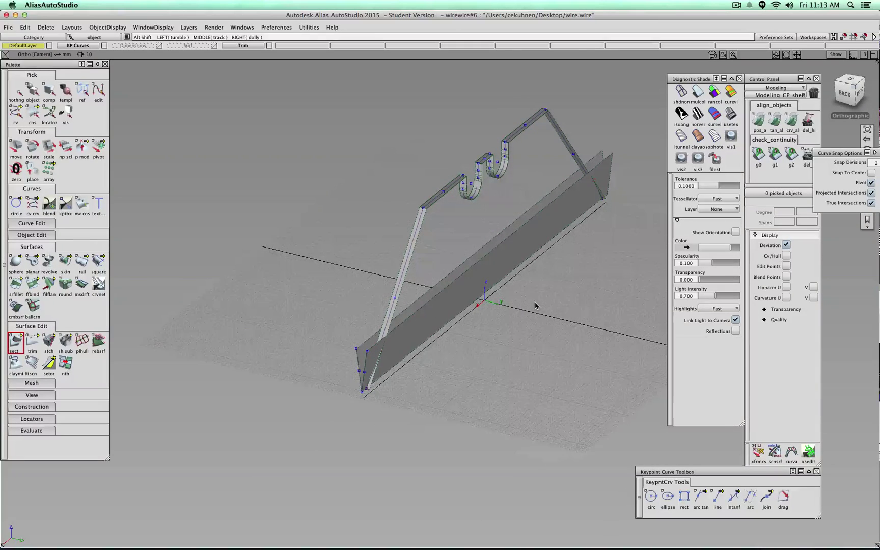
{"action": "left_click_drag", "start_coordinate": [534, 305], "coordinate": [531, 239], "text": "alt+shift"}
{"action": "scroll", "coordinate": [403, 260], "scroll_direction": "up", "scroll_amount": 5}
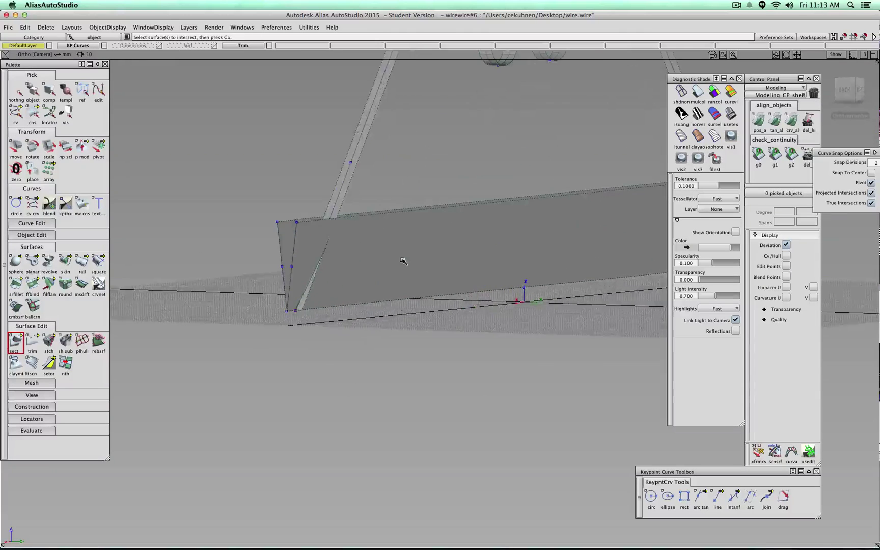
{"action": "scroll", "coordinate": [403, 260], "scroll_direction": "down", "scroll_amount": 5}
{"action": "left_click_drag", "start_coordinate": [424, 336], "coordinate": [467, 259], "text": "alt+shift"}
{"action": "scroll", "coordinate": [387, 258], "scroll_direction": "up", "scroll_amount": 5}
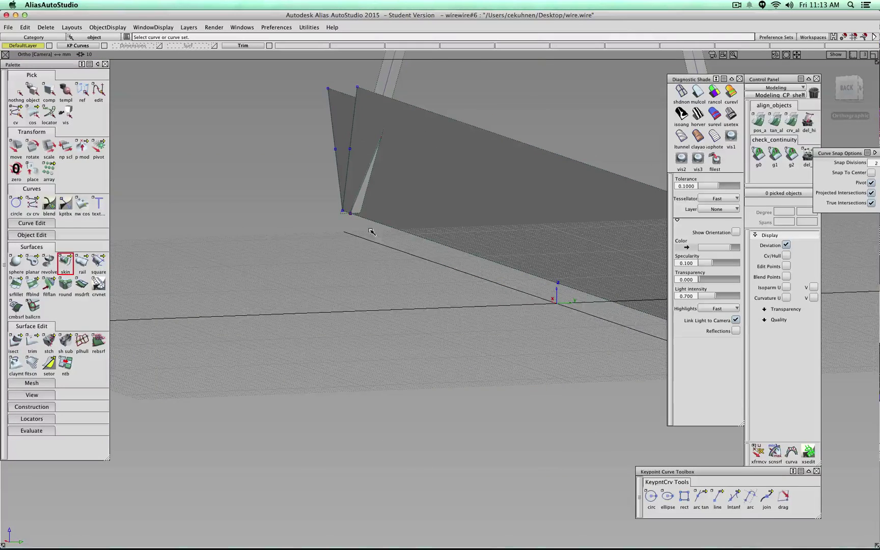
{"action": "scroll", "coordinate": [367, 233], "scroll_direction": "down", "scroll_amount": 3}
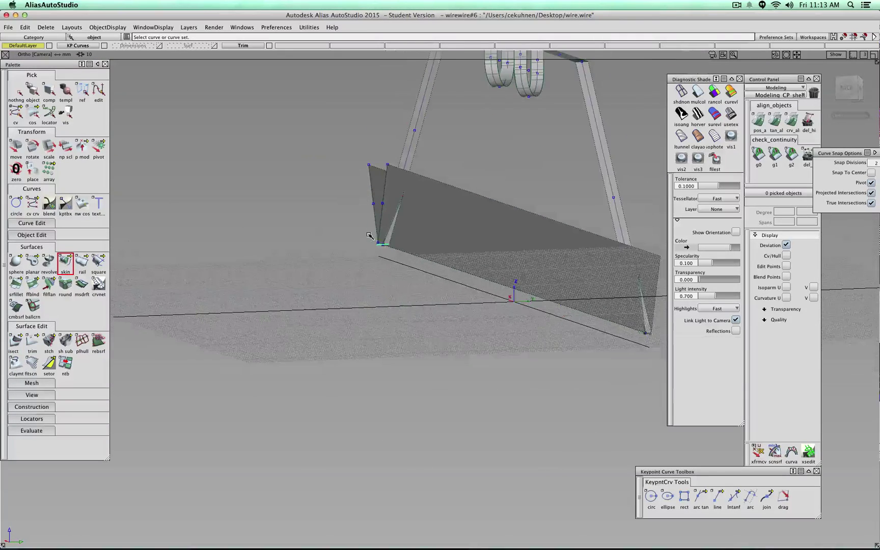
{"action": "double_click", "coordinate": [65, 261]}
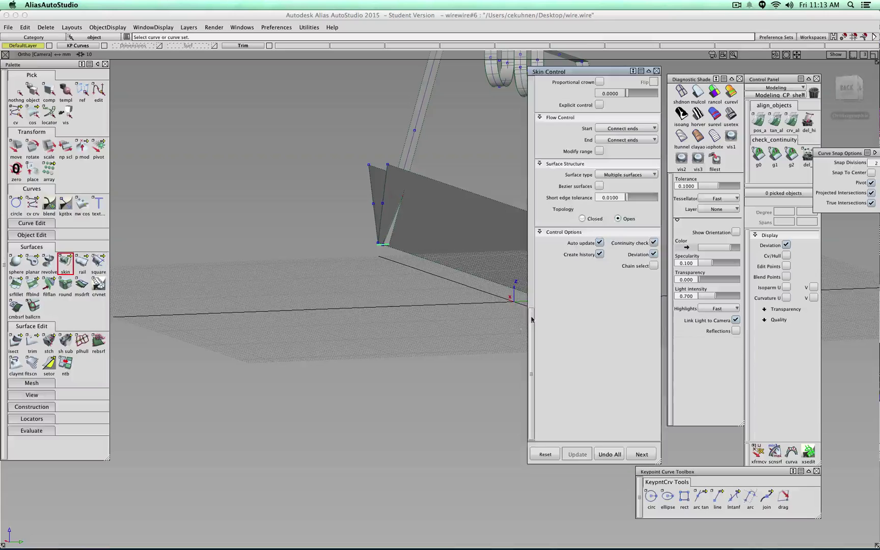
{"action": "left_click", "coordinate": [656, 71]}
{"action": "left_click_drag", "start_coordinate": [366, 240], "coordinate": [431, 378], "text": "alt+shift"}
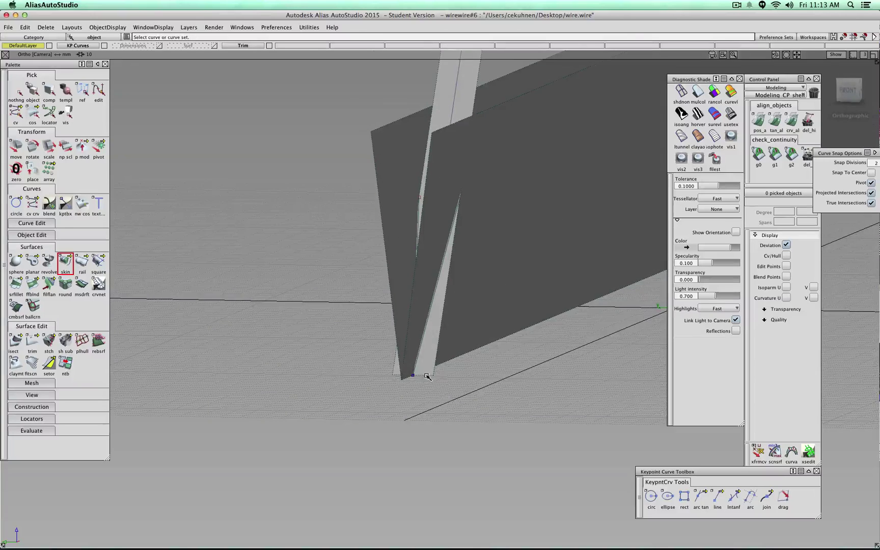
{"action": "left_click", "coordinate": [432, 375]}
{"action": "right_click_drag", "start_coordinate": [448, 365], "coordinate": [472, 360], "text": "alt+shift"}
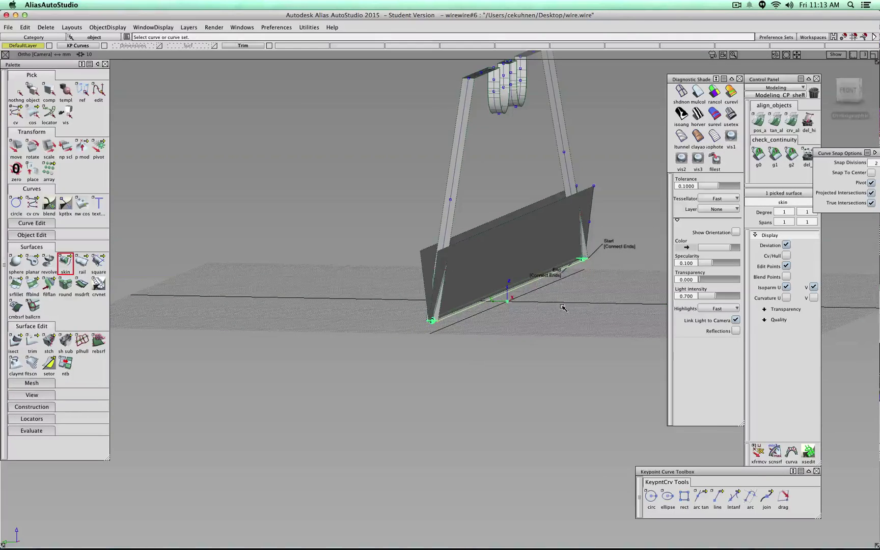
{"action": "left_click_drag", "start_coordinate": [564, 306], "coordinate": [548, 304], "text": "alt+shift"}
{"action": "left_click", "coordinate": [358, 297]}
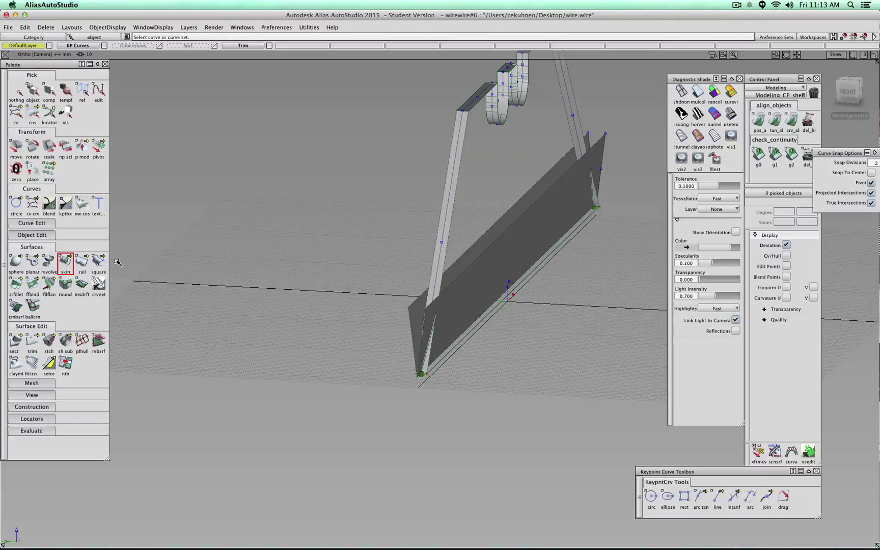
Create a planar surface closing one side of the notched plate from the outer strip edges and the bottom skin edge
{"action": "left_click_drag", "start_coordinate": [241, 224], "coordinate": [204, 279], "text": "alt+shift"}
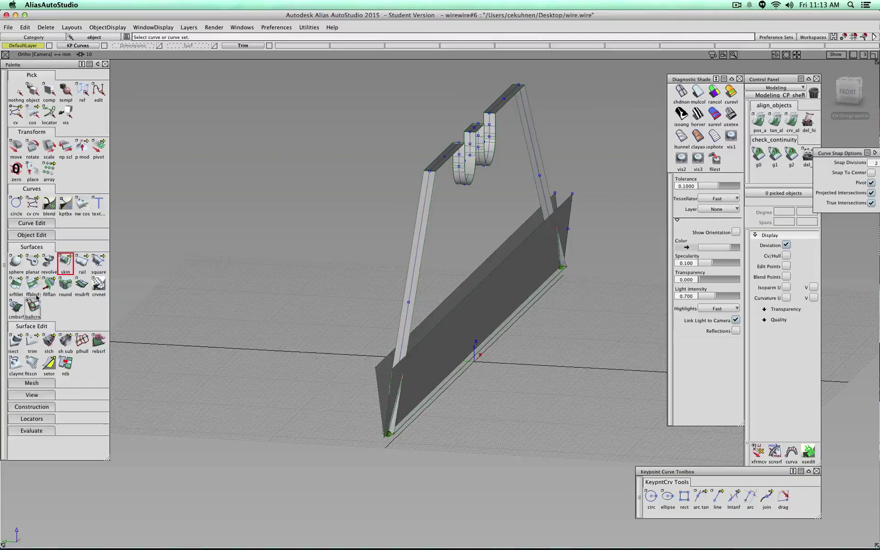
{"action": "left_click", "coordinate": [32, 262]}
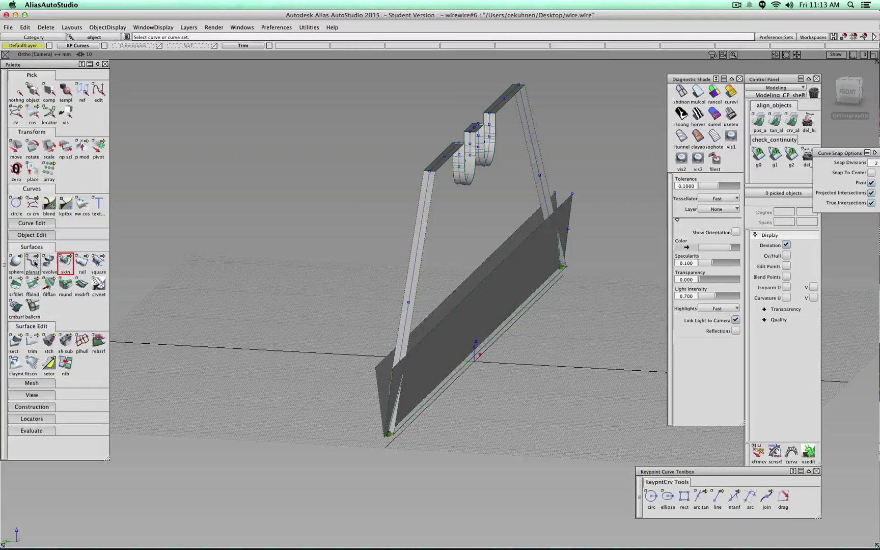
{"action": "left_click", "coordinate": [430, 190]}
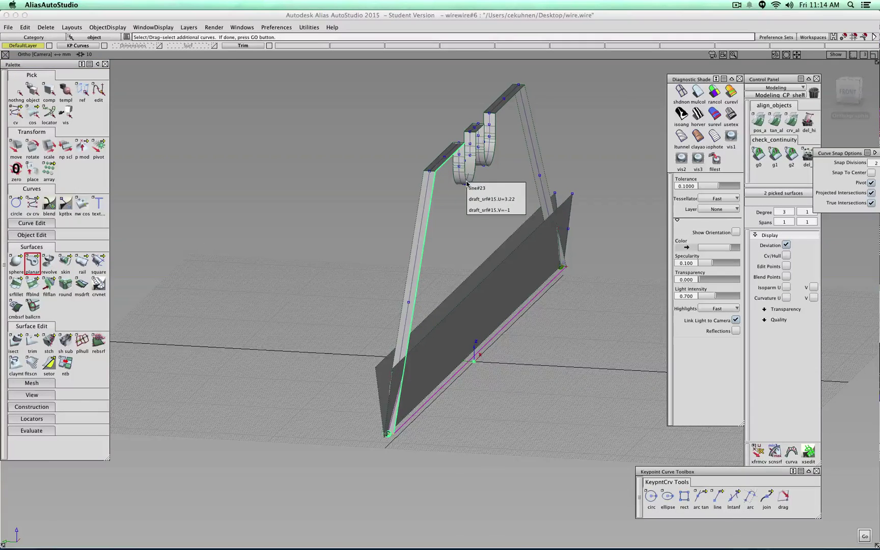
{"action": "left_click_drag", "start_coordinate": [505, 173], "coordinate": [471, 230], "text": "alt+shift"}
{"action": "right_click_drag", "start_coordinate": [471, 230], "coordinate": [422, 308], "text": "alt+shift"}
{"action": "left_click", "coordinate": [386, 252]}
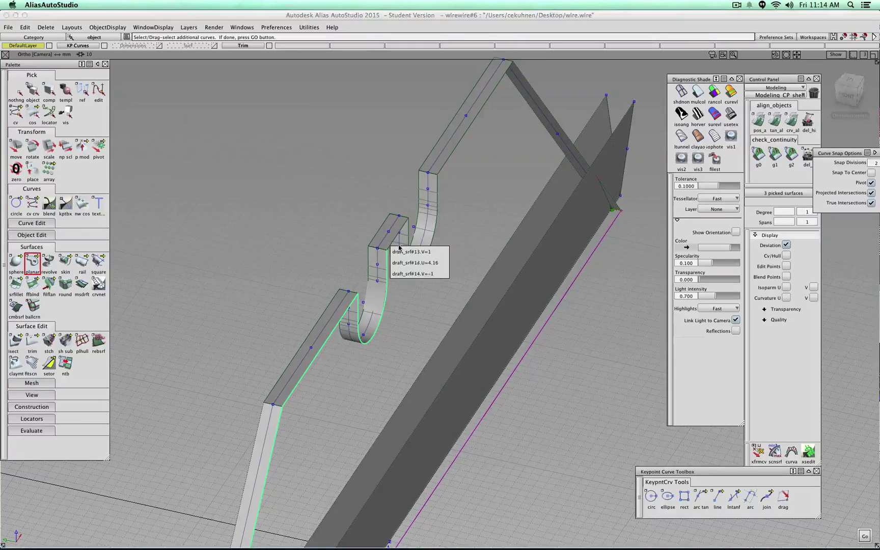
{"action": "left_click_drag", "start_coordinate": [484, 256], "coordinate": [436, 298], "text": "alt+shift"}
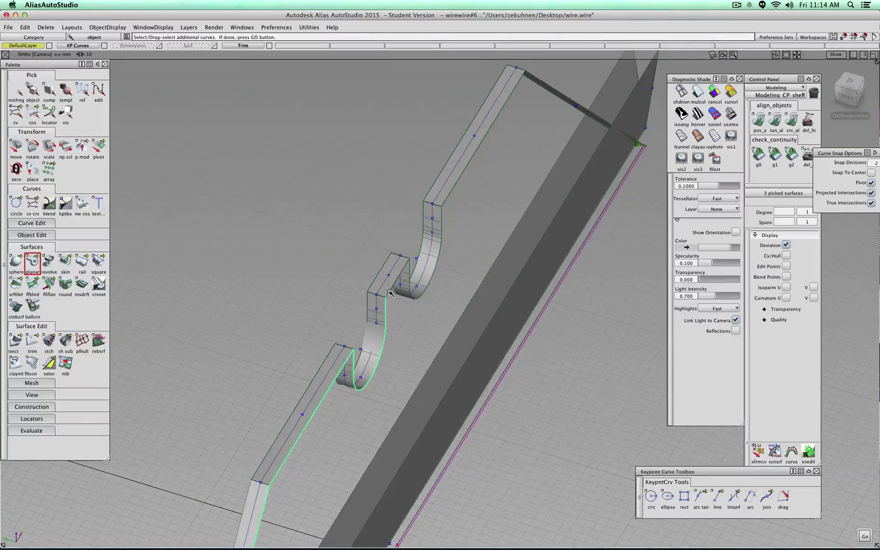
{"action": "left_click", "coordinate": [432, 265]}
{"action": "left_click", "coordinate": [447, 197]}
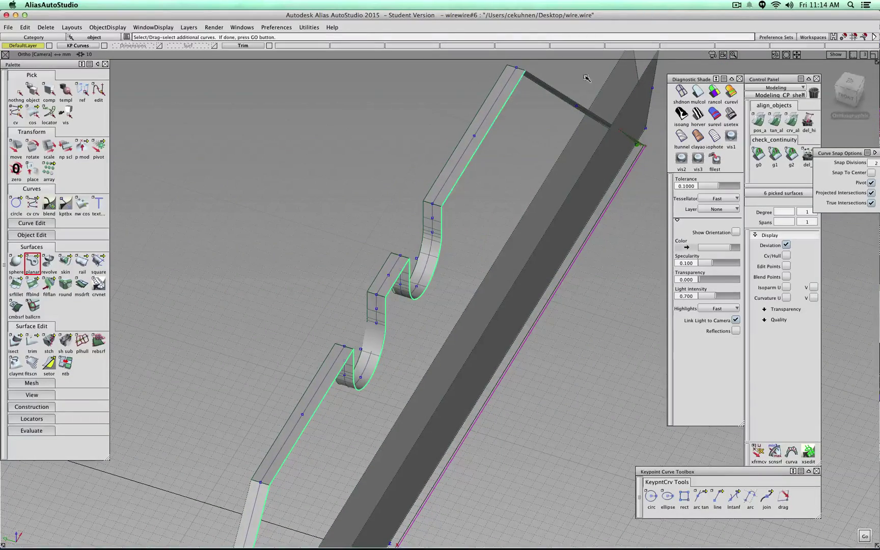
{"action": "left_click", "coordinate": [576, 103]}
{"action": "left_click_drag", "start_coordinate": [626, 180], "coordinate": [549, 207], "text": "alt+shift"}
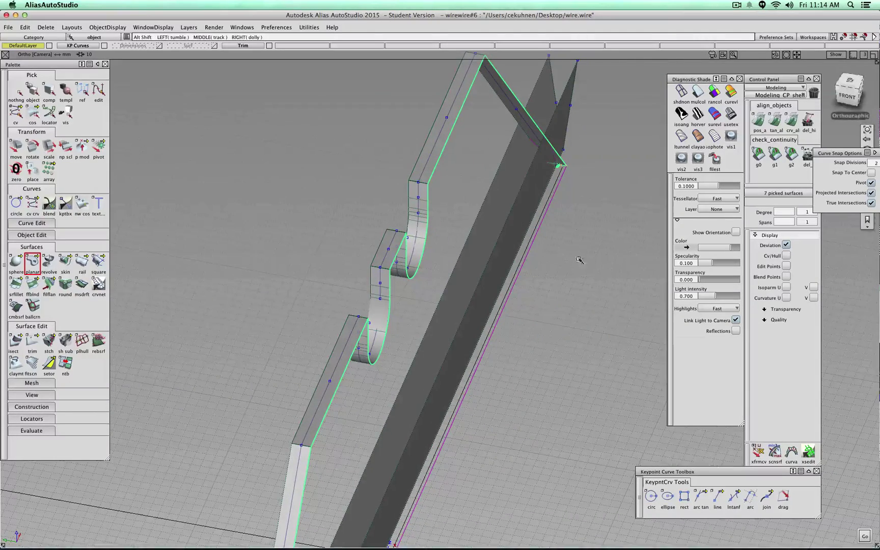
{"action": "left_click", "coordinate": [549, 208]}
{"action": "right_click_drag", "start_coordinate": [554, 248], "coordinate": [562, 283], "text": "alt+shift"}
{"action": "key", "text": "space"}
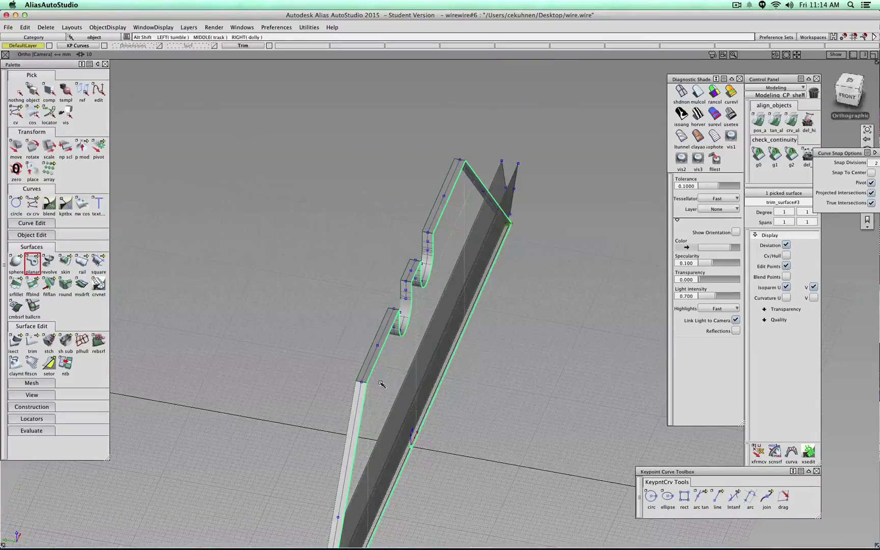
{"action": "left_click_drag", "start_coordinate": [381, 384], "coordinate": [604, 368], "text": "alt+shift"}
{"action": "left_click_drag", "start_coordinate": [319, 418], "coordinate": [336, 378], "text": "ctrl+shift"}
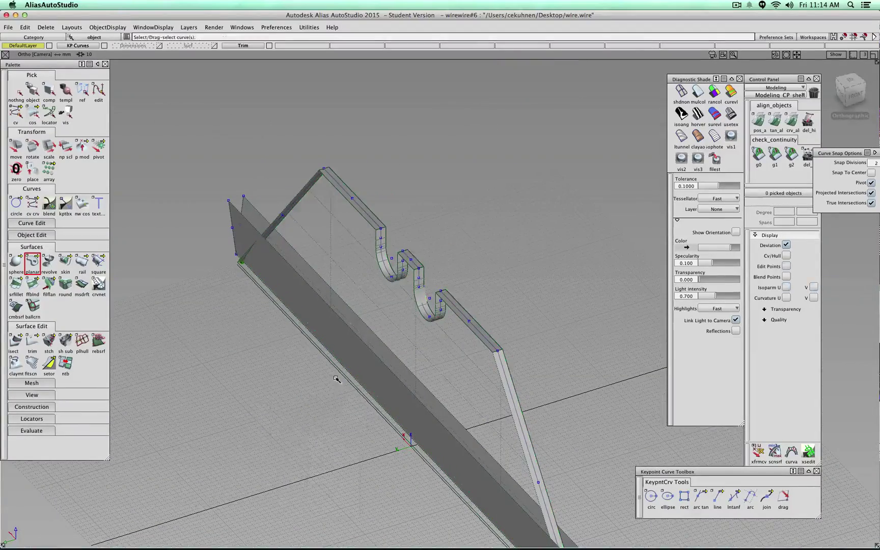
Create a second planar surface from the matching strip and bottom edges on the opposite side of the notched plate
{"action": "left_click", "coordinate": [344, 375]}
{"action": "left_click_drag", "start_coordinate": [290, 342], "coordinate": [516, 349], "text": "alt+shift"}
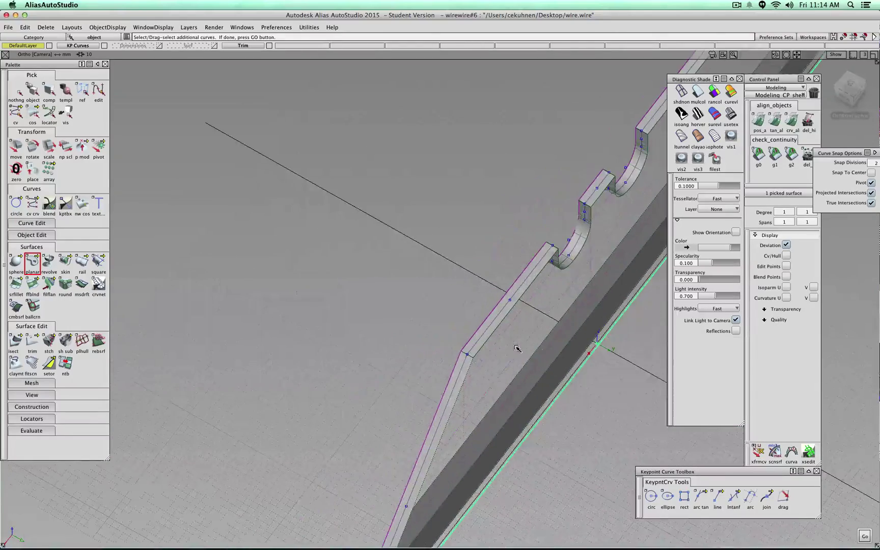
{"action": "left_click", "coordinate": [470, 362]}
{"action": "left_click", "coordinate": [478, 351]}
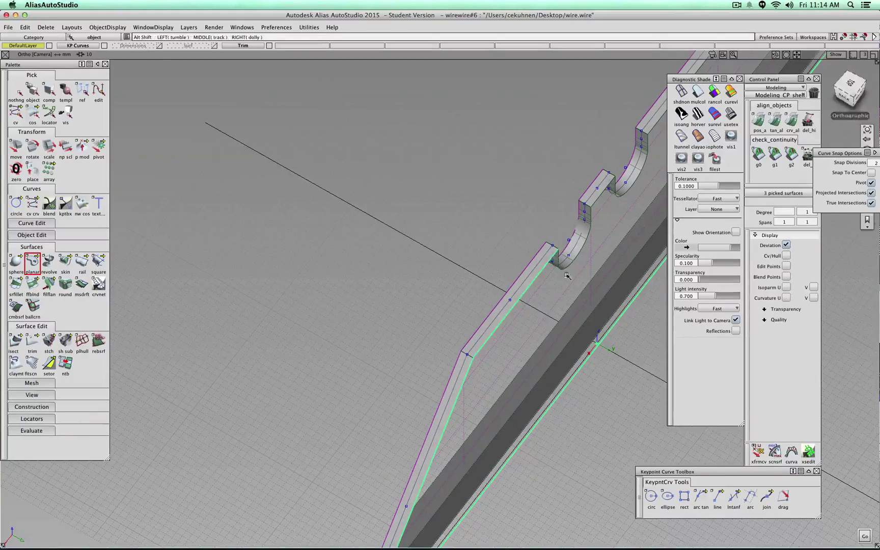
{"action": "left_click_drag", "start_coordinate": [567, 274], "coordinate": [459, 319], "text": "alt+shift"}
{"action": "left_click", "coordinate": [463, 301]}
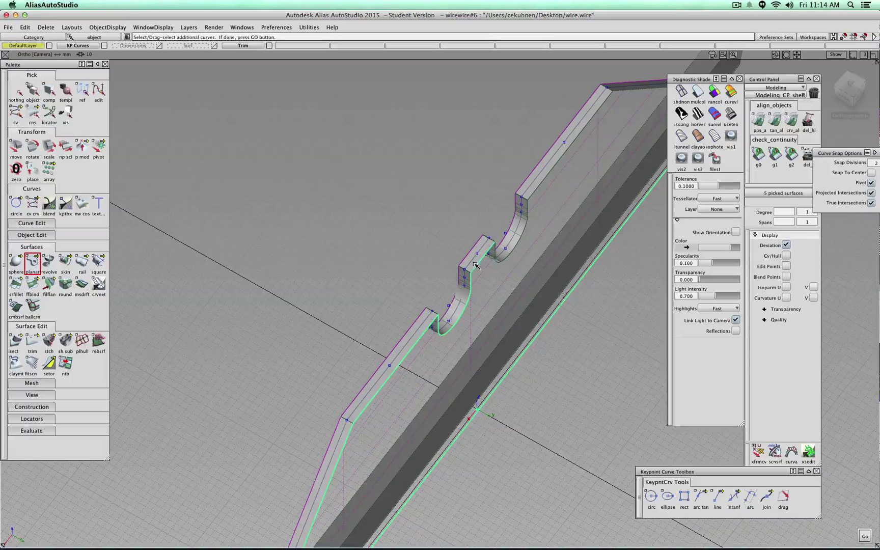
{"action": "left_click", "coordinate": [477, 265]}
{"action": "left_click", "coordinate": [513, 247]}
{"action": "left_click", "coordinate": [534, 198]}
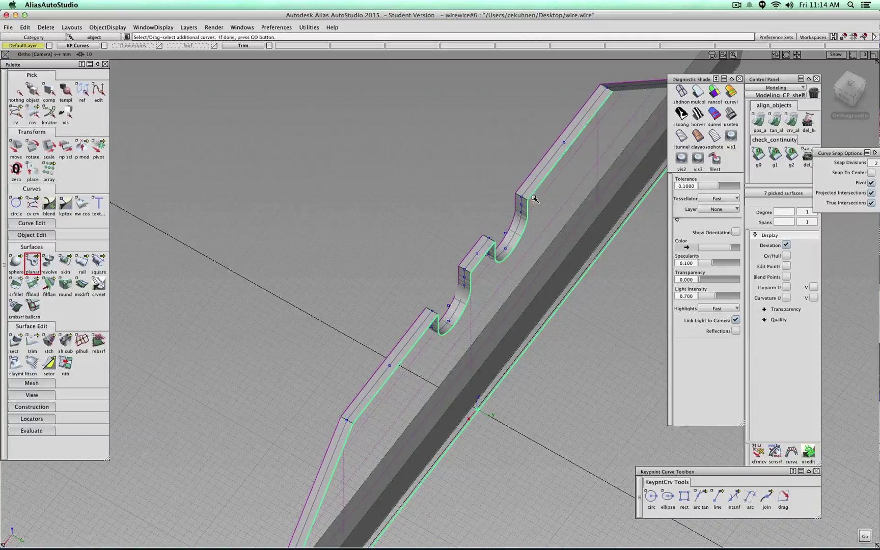
{"action": "left_click", "coordinate": [630, 90]}
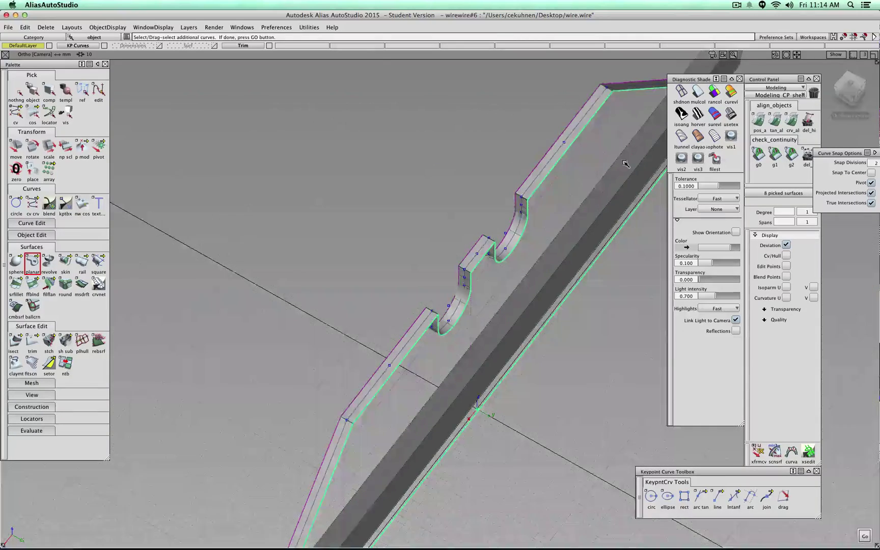
{"action": "right_click_drag", "start_coordinate": [625, 162], "coordinate": [587, 279], "text": "alt+shift"}
{"action": "left_click_drag", "start_coordinate": [587, 279], "coordinate": [648, 210], "text": "alt+shift"}
{"action": "key", "text": "space"}
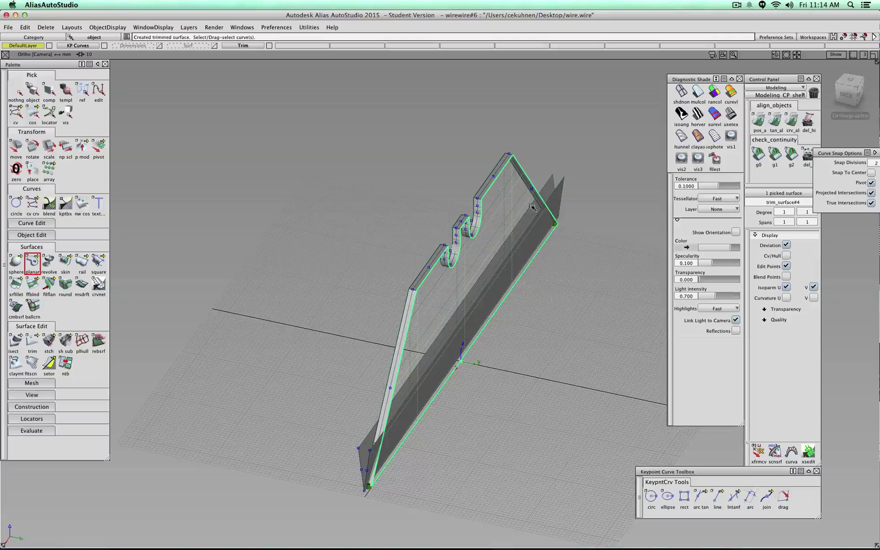
{"action": "left_click_drag", "start_coordinate": [374, 168], "coordinate": [360, 151], "text": "ctrl+shift"}
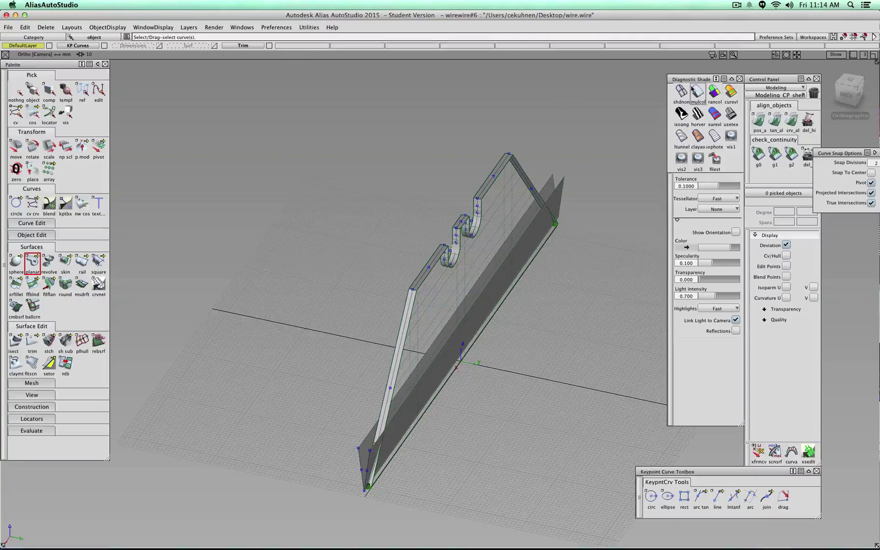
Intersect the long bevel surface along the plate's lower edge with the adjacent side face
{"action": "left_click_drag", "start_coordinate": [601, 254], "coordinate": [513, 236], "text": "alt+shift"}
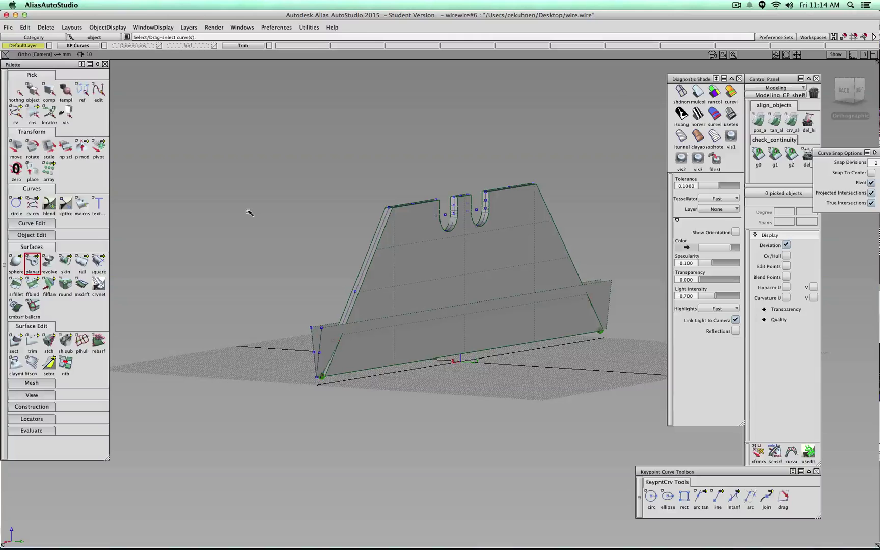
{"action": "left_click", "coordinate": [16, 341]}
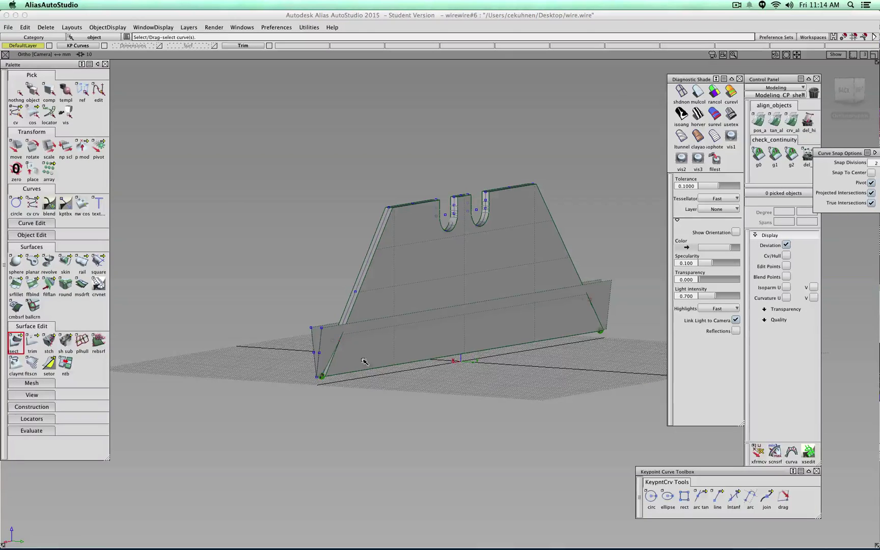
{"action": "left_click", "coordinate": [343, 345]}
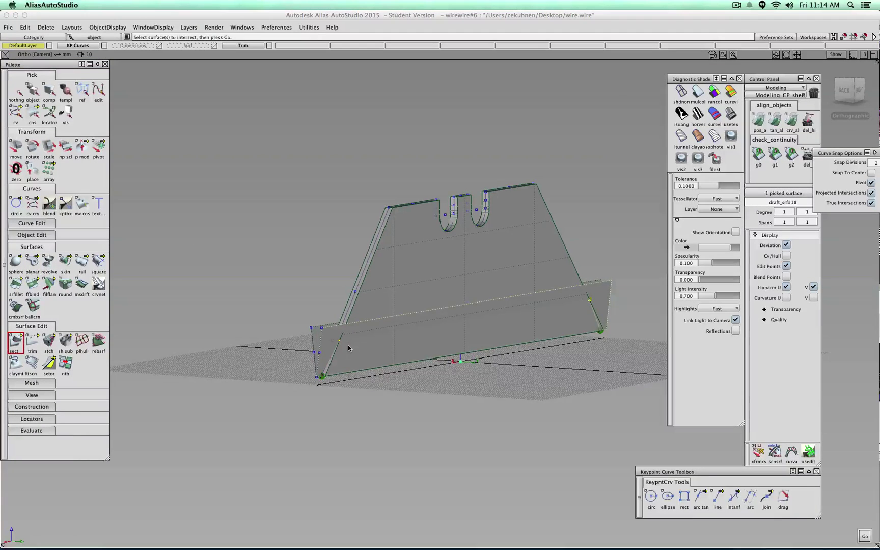
{"action": "key", "text": "Return"}
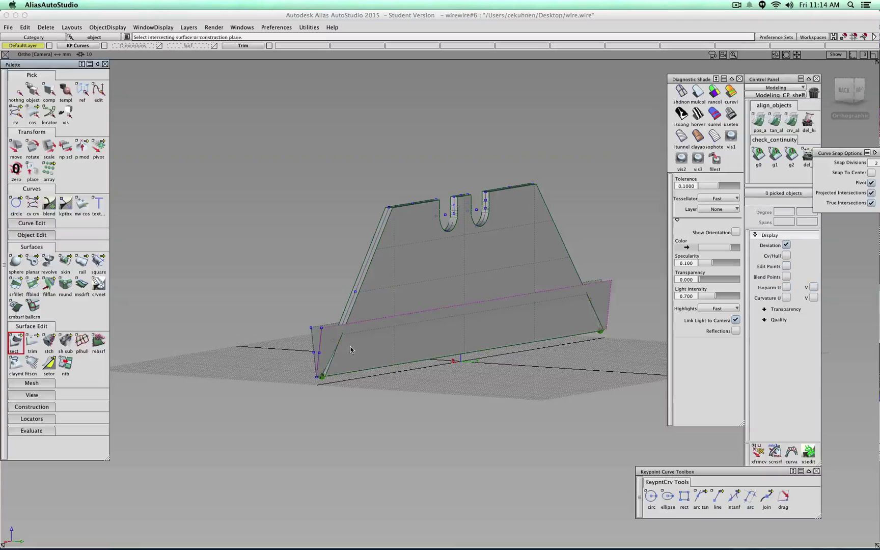
{"action": "left_click", "coordinate": [395, 292]}
{"action": "left_click_drag", "start_coordinate": [325, 345], "coordinate": [549, 316], "text": "alt+shift"}
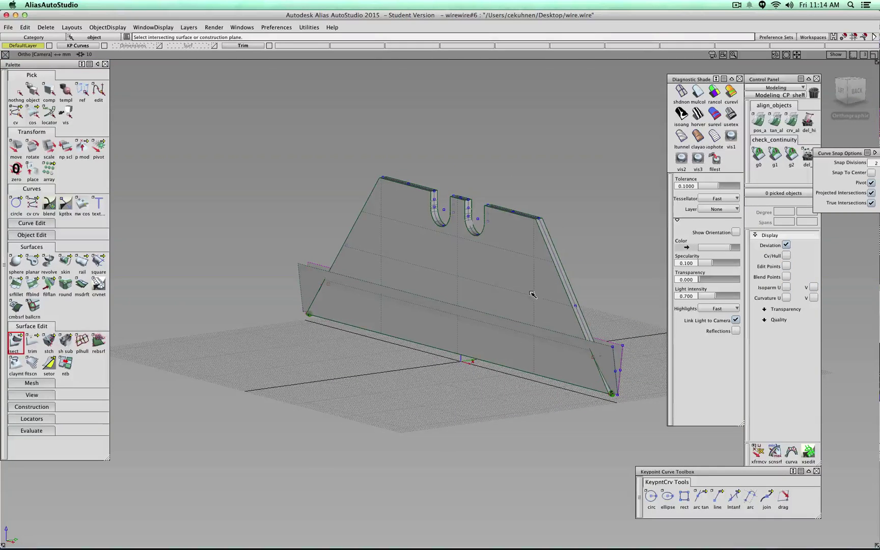
Intersect the plate's opposite side face with the second bevel surface along its lower edge
{"action": "left_click_drag", "start_coordinate": [592, 294], "coordinate": [594, 277], "text": "ctrl+shift"}
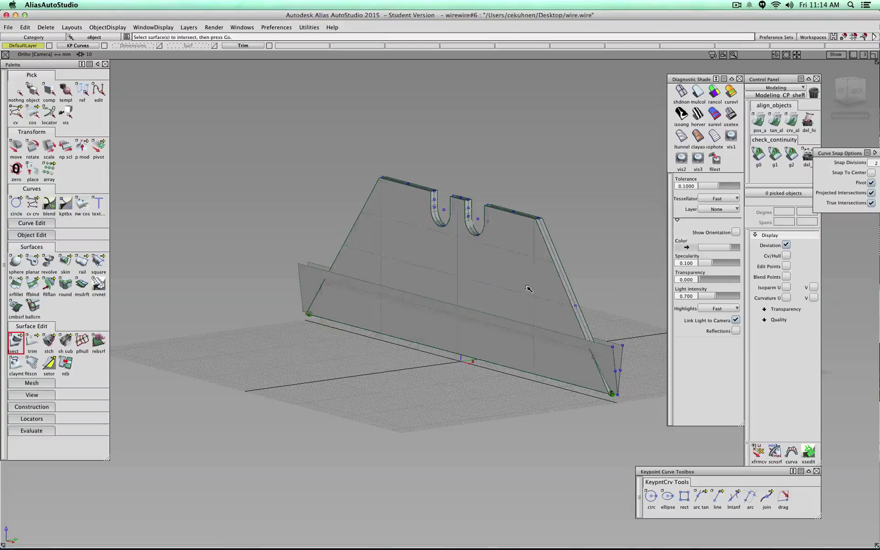
{"action": "left_click", "coordinate": [528, 291]}
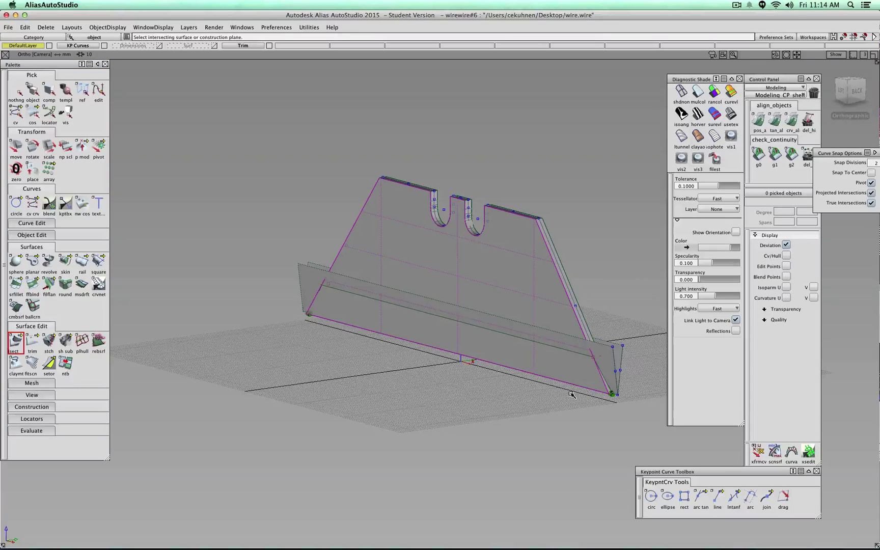
{"action": "left_click_drag", "start_coordinate": [495, 436], "coordinate": [452, 348], "text": "alt+shift"}
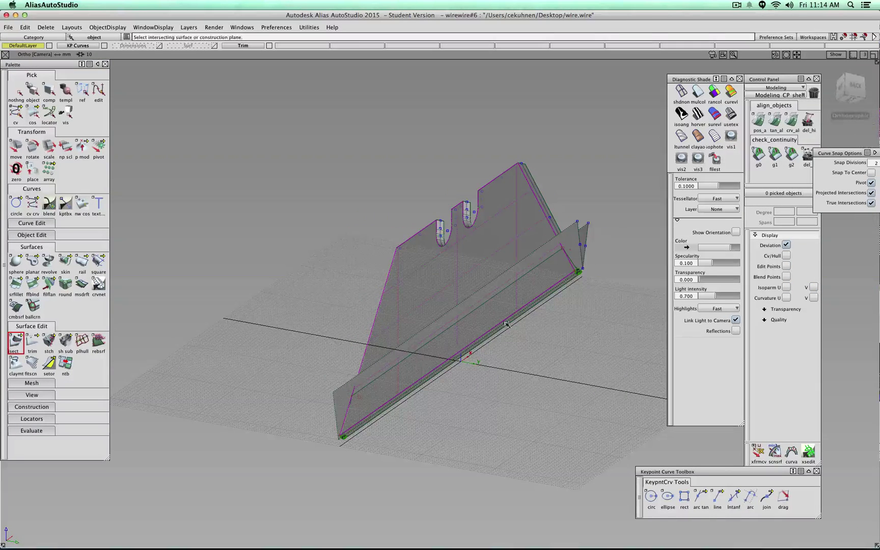
{"action": "left_click_drag", "start_coordinate": [506, 323], "coordinate": [395, 301], "text": "alt+shift"}
{"action": "scroll", "coordinate": [396, 301], "scroll_direction": "up", "scroll_amount": 5}
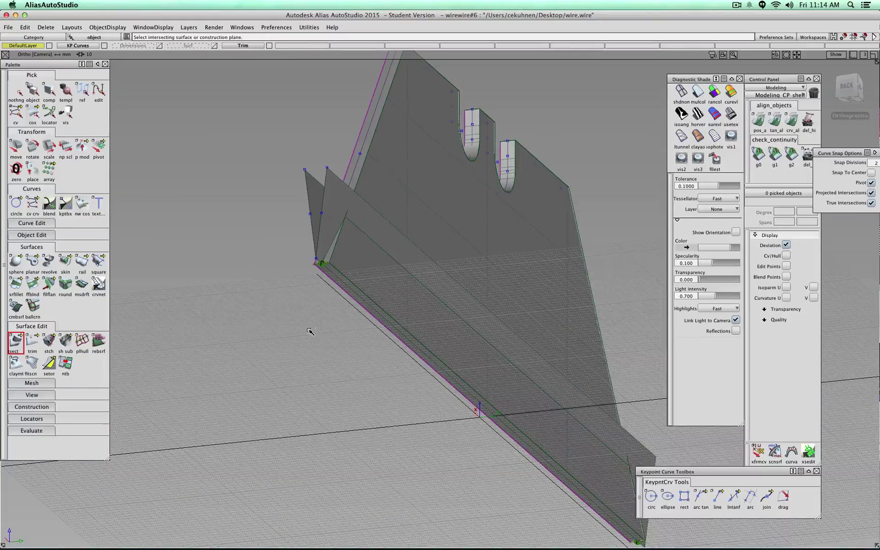
{"action": "left_click_drag", "start_coordinate": [310, 331], "coordinate": [310, 308], "text": "ctrl+shift"}
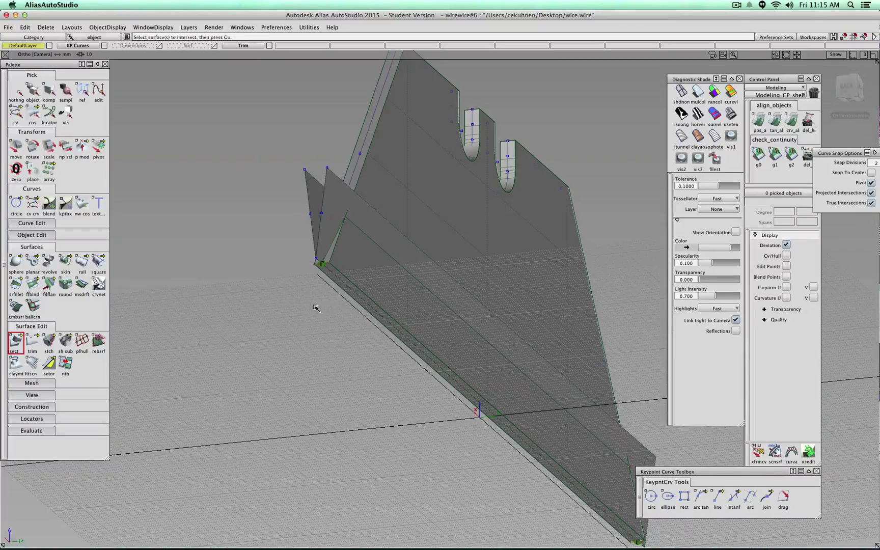
{"action": "left_click_drag", "start_coordinate": [369, 306], "coordinate": [456, 303], "text": "alt+shift"}
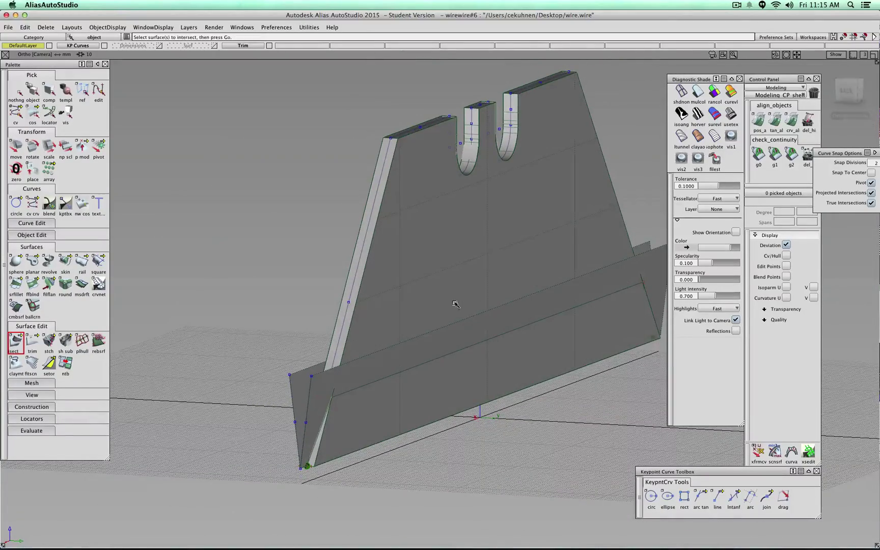
Trim both bevel surfaces at the intersection curves, discarding the parts that project beyond the side faces
{"action": "left_click", "coordinate": [33, 341]}
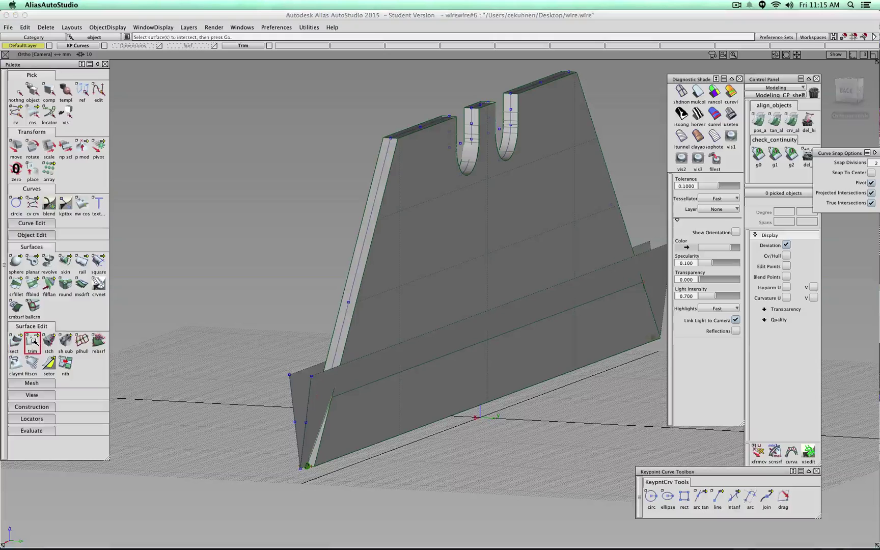
{"action": "left_click", "coordinate": [373, 368]}
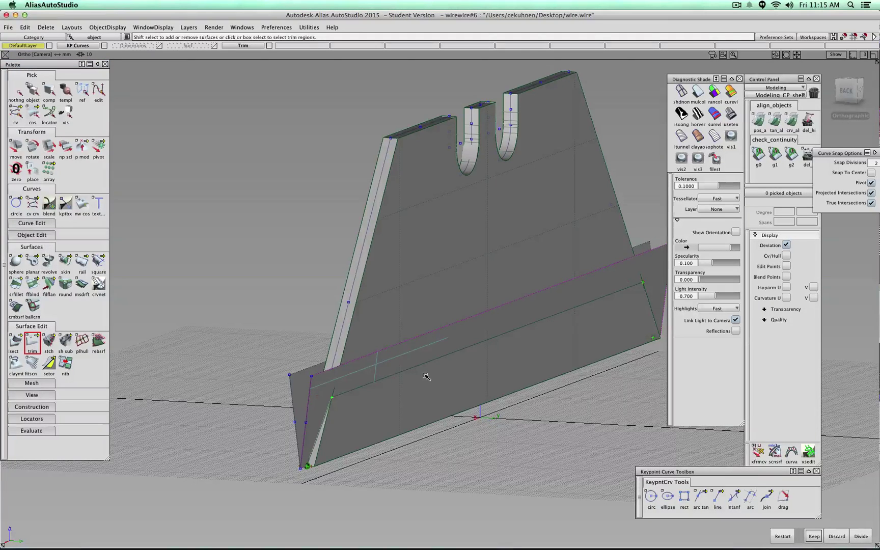
{"action": "left_click", "coordinate": [835, 536]}
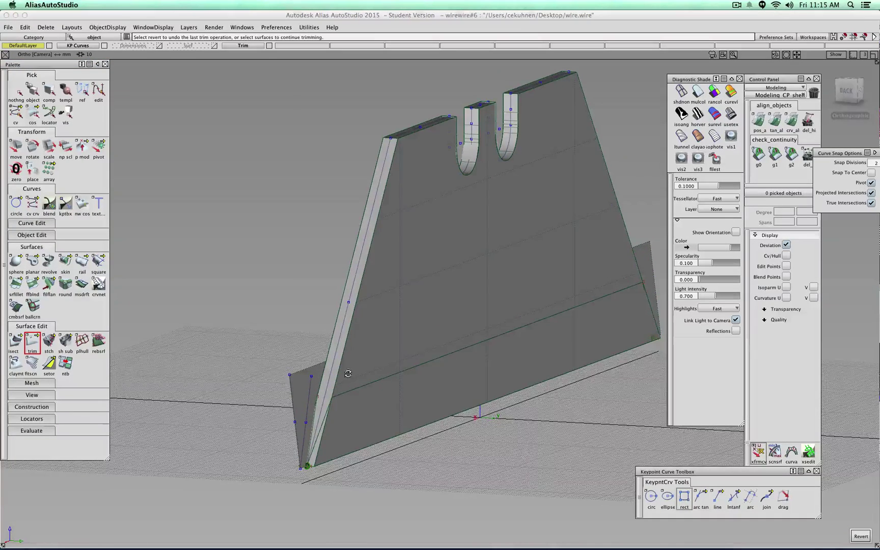
{"action": "left_click_drag", "start_coordinate": [347, 374], "coordinate": [510, 368], "text": "alt+shift"}
{"action": "left_click", "coordinate": [497, 338]}
{"action": "left_click", "coordinate": [835, 536]}
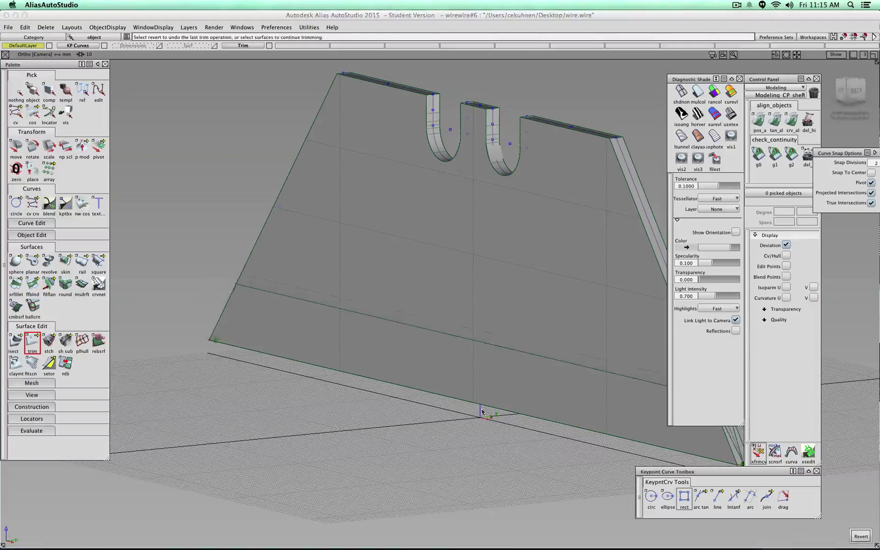
Trim both notched side faces at the bevel intersections, keeping the large regions above the bevels
{"action": "left_click_drag", "start_coordinate": [482, 412], "coordinate": [493, 370], "text": "alt+shift"}
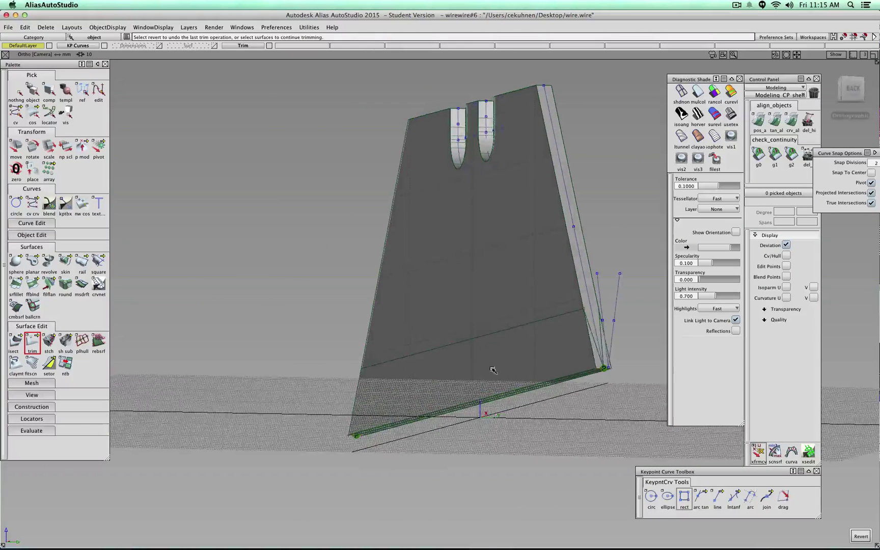
{"action": "left_click", "coordinate": [495, 269]}
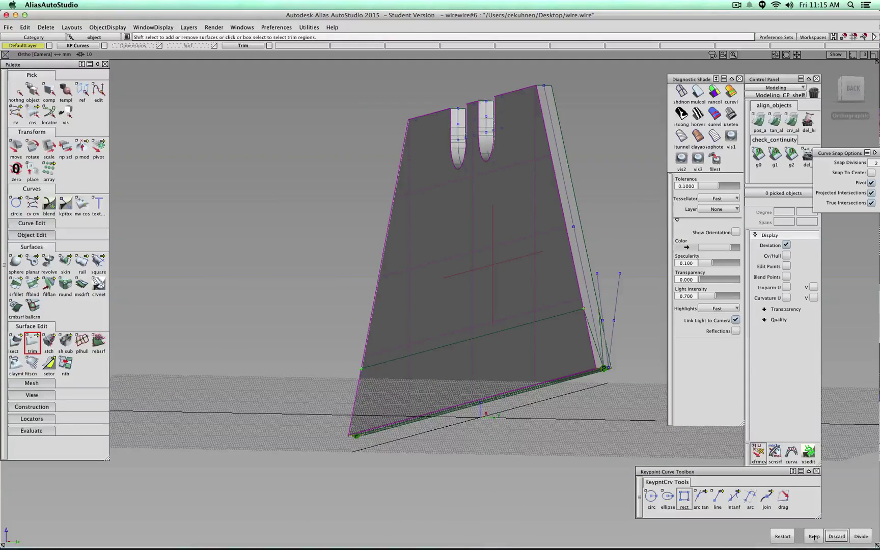
{"action": "left_click", "coordinate": [814, 535]}
{"action": "left_click_drag", "start_coordinate": [568, 334], "coordinate": [410, 312], "text": "alt+shift"}
{"action": "left_click", "coordinate": [485, 211]}
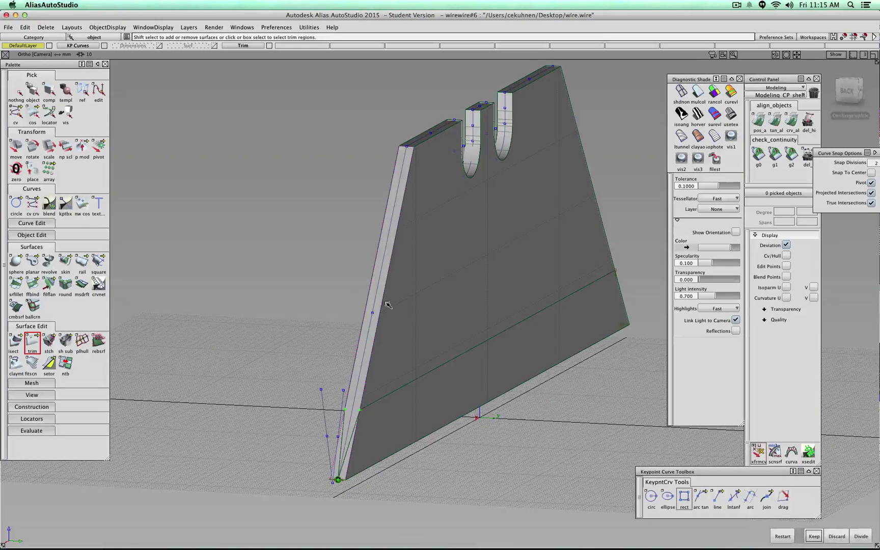
{"action": "left_click", "coordinate": [584, 425], "text": "ctrl+shift"}
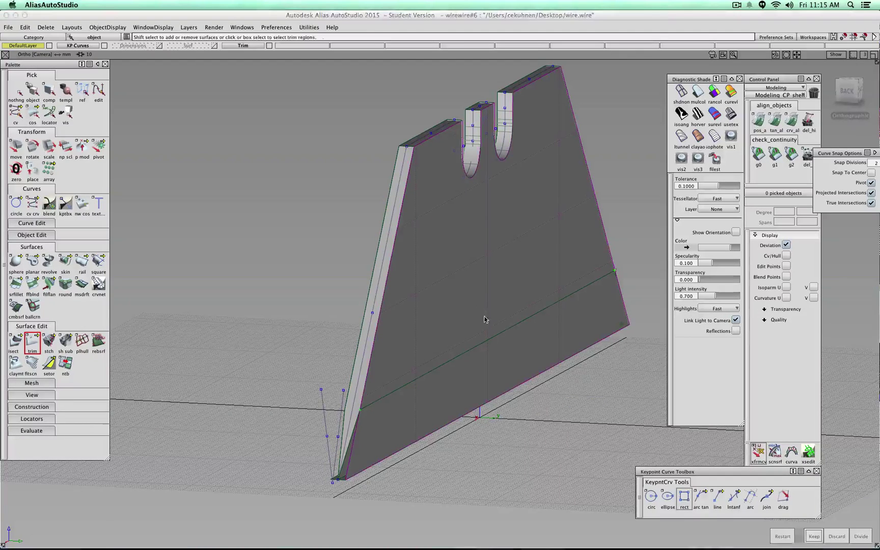
{"action": "left_click_drag", "start_coordinate": [533, 354], "coordinate": [579, 287], "text": "alt+shift"}
{"action": "left_click", "coordinate": [584, 284]}
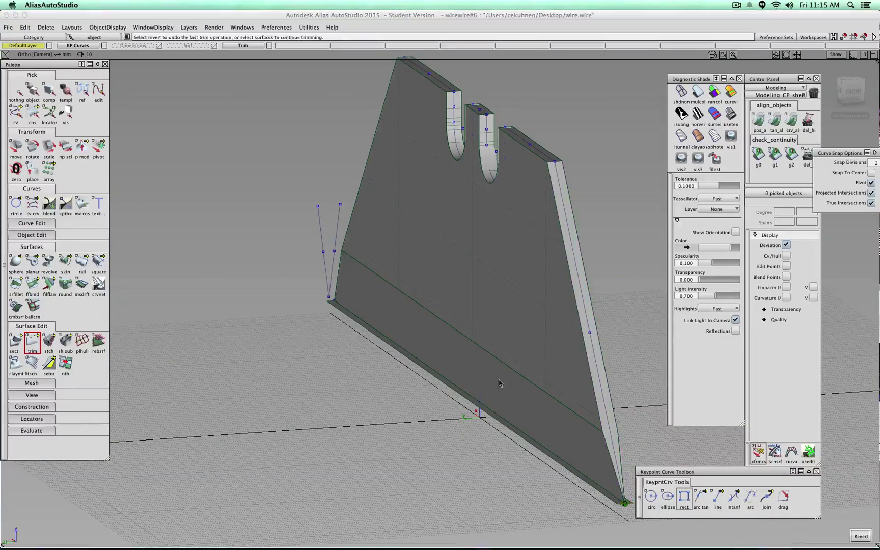
Set the diagnostic shading tolerance to 0.0100 and the tessellator to Accurate for the notch surfaces
{"action": "left_click_drag", "start_coordinate": [497, 380], "coordinate": [444, 362], "text": "alt+shift"}
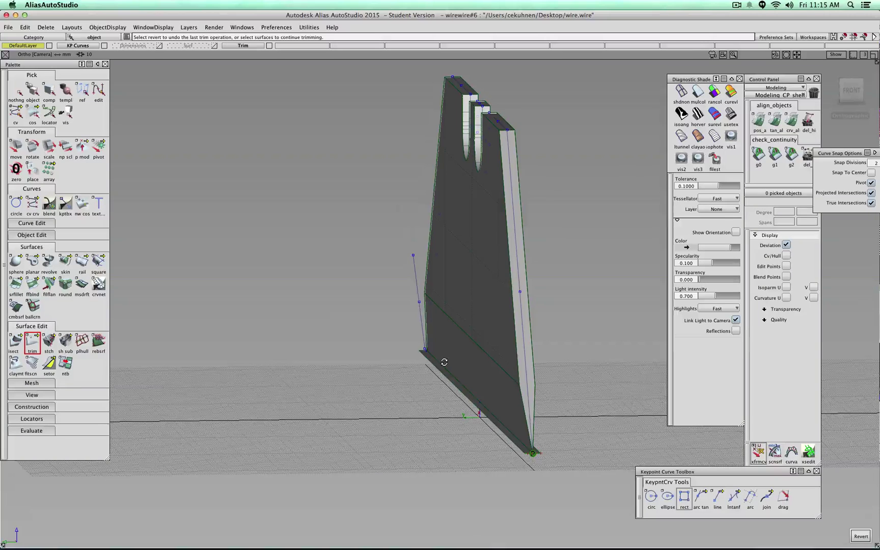
{"action": "left_click_drag", "start_coordinate": [443, 362], "coordinate": [455, 356], "text": "alt+shift"}
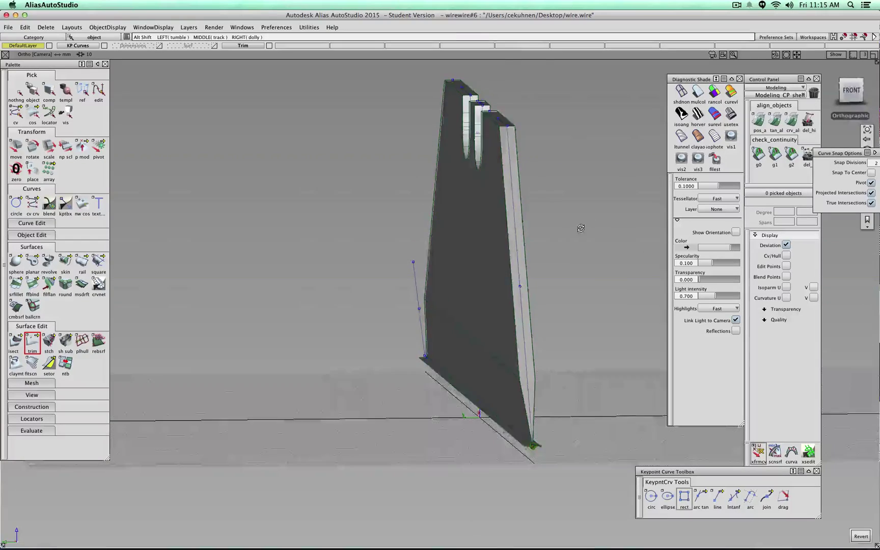
{"action": "left_click_drag", "start_coordinate": [579, 228], "coordinate": [443, 313], "text": "alt+shift"}
{"action": "right_click_drag", "start_coordinate": [443, 313], "coordinate": [441, 232], "text": "alt+shift"}
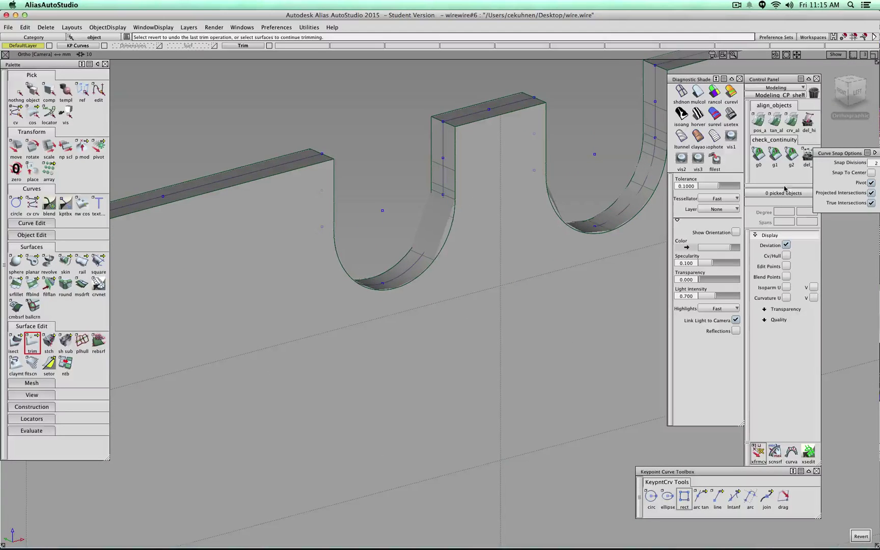
{"action": "left_click_drag", "start_coordinate": [718, 187], "coordinate": [698, 186]}
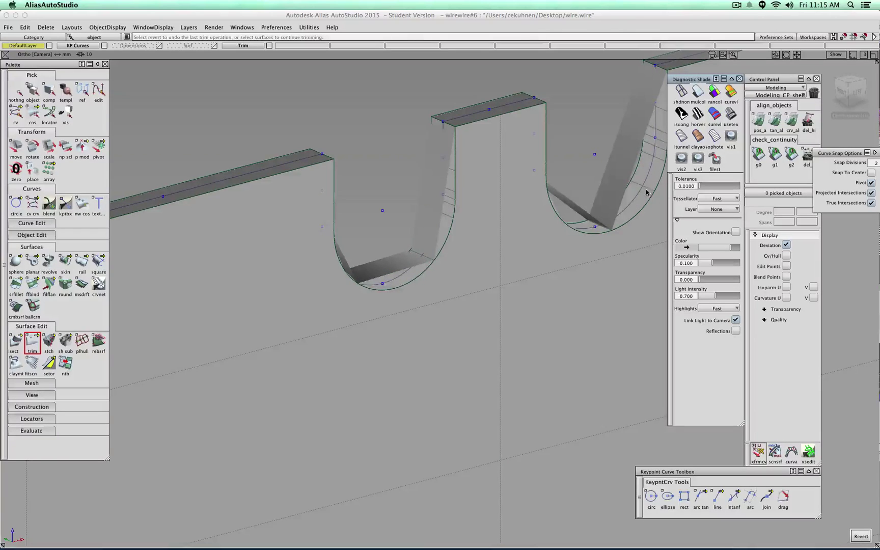
{"action": "left_click", "coordinate": [719, 198]}
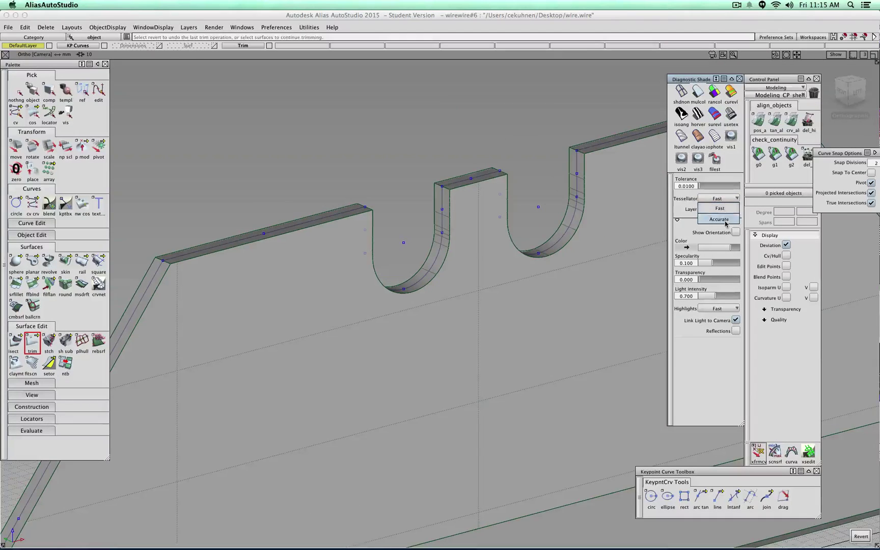
{"action": "left_click", "coordinate": [719, 219]}
{"action": "left_click_drag", "start_coordinate": [470, 235], "coordinate": [546, 286], "text": "alt+shift"}
{"action": "left_click_drag", "start_coordinate": [546, 286], "coordinate": [546, 305], "text": "ctrl+shift"}
{"action": "left_click", "coordinate": [438, 294]}
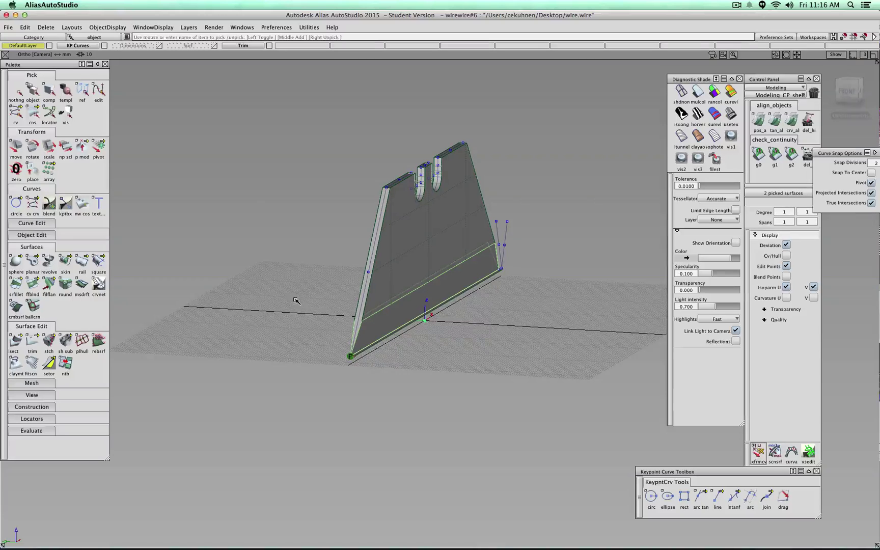
{"action": "left_click", "coordinate": [16, 147]}
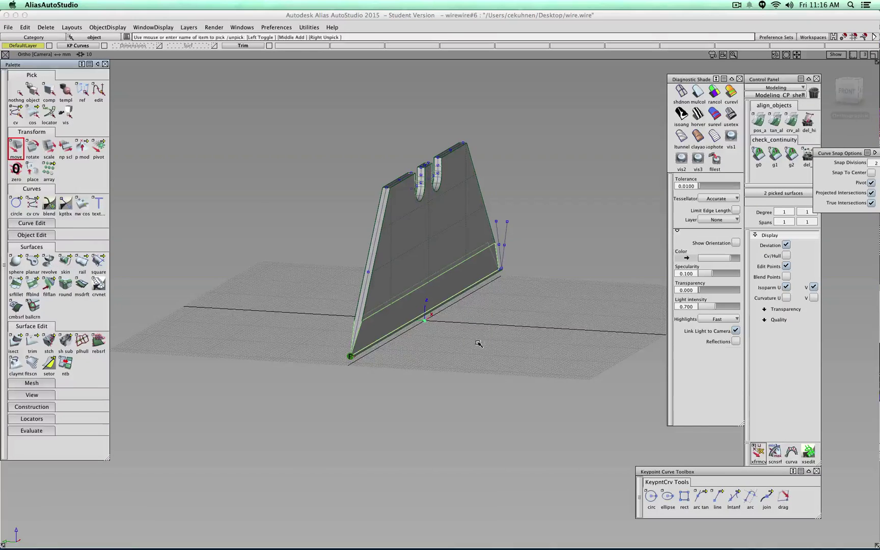
{"action": "left_click", "coordinate": [566, 344]}
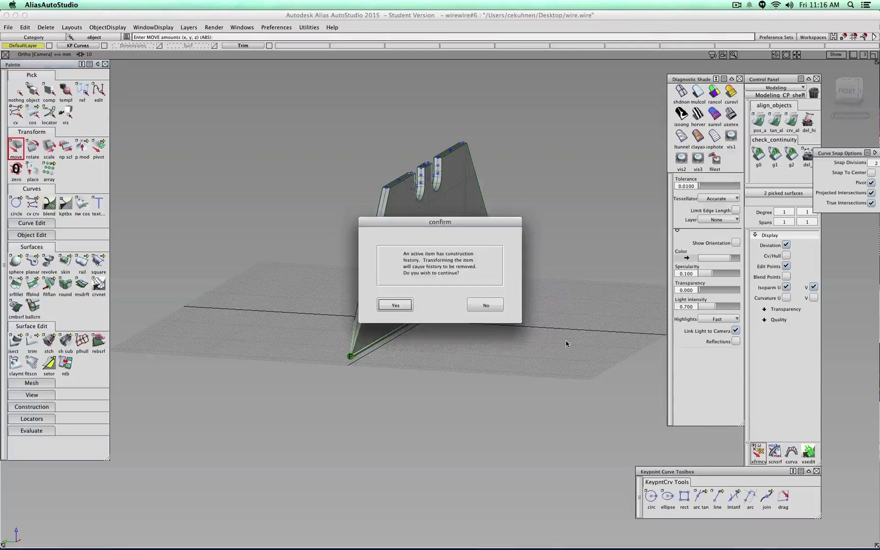
{"action": "left_click", "coordinate": [487, 305]}
Move the two short bevel profile lines vertically at the plate's lower corner to adjust the bevels, and check the lower edge in the Right view
{"action": "right_click_drag", "start_coordinate": [544, 279], "coordinate": [544, 265], "text": "ctrl+shift"}
{"action": "left_click", "coordinate": [502, 228]}
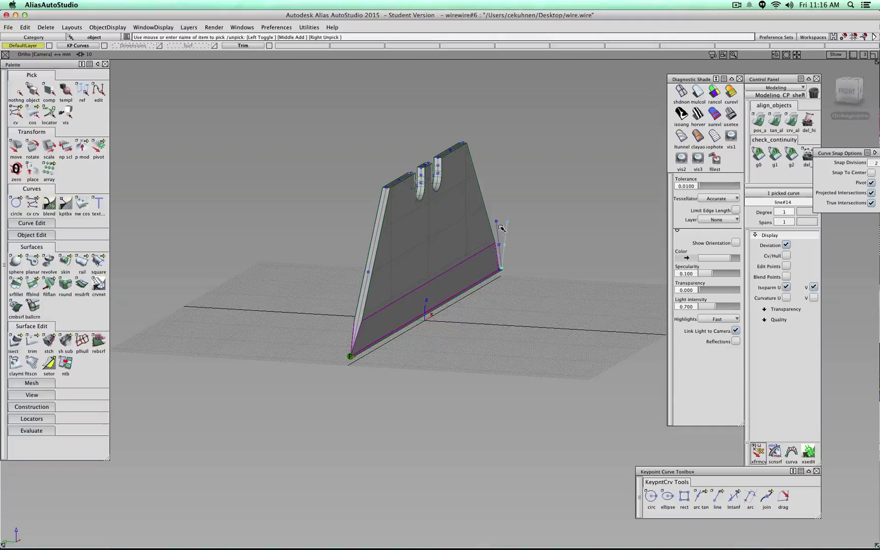
{"action": "left_click", "coordinate": [497, 227]}
{"action": "left_click_drag", "start_coordinate": [543, 260], "coordinate": [543, 271], "text": "ctrl+shift"}
{"action": "mouse_move", "coordinate": [543, 271]}
{"action": "right_mouse_down"}
{"action": "mouse_move", "coordinate": [542, 222]}
{"action": "mouse_move", "coordinate": [544, 256]}
{"action": "right_mouse_up"}
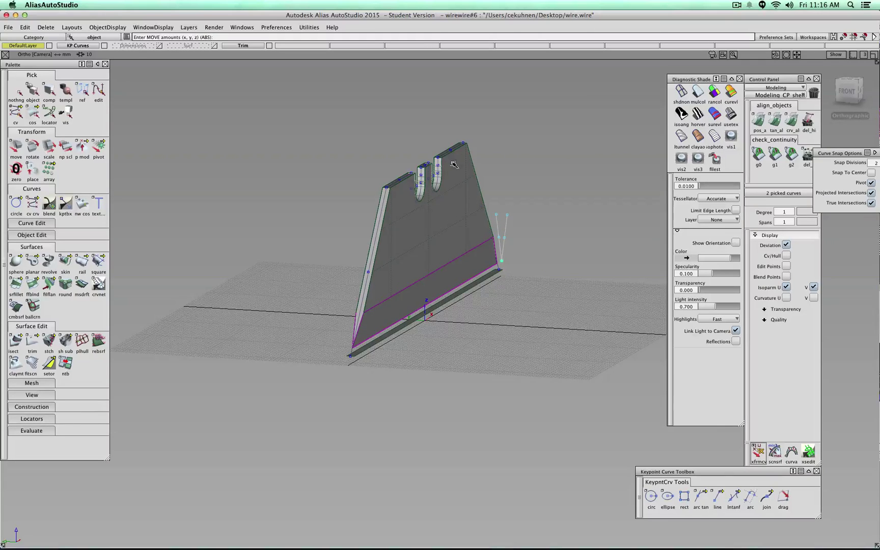
{"action": "right_click_drag", "start_coordinate": [542, 232], "coordinate": [350, 314]}
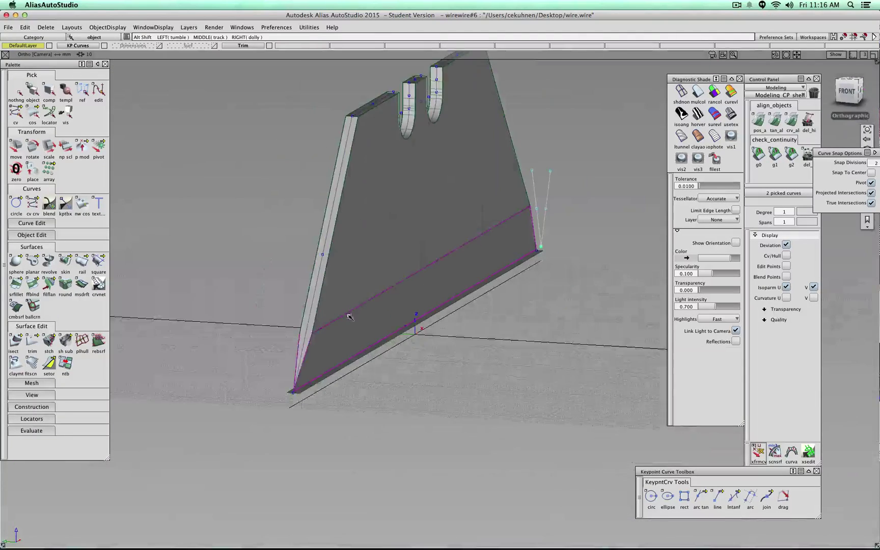
{"action": "left_click_drag", "start_coordinate": [350, 314], "coordinate": [616, 302], "text": "alt+shift"}
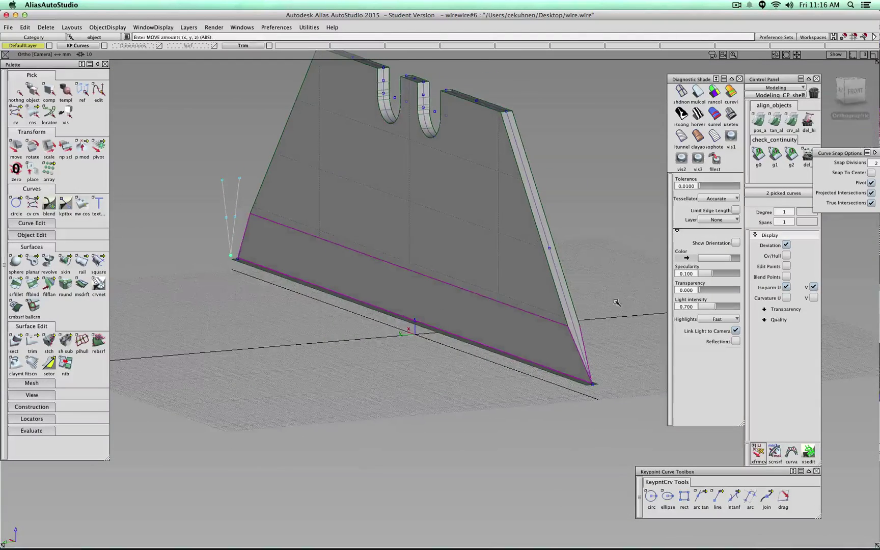
{"action": "left_click", "coordinate": [839, 92]}
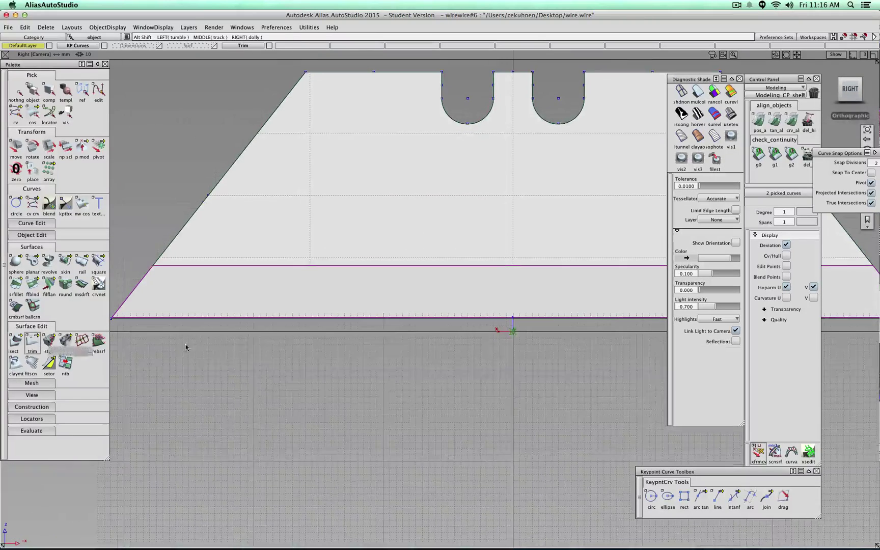
{"action": "right_click_drag", "start_coordinate": [245, 337], "coordinate": [319, 355], "text": "alt+shift"}
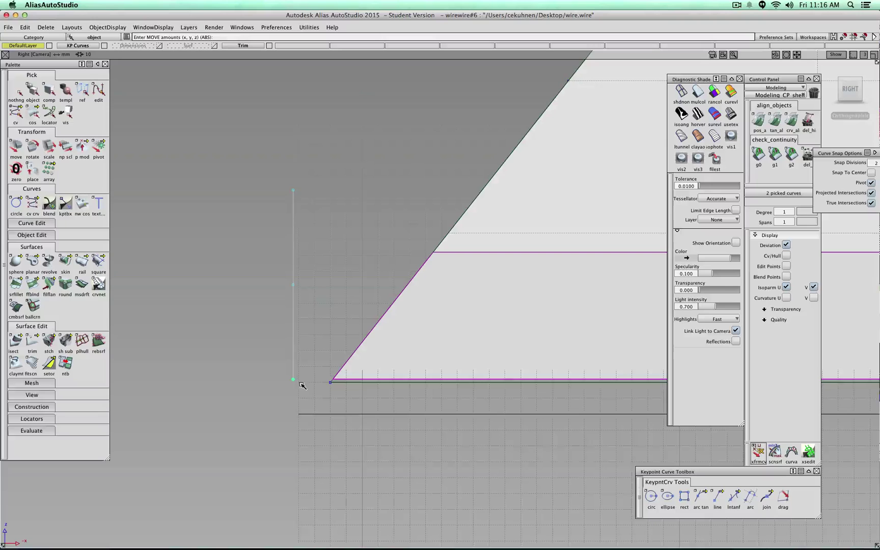
{"action": "right_click_drag", "start_coordinate": [303, 381], "coordinate": [330, 313], "text": "alt+shift"}
{"action": "left_click_drag", "start_coordinate": [329, 313], "coordinate": [425, 317], "text": "alt+shift"}
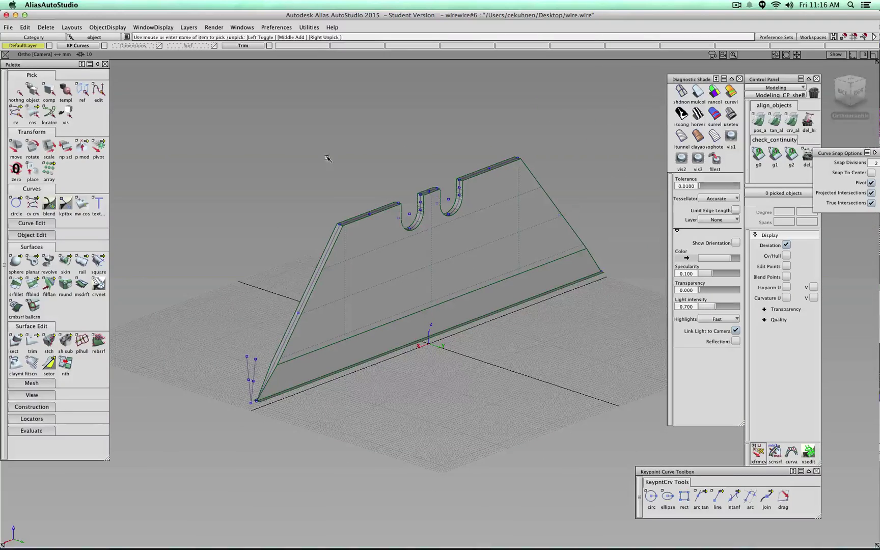
Hide the KP Curves layer and assign all the plate surfaces to the Surf layer
{"action": "left_click", "coordinate": [104, 45]}
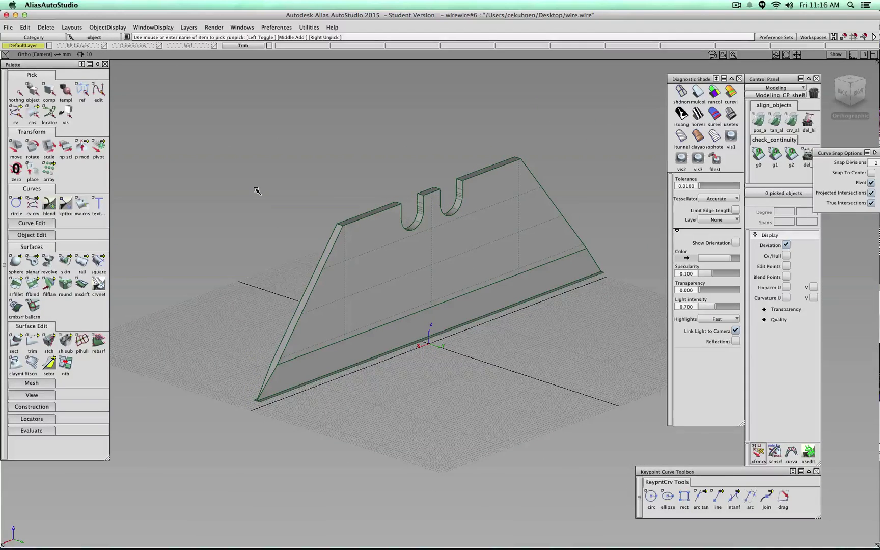
{"action": "left_click_drag", "start_coordinate": [257, 190], "coordinate": [258, 224], "text": "ctrl+shift"}
{"action": "left_click_drag", "start_coordinate": [645, 141], "coordinate": [239, 453]}
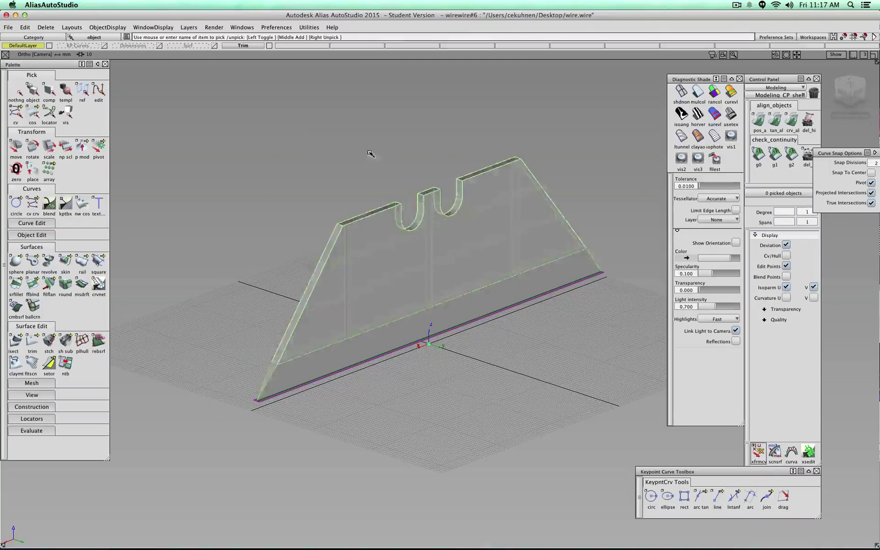
{"action": "left_click_drag", "start_coordinate": [323, 136], "coordinate": [299, 141], "text": "ctrl+shift"}
{"action": "left_click_drag", "start_coordinate": [209, 121], "coordinate": [598, 460]}
{"action": "right_click", "coordinate": [194, 47]}
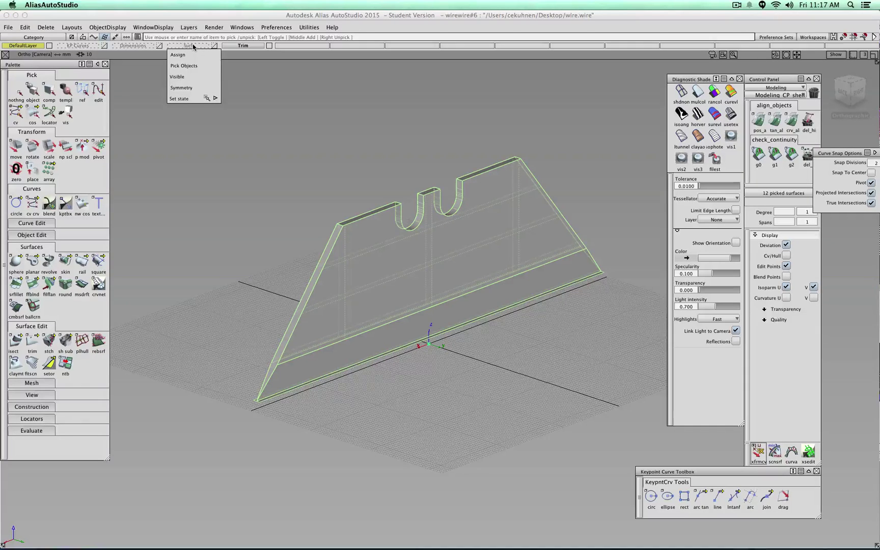
{"action": "right_click", "coordinate": [77, 46]}
{"action": "left_click", "coordinate": [194, 141]}
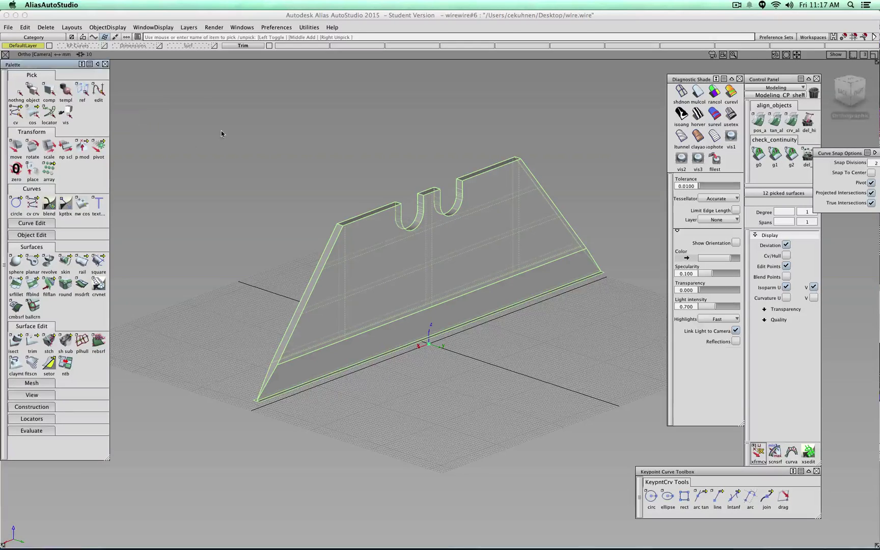
{"action": "right_click", "coordinate": [194, 47]}
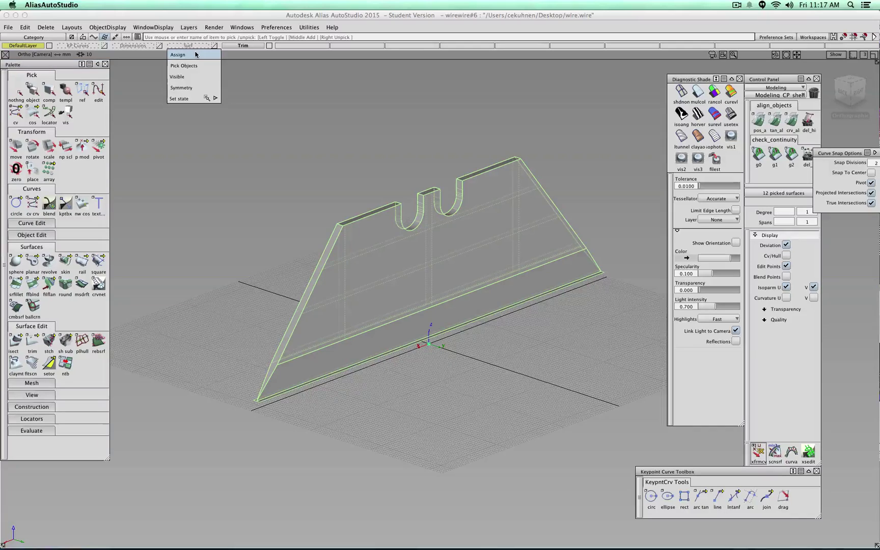
{"action": "left_click", "coordinate": [195, 54]}
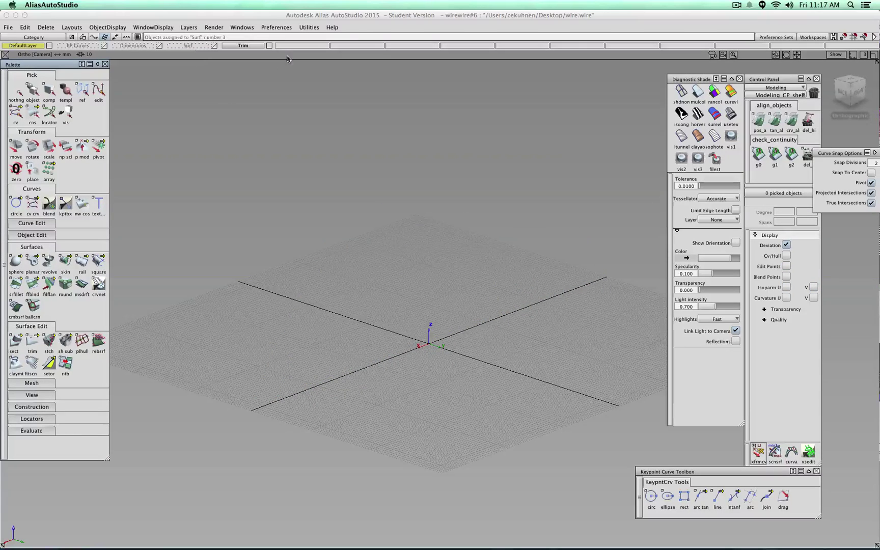
Paste the copied plate surfaces, assign them to the Trim layer, and make that layer active
{"action": "key", "text": "super+v"}
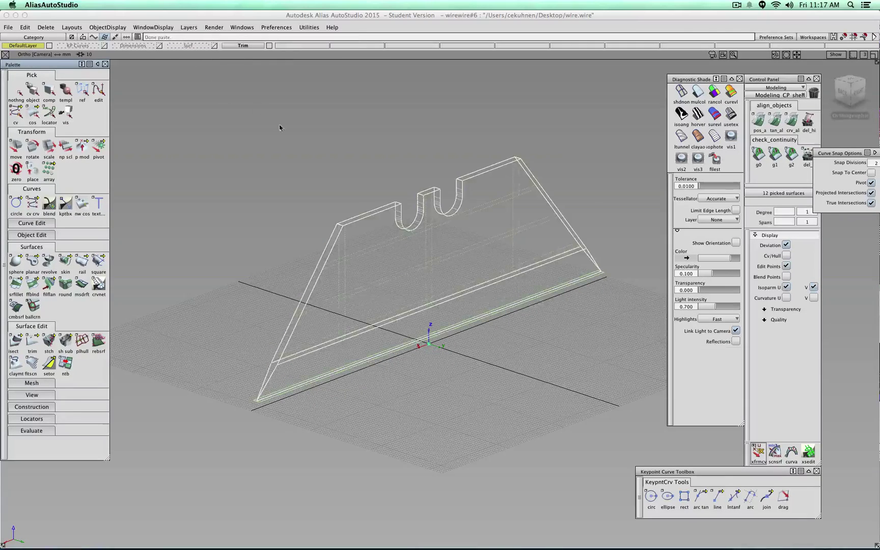
{"action": "right_click", "coordinate": [249, 47]}
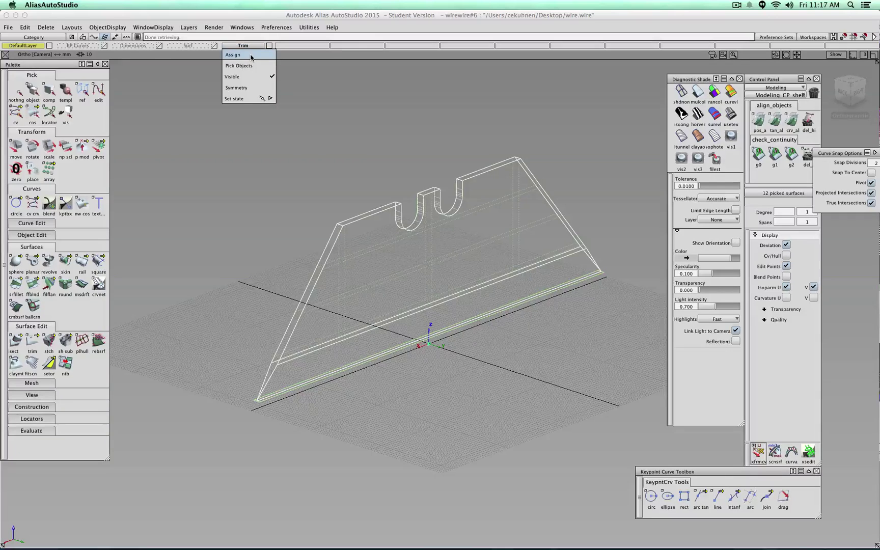
{"action": "left_click", "coordinate": [251, 56]}
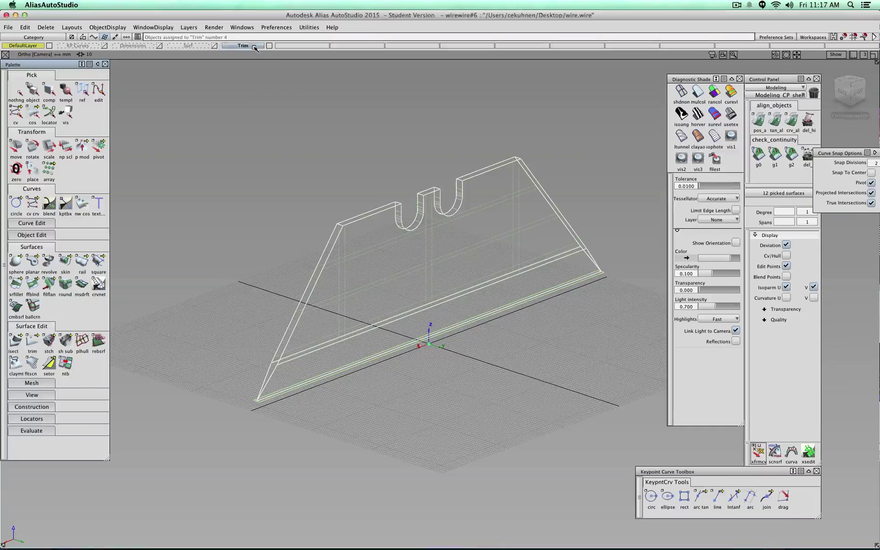
{"action": "left_click", "coordinate": [222, 46]}
Delete the narrow skin surface along the plate's lower edge from the Trim layer copy
{"action": "left_click_drag", "start_coordinate": [324, 151], "coordinate": [333, 261], "text": "ctrl+shift"}
{"action": "left_click_drag", "start_coordinate": [309, 399], "coordinate": [299, 406], "text": "ctrl+shift"}
{"action": "left_click", "coordinate": [275, 399]}
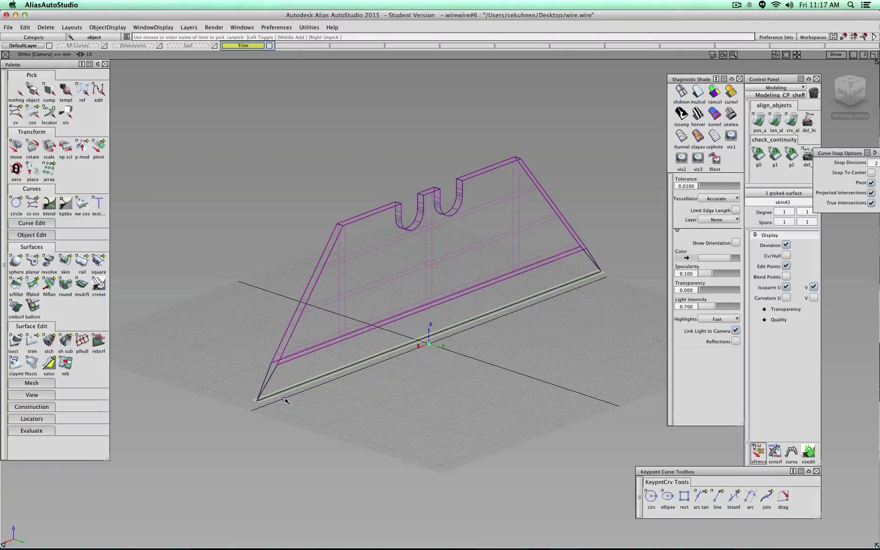
{"action": "key", "text": "Delete"}
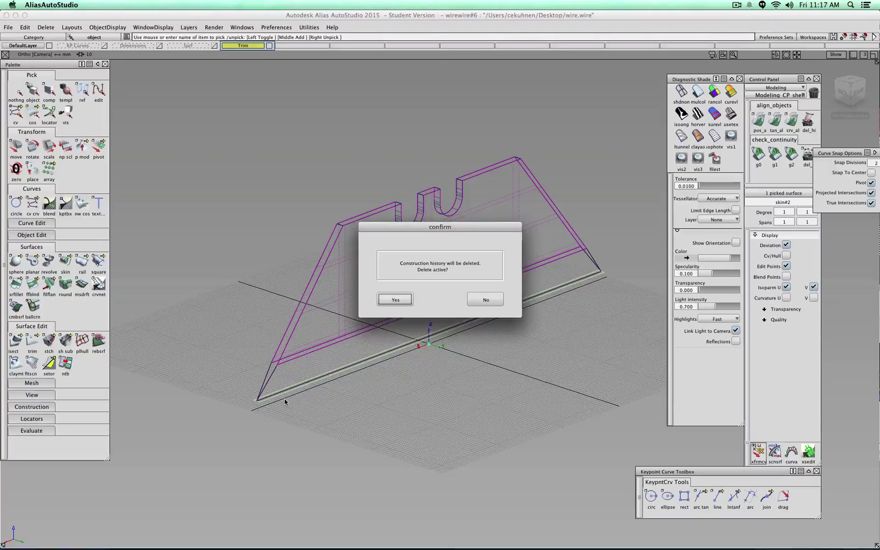
{"action": "key", "text": "Return"}
Delete the construction history of all the remaining plate surfaces on the Trim layer
{"action": "mouse_move", "coordinate": [284, 399]}
{"action": "left_mouse_down", "text": "ctrl+shift"}
{"action": "mouse_move", "coordinate": [277, 401]}
{"action": "mouse_move", "coordinate": [284, 383]}
{"action": "mouse_move", "coordinate": [289, 415]}
{"action": "left_mouse_up", "text": "ctrl+shift"}
{"action": "left_click_drag", "start_coordinate": [233, 142], "coordinate": [621, 468]}
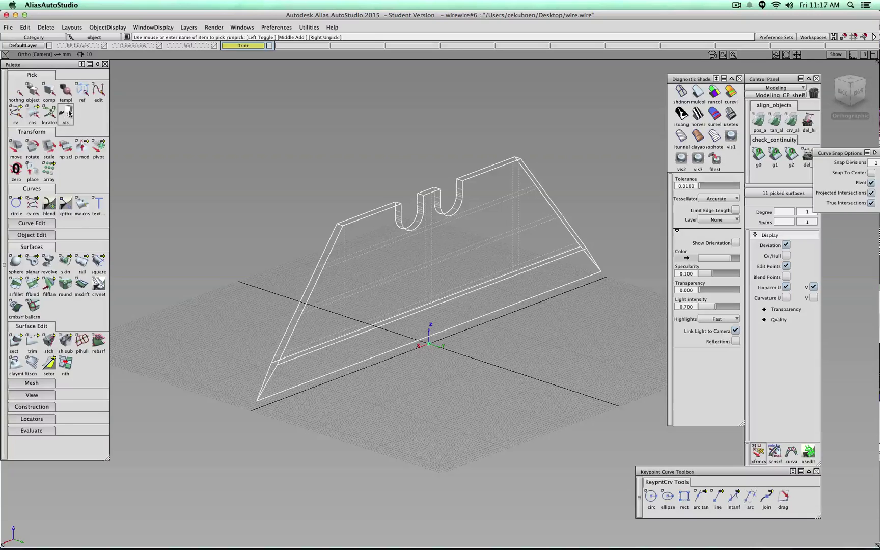
{"action": "left_click", "coordinate": [46, 27]}
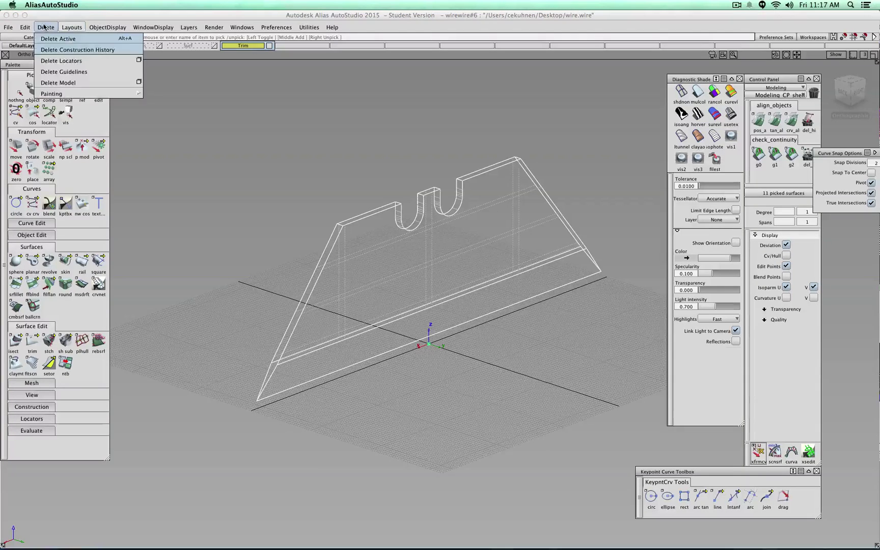
{"action": "left_click", "coordinate": [52, 50]}
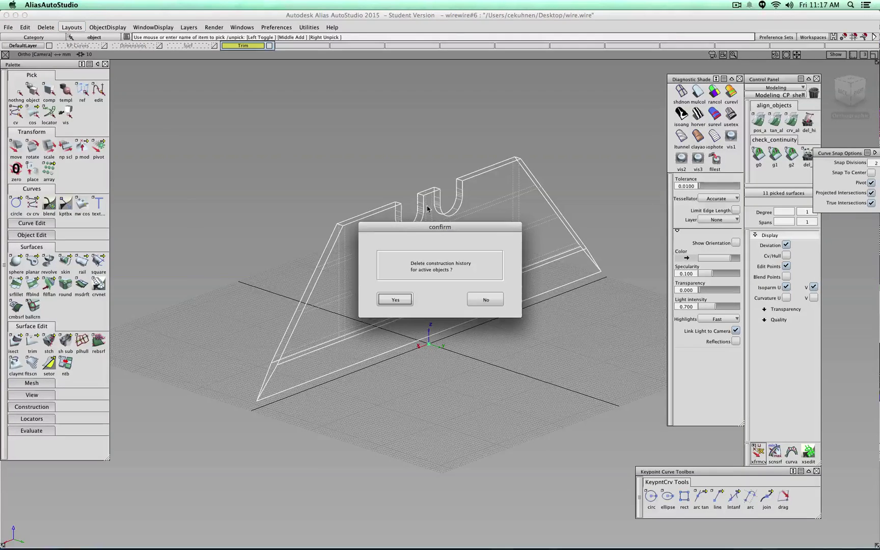
{"action": "left_click", "coordinate": [396, 300]}
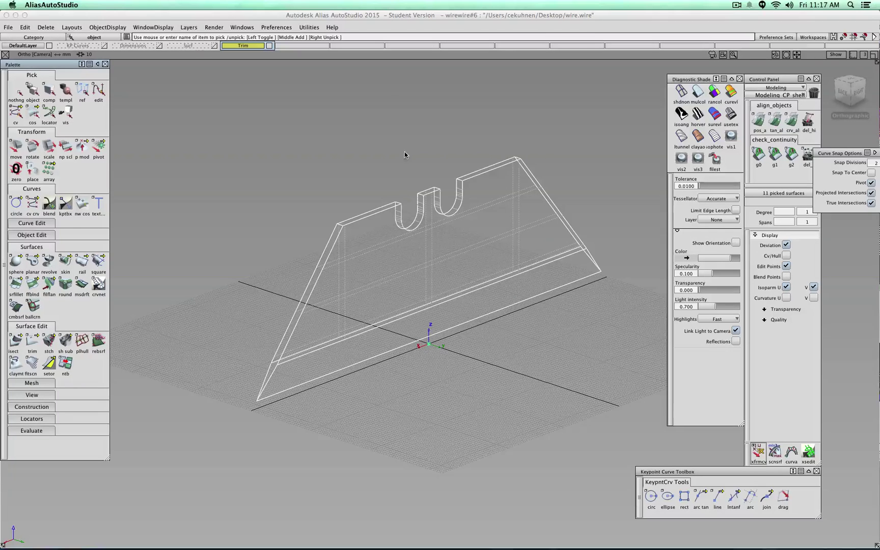
Shade the plate surfaces and stitch all of them together into one closed shell
{"action": "left_click", "coordinate": [681, 91]}
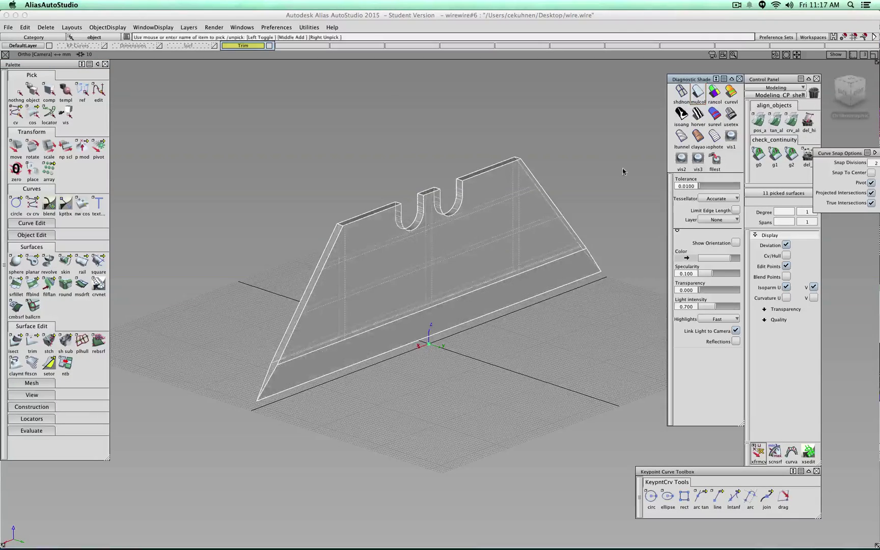
{"action": "mouse_move", "coordinate": [576, 168]}
{"action": "left_mouse_down", "text": "alt+shift"}
{"action": "mouse_move", "coordinate": [329, 166]}
{"action": "mouse_move", "coordinate": [449, 195]}
{"action": "left_mouse_up", "text": "alt+shift"}
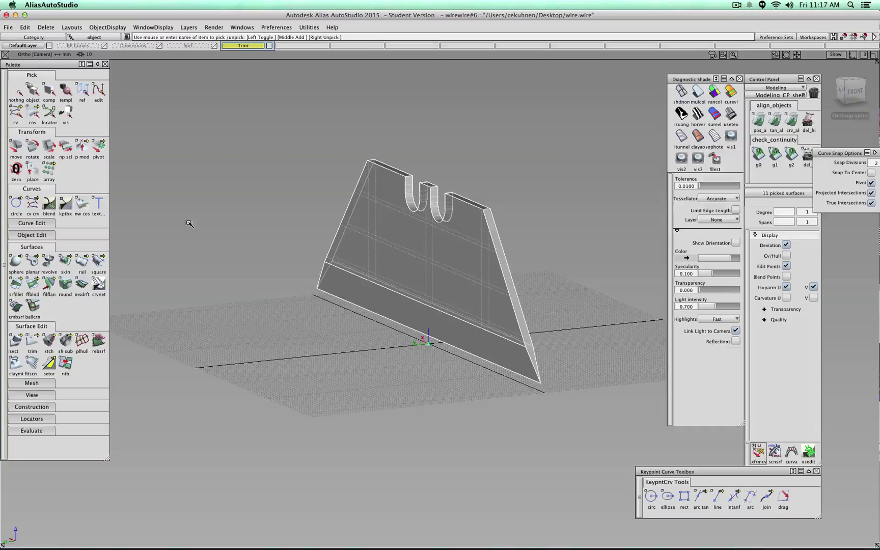
{"action": "left_click", "coordinate": [48, 343]}
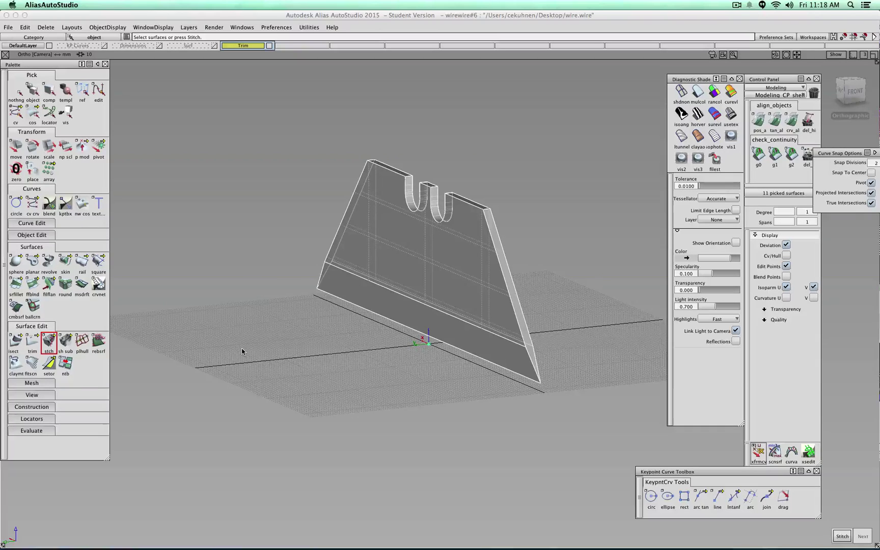
{"action": "key", "text": "Return"}
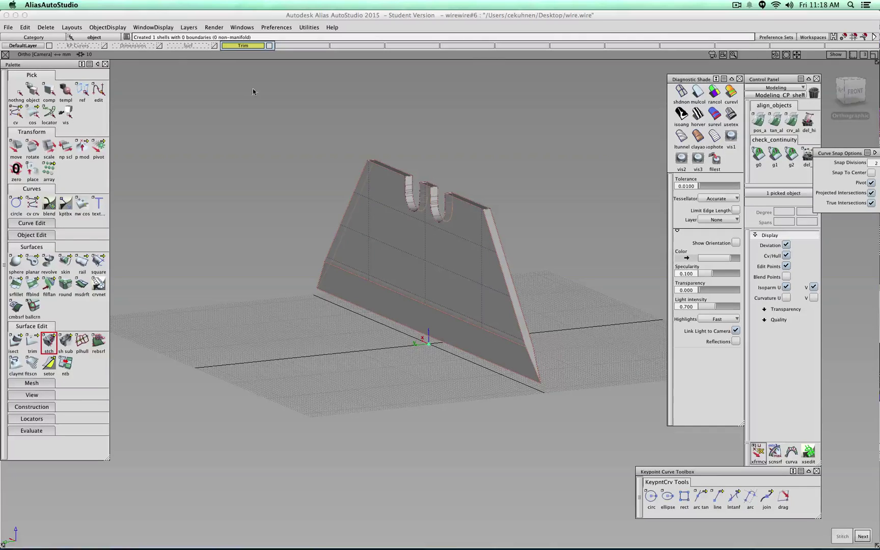
{"action": "left_click", "coordinate": [862, 536]}
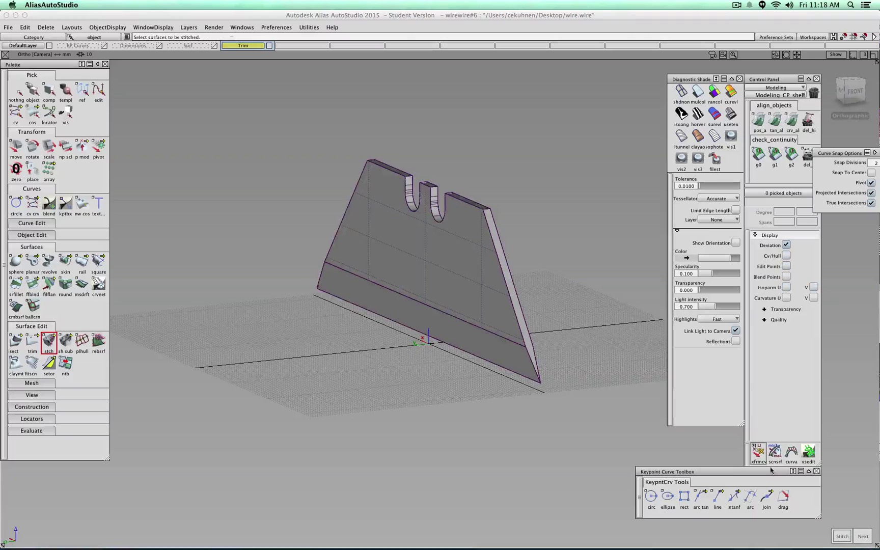
Delete the separate original surfaces left over the stitched shell, keeping only the shell
{"action": "mouse_move", "coordinate": [592, 219]}
{"action": "left_mouse_down", "text": "ctrl+shift"}
{"action": "mouse_move", "coordinate": [592, 198]}
{"action": "mouse_move", "coordinate": [592, 216]}
{"action": "left_mouse_up", "text": "ctrl+shift"}
{"action": "left_click", "coordinate": [494, 218]}
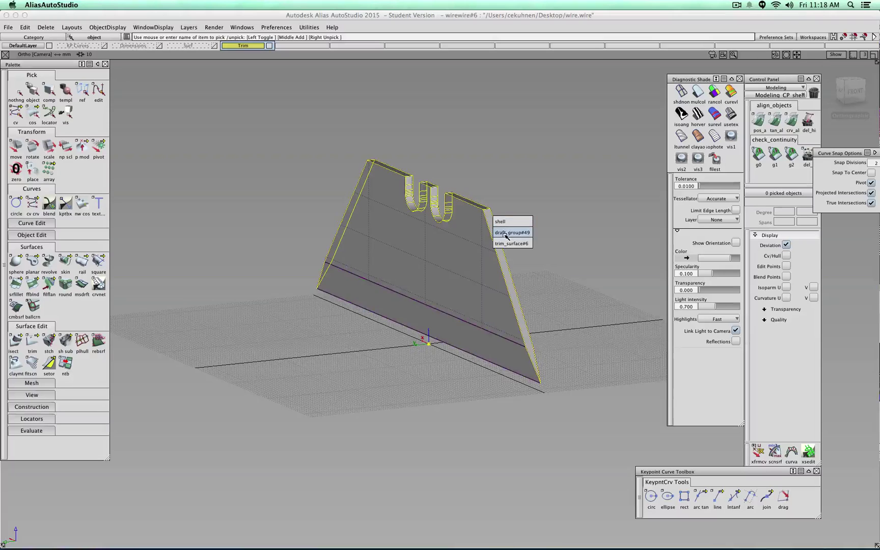
{"action": "left_click", "coordinate": [504, 227]}
{"action": "left_click_drag", "start_coordinate": [525, 202], "coordinate": [515, 289], "text": "ctrl+shift"}
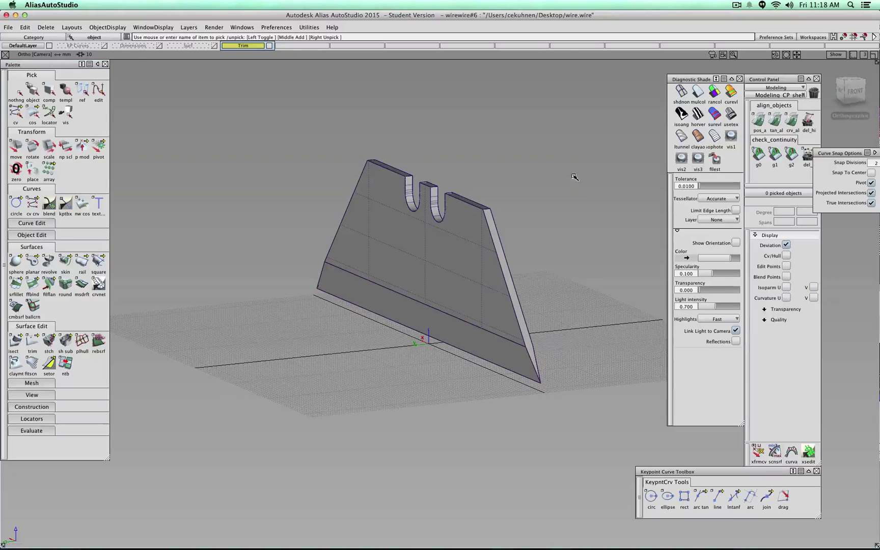
{"action": "left_click_drag", "start_coordinate": [569, 166], "coordinate": [265, 421]}
{"action": "key", "text": "Delete"}
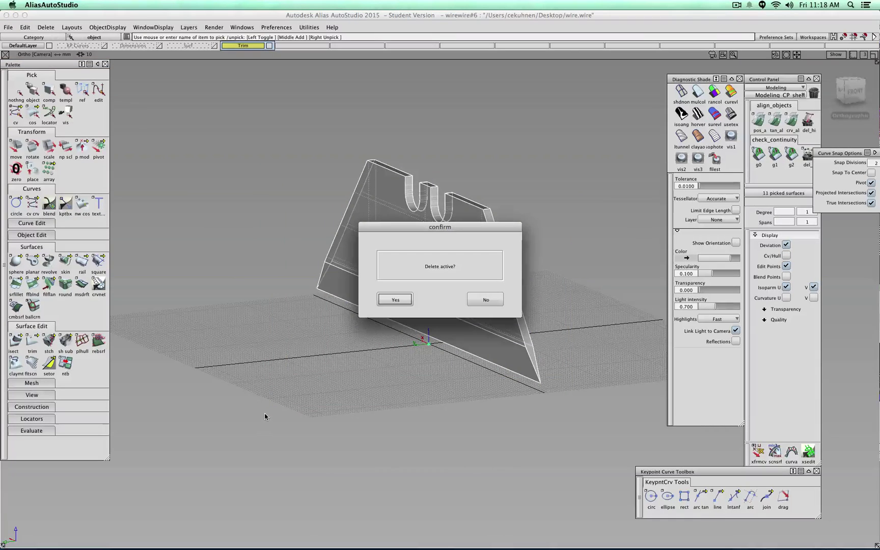
{"action": "left_click", "coordinate": [395, 298]}
Shade the stitched shell with Visual State 3 and inspect it from the front and back
{"action": "left_click_drag", "start_coordinate": [386, 256], "coordinate": [388, 346], "text": "ctrl+shift"}
{"action": "left_click", "coordinate": [552, 238], "text": "ctrl+shift"}
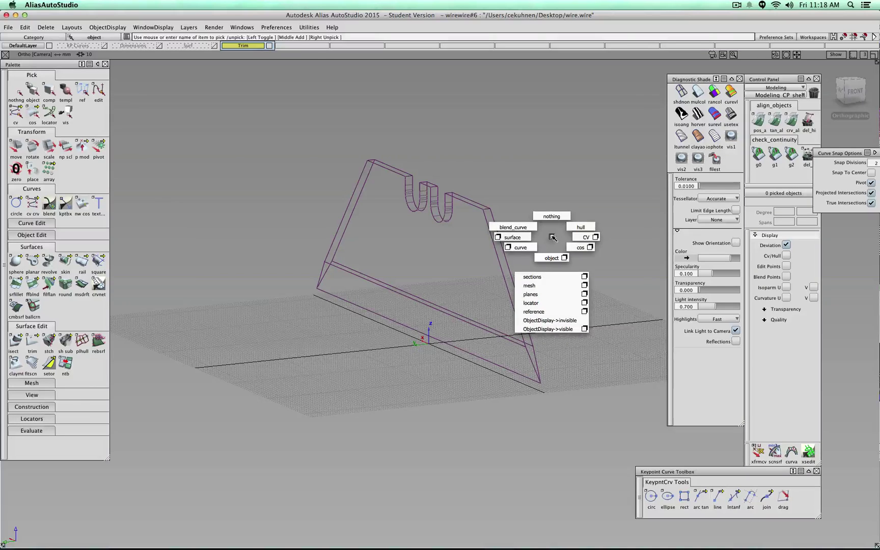
{"action": "left_click", "coordinate": [703, 96]}
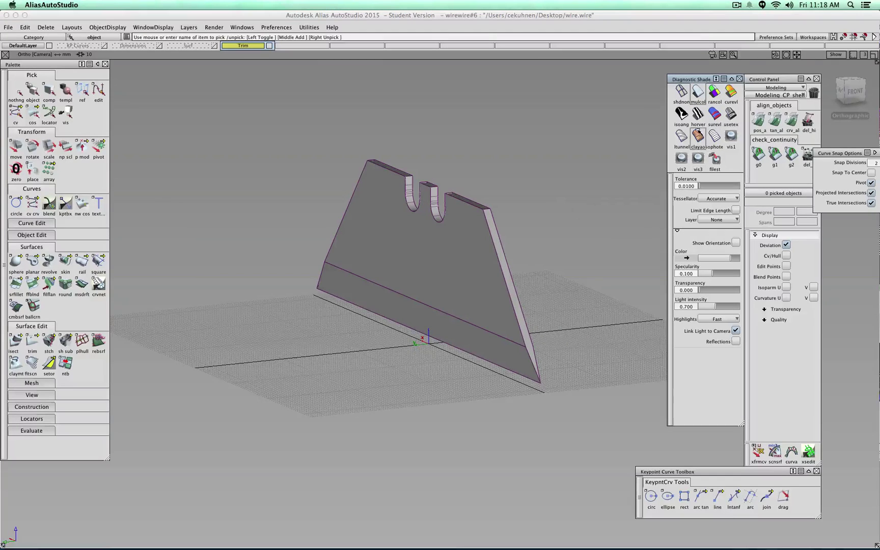
{"action": "left_click", "coordinate": [698, 158]}
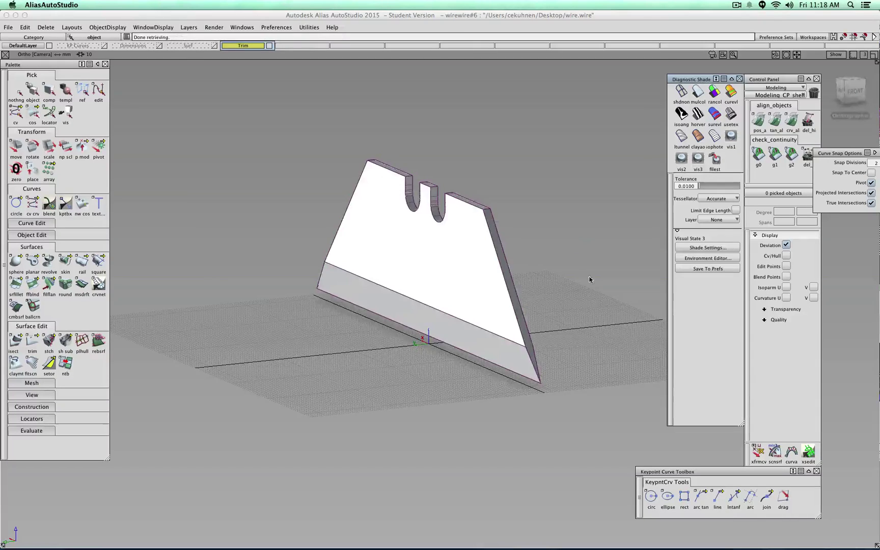
{"action": "mouse_move", "coordinate": [591, 276]}
{"action": "left_mouse_down", "text": "alt+shift"}
{"action": "mouse_move", "coordinate": [360, 273]}
{"action": "mouse_move", "coordinate": [458, 418]}
{"action": "mouse_move", "coordinate": [603, 289]}
{"action": "mouse_move", "coordinate": [501, 288]}
{"action": "mouse_move", "coordinate": [448, 305]}
{"action": "mouse_move", "coordinate": [544, 283]}
{"action": "left_mouse_up", "text": "alt+shift"}
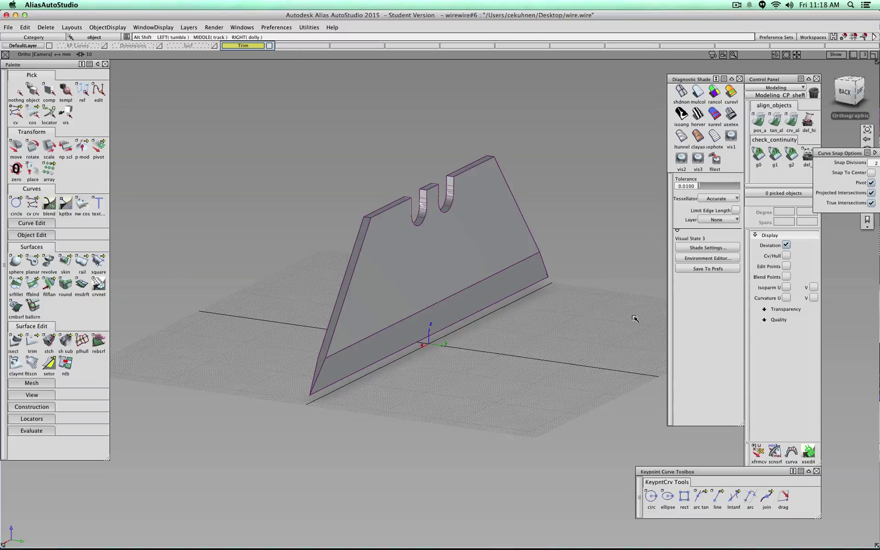
{"action": "left_click_drag", "start_coordinate": [634, 317], "coordinate": [574, 334], "text": "alt+shift"}
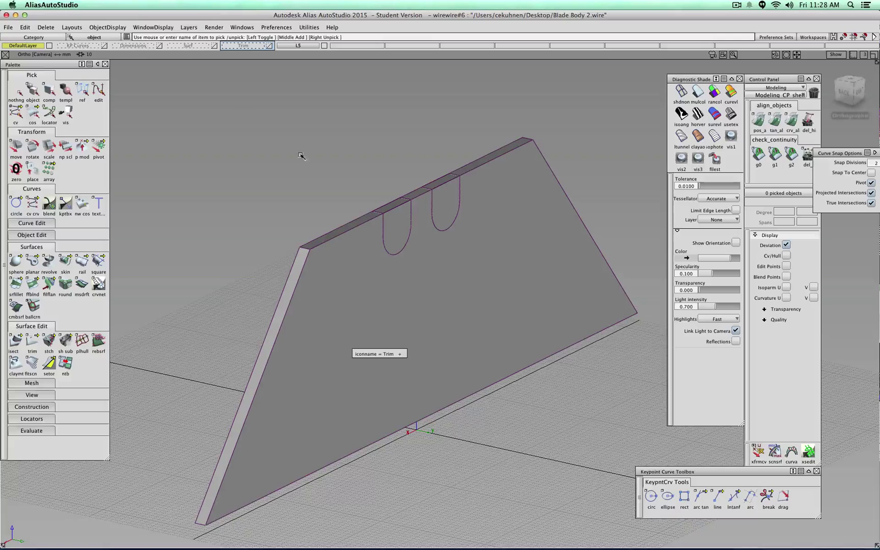
Move the unnotched plate body away from the two notch solids to check that they are separate, and undo each move
{"action": "left_click", "coordinate": [32, 91]}
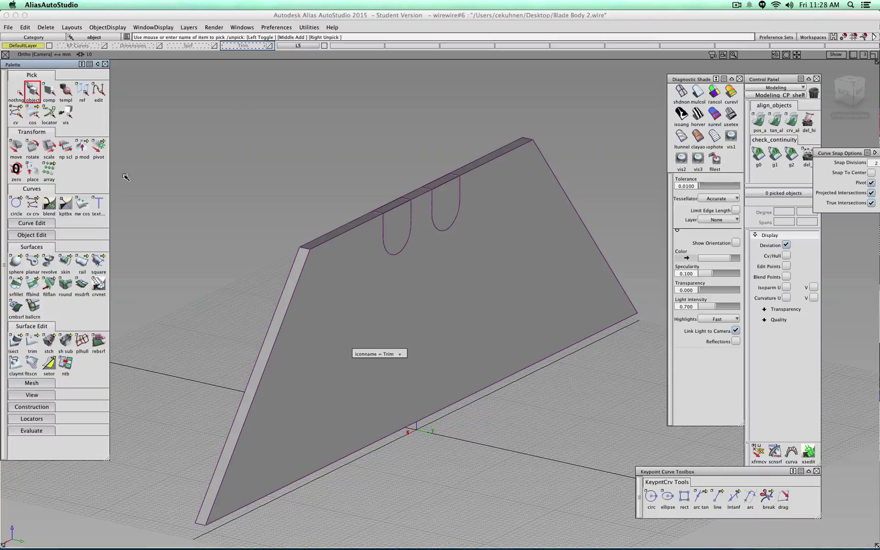
{"action": "left_click", "coordinate": [338, 267]}
{"action": "left_click", "coordinate": [16, 147]}
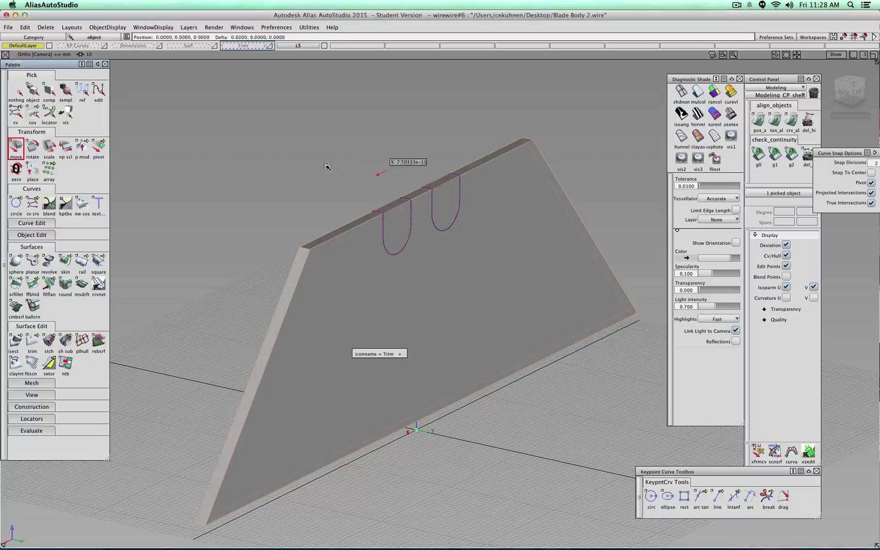
{"action": "left_click_drag", "start_coordinate": [330, 167], "coordinate": [207, 255]}
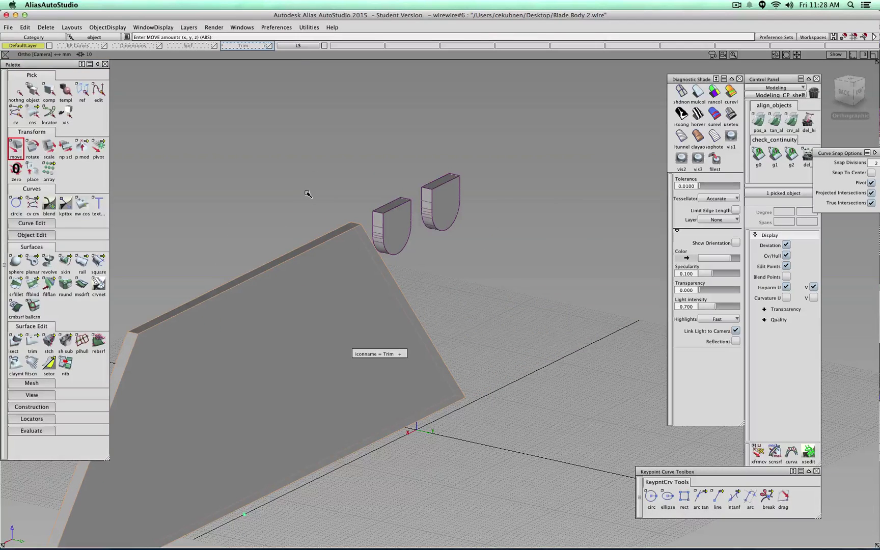
{"action": "key", "text": "super+z"}
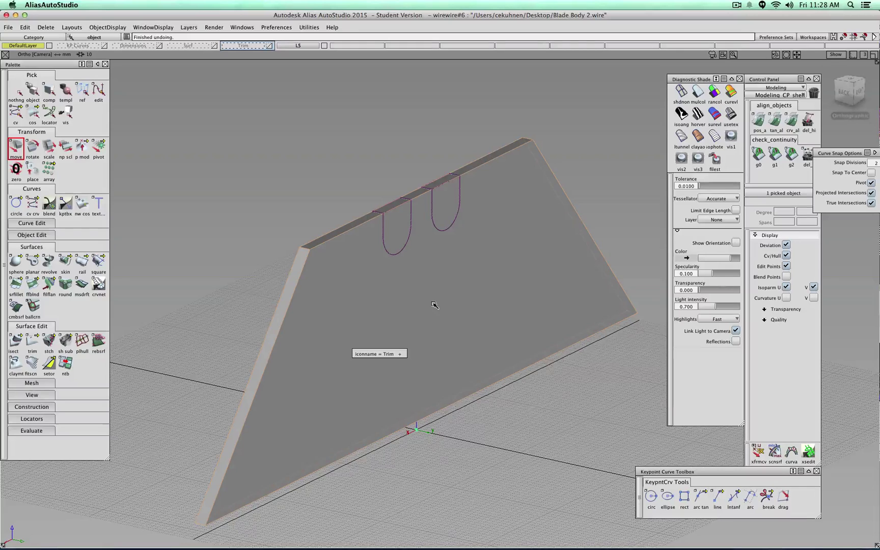
{"action": "left_click_drag", "start_coordinate": [439, 307], "coordinate": [569, 355]}
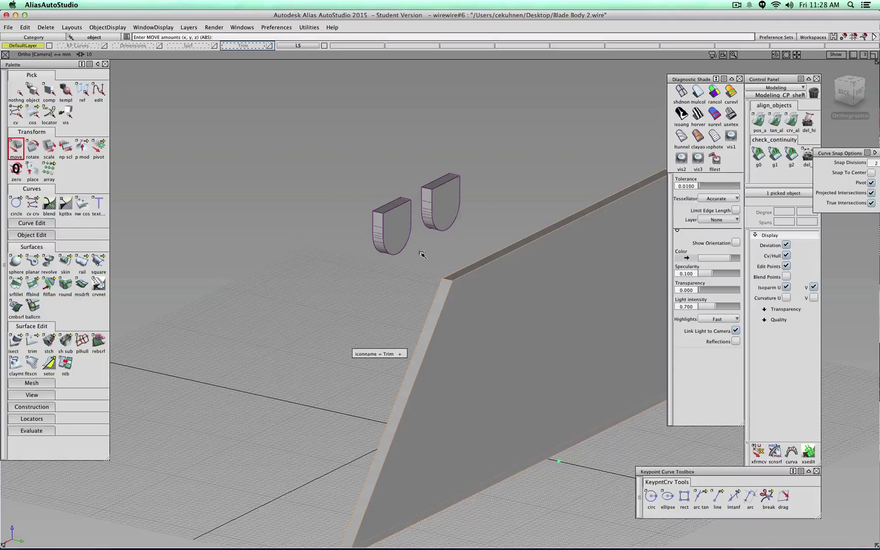
{"action": "key", "text": "super+z"}
Use Shell Subtract to cut the two notch solids out of the unnotched plate shell
{"action": "left_click_drag", "start_coordinate": [268, 121], "coordinate": [263, 97], "text": "ctrl+shift"}
{"action": "left_click", "coordinate": [50, 341]}
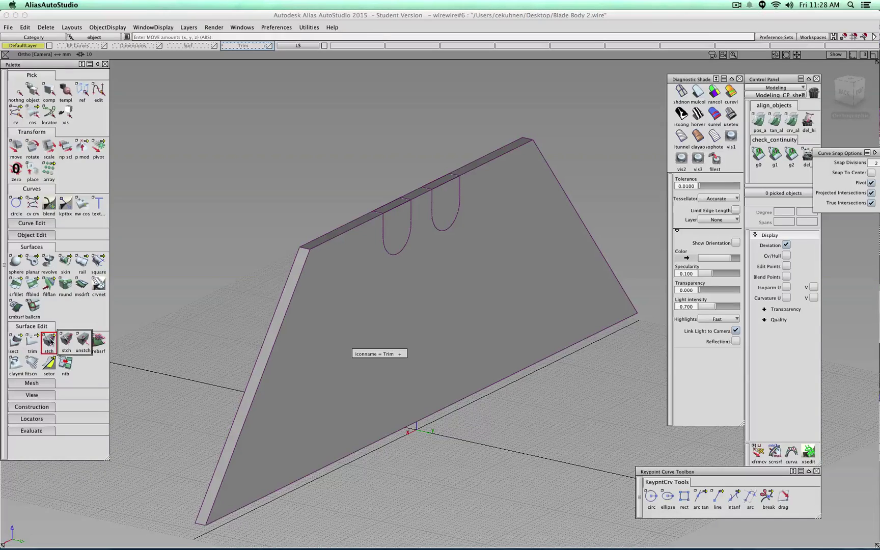
{"action": "left_click", "coordinate": [63, 341]}
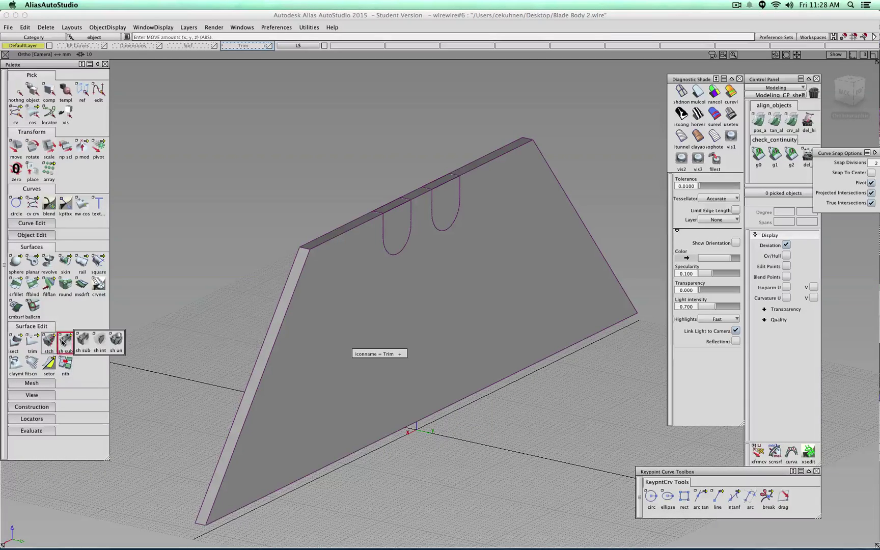
{"action": "left_click_drag", "start_coordinate": [63, 342], "coordinate": [79, 345]}
{"action": "left_click", "coordinate": [174, 251]}
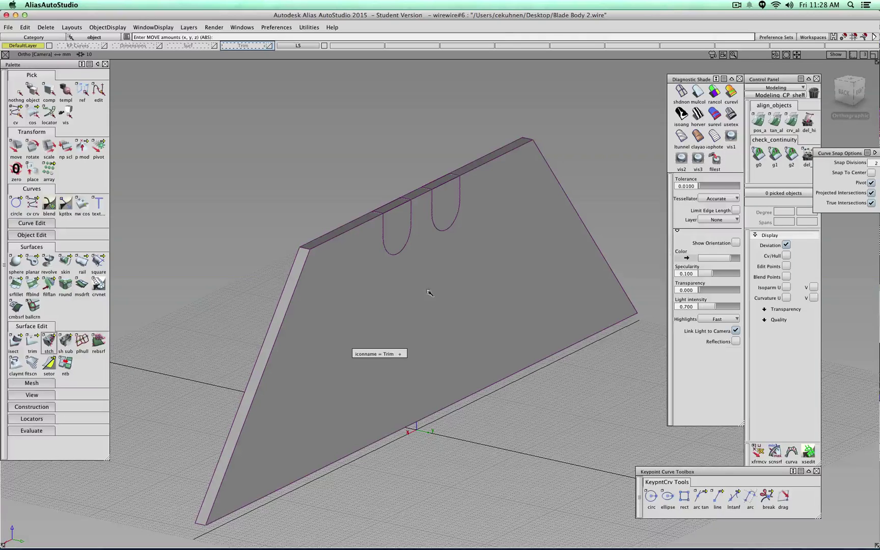
{"action": "left_click", "coordinate": [66, 341]}
{"action": "left_click", "coordinate": [378, 303]}
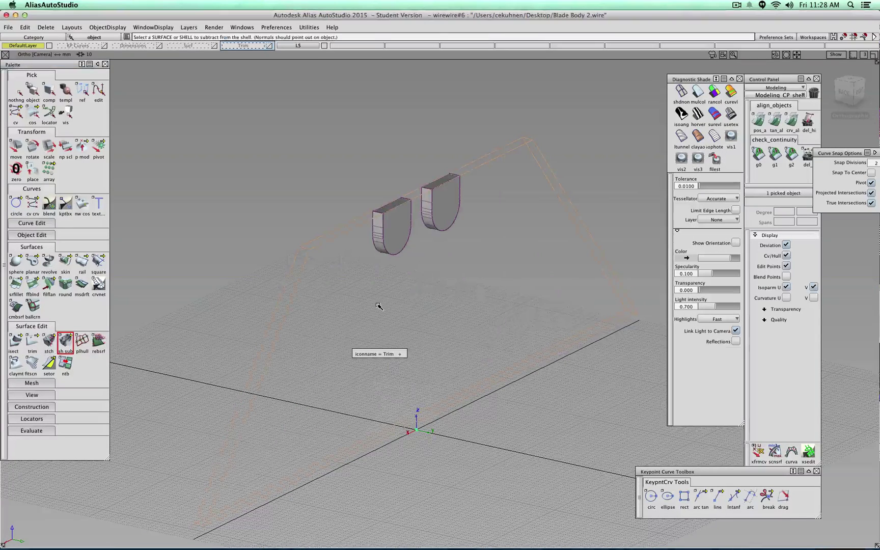
{"action": "left_click", "coordinate": [399, 223]}
{"action": "left_click", "coordinate": [443, 216]}
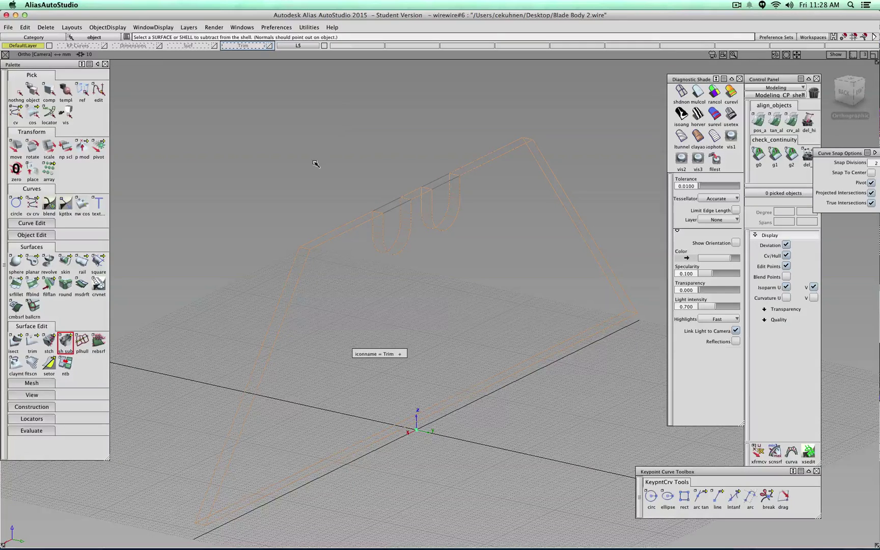
{"action": "left_click_drag", "start_coordinate": [315, 173], "coordinate": [315, 153], "text": "ctrl+shift"}
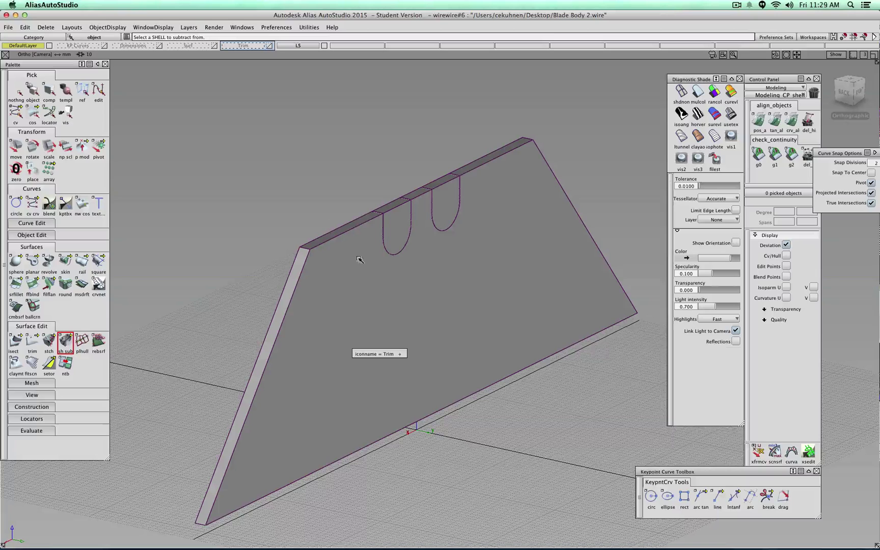
Pick the notched result, shell#6, and move it away from the original plate and notch solids
{"action": "left_click_drag", "start_coordinate": [220, 191], "coordinate": [220, 215], "text": "ctrl+shift"}
{"action": "left_click", "coordinate": [338, 255]}
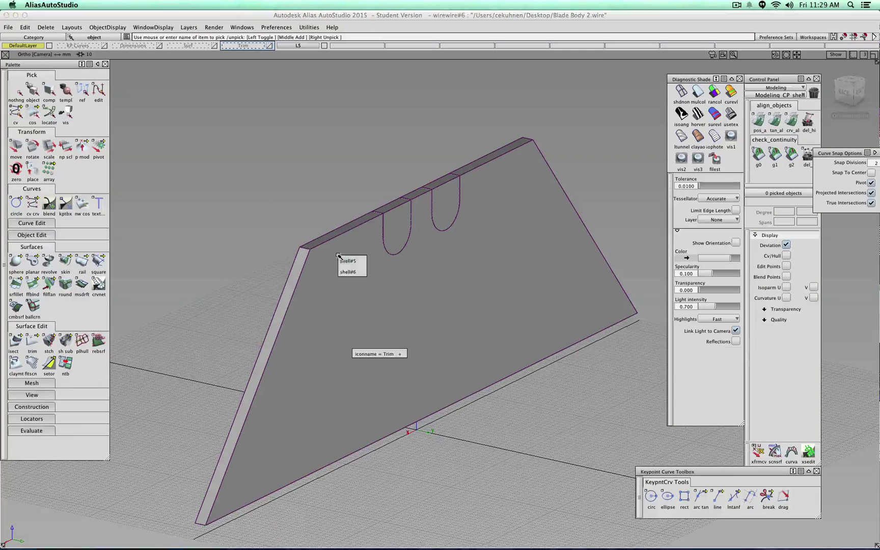
{"action": "left_click", "coordinate": [349, 271]}
{"action": "left_click_drag", "start_coordinate": [308, 220], "coordinate": [127, 176], "text": "alt+shift"}
{"action": "left_click", "coordinate": [16, 148]}
{"action": "left_click_drag", "start_coordinate": [407, 401], "coordinate": [298, 375]}
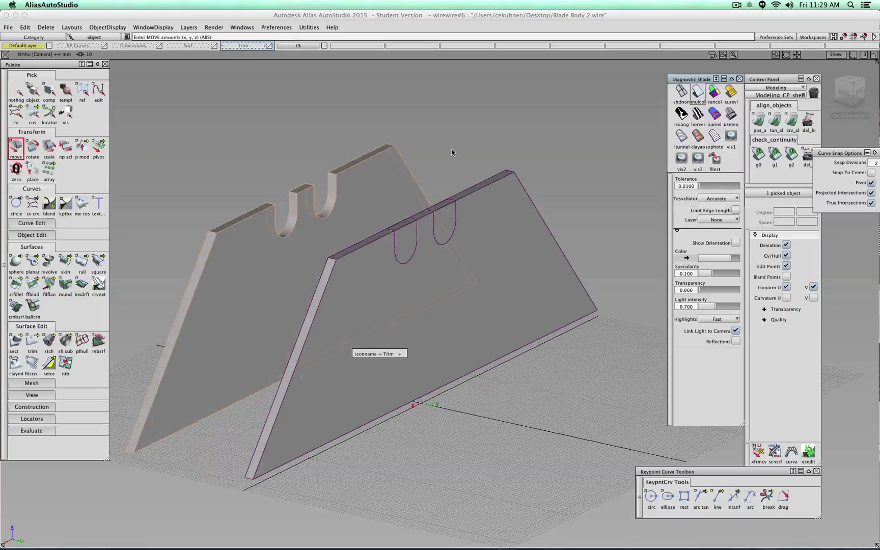
{"action": "left_click_drag", "start_coordinate": [453, 152], "coordinate": [456, 137], "text": "ctrl+shift"}
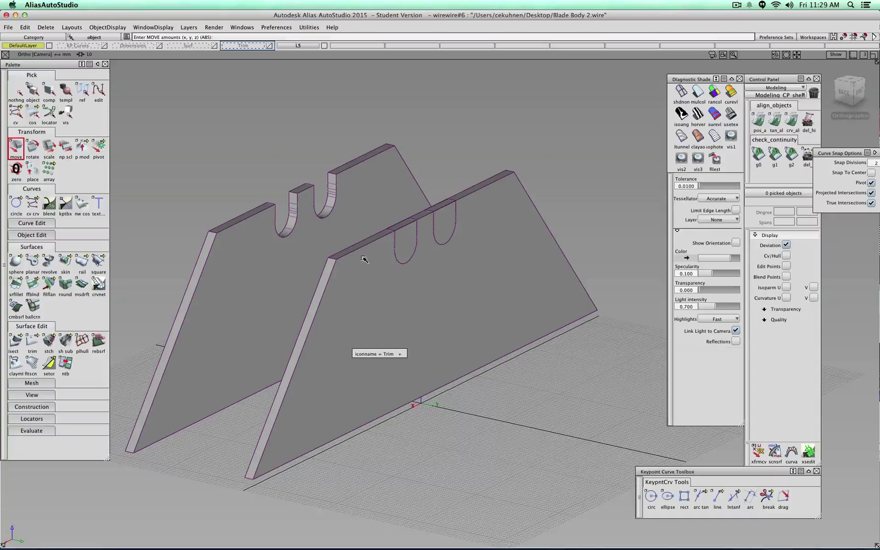
{"action": "middle_click_drag", "start_coordinate": [330, 284], "coordinate": [364, 282], "text": "alt+shift"}
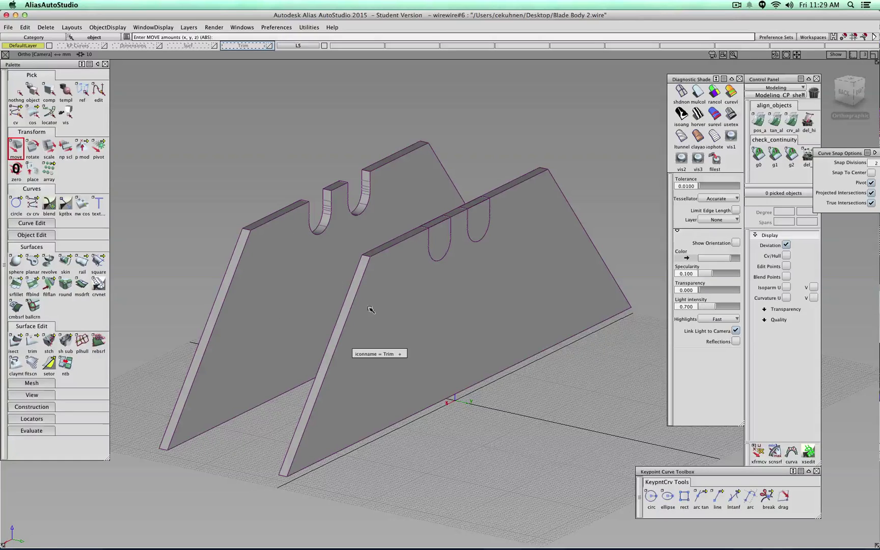
{"action": "key", "text": "alt+shift"}
{"action": "left_click_drag", "start_coordinate": [390, 266], "coordinate": [501, 257], "text": "alt+shift"}
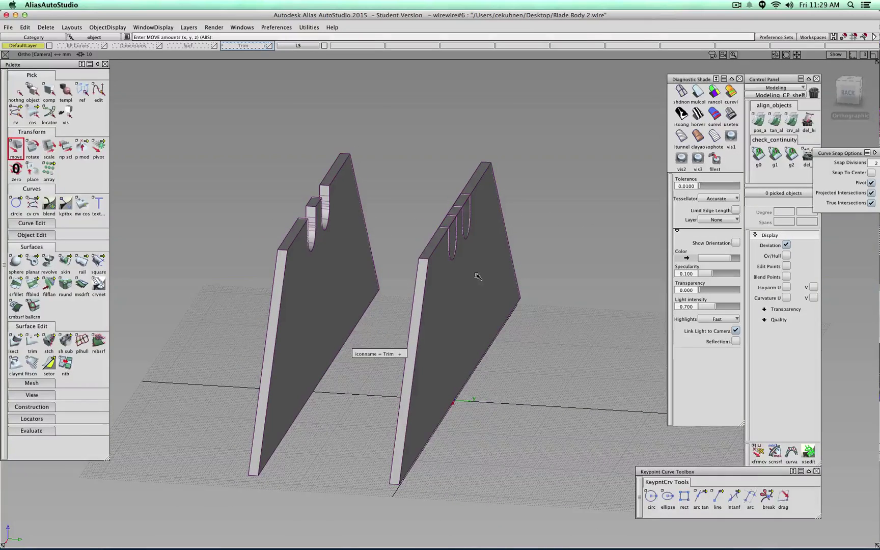